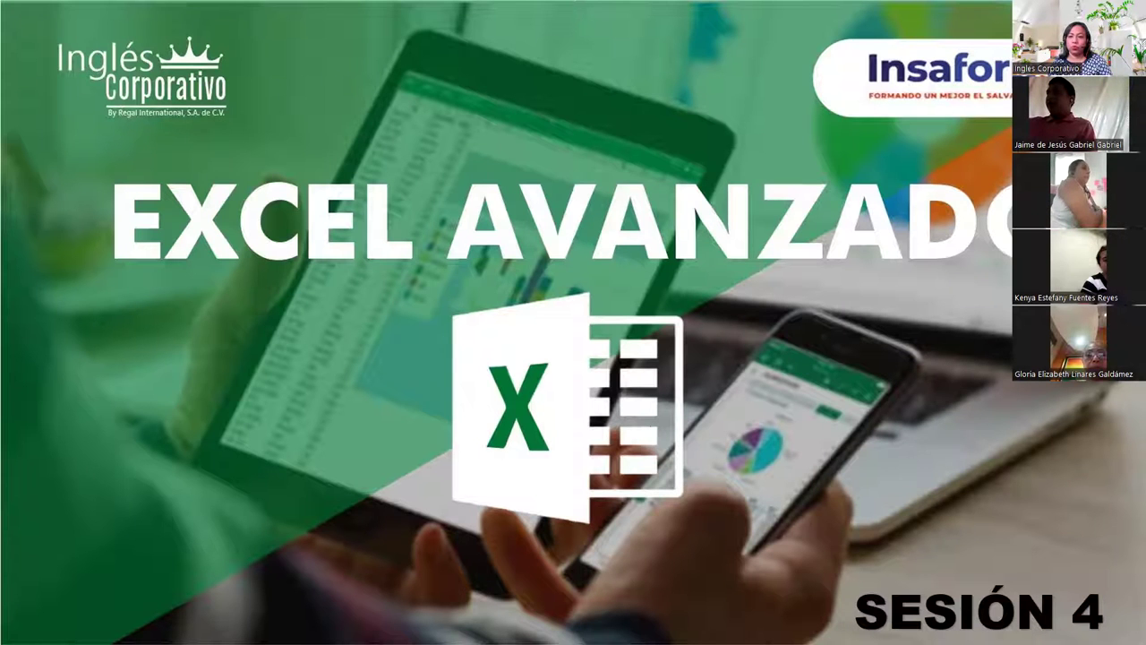
Advance the slideshow through Agenda, Contenido and Objetivo to the Comparación de datos slide
{"action": "key", "text": "Right"}
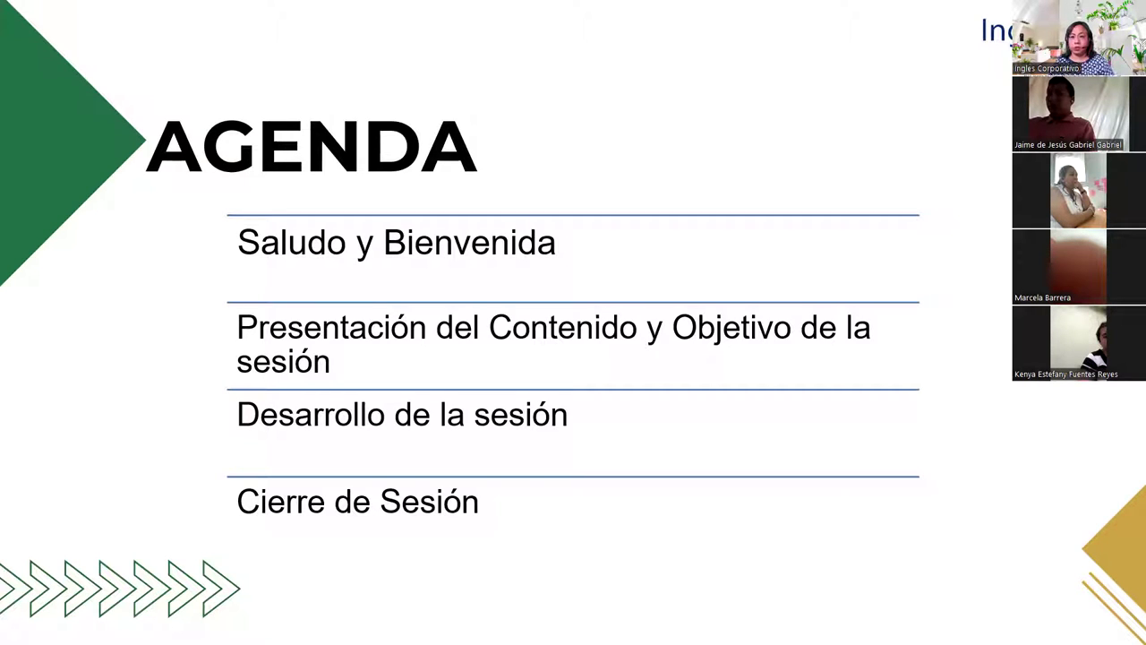
{"action": "key", "text": "Right"}
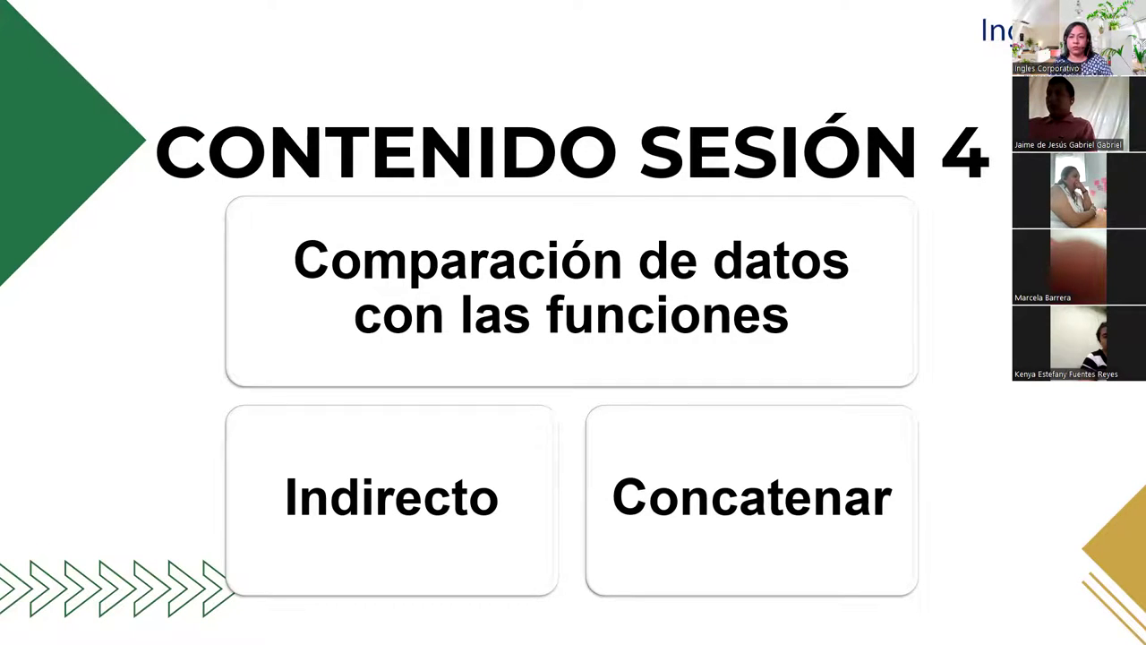
{"action": "key", "text": "Right"}
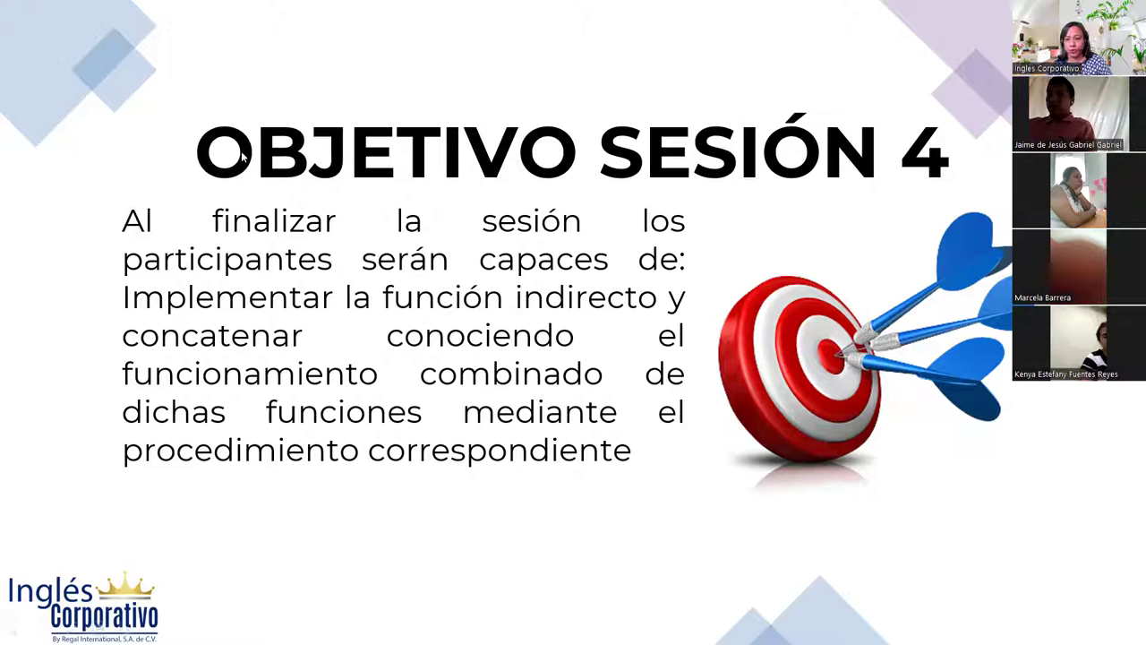
{"action": "key", "text": "Right"}
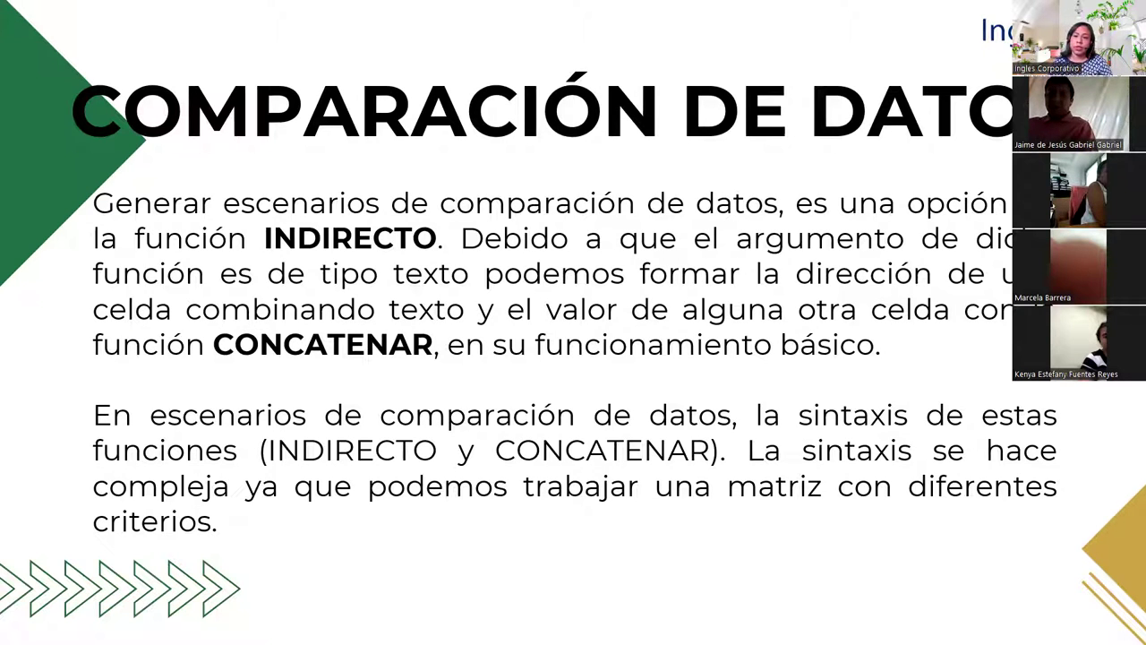
Show the Formas de uso and Desarrollo slides, then switch to the Excel practice workbook
{"action": "key", "text": "Right"}
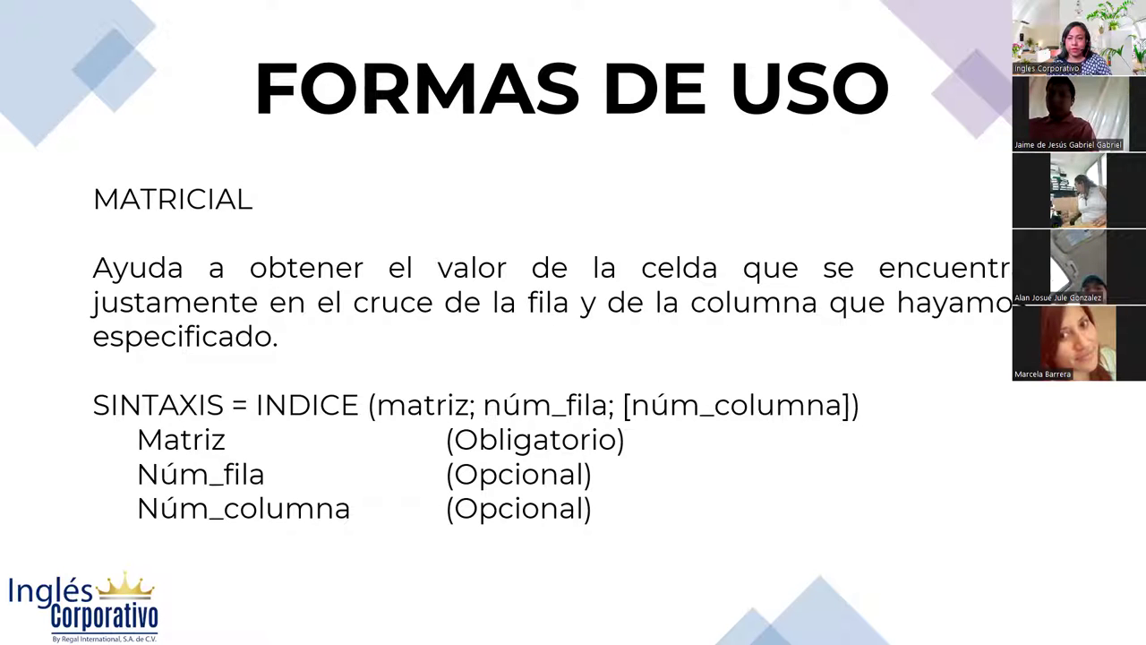
{"action": "key", "text": "Right"}
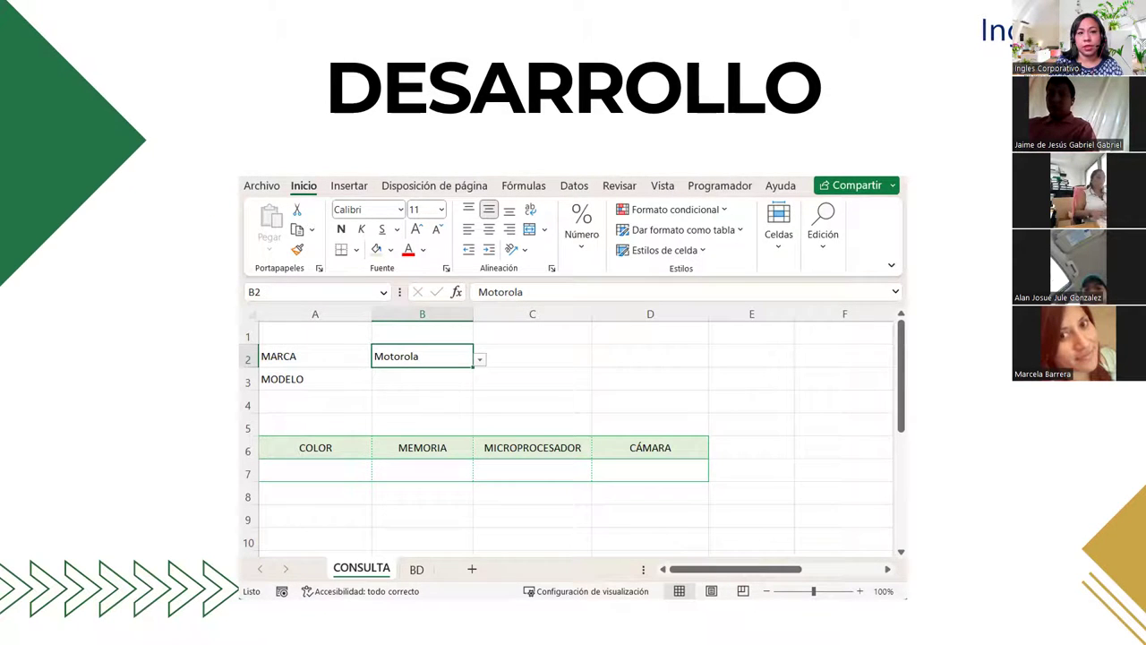
{"action": "key", "text": "alt+Tab"}
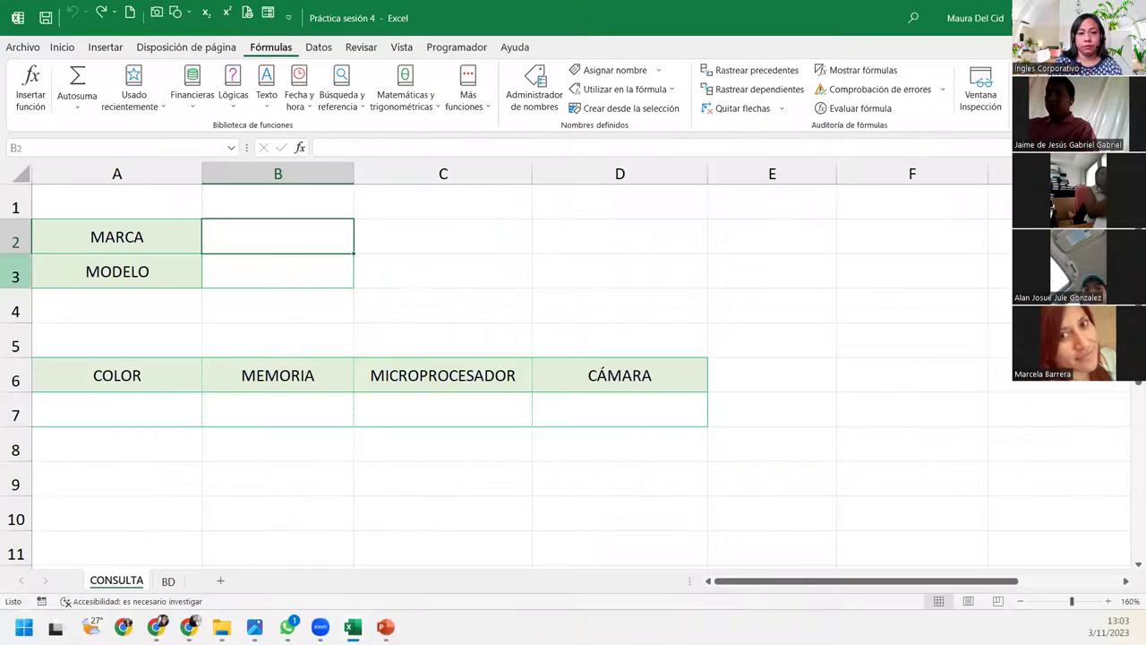
Point out the CONSULTA cells B2, B3 and A7, then go to the BD data sheet
{"action": "key", "text": "alt+Tab"}
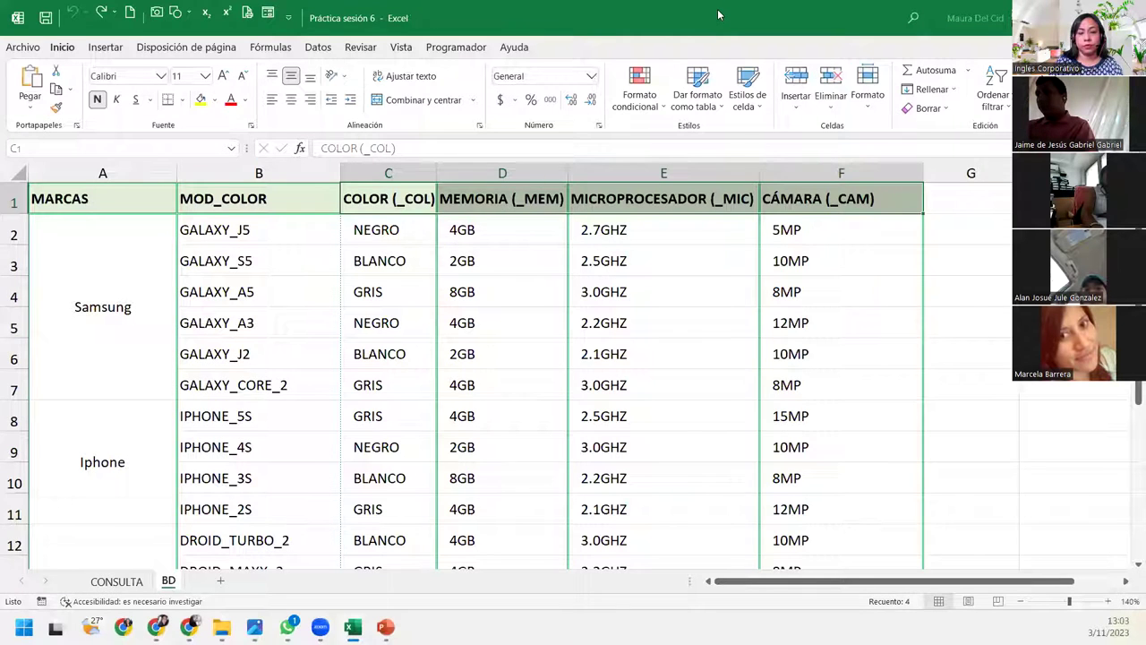
{"action": "key", "text": "alt+Tab"}
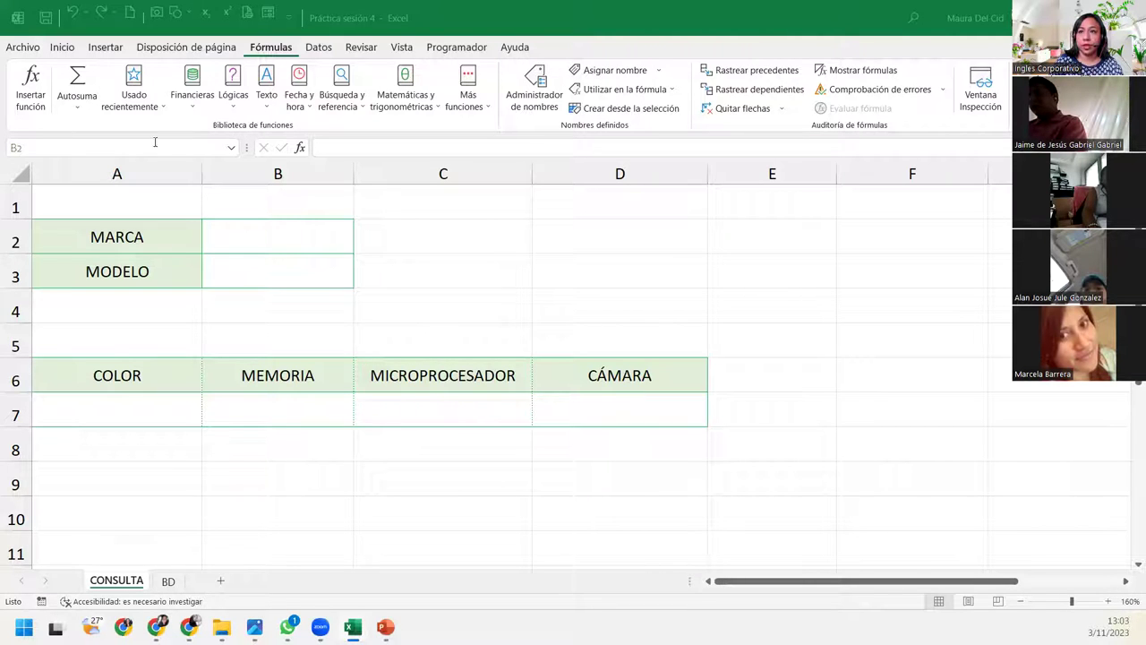
{"action": "left_click", "coordinate": [274, 246]}
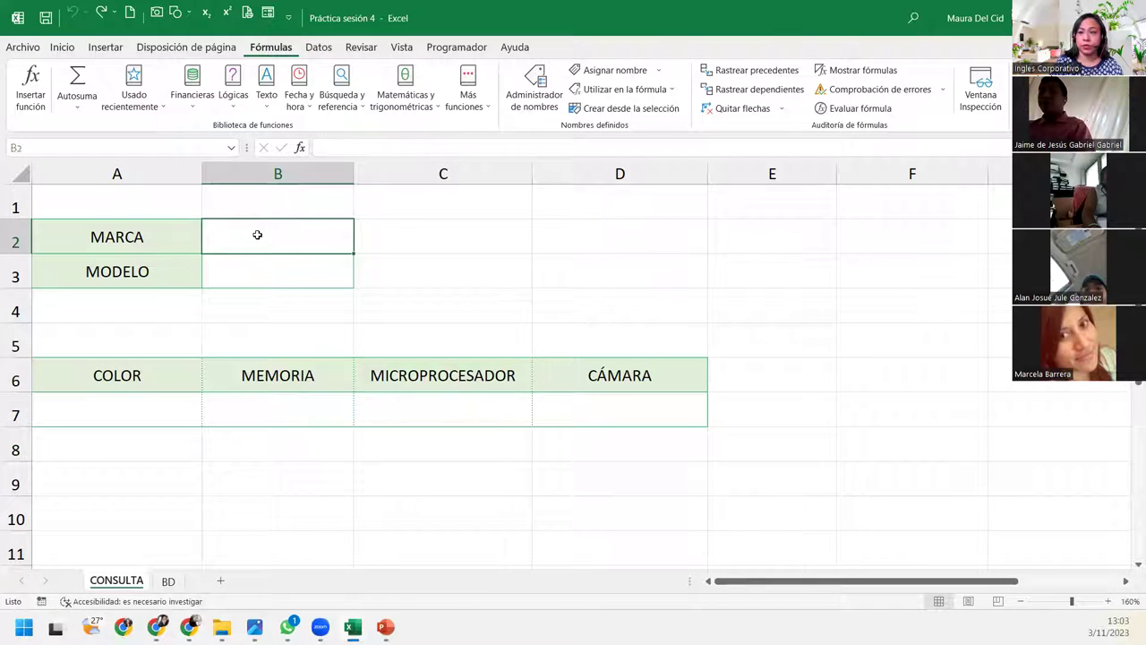
{"action": "left_click", "coordinate": [289, 268]}
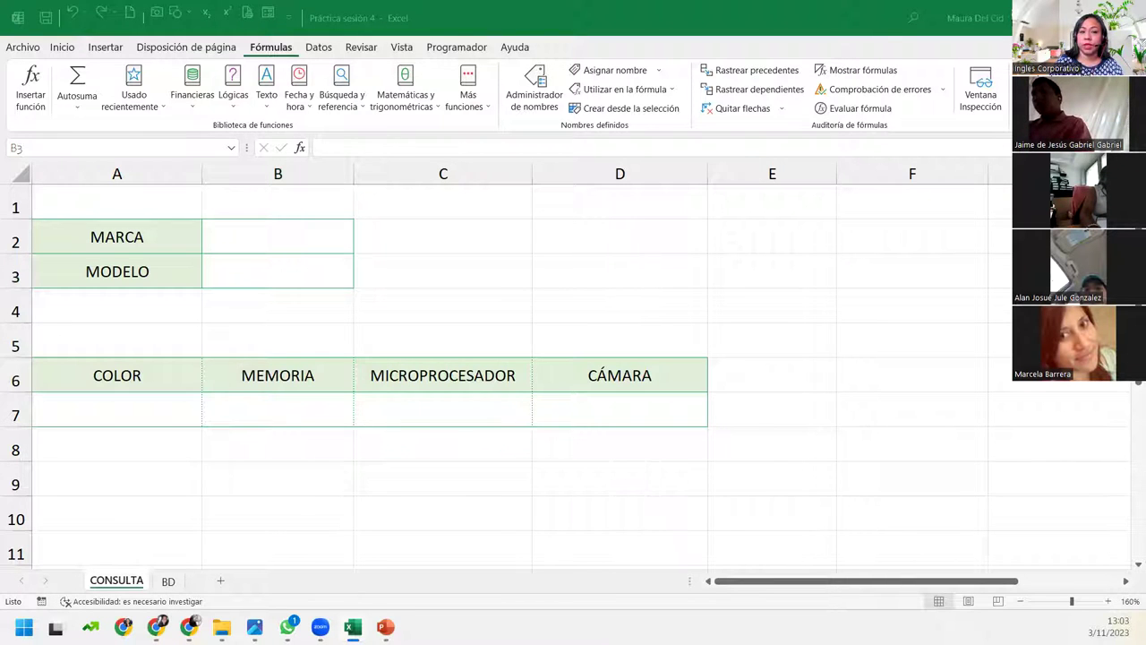
{"action": "left_click", "coordinate": [126, 412]}
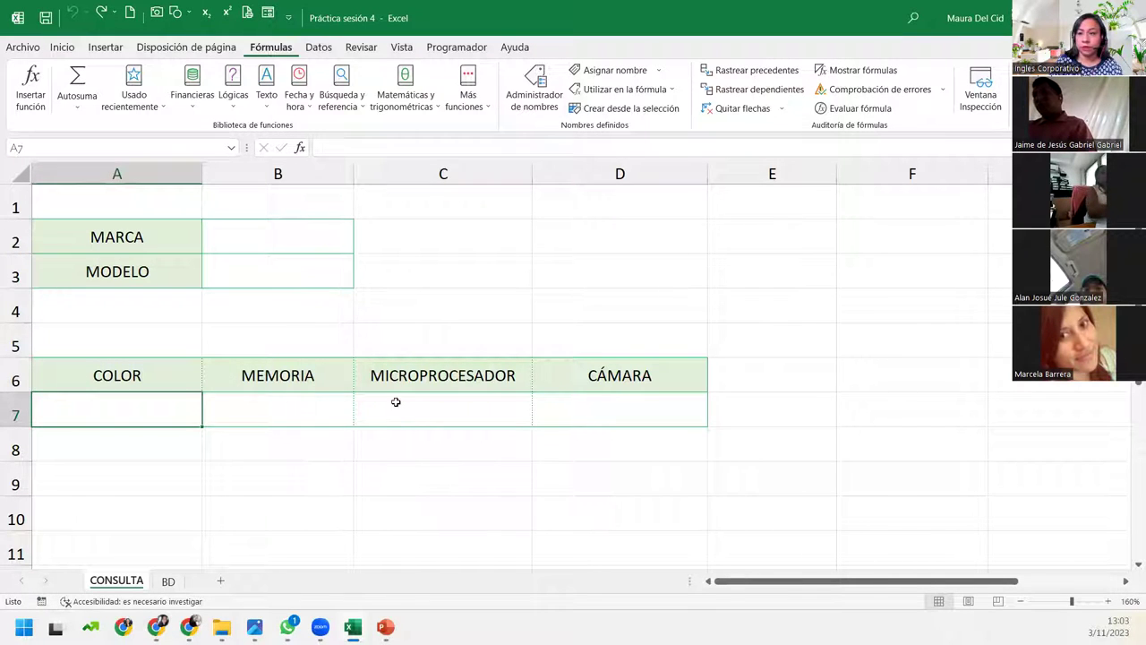
{"action": "left_click", "coordinate": [169, 581]}
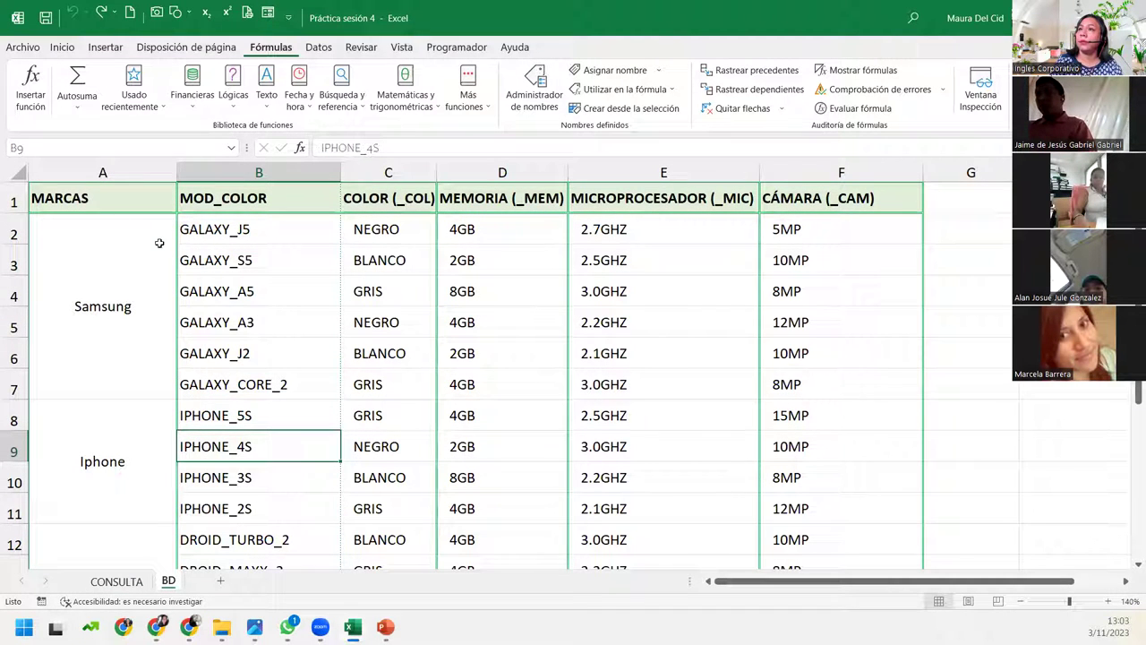
Select column A, the Samsung model range and cells C2 and D2 to reveal their defined names
{"action": "left_click", "coordinate": [85, 178]}
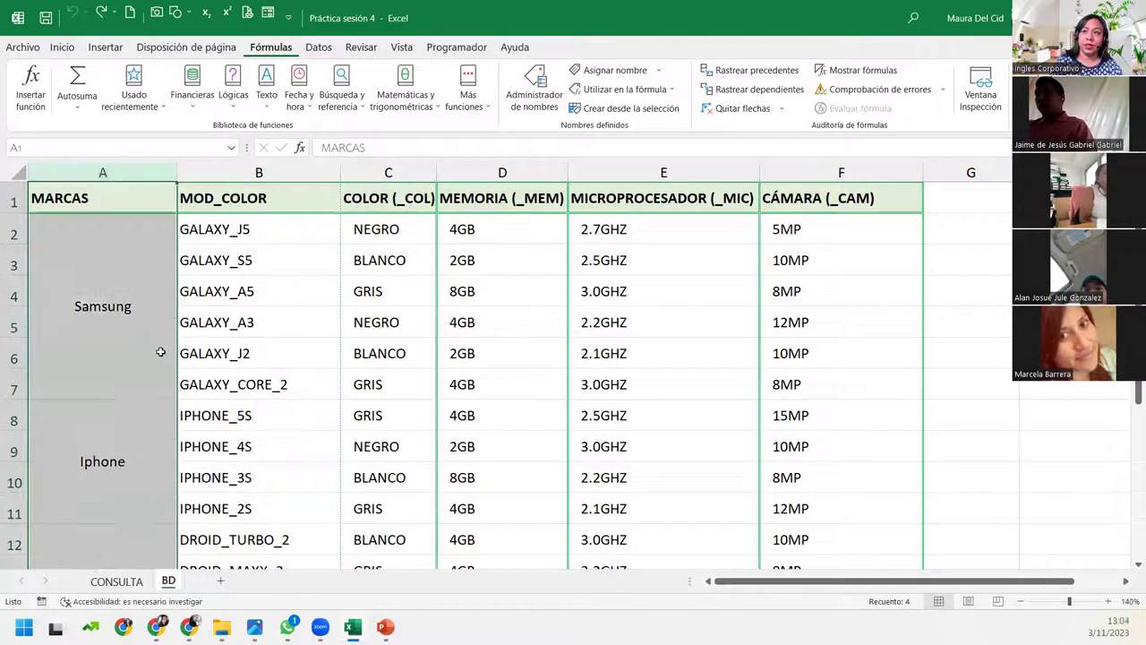
{"action": "scroll", "coordinate": [158, 353], "scroll_direction": "down", "scroll_amount": 3}
{"action": "scroll", "coordinate": [159, 353], "scroll_direction": "up", "scroll_amount": 3}
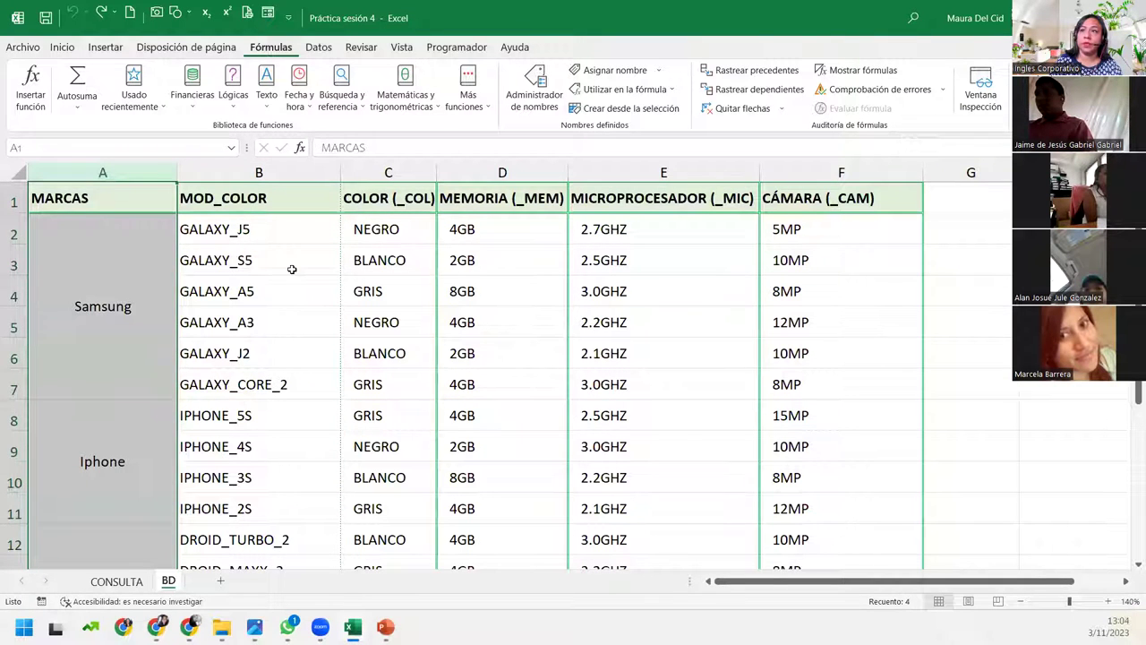
{"action": "left_click", "coordinate": [292, 267]}
{"action": "left_click_drag", "start_coordinate": [225, 230], "coordinate": [256, 509]}
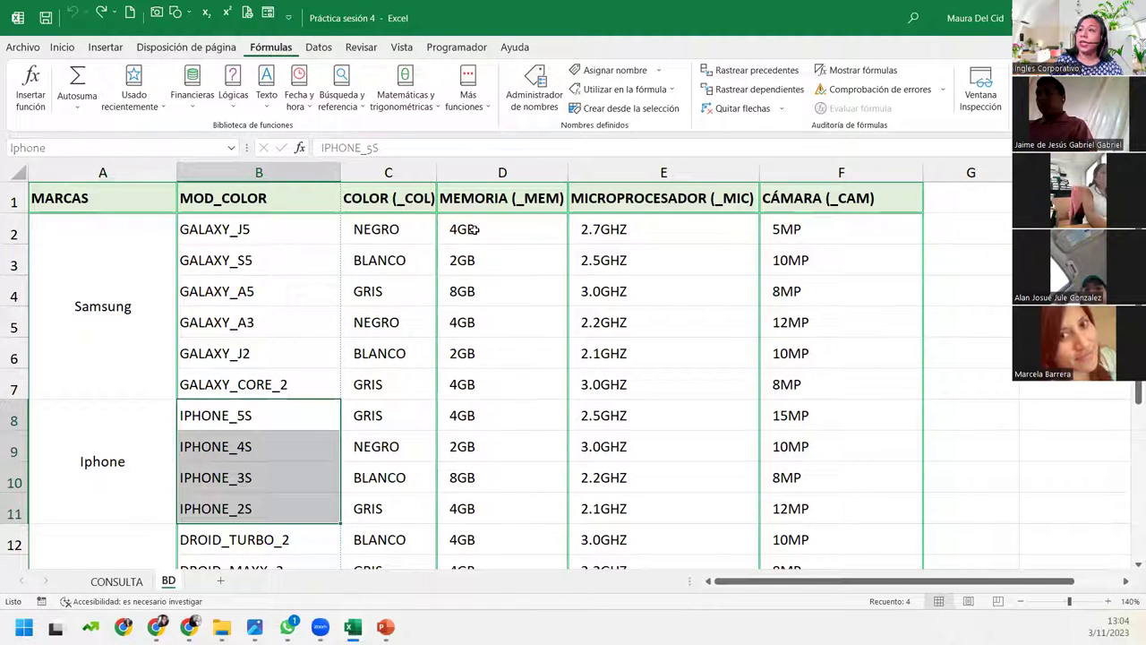
{"action": "left_click", "coordinate": [389, 226]}
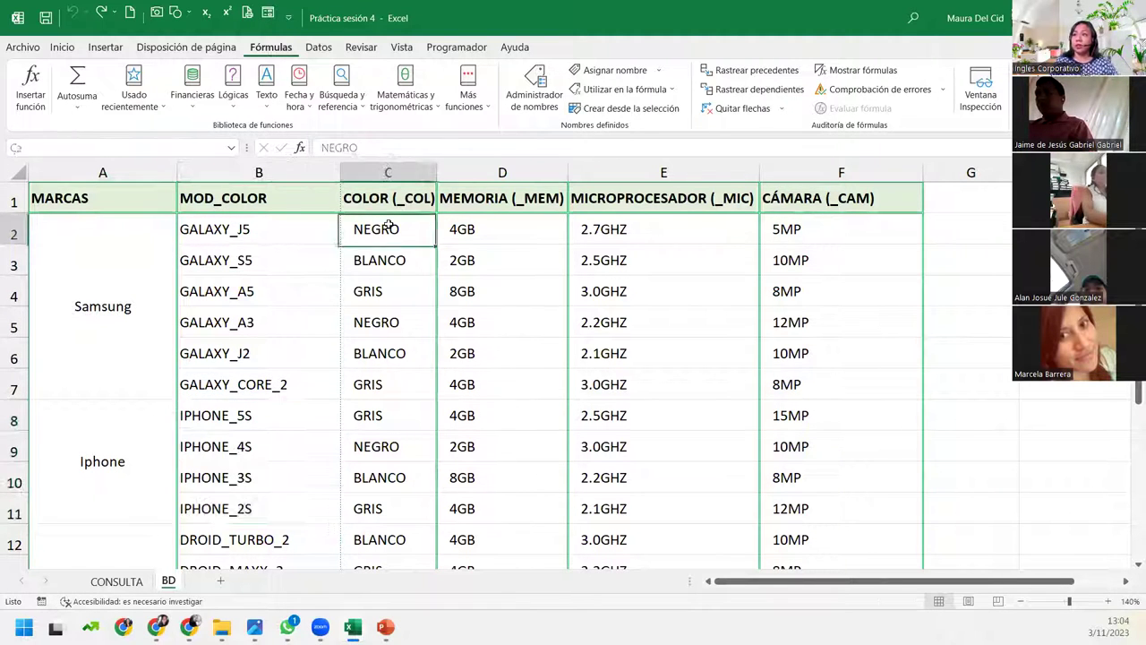
{"action": "left_click", "coordinate": [478, 235]}
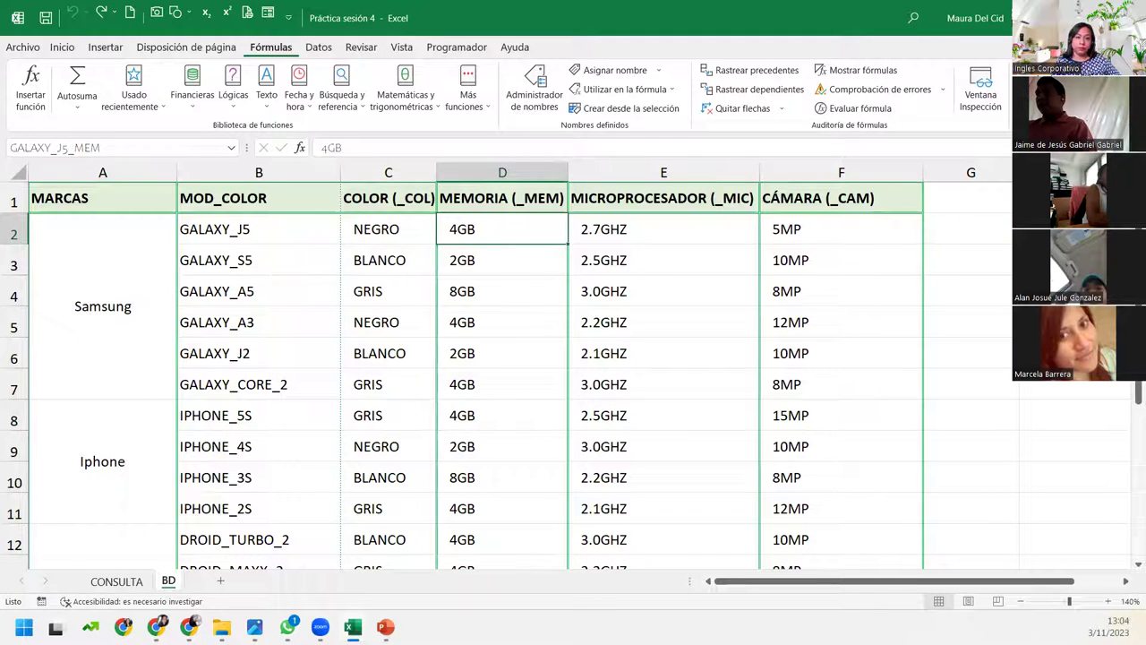
Open the Name Manager from the Fórmulas ribbon
{"action": "key", "text": "alt+Tab"}
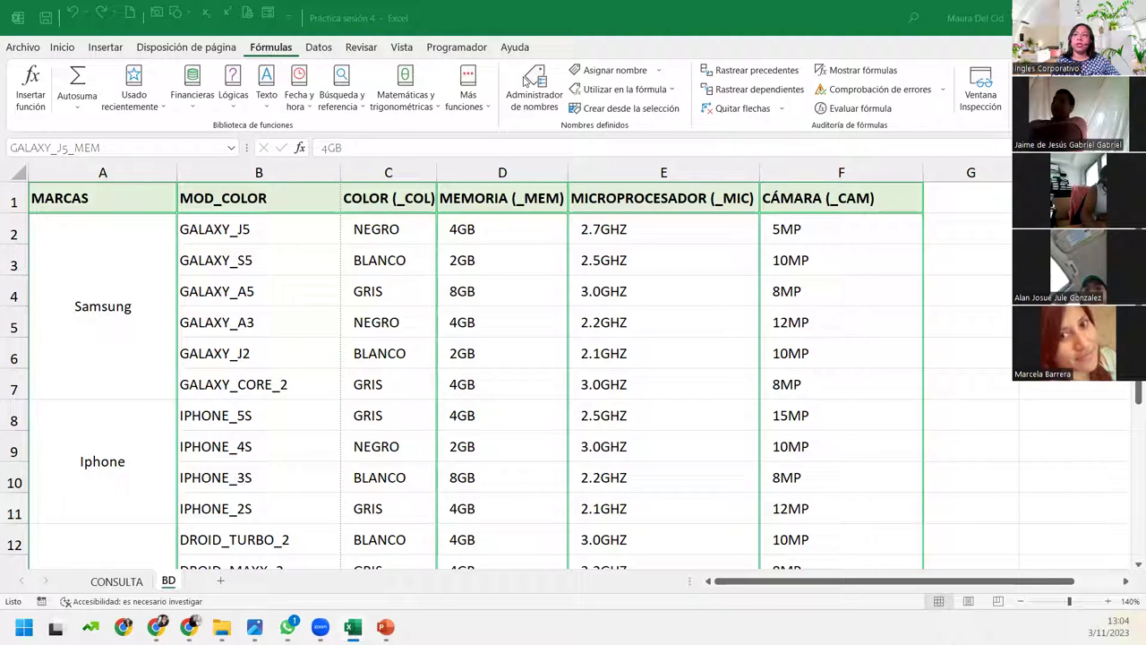
{"action": "left_click", "coordinate": [525, 83]}
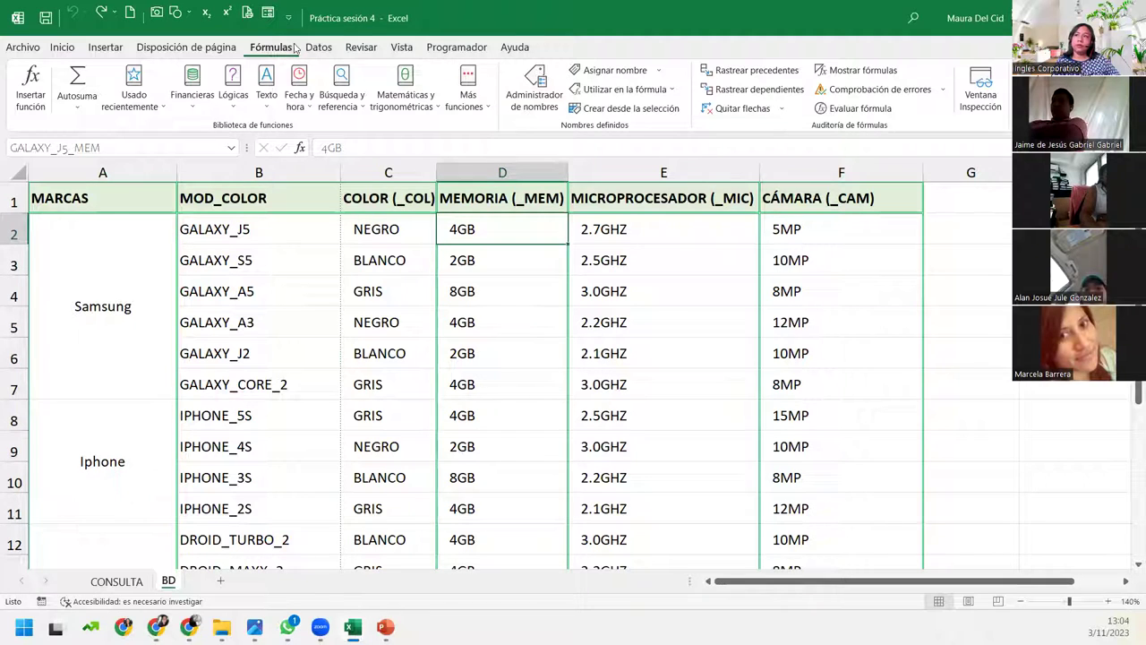
{"action": "left_click", "coordinate": [534, 98]}
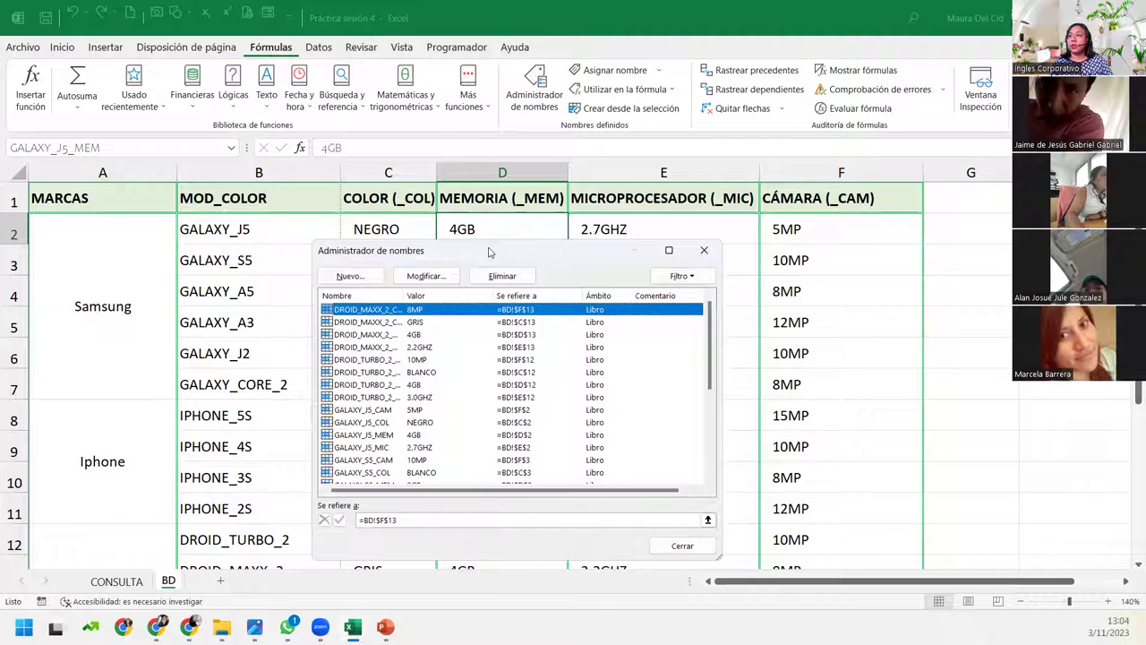
Widen the Nombre column and confirm DROID_MAXX_2_MEM refers to =BD!$D$13
{"action": "left_click_drag", "start_coordinate": [460, 241], "coordinate": [795, 173]}
{"action": "left_click", "coordinate": [697, 265]}
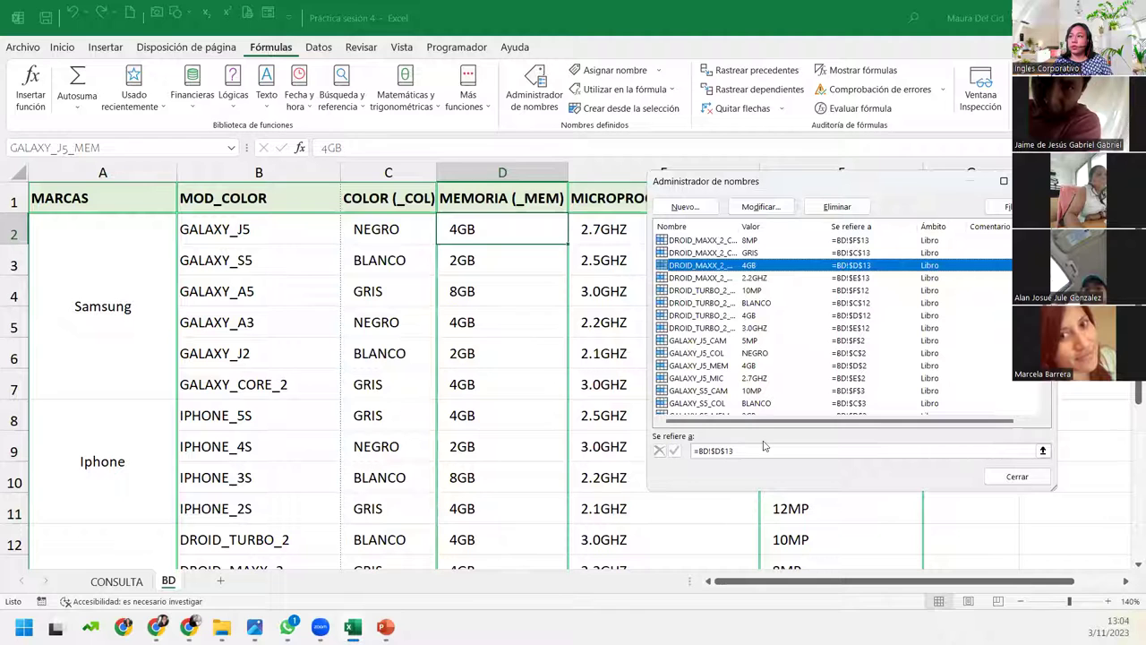
{"action": "left_click", "coordinate": [758, 450]}
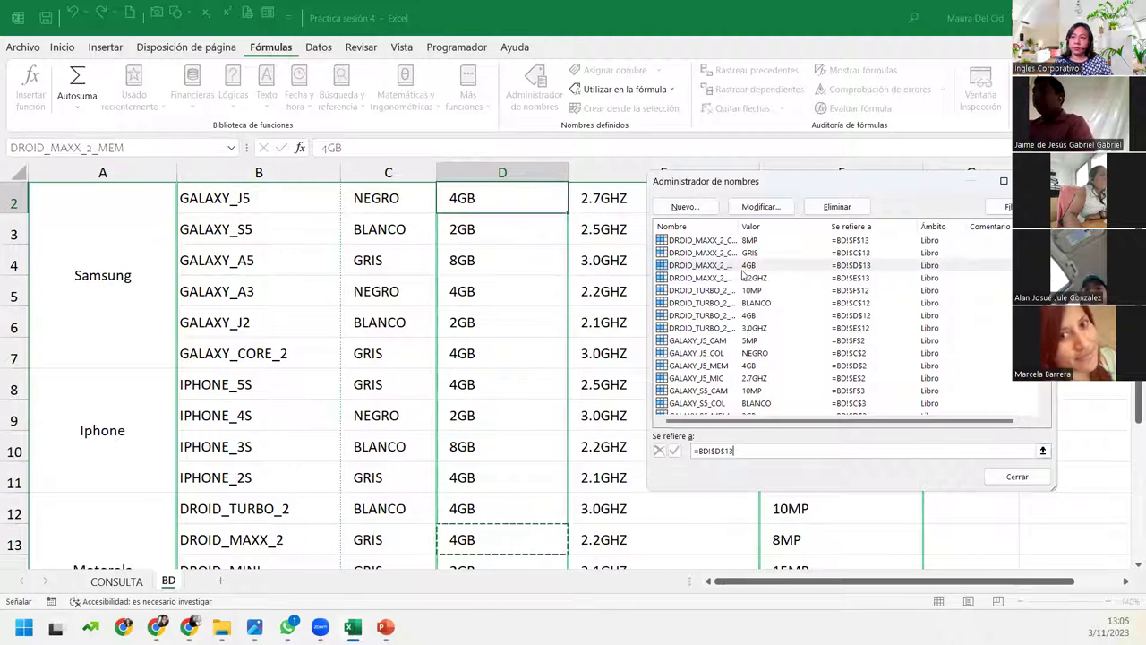
{"action": "double_click", "coordinate": [741, 227]}
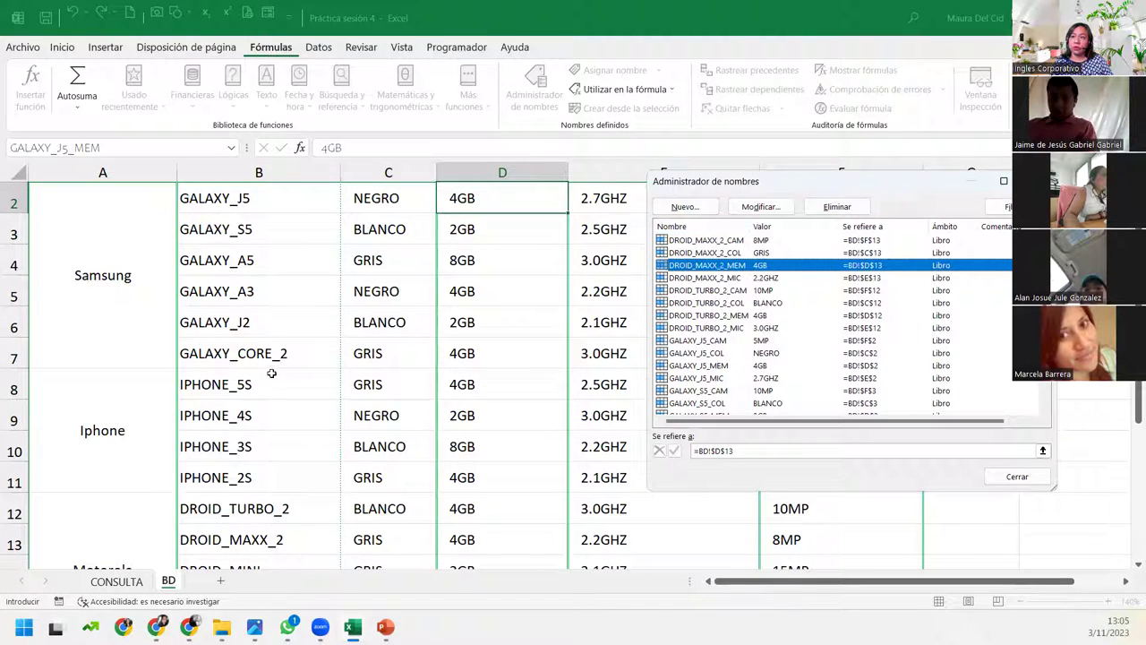
{"action": "left_click", "coordinate": [744, 451]}
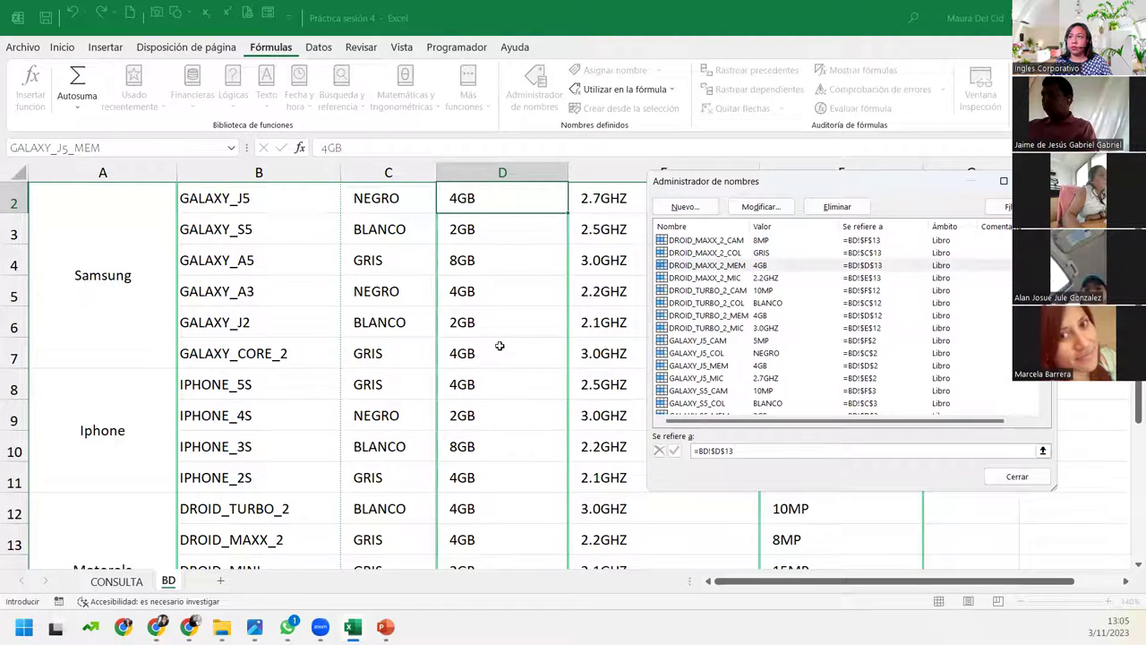
{"action": "scroll", "coordinate": [478, 297], "scroll_direction": "up", "scroll_amount": 1}
{"action": "left_click", "coordinate": [703, 267]}
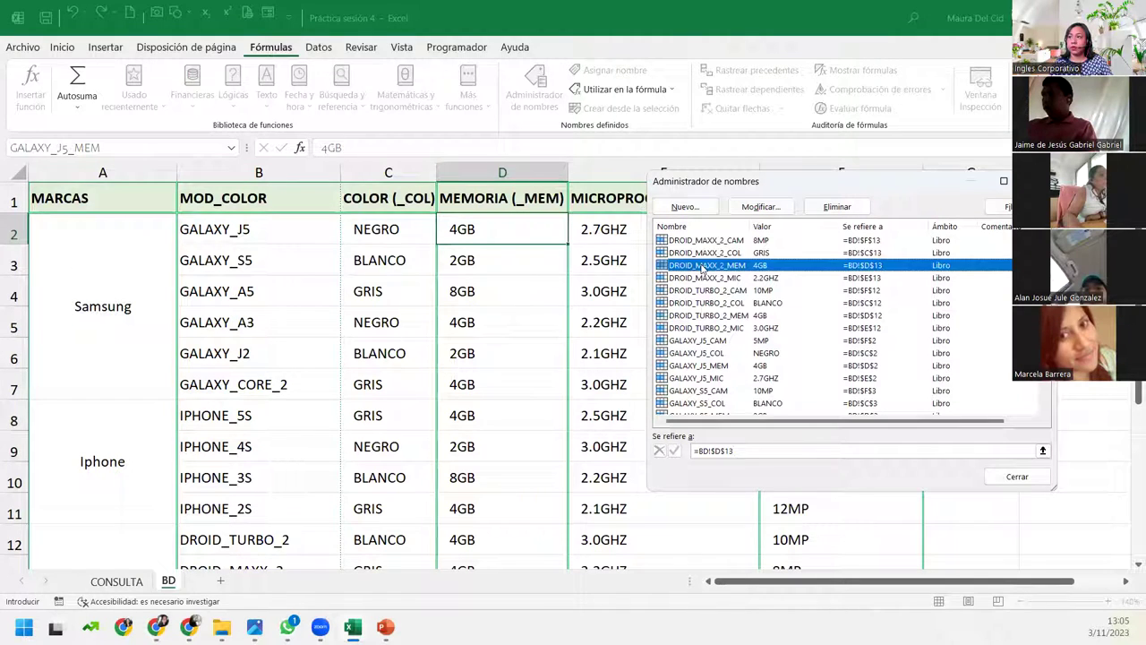
{"action": "left_click", "coordinate": [1028, 450]}
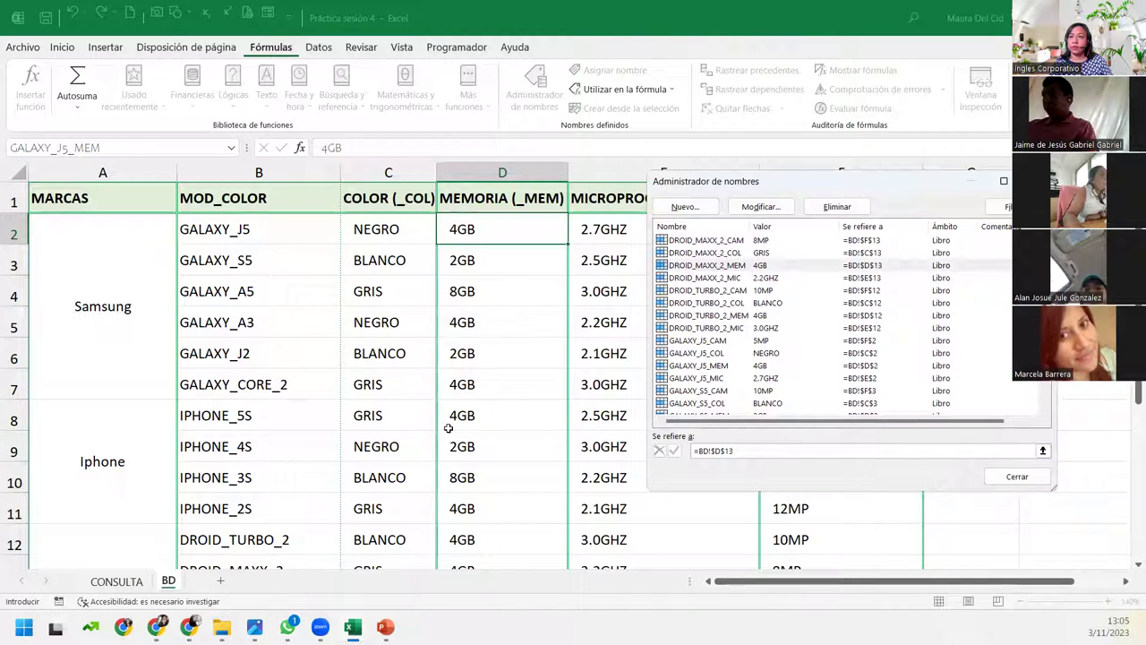
{"action": "scroll", "coordinate": [449, 430], "scroll_direction": "down", "scroll_amount": 2}
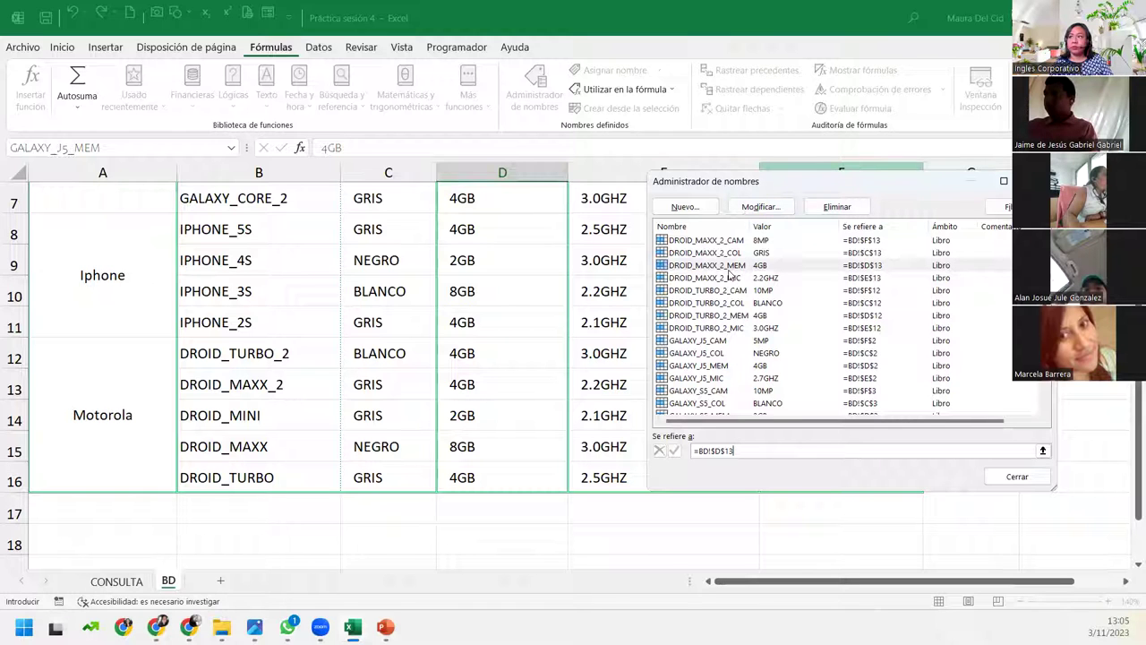
{"action": "left_click_drag", "start_coordinate": [902, 192], "coordinate": [669, 221]}
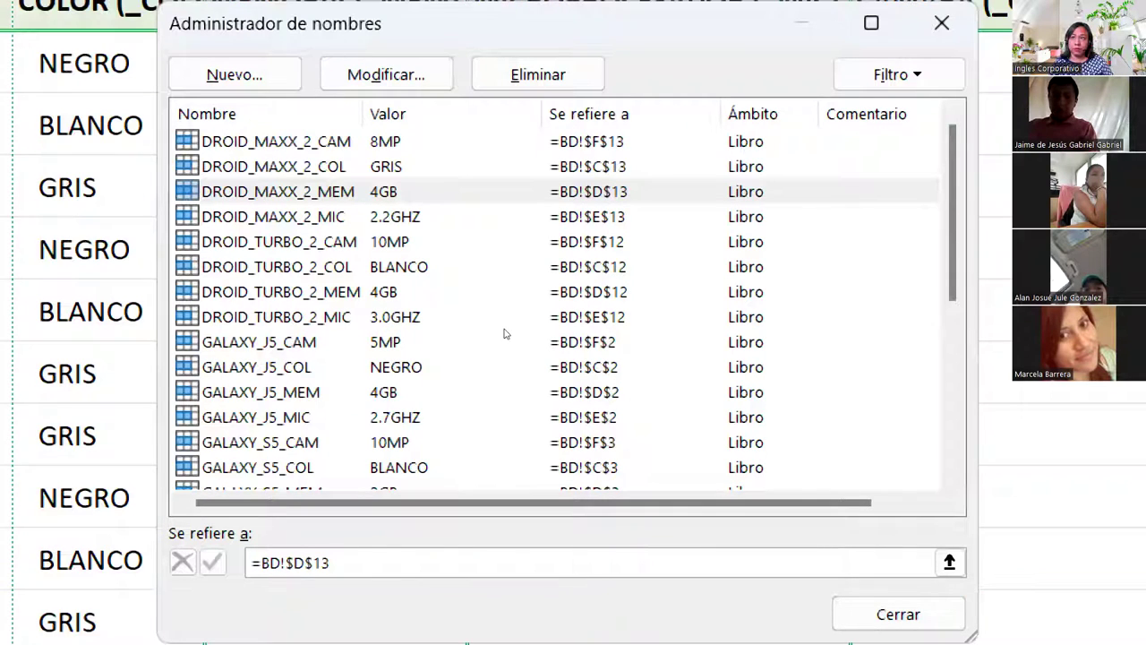
Step through the DROID_MAXX_2 and DROID_TURBO_2 names, reviewing each reference
{"action": "key", "text": "Home"}
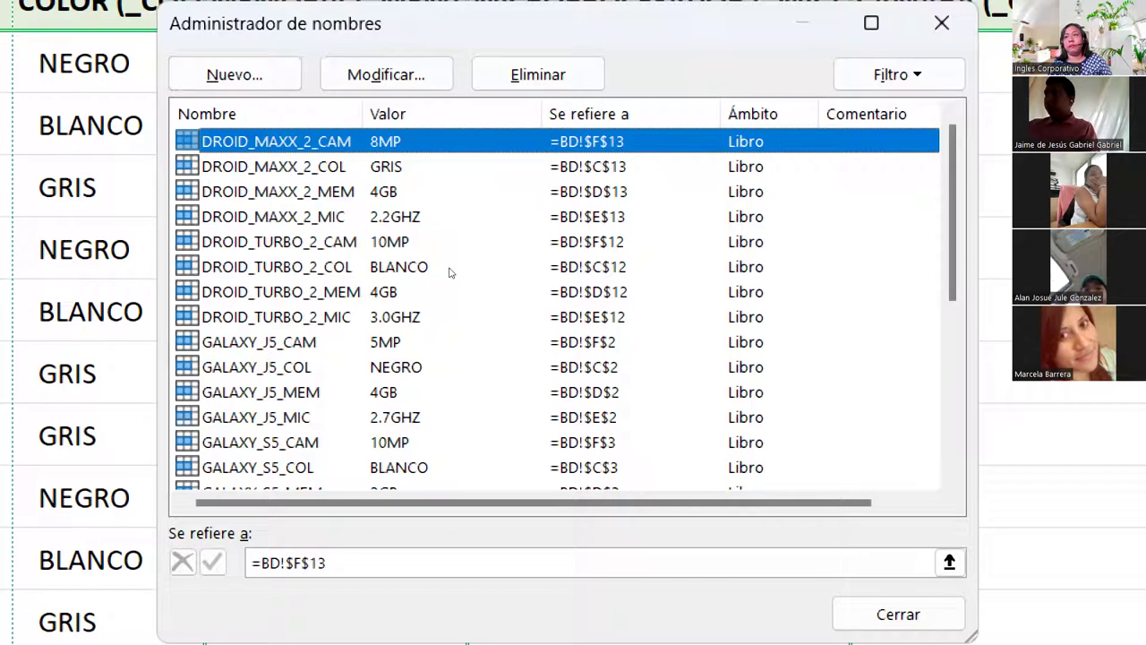
{"action": "key", "text": "Down"}
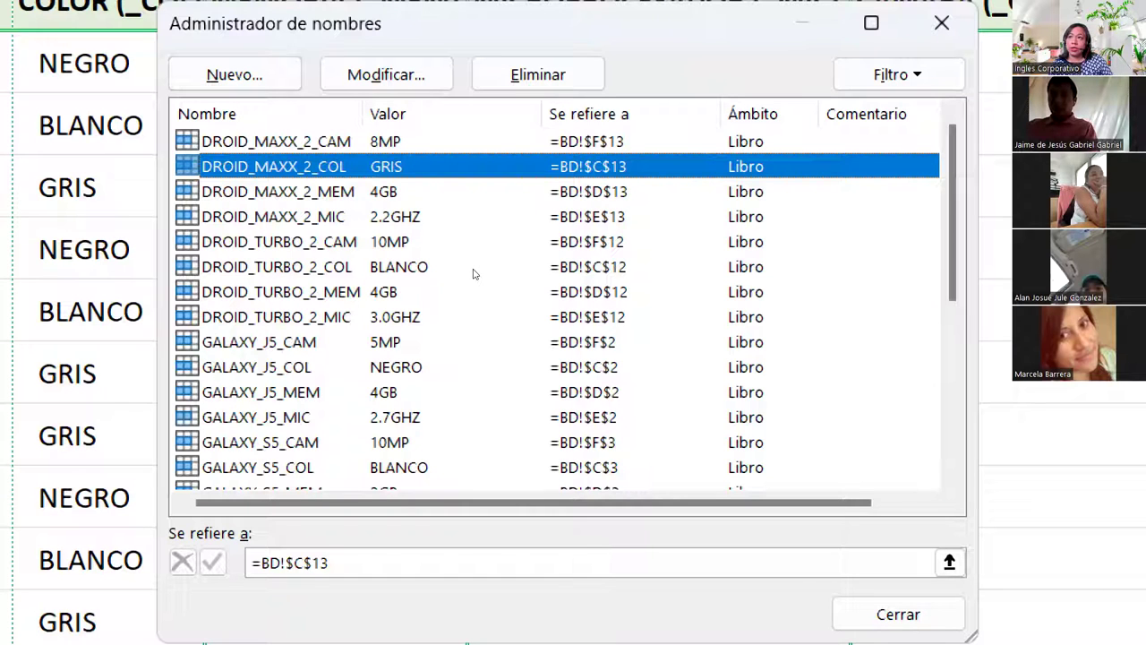
{"action": "key", "text": "Up"}
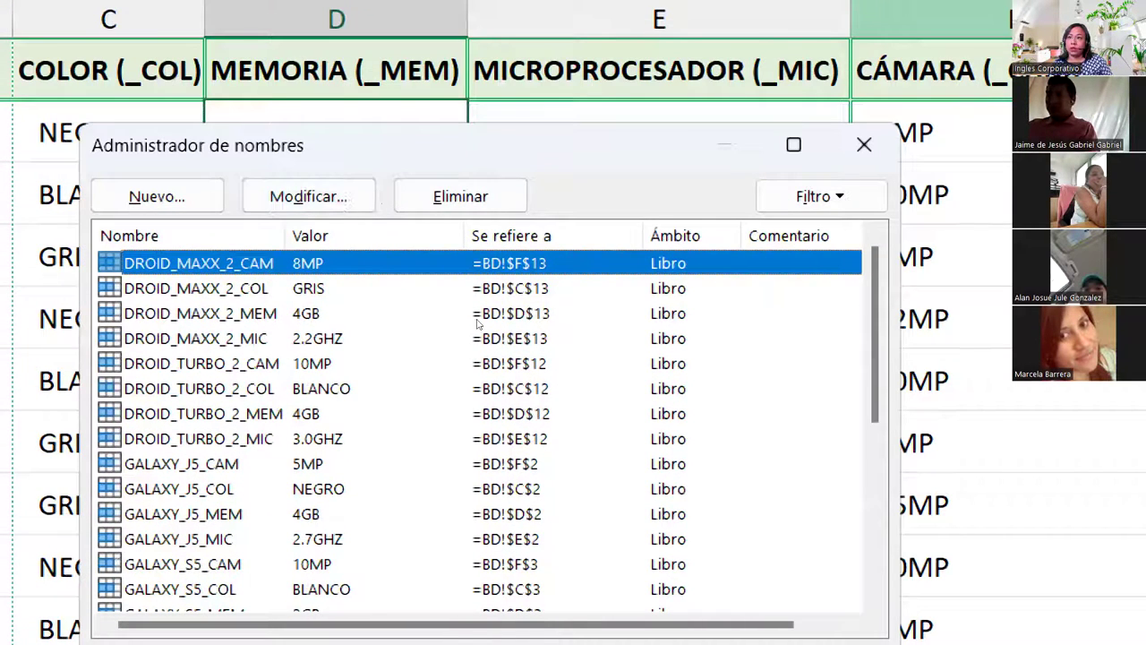
{"action": "left_click", "coordinate": [473, 320]}
{"action": "left_click", "coordinate": [463, 339]}
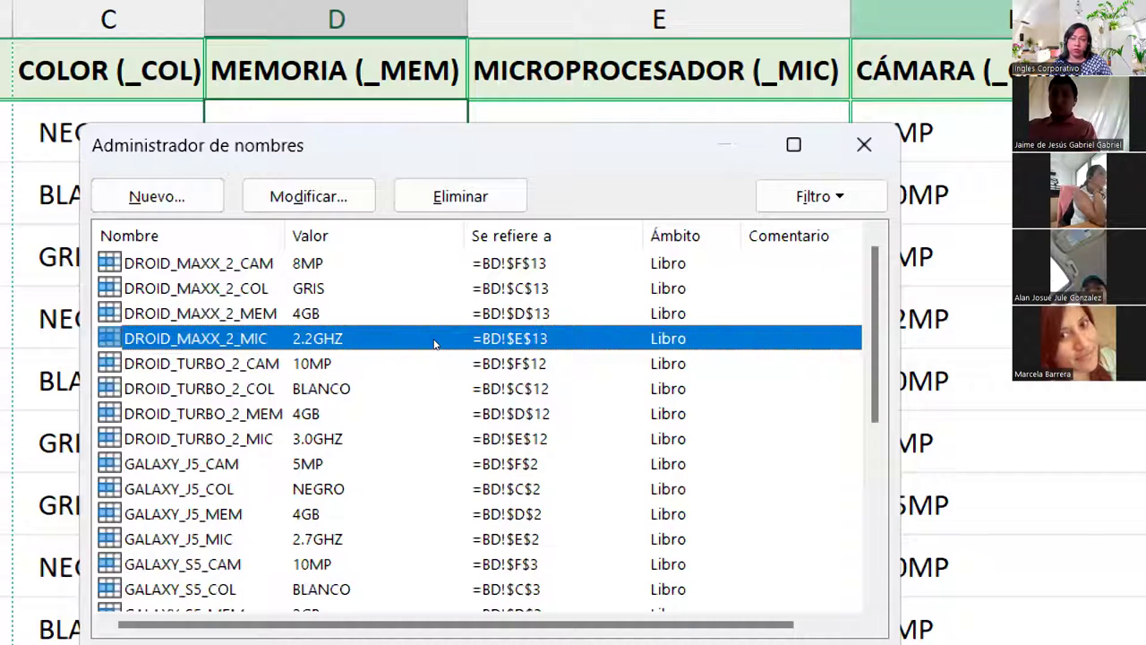
{"action": "key", "text": "Down"}
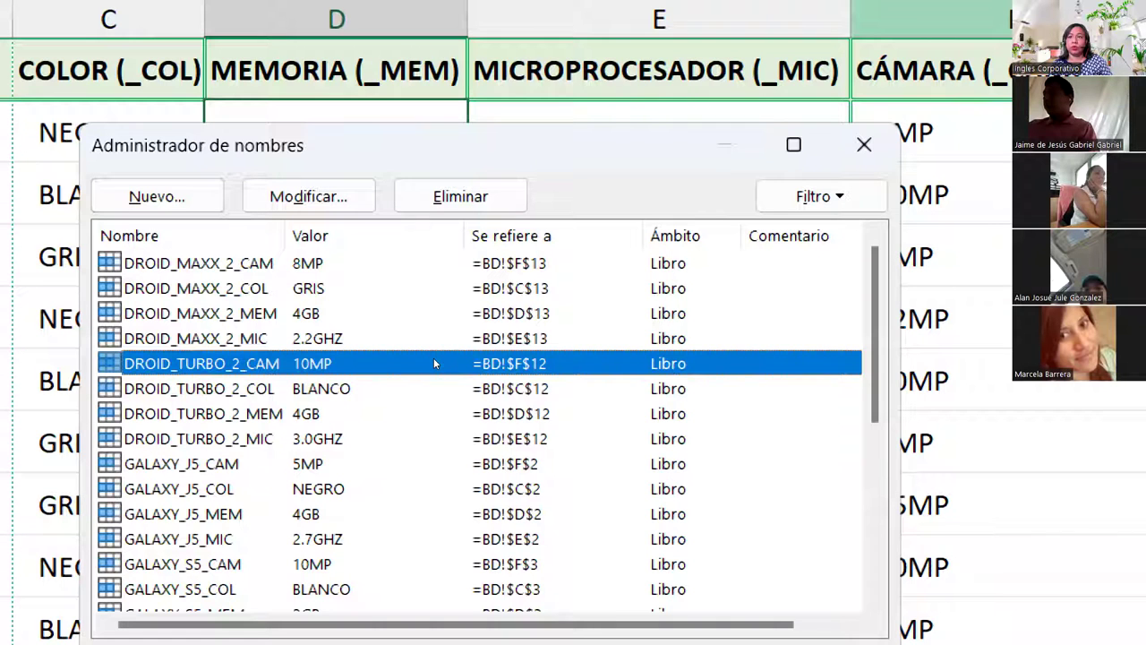
{"action": "key", "text": "Down"}
{"action": "key", "text": "Down"}
{"action": "key", "text": "Down"}
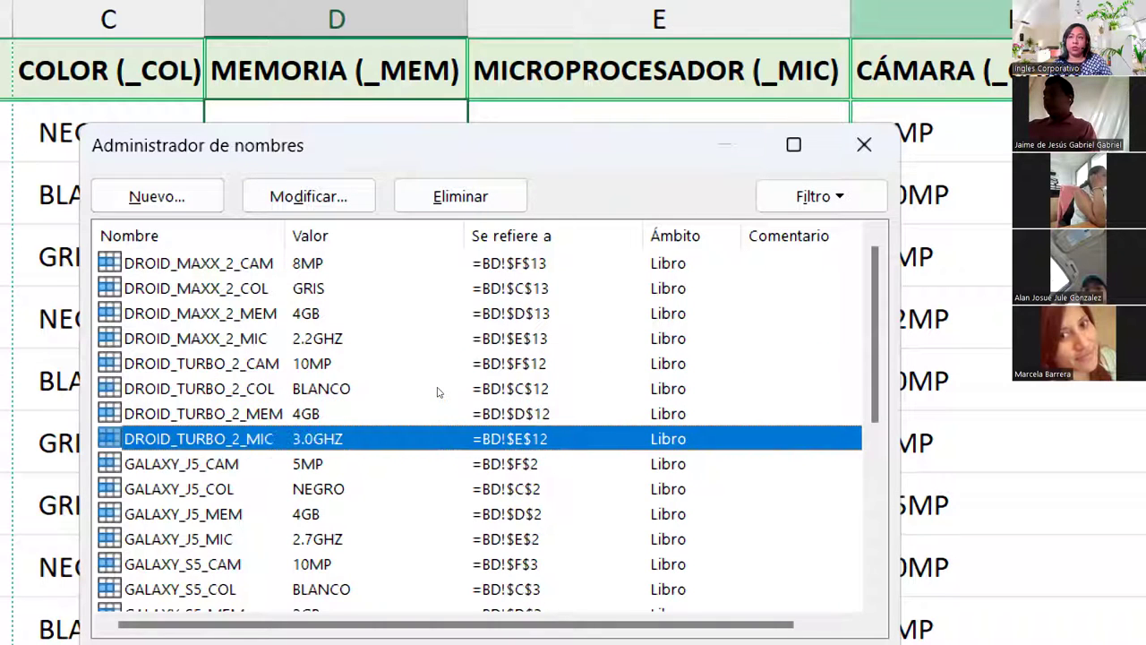
{"action": "scroll", "coordinate": [439, 390], "scroll_direction": "down", "scroll_amount": 1}
{"action": "scroll", "coordinate": [439, 392], "scroll_direction": "down", "scroll_amount": 1}
{"action": "key", "text": "Down"}
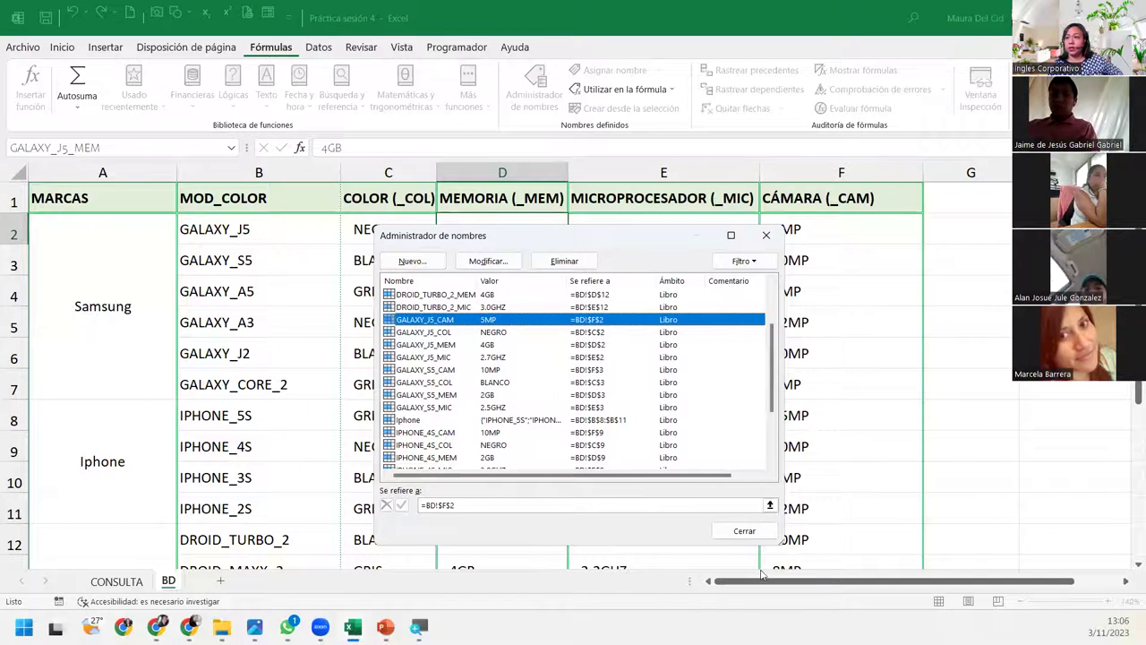
Close the Name Manager, return to the CONSULTA sheet and select MARCA cell B2
{"action": "left_click", "coordinate": [742, 533]}
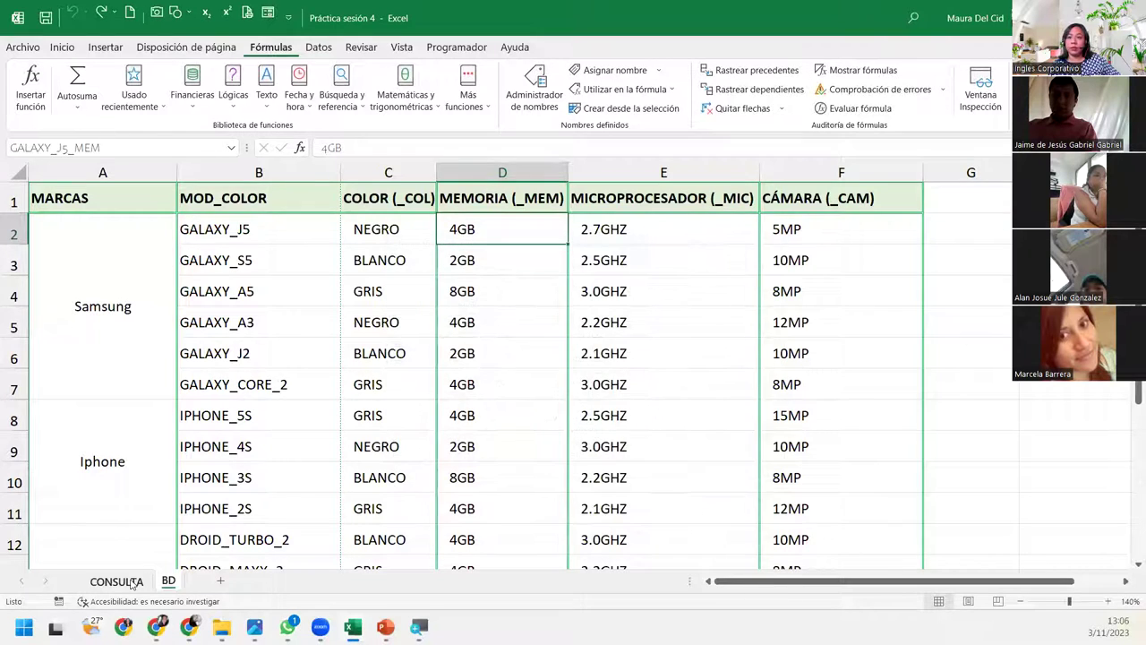
{"action": "left_click", "coordinate": [130, 582]}
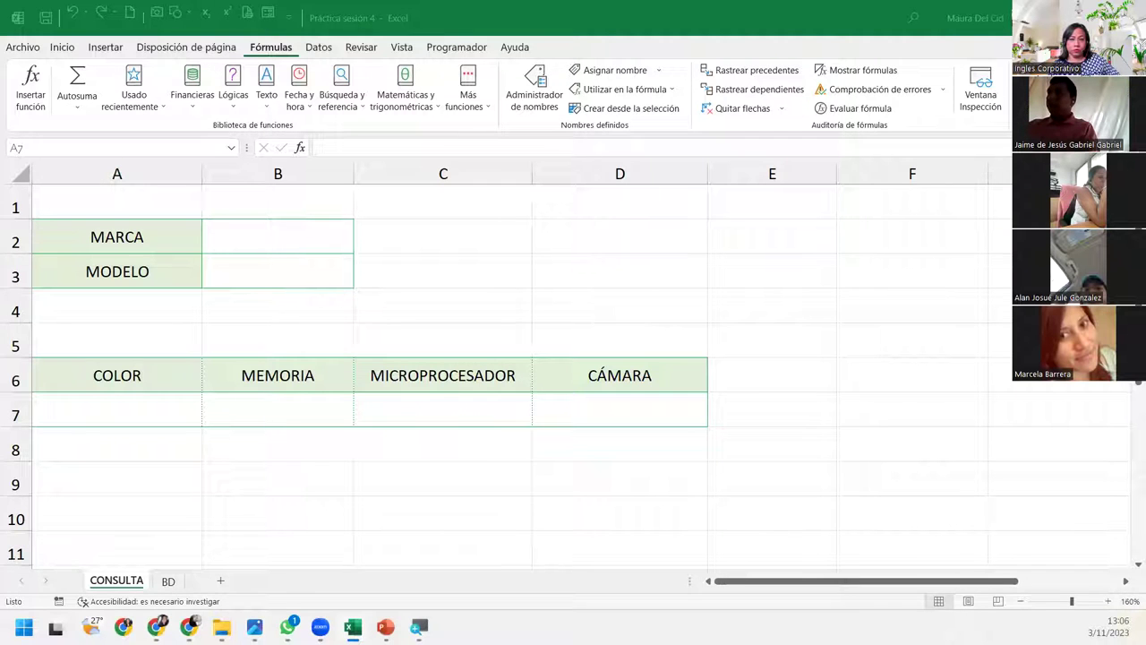
{"action": "key", "text": "F2"}
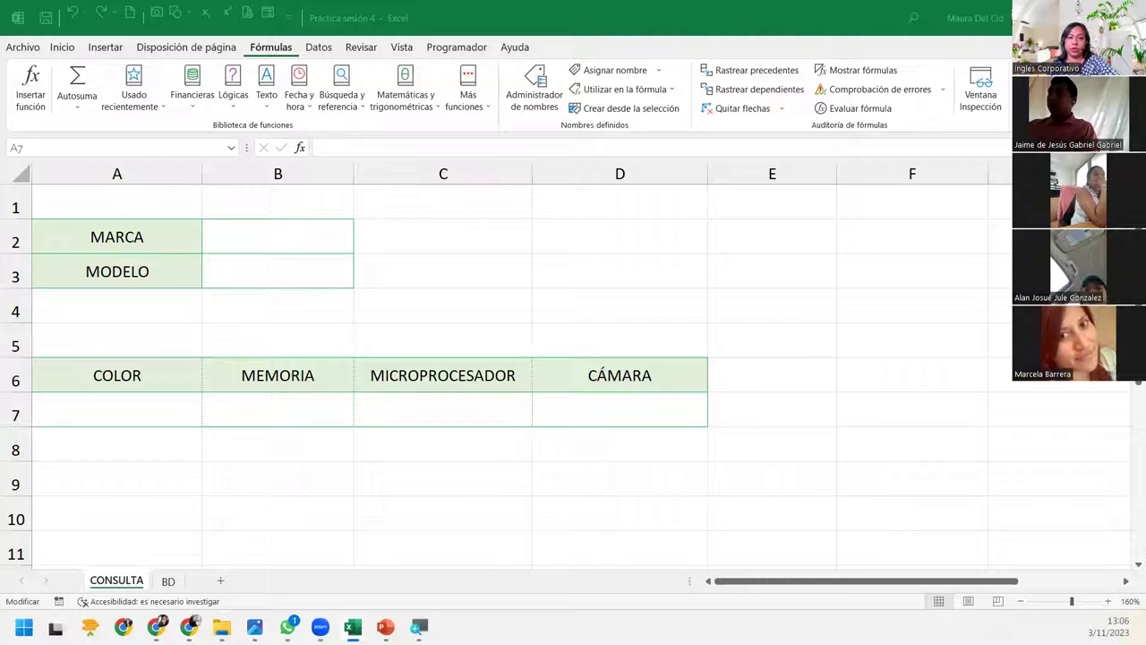
{"action": "key", "text": "Escape"}
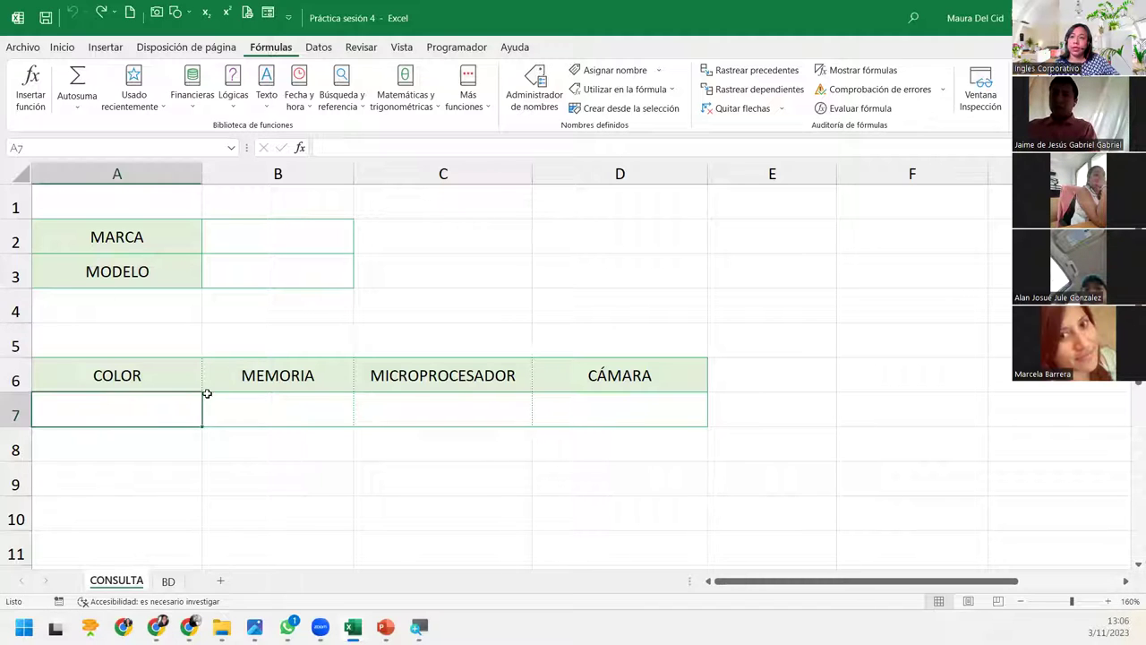
{"action": "left_click", "coordinate": [260, 237]}
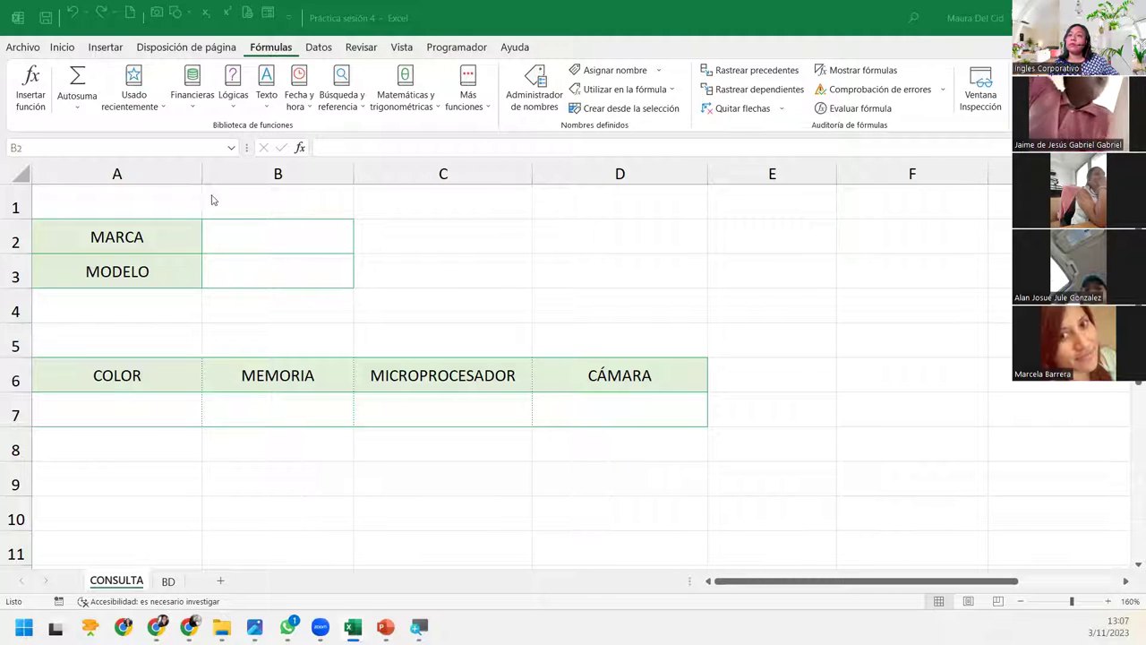
{"action": "left_click", "coordinate": [277, 224]}
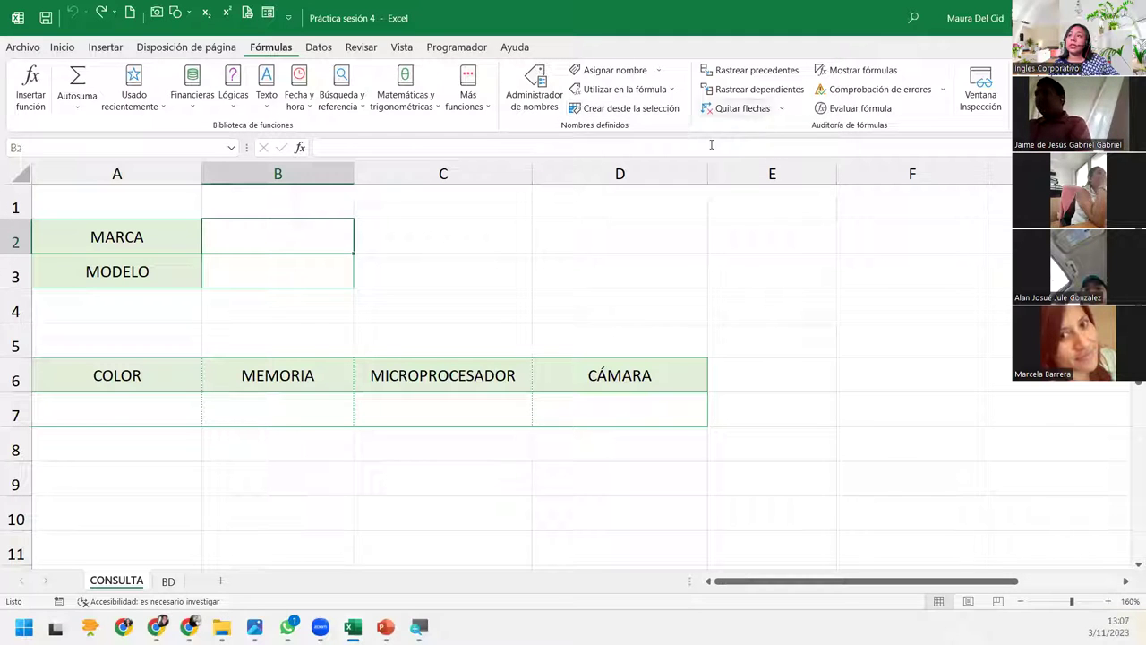
Give B2 a List validation with source Samsung;Iphone;Motorola and check its dropdown
{"action": "left_click", "coordinate": [320, 49]}
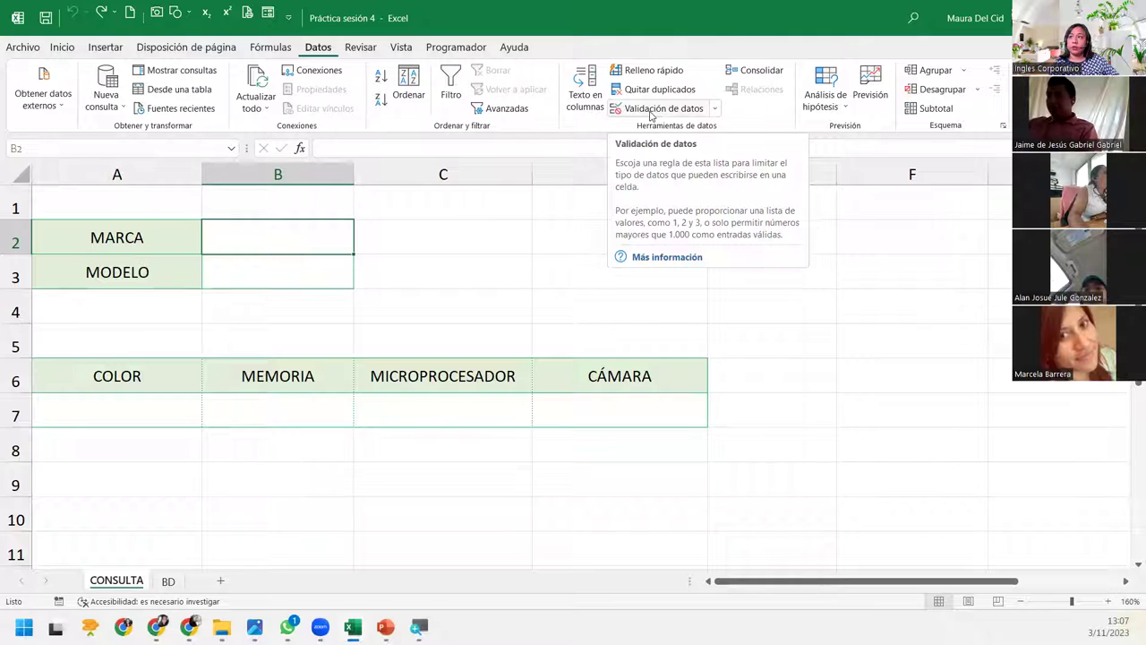
{"action": "left_click", "coordinate": [651, 114]}
{"action": "left_click", "coordinate": [495, 351]}
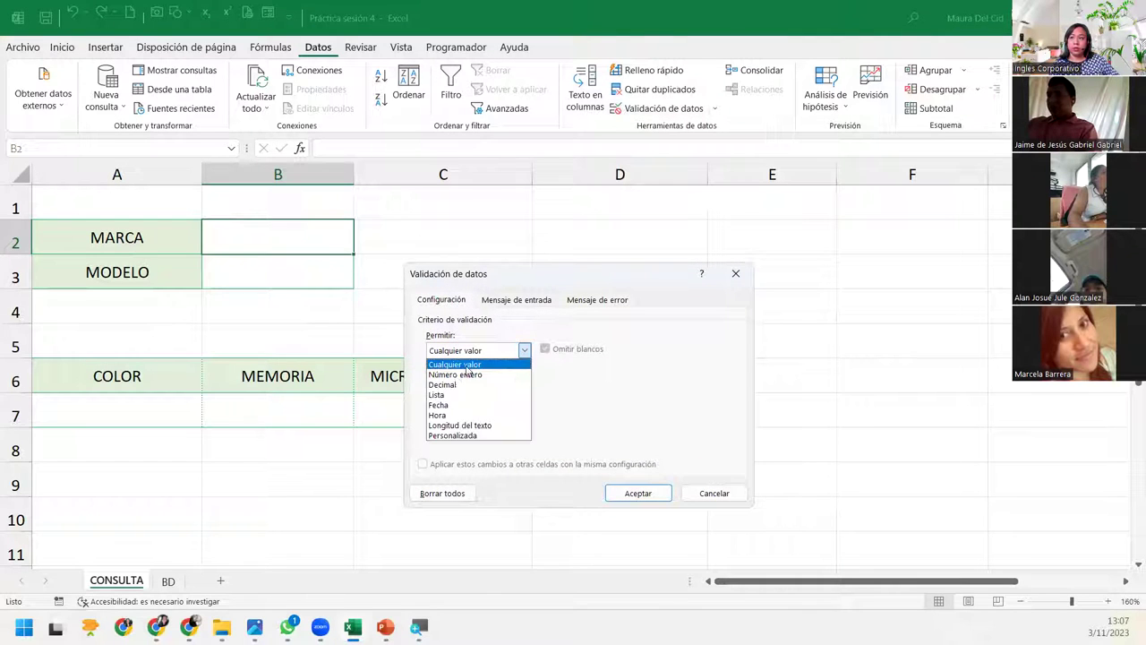
{"action": "left_click", "coordinate": [474, 394]}
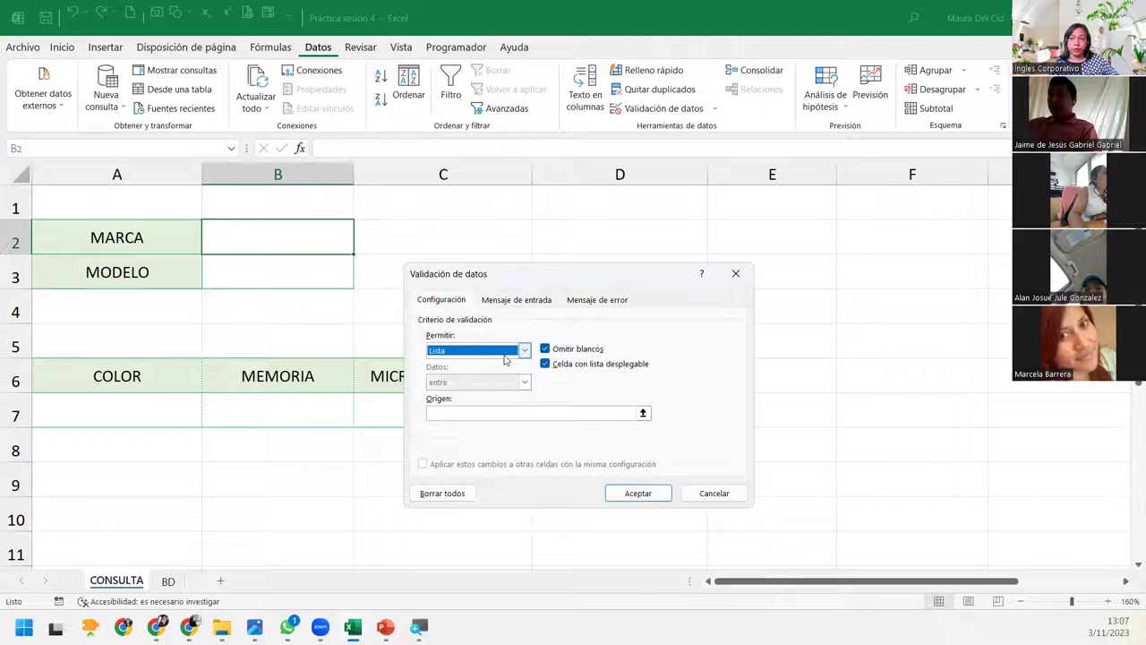
{"action": "left_click", "coordinate": [510, 414]}
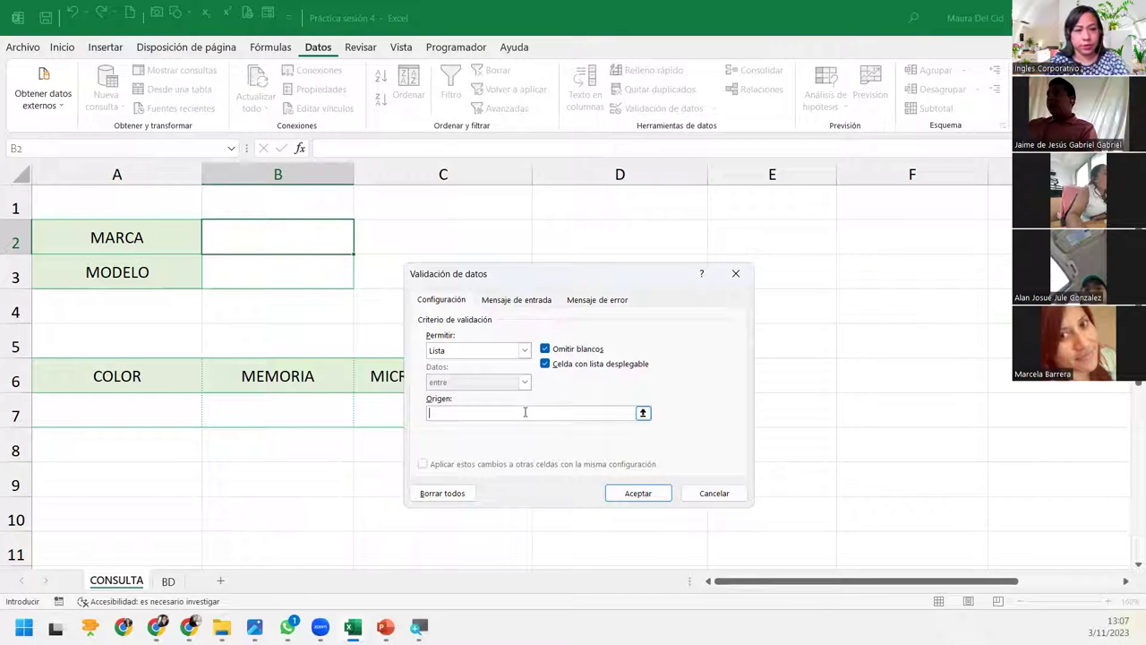
{"action": "type", "text": "Samsung"}
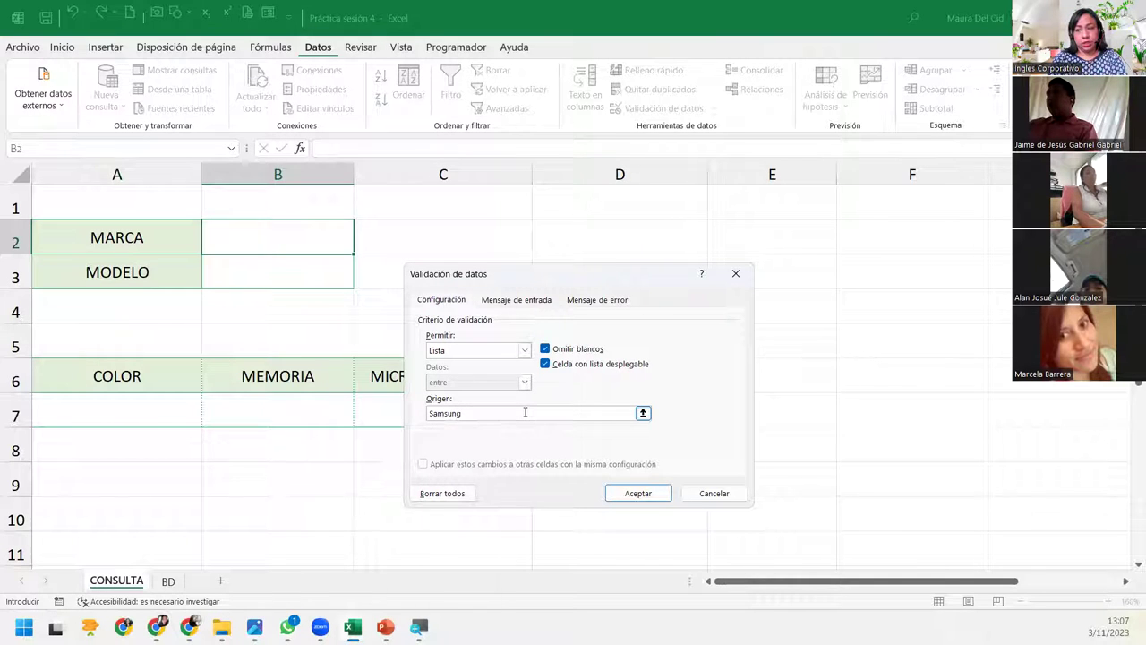
{"action": "type", "text": ";Ip"}
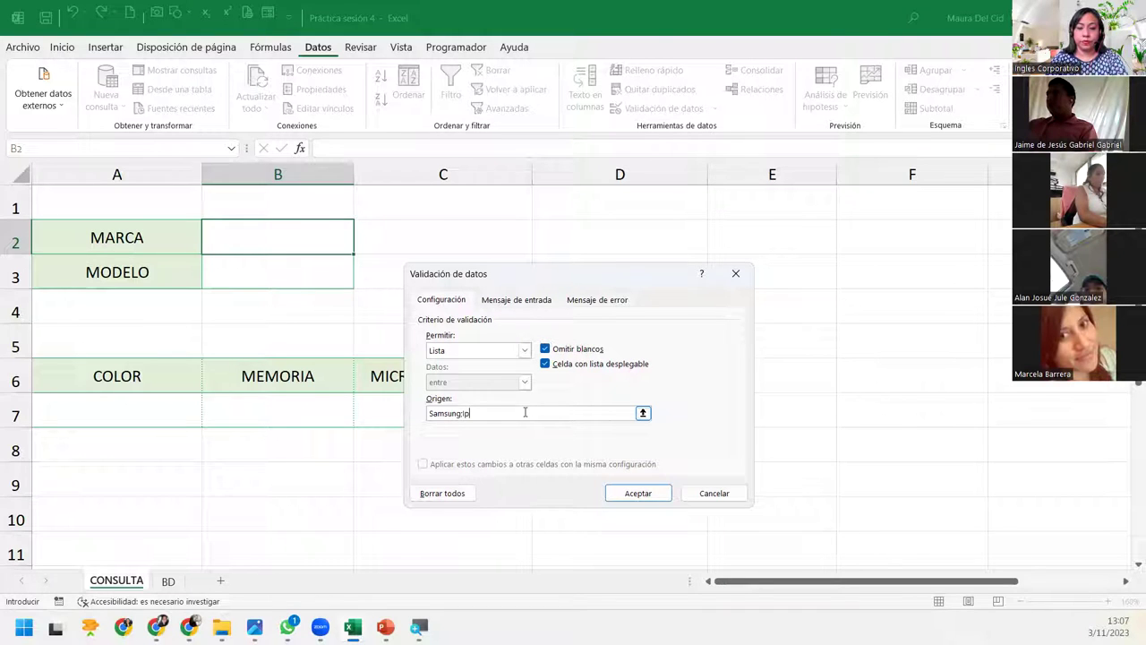
{"action": "type", "text": "hone"}
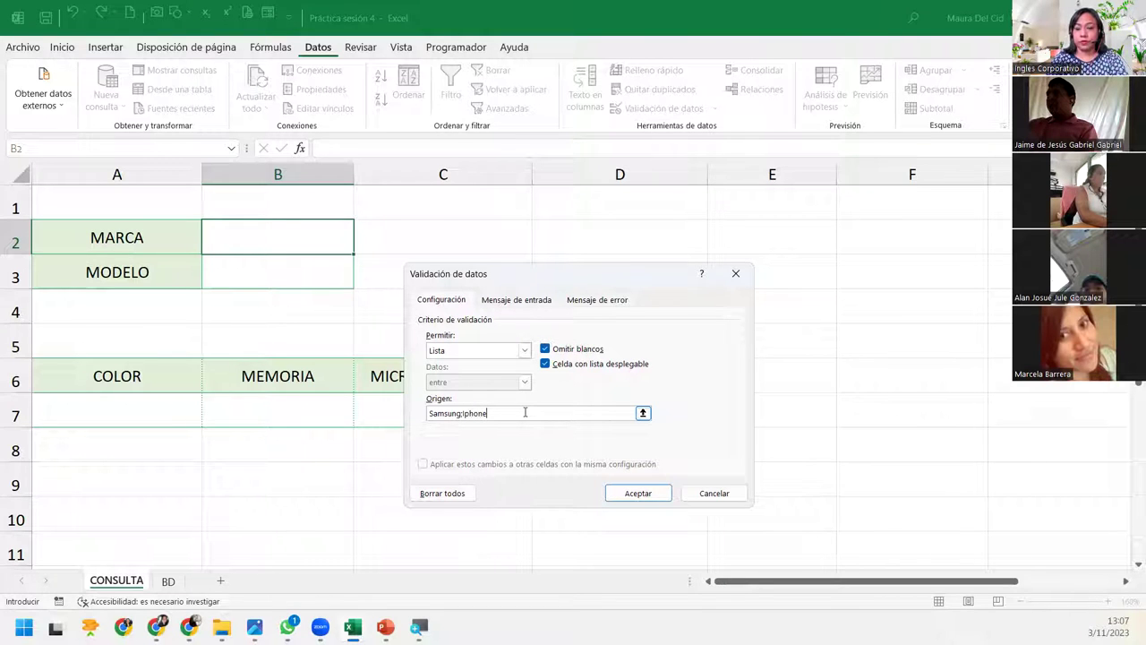
{"action": "type", "text": ";Motorola"}
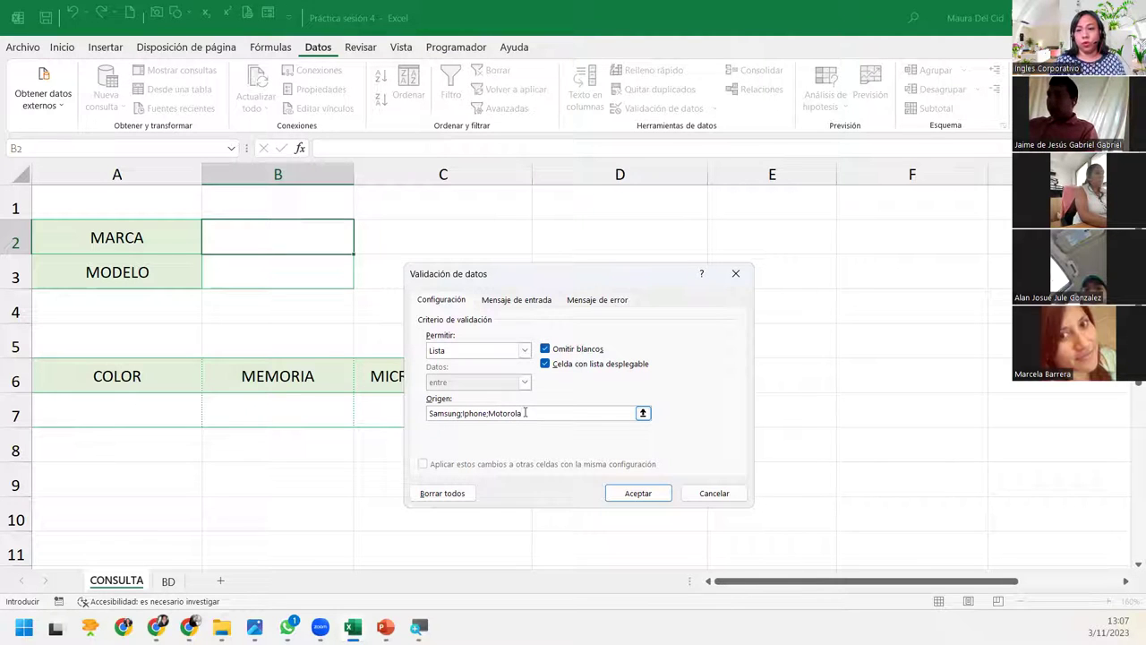
{"action": "double_click", "coordinate": [488, 414]}
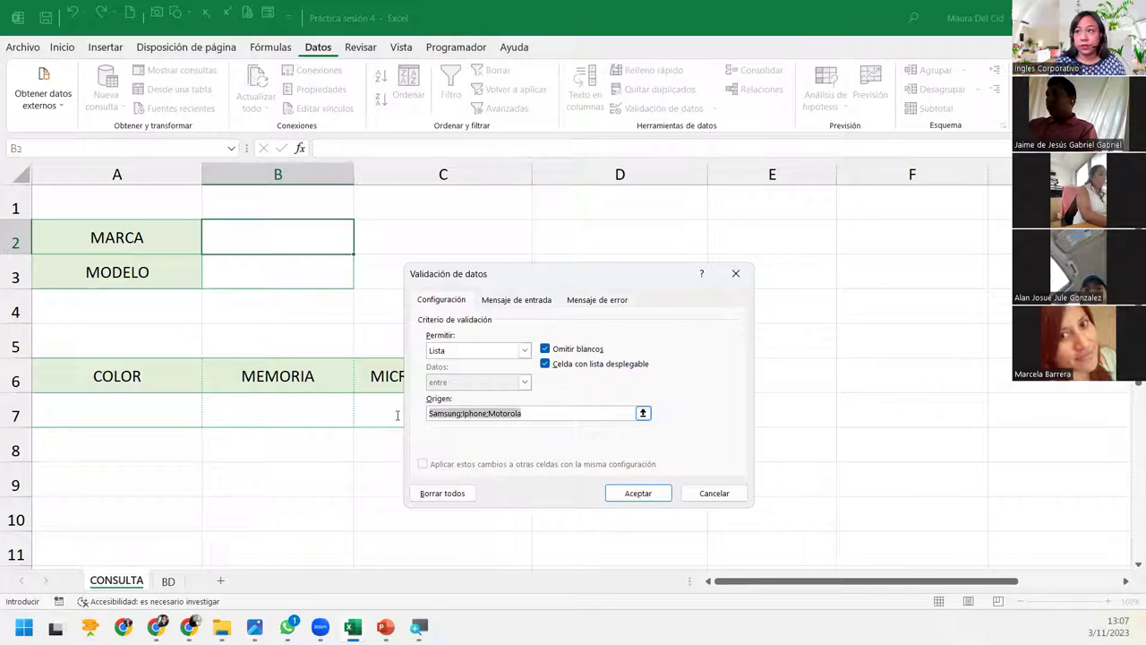
{"action": "left_click", "coordinate": [587, 412]}
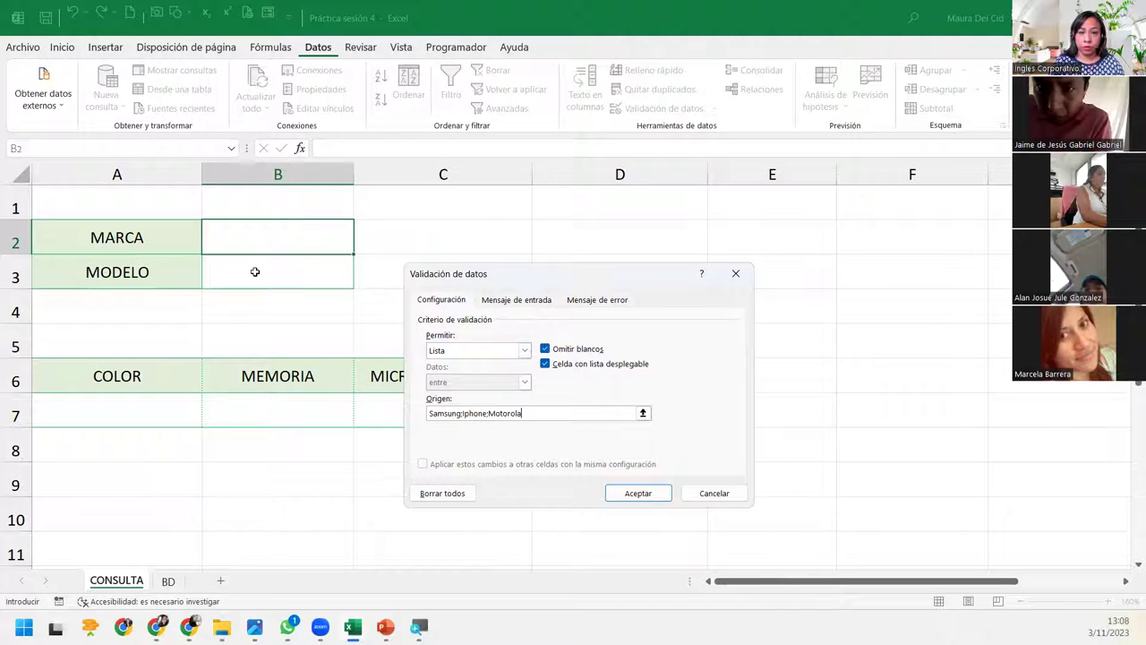
{"action": "left_click", "coordinate": [636, 494]}
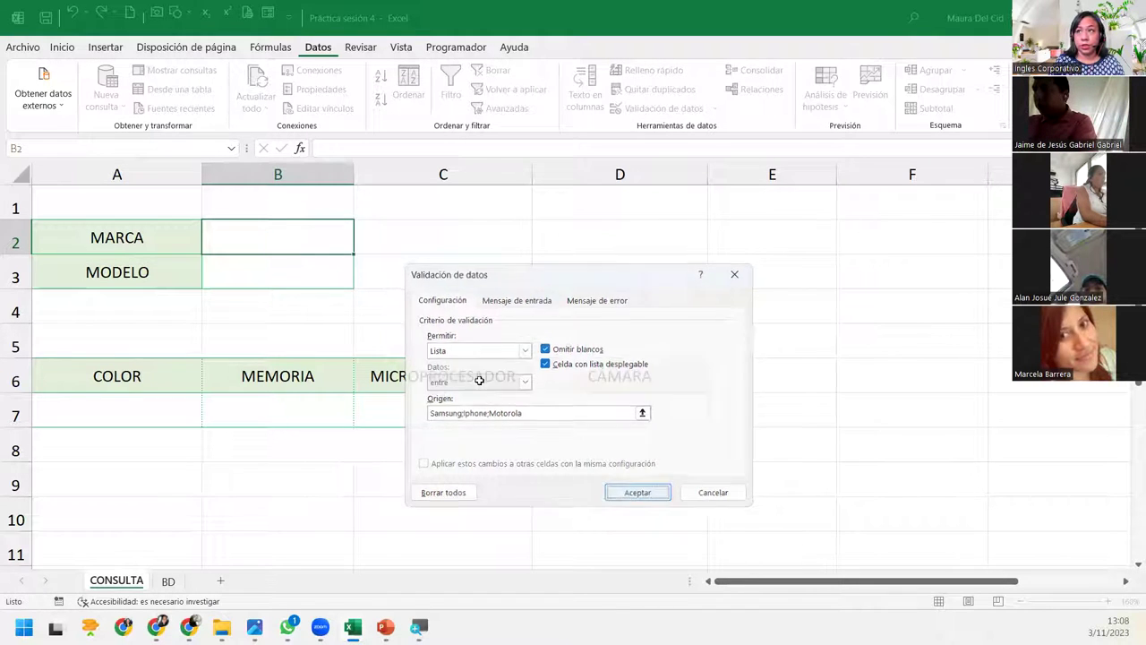
{"action": "left_click", "coordinate": [359, 247]}
{"action": "left_click", "coordinate": [358, 253]}
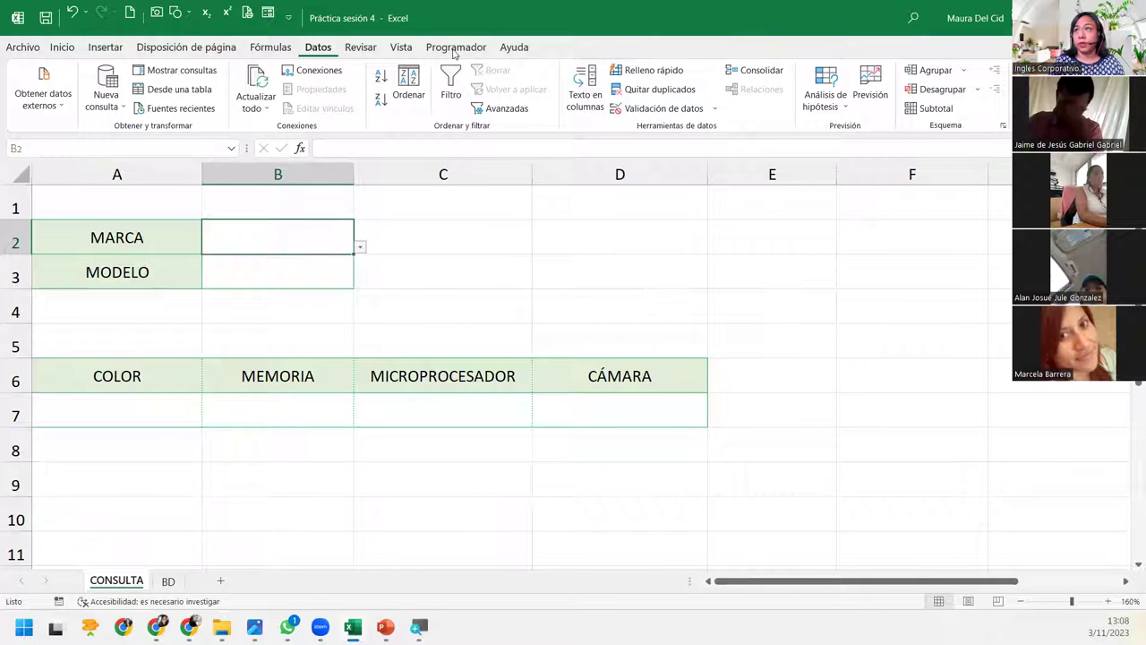
Glance over the defined names in the Name Manager and close it
{"action": "left_click", "coordinate": [271, 46]}
{"action": "left_click", "coordinate": [535, 90]}
{"action": "scroll", "coordinate": [425, 430], "scroll_direction": "down", "scroll_amount": 5}
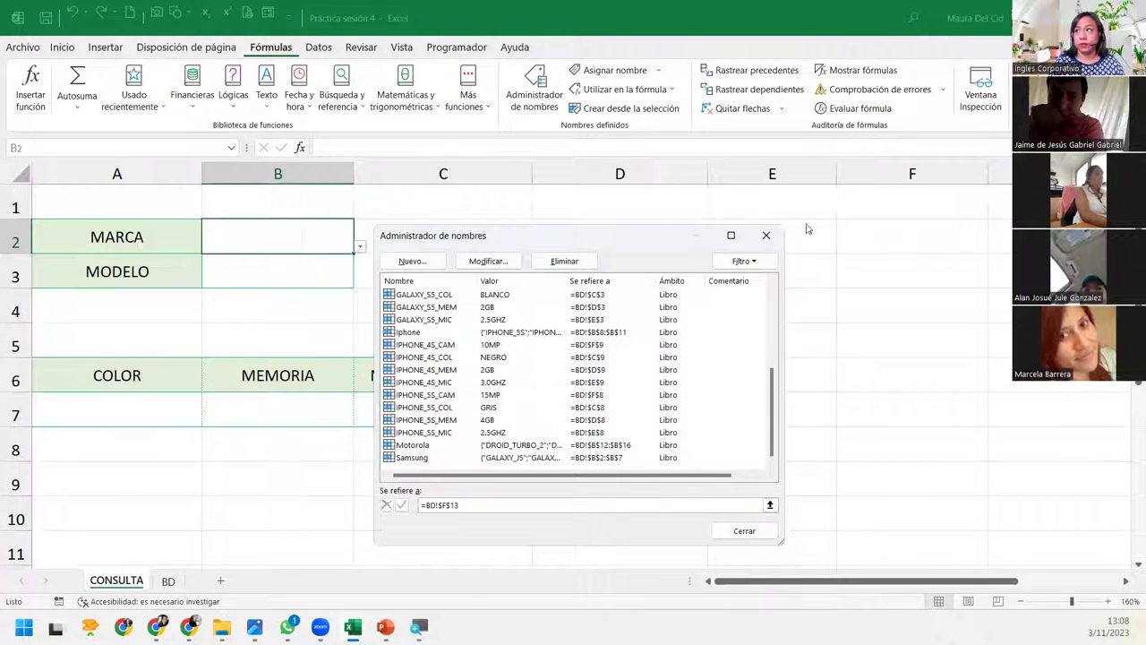
{"action": "left_click", "coordinate": [766, 234]}
Choose Samsung from the MARCA dropdown in B2
{"action": "left_click", "coordinate": [360, 247]}
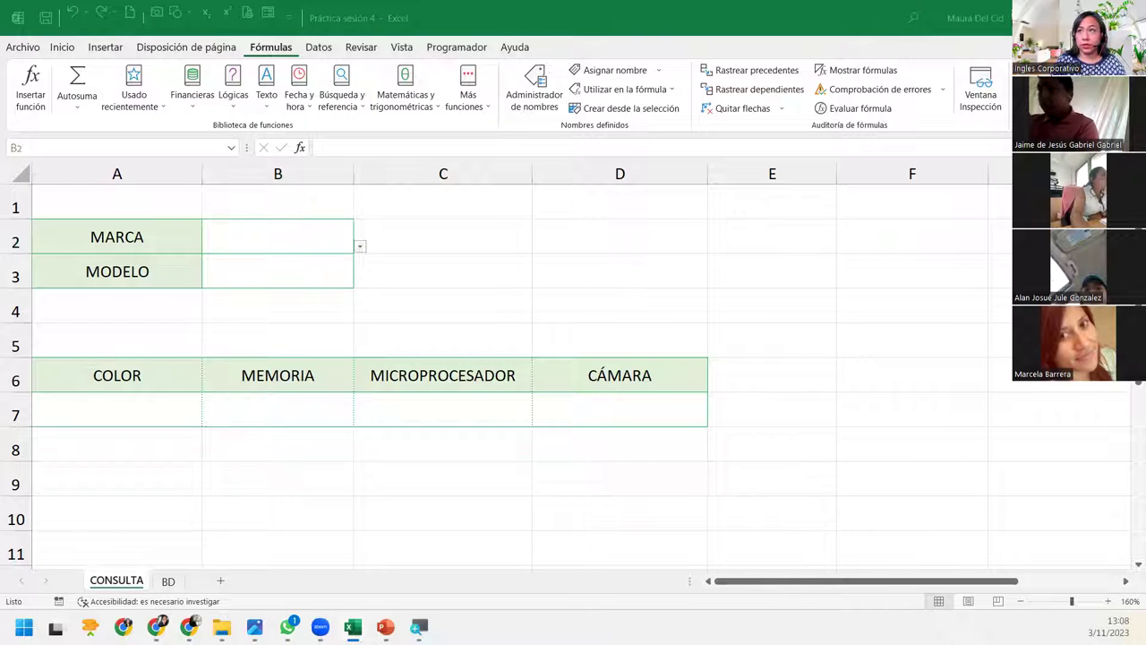
{"action": "left_click", "coordinate": [359, 246]}
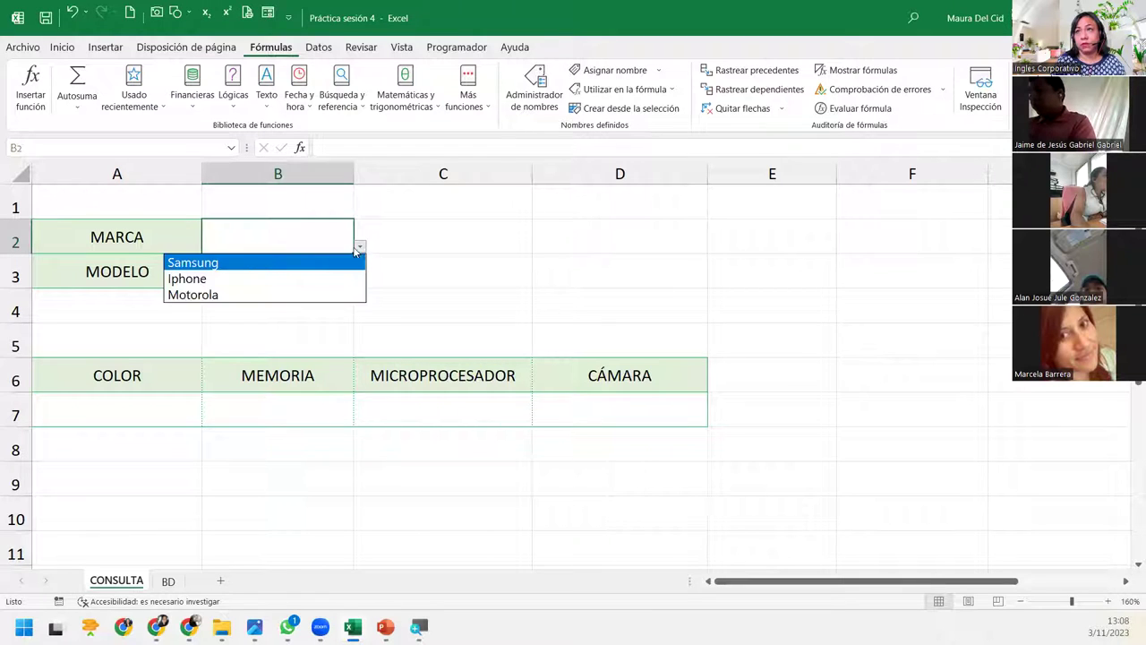
{"action": "left_click", "coordinate": [229, 262]}
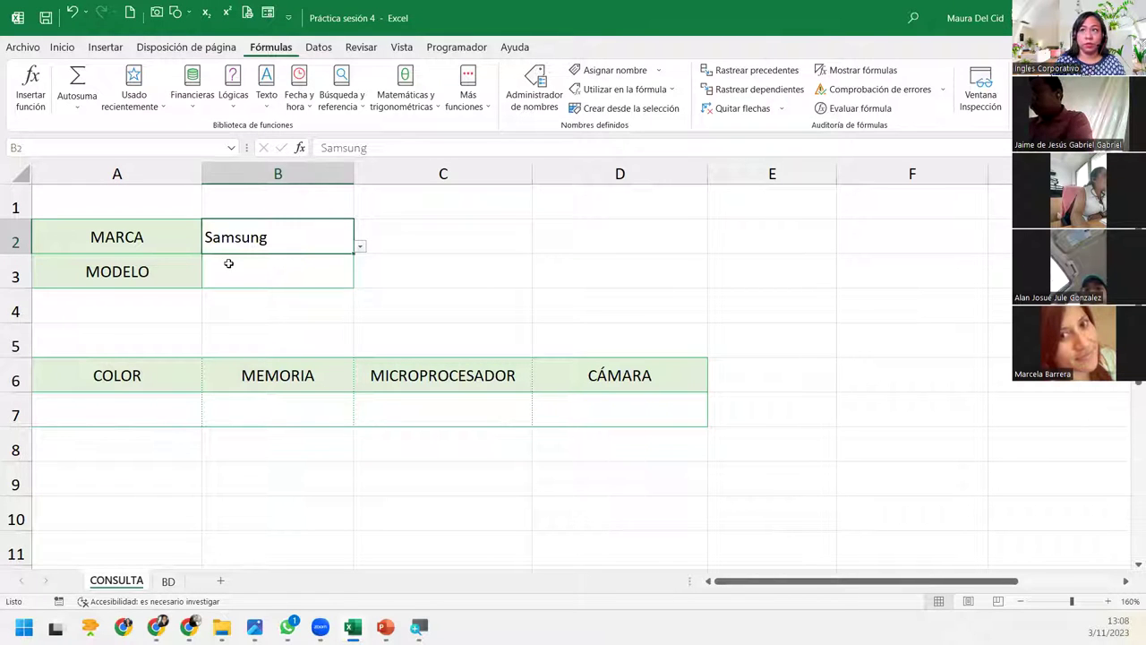
{"action": "left_click", "coordinate": [228, 263]}
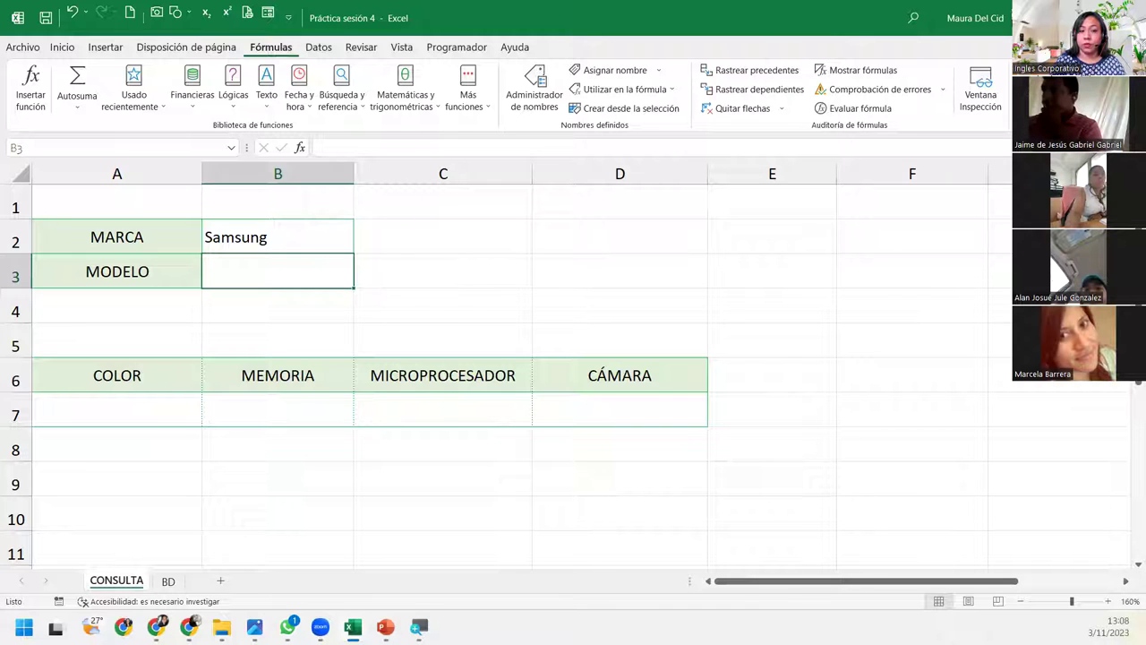
Select the empty MODELO cell B3 below the Samsung brand
{"action": "left_click", "coordinate": [302, 265]}
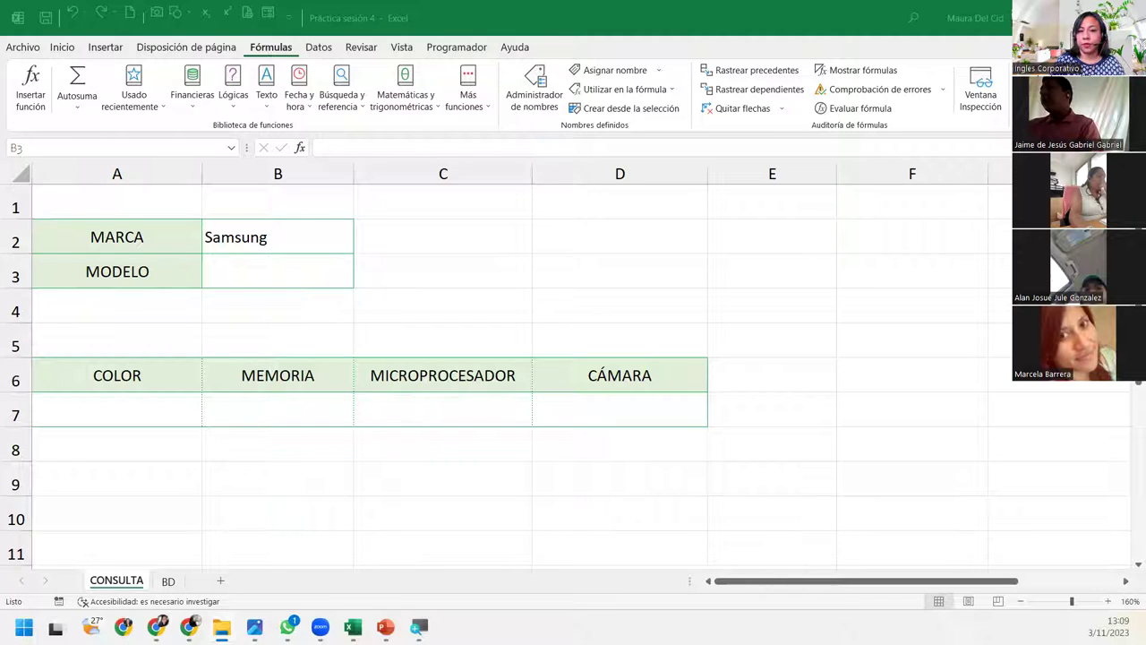
{"action": "left_click", "coordinate": [277, 271]}
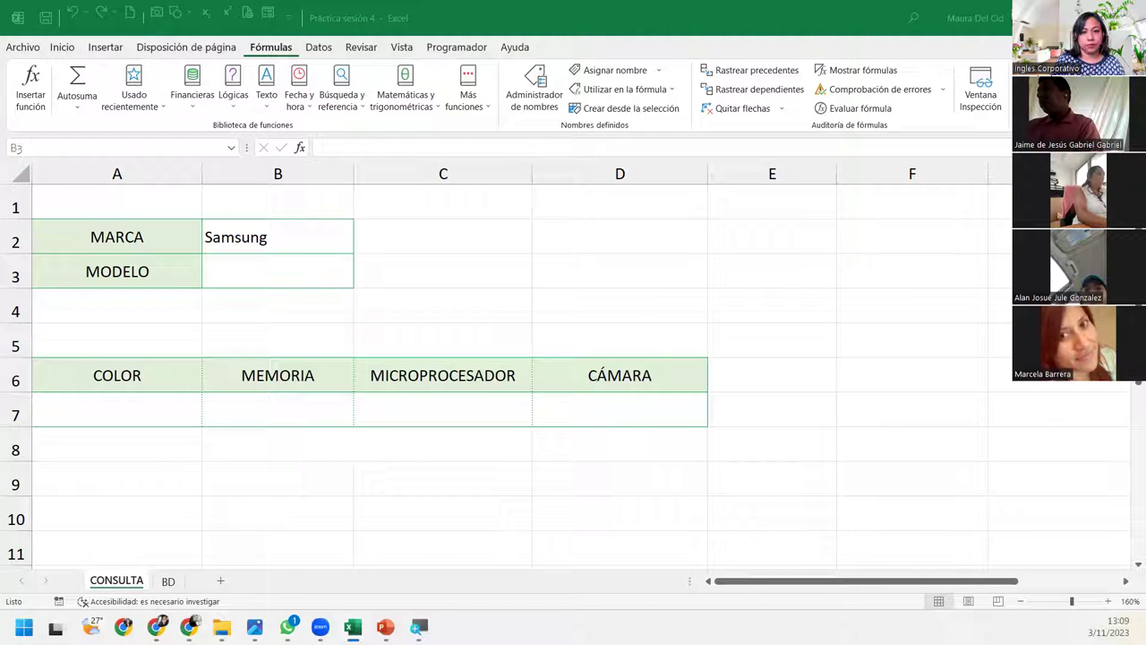
{"action": "left_click", "coordinate": [255, 260]}
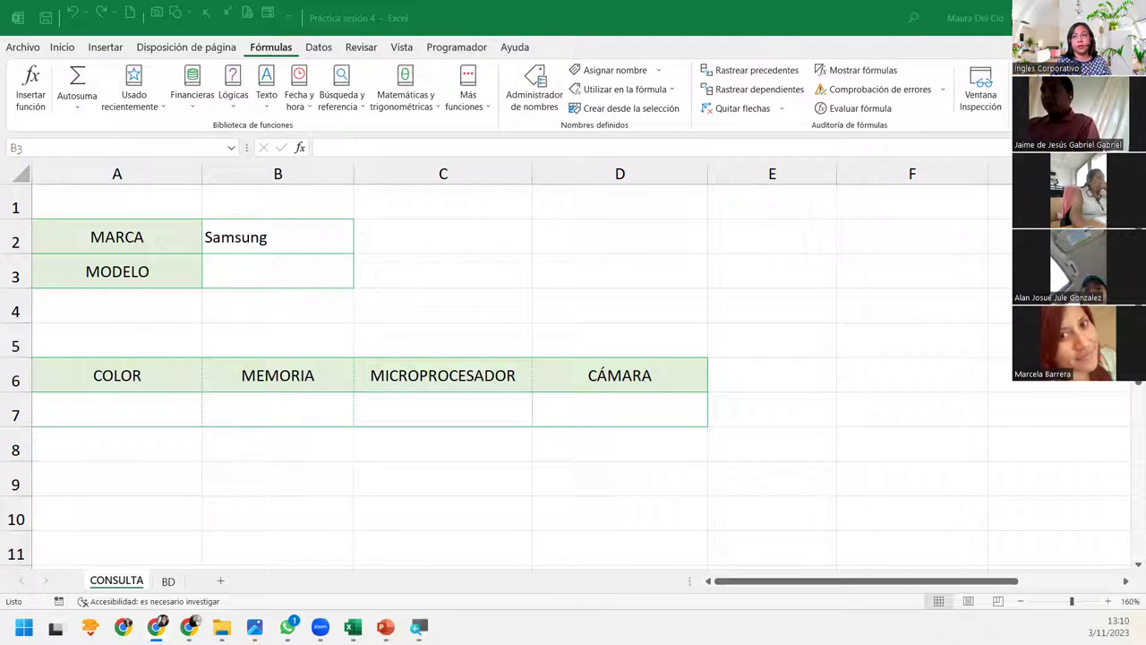
{"action": "left_click", "coordinate": [283, 271]}
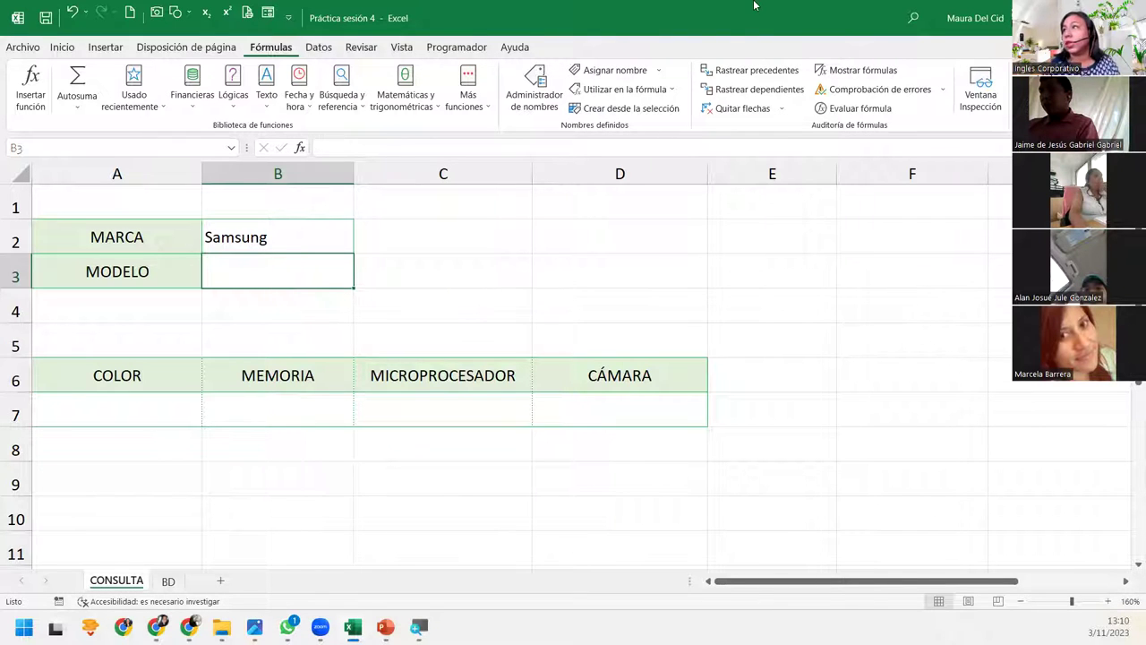
Give B3 a List validation with source =INDIRECTO($B$2)
{"action": "left_click", "coordinate": [318, 47]}
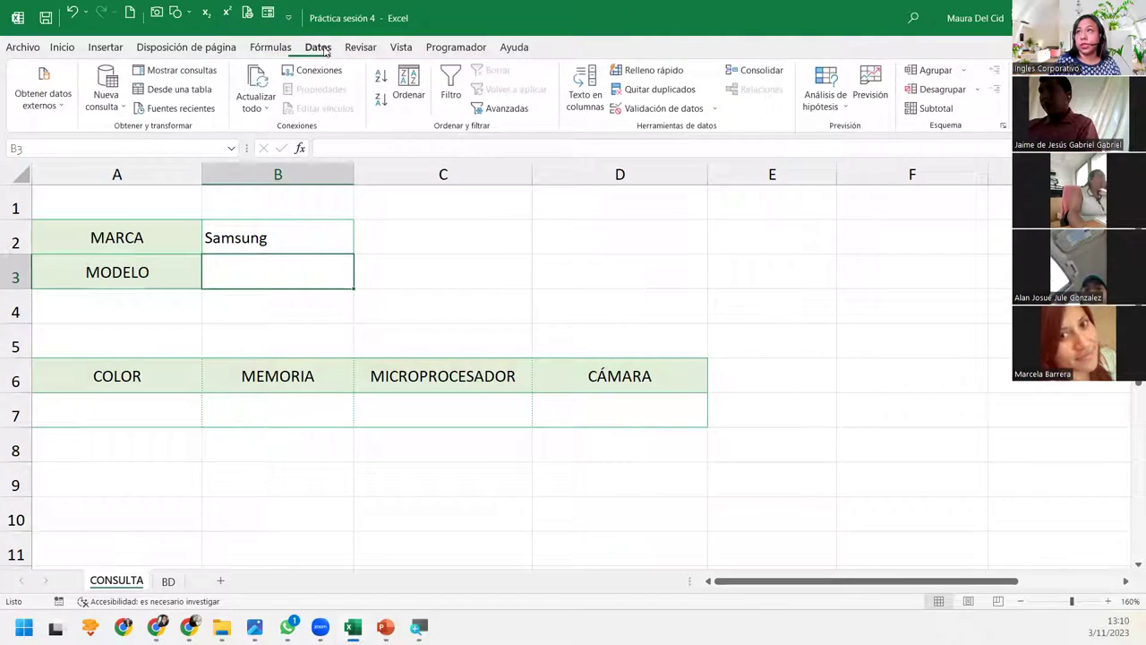
{"action": "left_click", "coordinate": [524, 350]}
{"action": "left_click", "coordinate": [451, 396]}
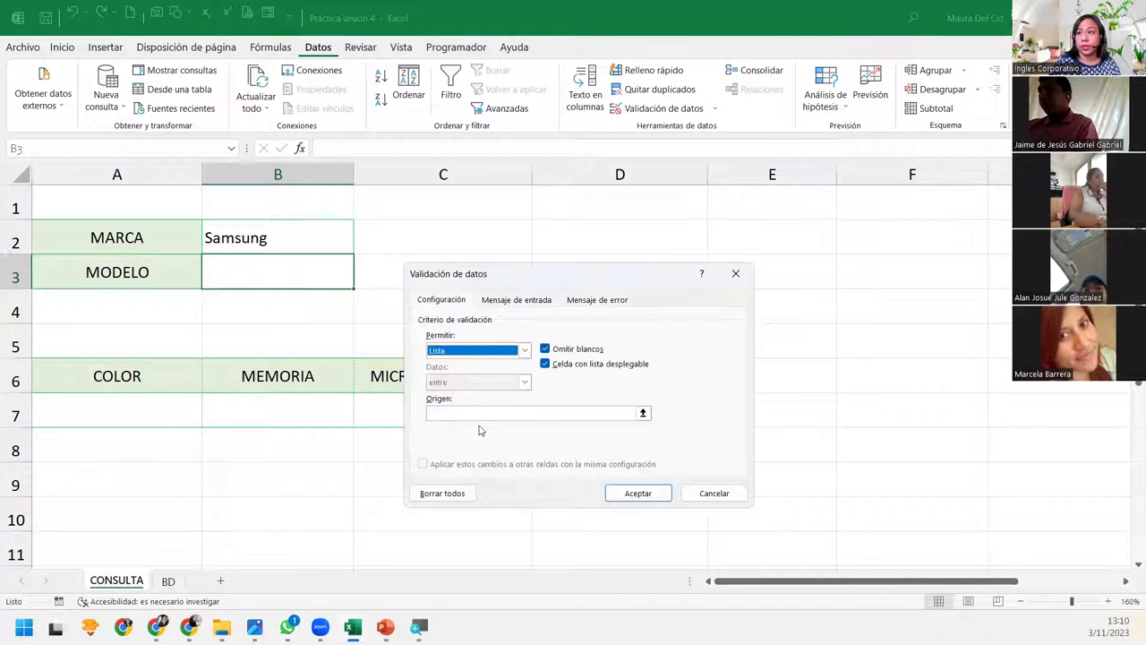
{"action": "left_click", "coordinate": [487, 413]}
{"action": "type", "text": "=indirecto("}
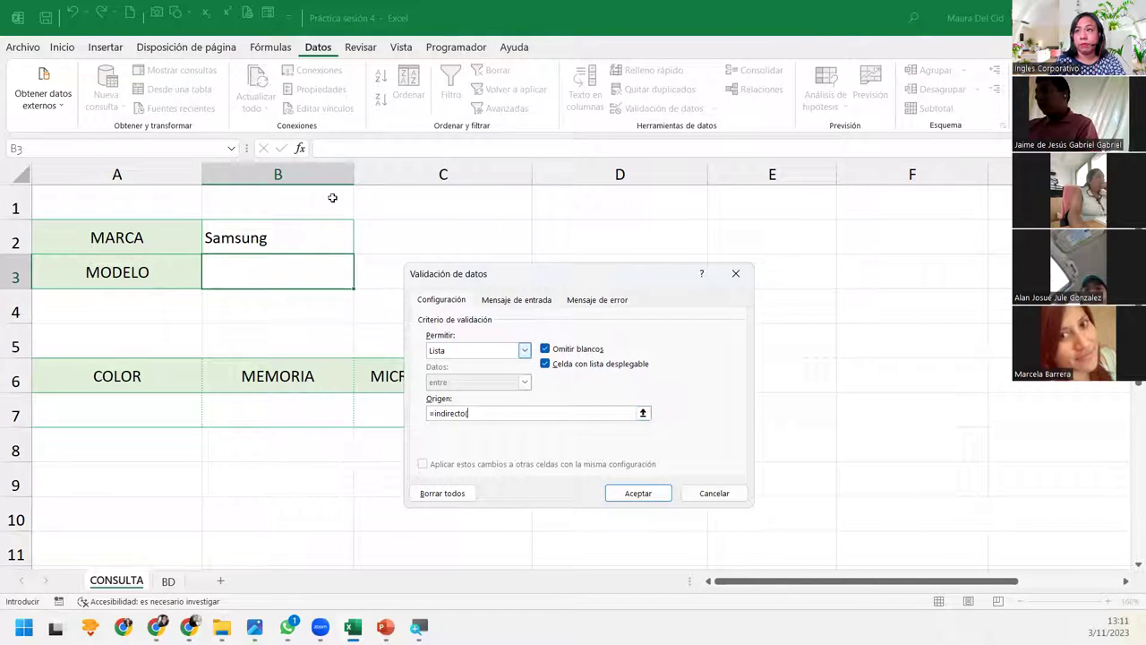
{"action": "left_click", "coordinate": [296, 233]}
{"action": "type", "text": ")"}
{"action": "key", "text": "Return"}
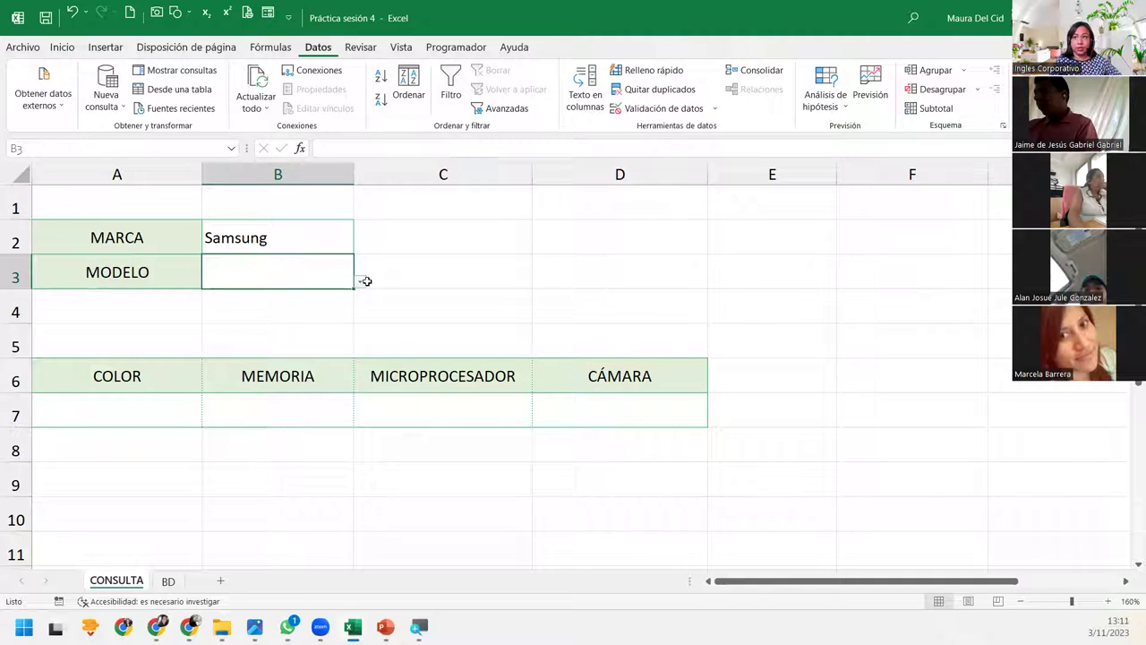
Test the dropdowns: pick GALAXY_J5, then Iphone with model IPHONE_3S
{"action": "left_click", "coordinate": [364, 281]}
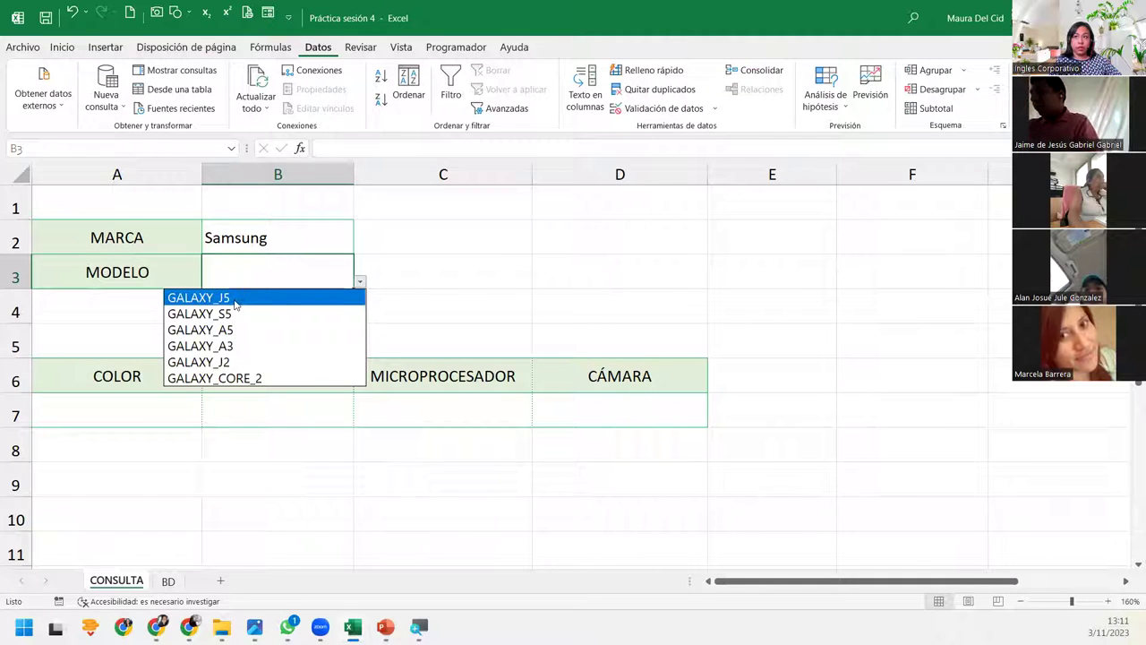
{"action": "left_click", "coordinate": [215, 297]}
{"action": "left_click", "coordinate": [343, 239]}
{"action": "left_click", "coordinate": [361, 240]}
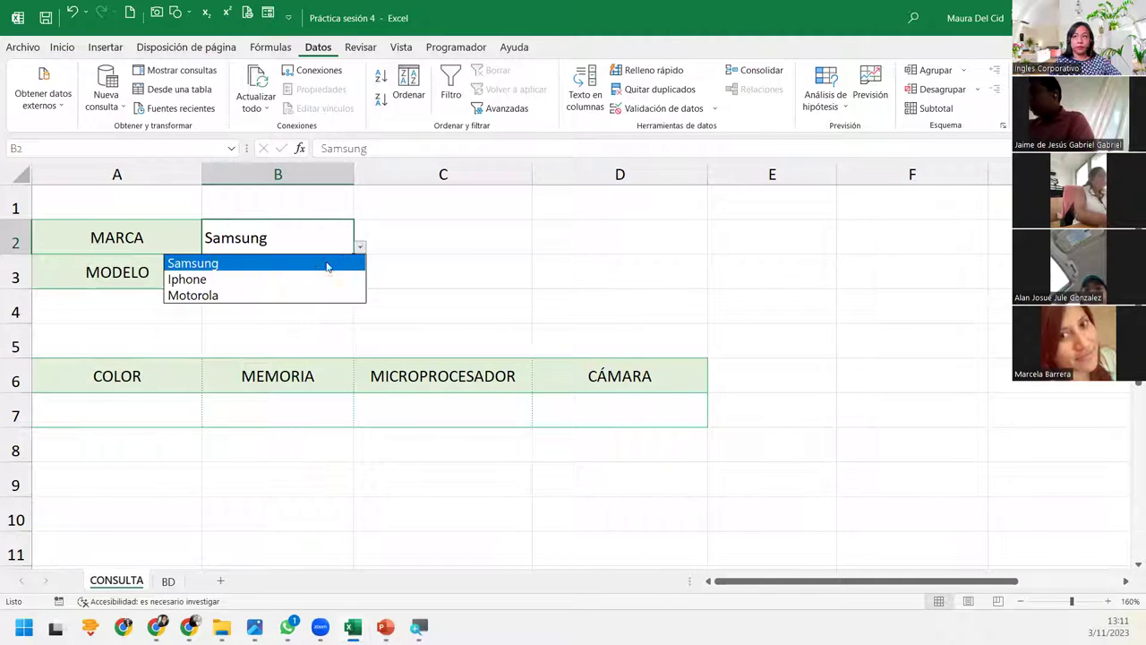
{"action": "left_click", "coordinate": [255, 278]}
{"action": "left_click", "coordinate": [346, 280]}
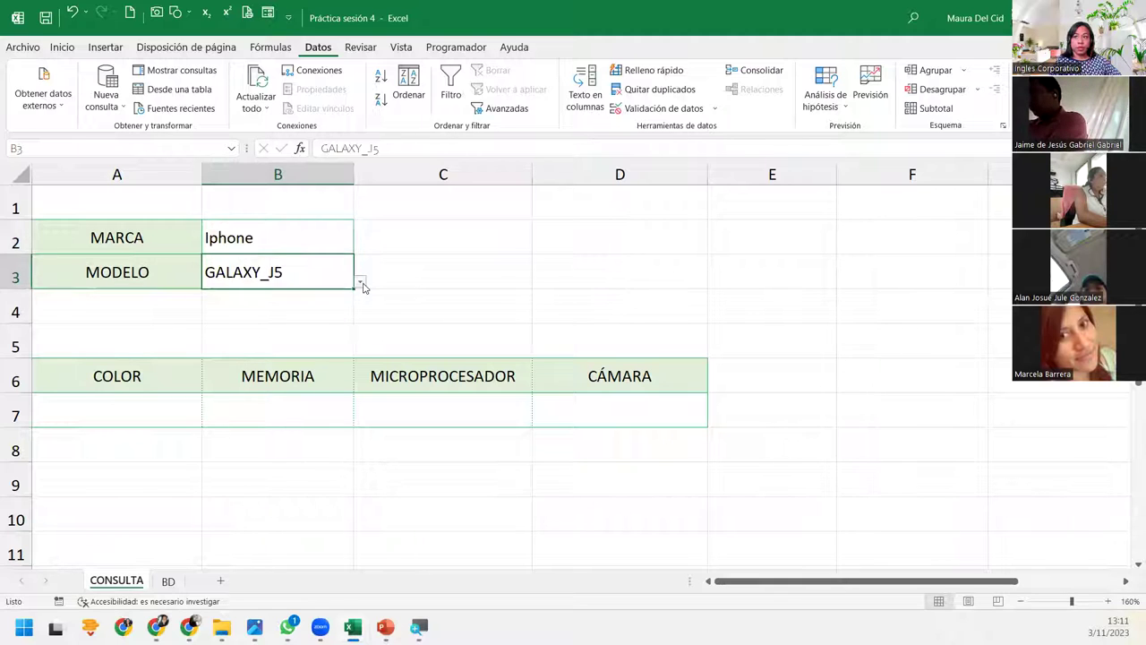
{"action": "left_click", "coordinate": [360, 282]}
{"action": "left_click", "coordinate": [224, 338]}
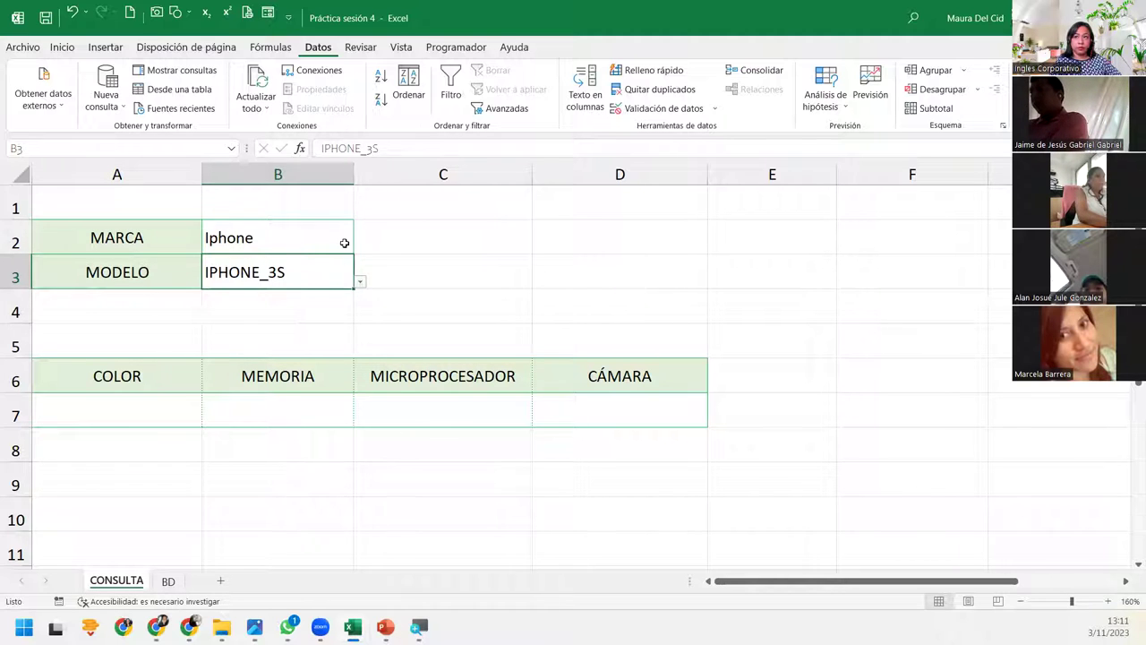
Try Motorola with DROID_MINI, then set the brand back to Samsung with GALAXY_S5
{"action": "left_click", "coordinate": [344, 242]}
{"action": "left_click", "coordinate": [361, 247]}
{"action": "key", "text": "Escape"}
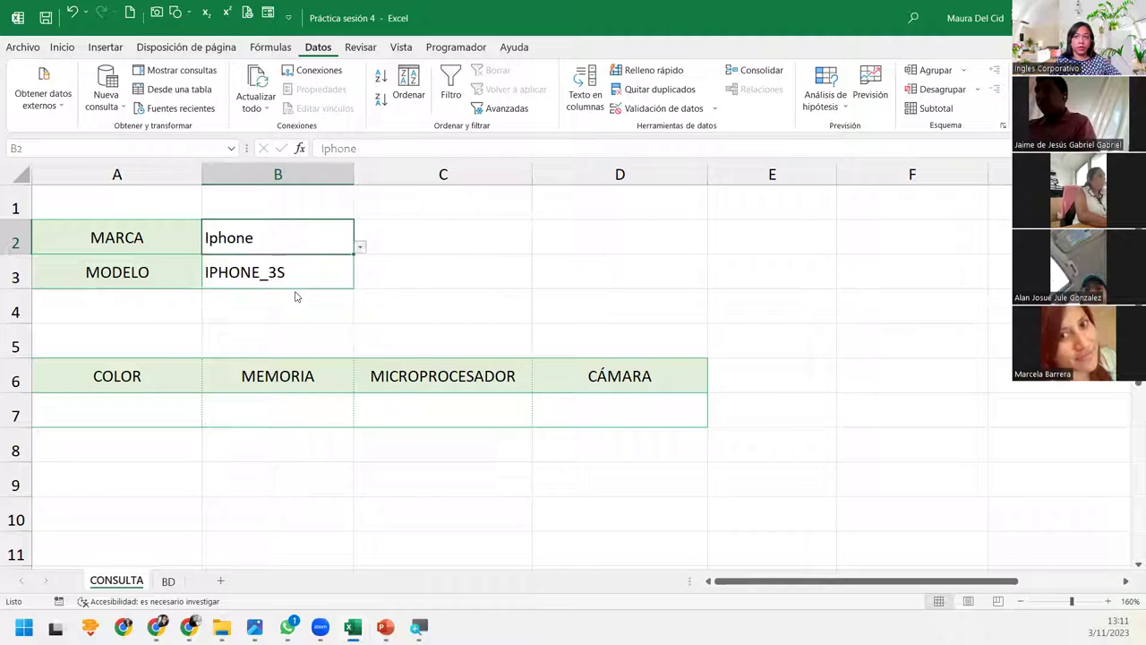
{"action": "left_click", "coordinate": [308, 277]}
{"action": "left_click", "coordinate": [359, 282]}
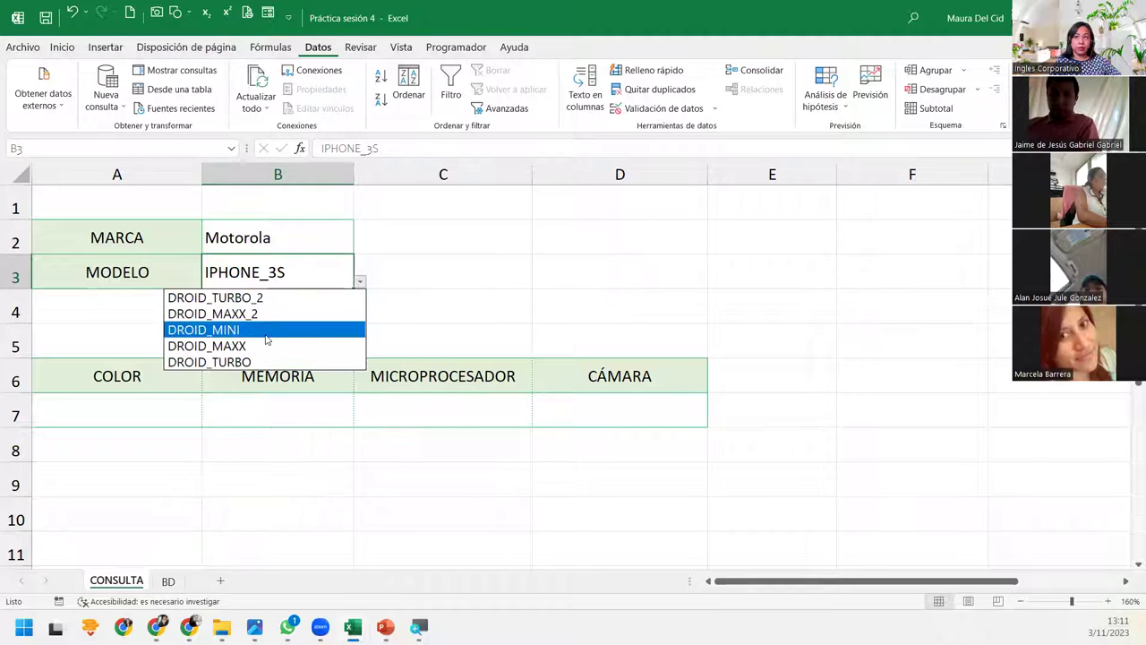
{"action": "left_click", "coordinate": [266, 331]}
{"action": "left_click", "coordinate": [328, 236]}
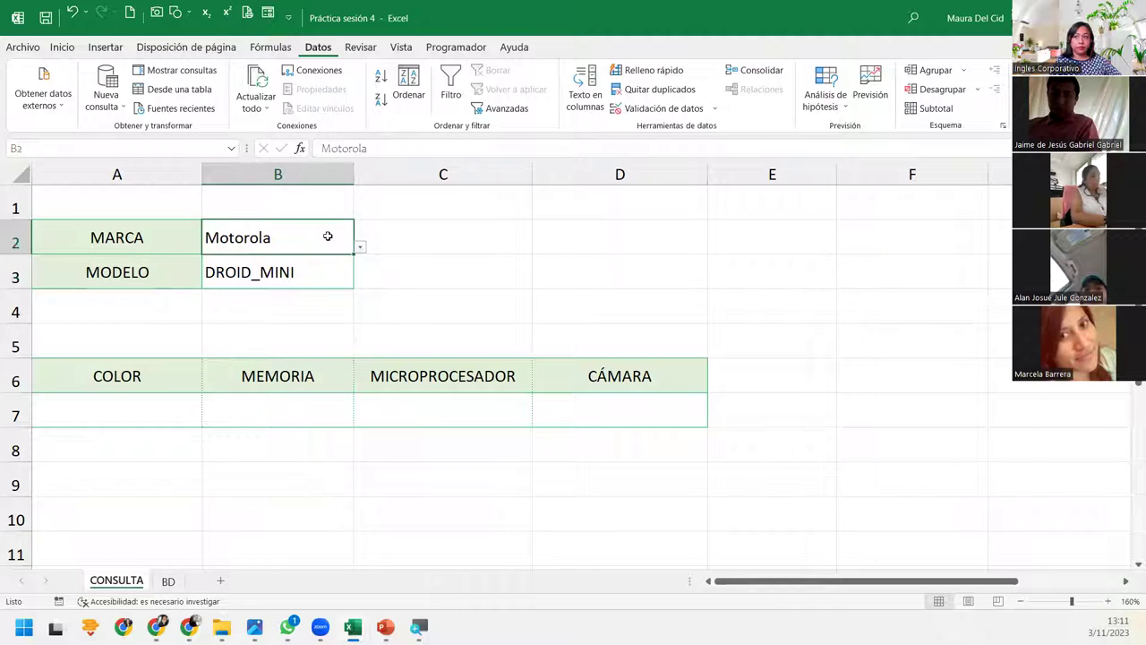
{"action": "left_click", "coordinate": [359, 247]}
{"action": "key", "text": "Escape"}
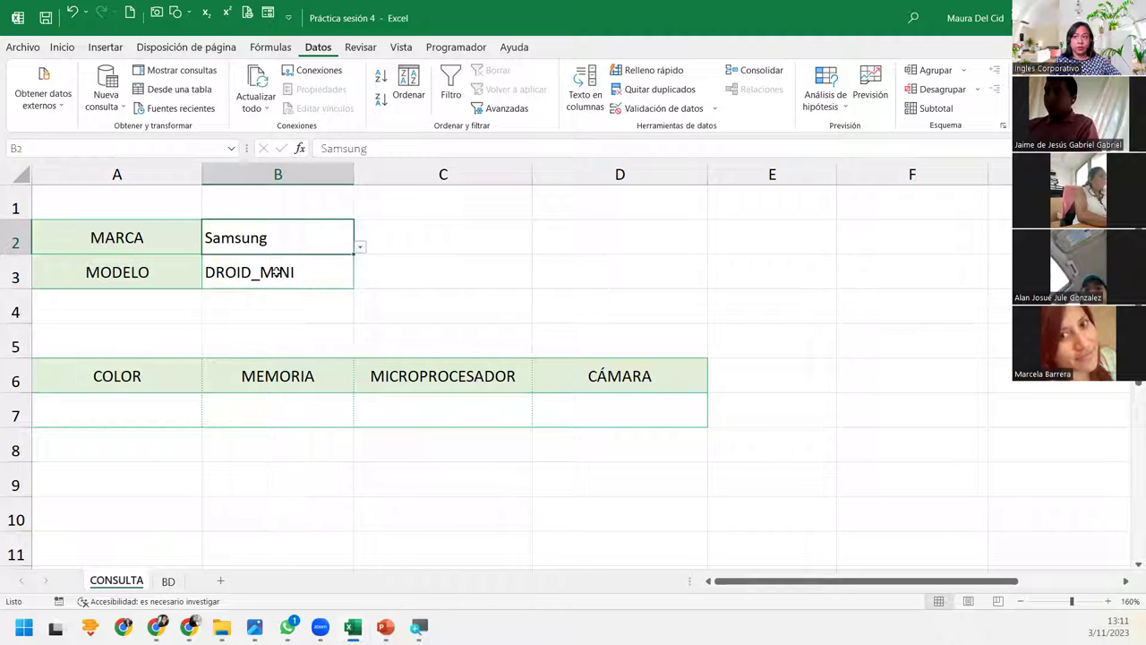
{"action": "left_click", "coordinate": [319, 270]}
{"action": "left_click", "coordinate": [361, 285]}
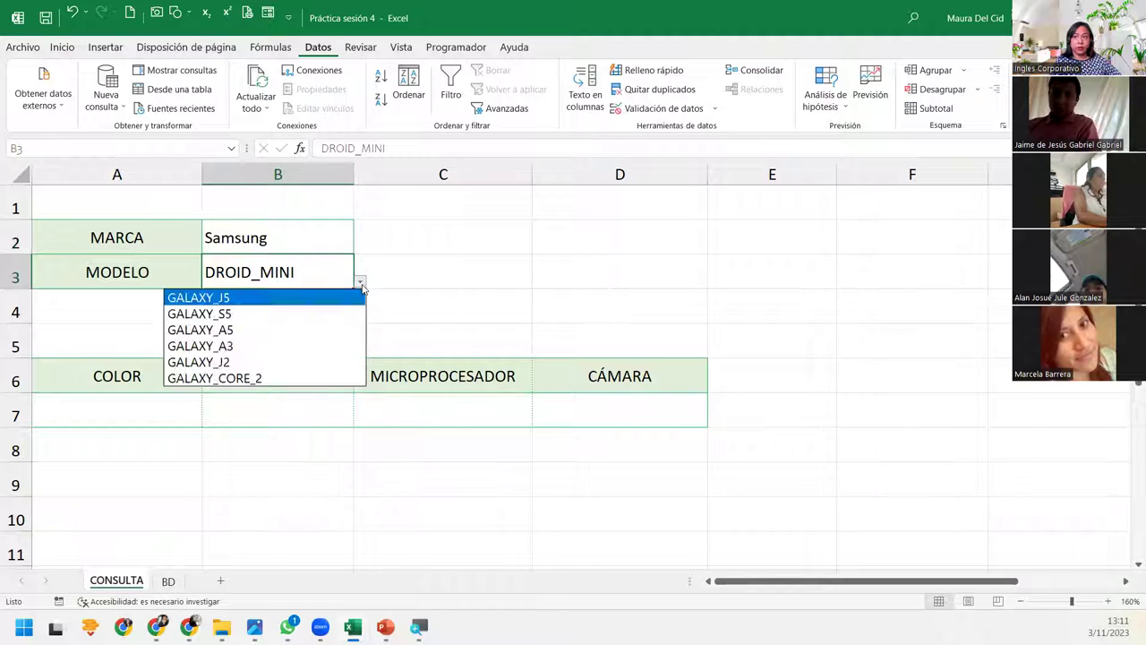
{"action": "left_click", "coordinate": [294, 314]}
{"action": "left_click", "coordinate": [316, 234]}
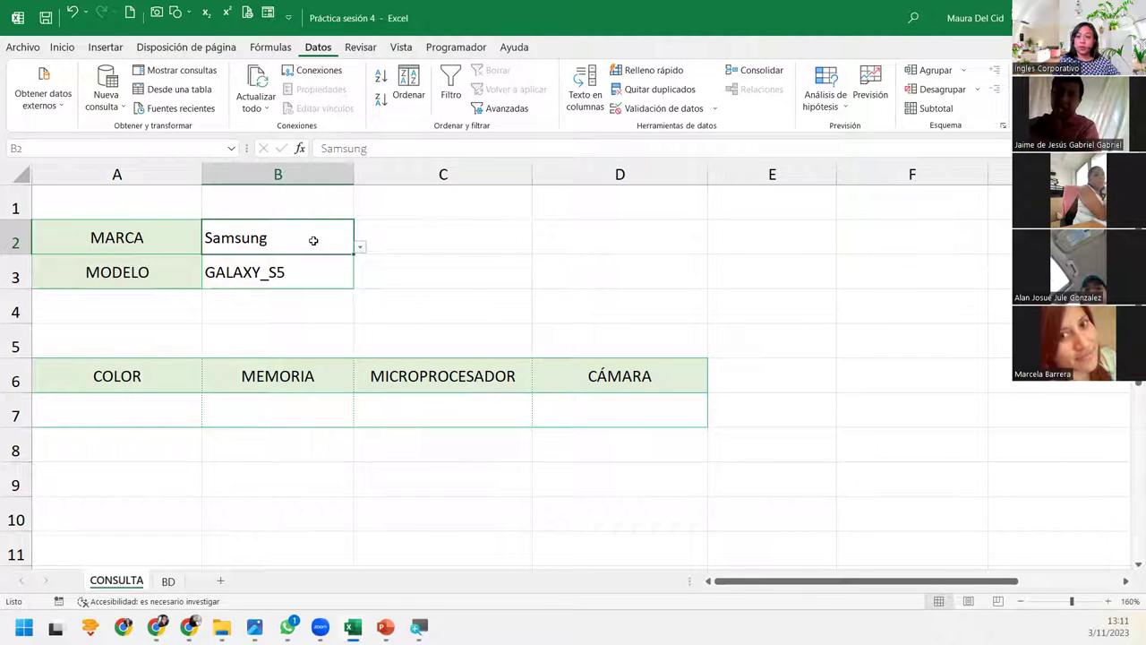
{"action": "left_click", "coordinate": [300, 274]}
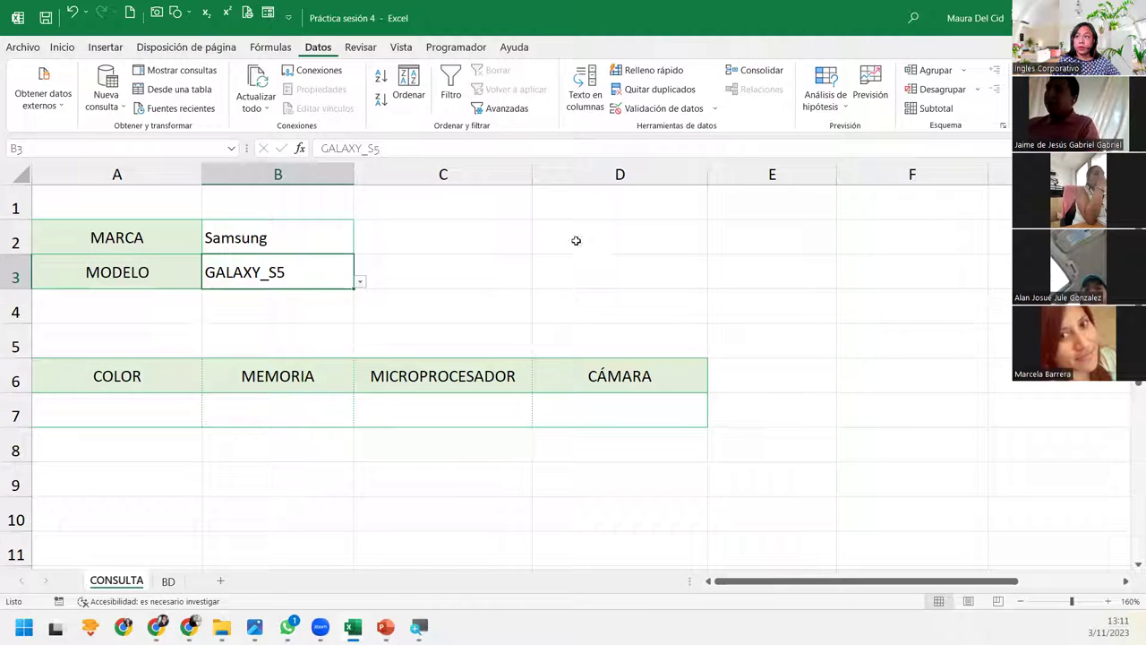
{"action": "left_click", "coordinate": [681, 109]}
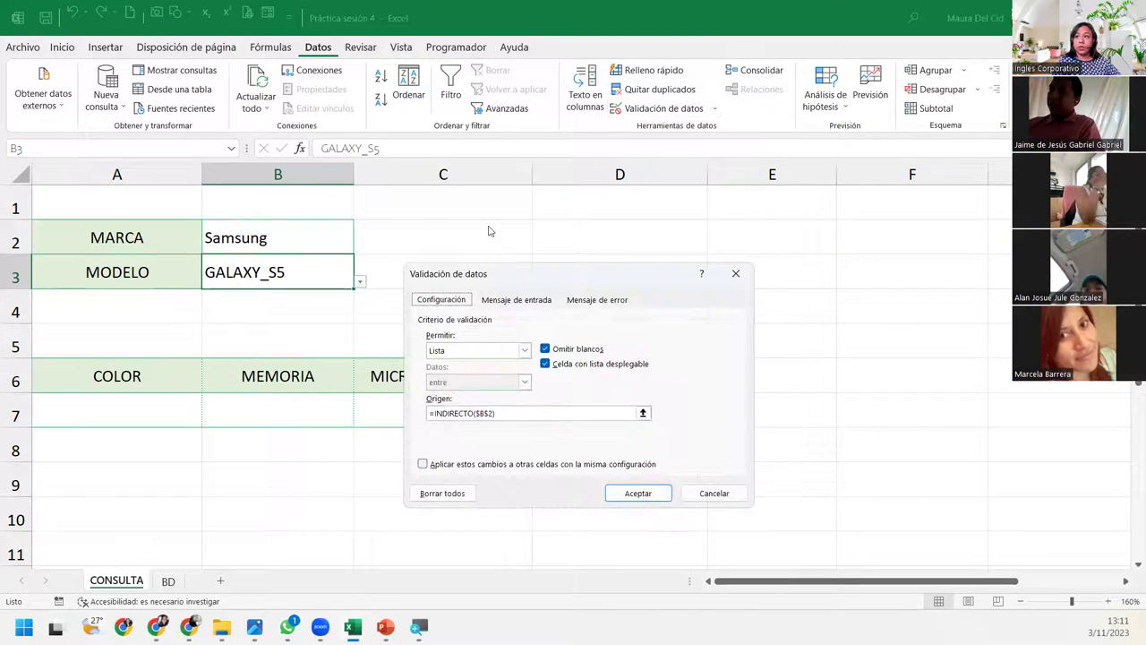
{"action": "left_click", "coordinate": [539, 412]}
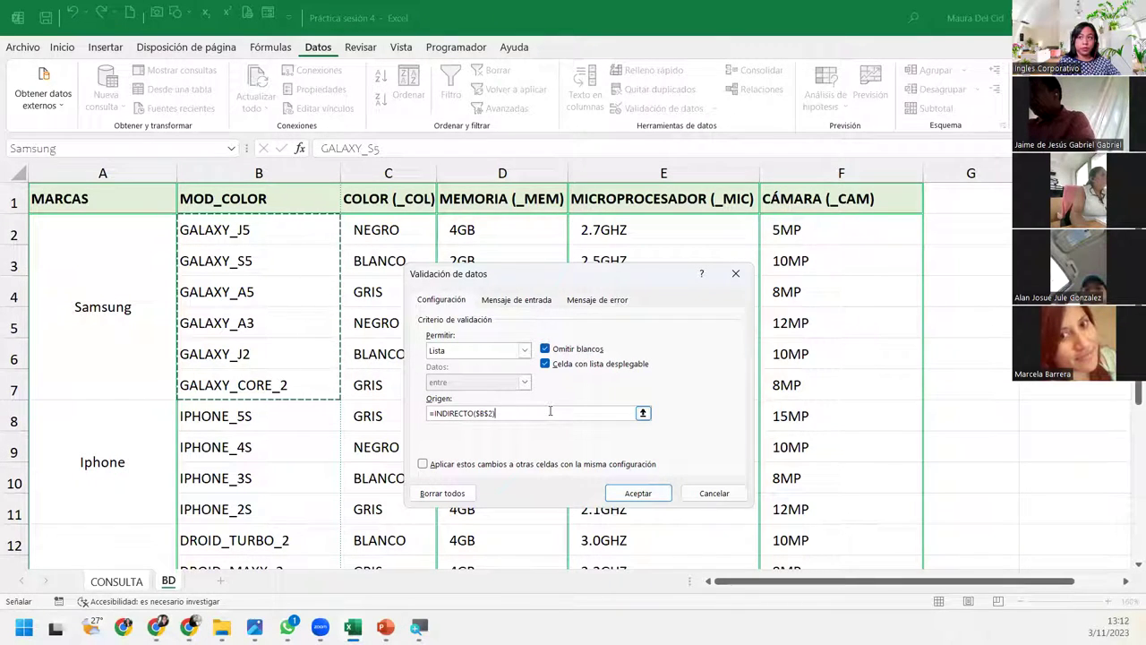
{"action": "left_click", "coordinate": [660, 496]}
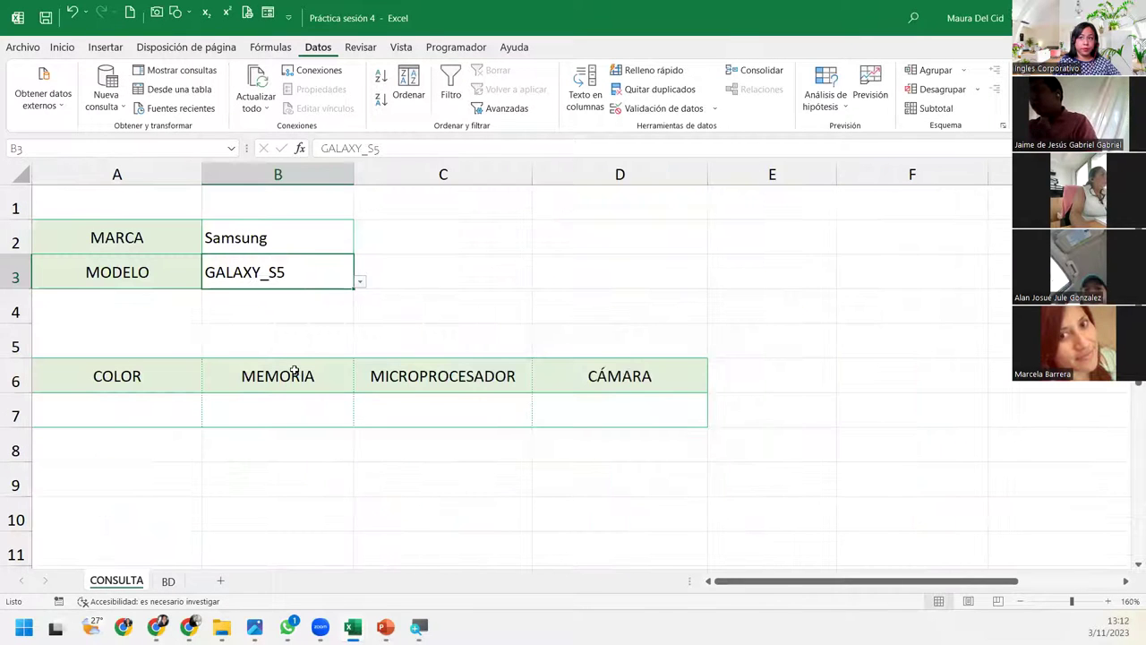
{"action": "left_click", "coordinate": [114, 398]}
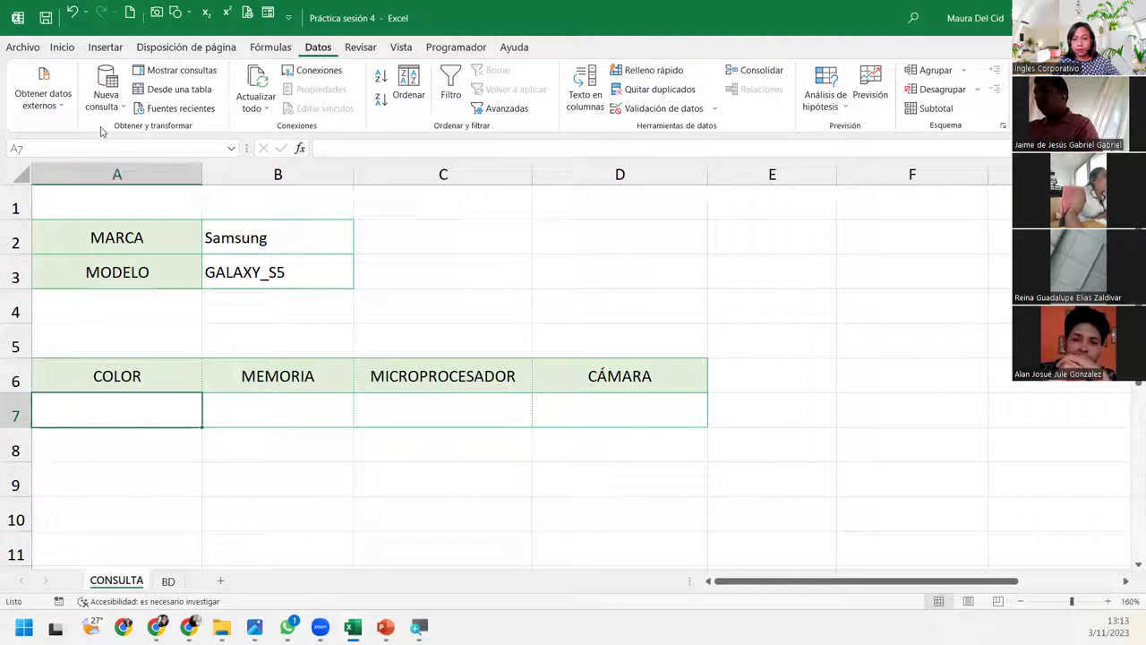
{"action": "left_click", "coordinate": [266, 240]}
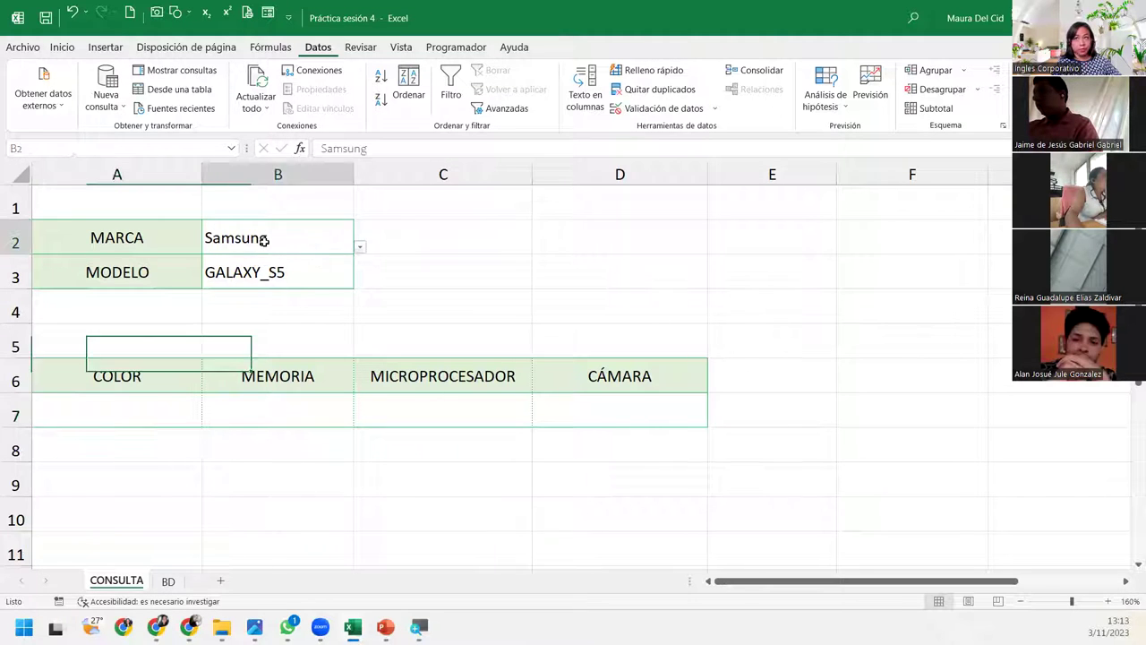
{"action": "left_click_drag", "start_coordinate": [265, 240], "coordinate": [263, 269]}
{"action": "left_click", "coordinate": [147, 411]}
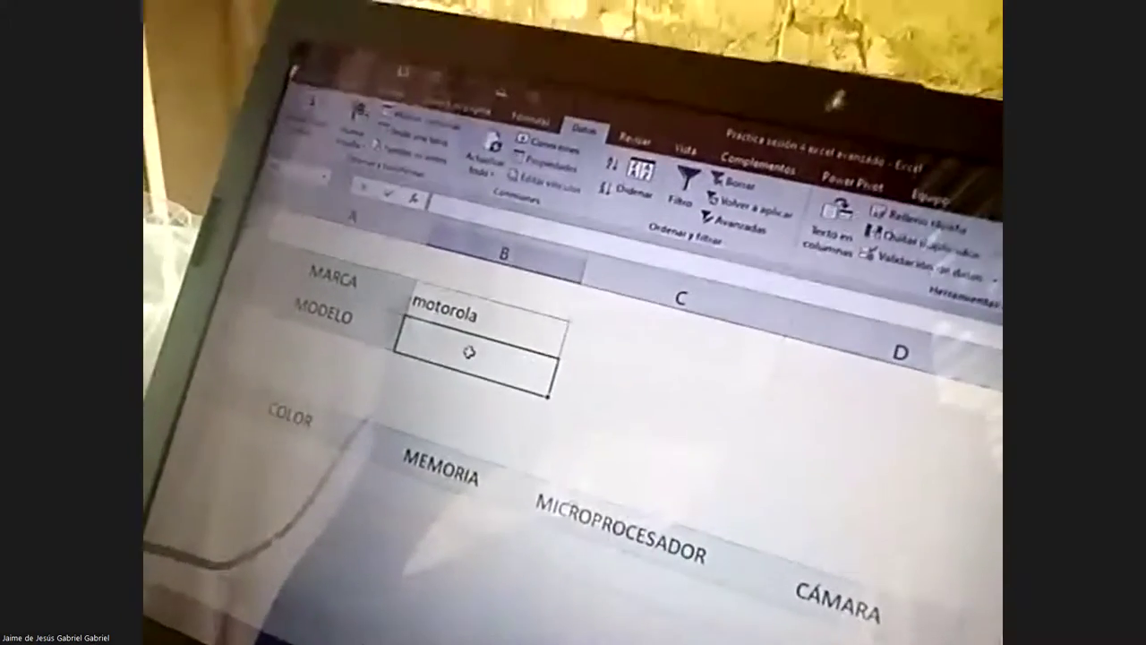
On the participant's sheet, give the motorola MODELO cell a List validation sourced from =indirecto($B$2)
{"action": "left_click", "coordinate": [483, 300]}
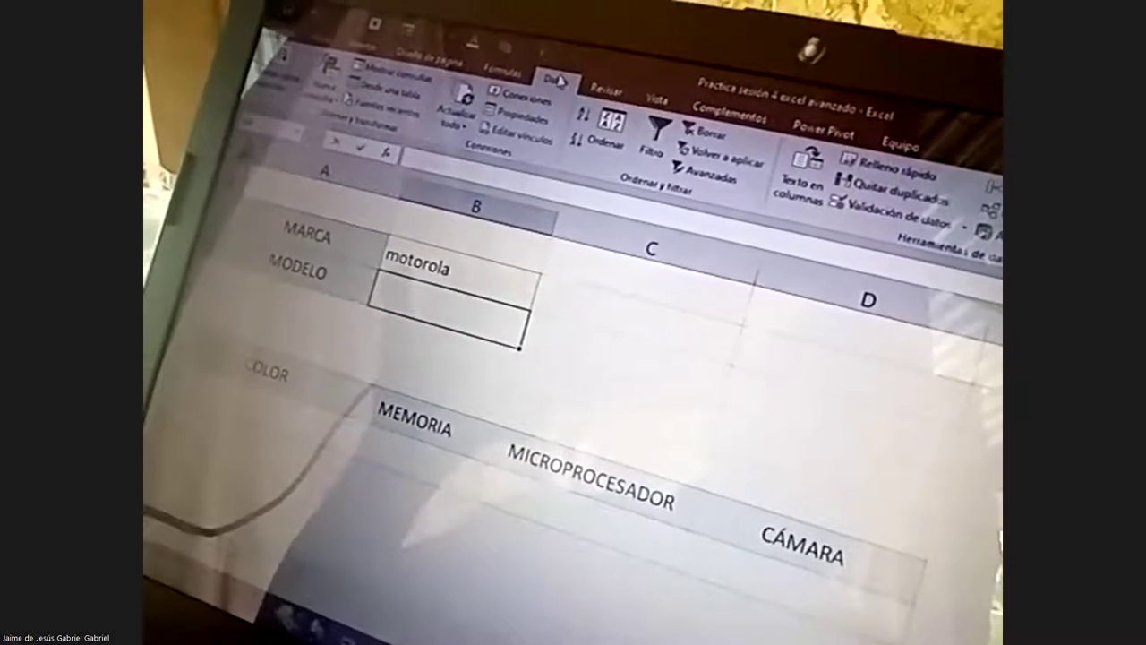
{"action": "left_click", "coordinate": [892, 213]}
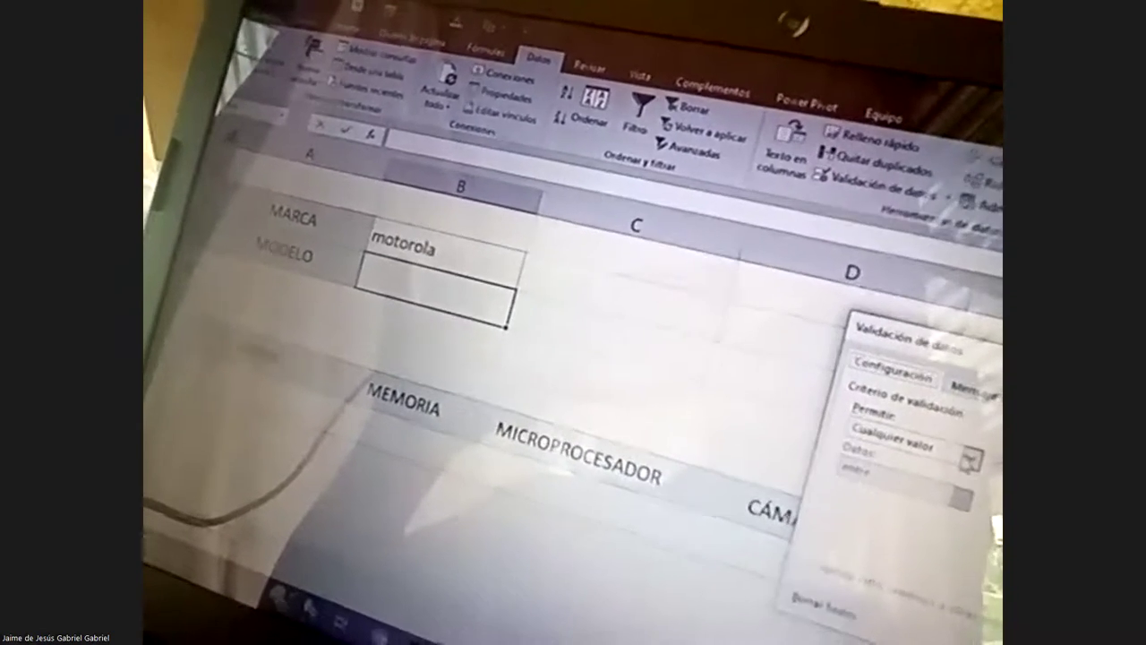
{"action": "left_click", "coordinate": [967, 459]}
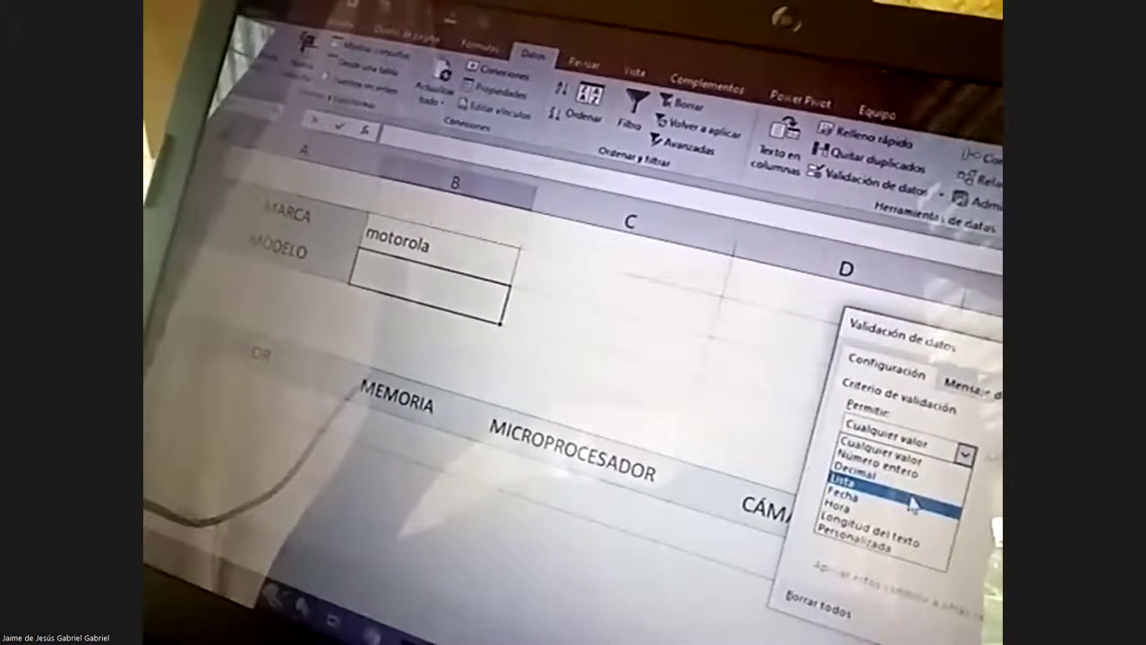
{"action": "left_click", "coordinate": [912, 504]}
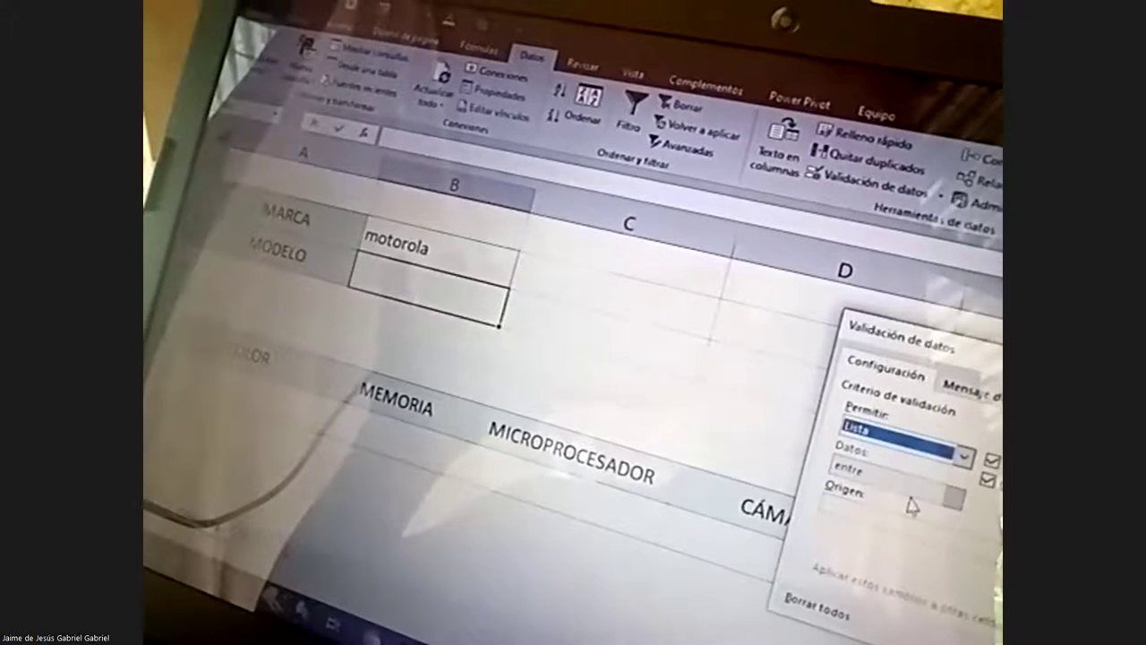
{"action": "left_click", "coordinate": [900, 506]}
{"action": "type", "text": "=indirecto($B$2)"}
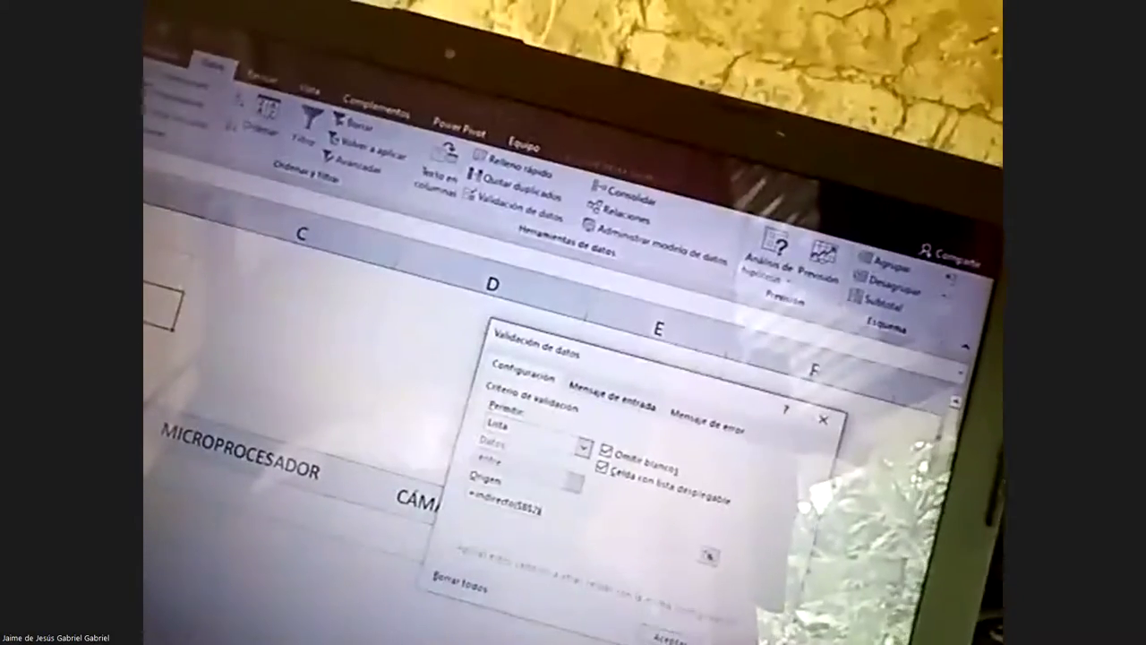
Apply the list validation and check the participant's model dropdown
{"action": "key", "text": "Return"}
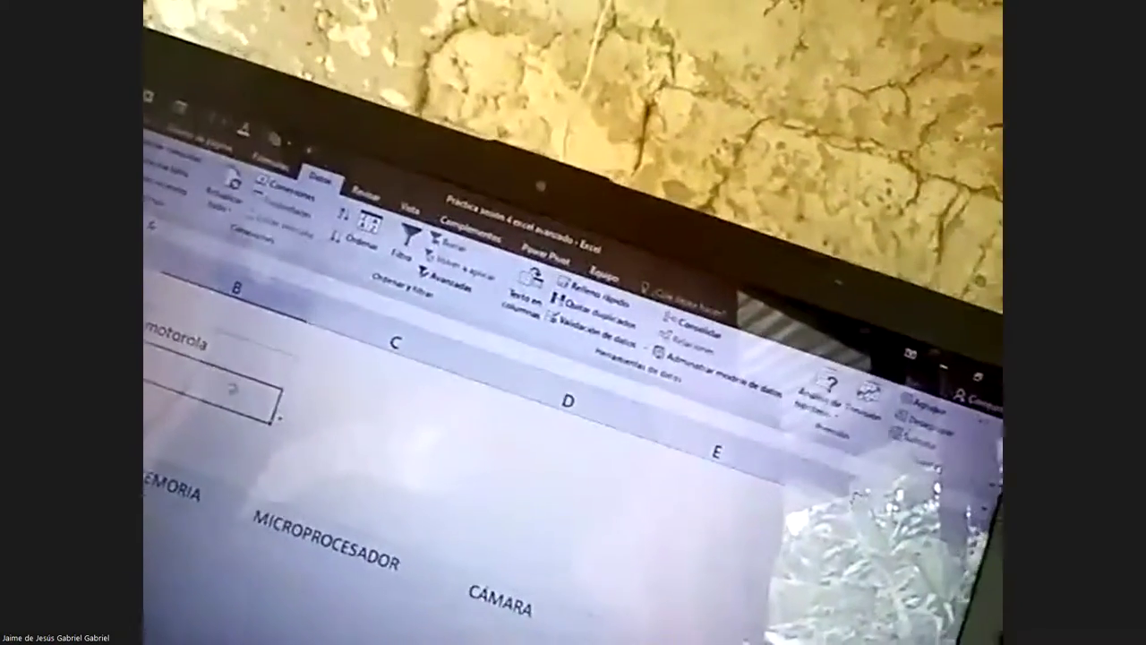
{"action": "left_click", "coordinate": [277, 417]}
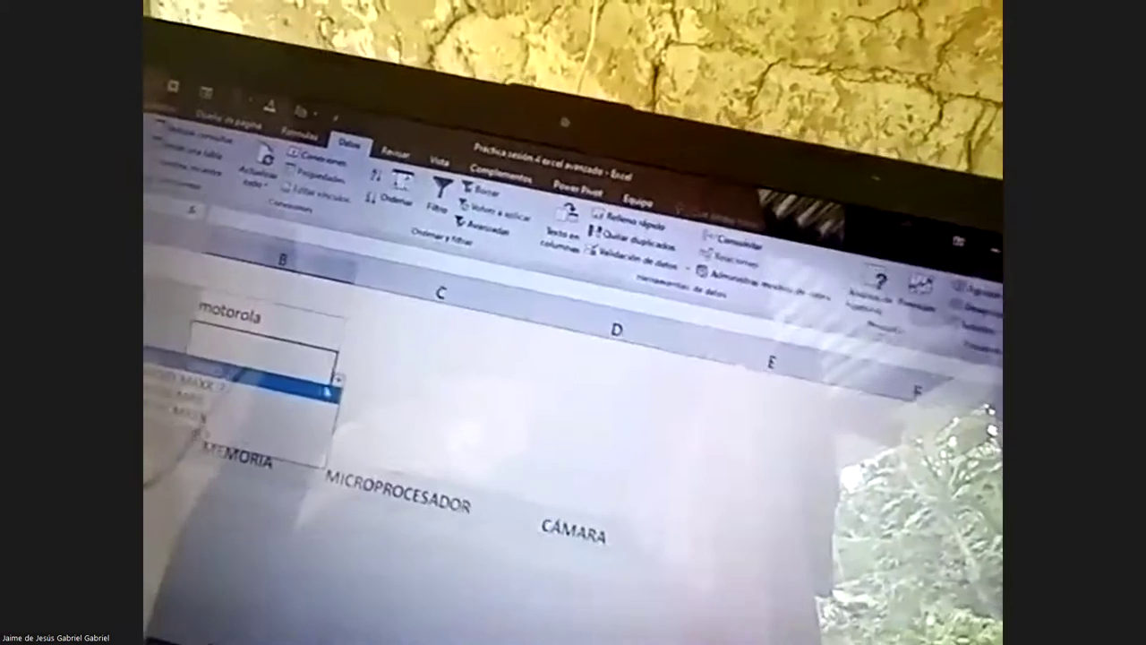
{"action": "left_click", "coordinate": [287, 329]}
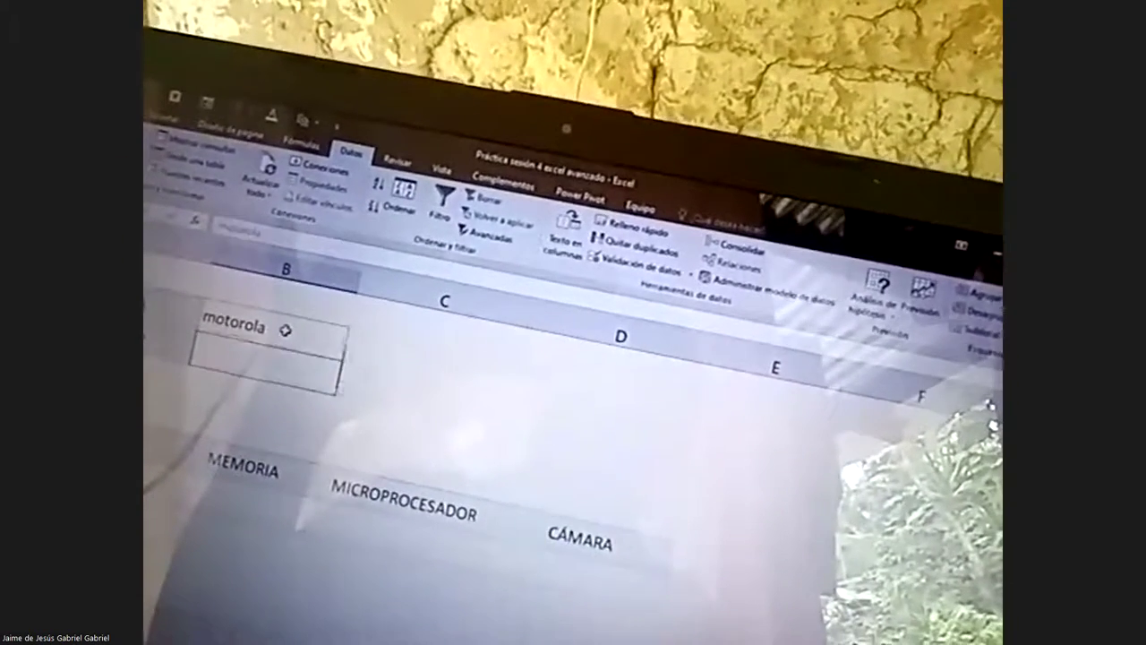
Set the participant's brand to samsung and the model to GALAXY_J5
{"action": "left_click", "coordinate": [349, 353]}
{"action": "left_click", "coordinate": [242, 348]}
{"action": "left_click", "coordinate": [309, 359]}
{"action": "left_click", "coordinate": [327, 372]}
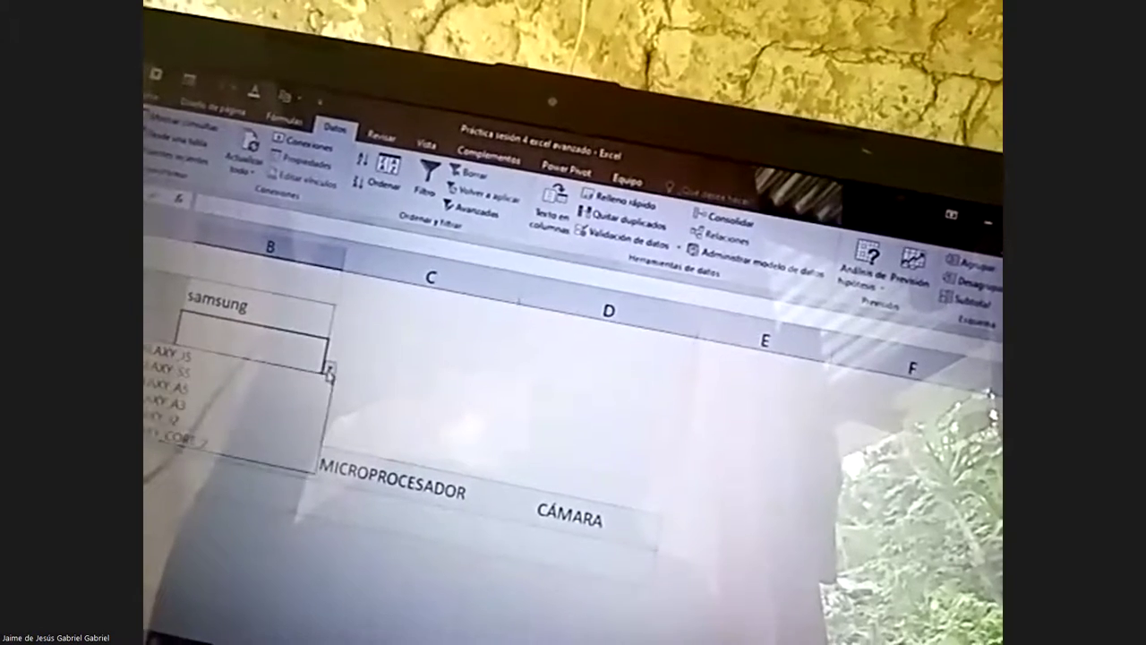
{"action": "left_click", "coordinate": [251, 357]}
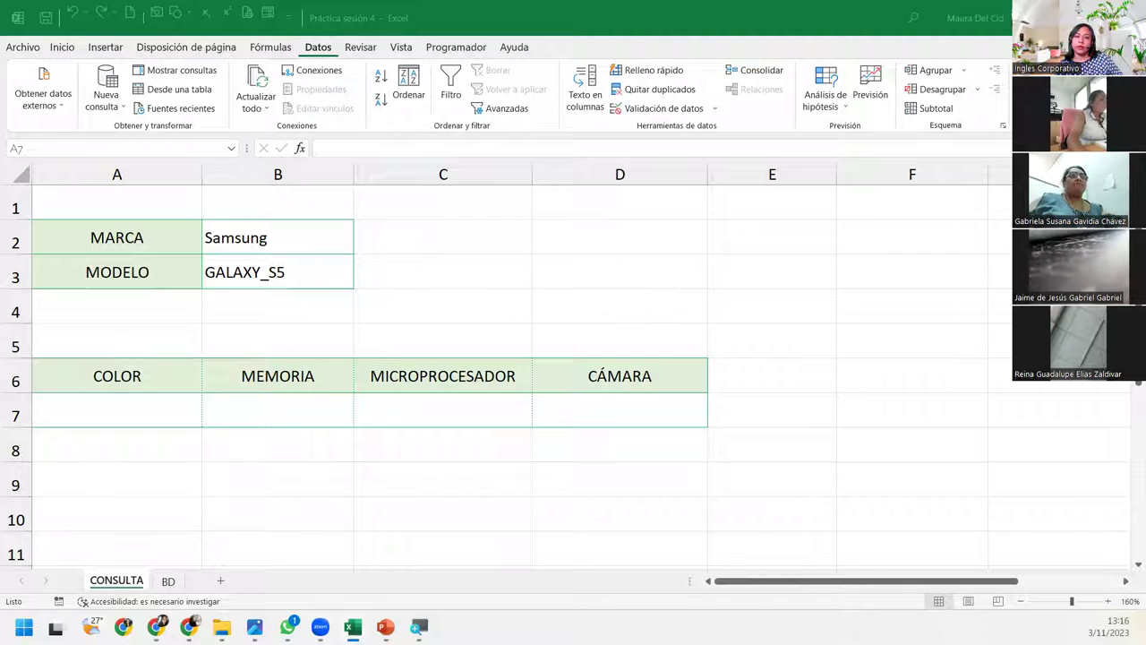
{"action": "left_click", "coordinate": [297, 236]}
{"action": "left_click", "coordinate": [315, 263]}
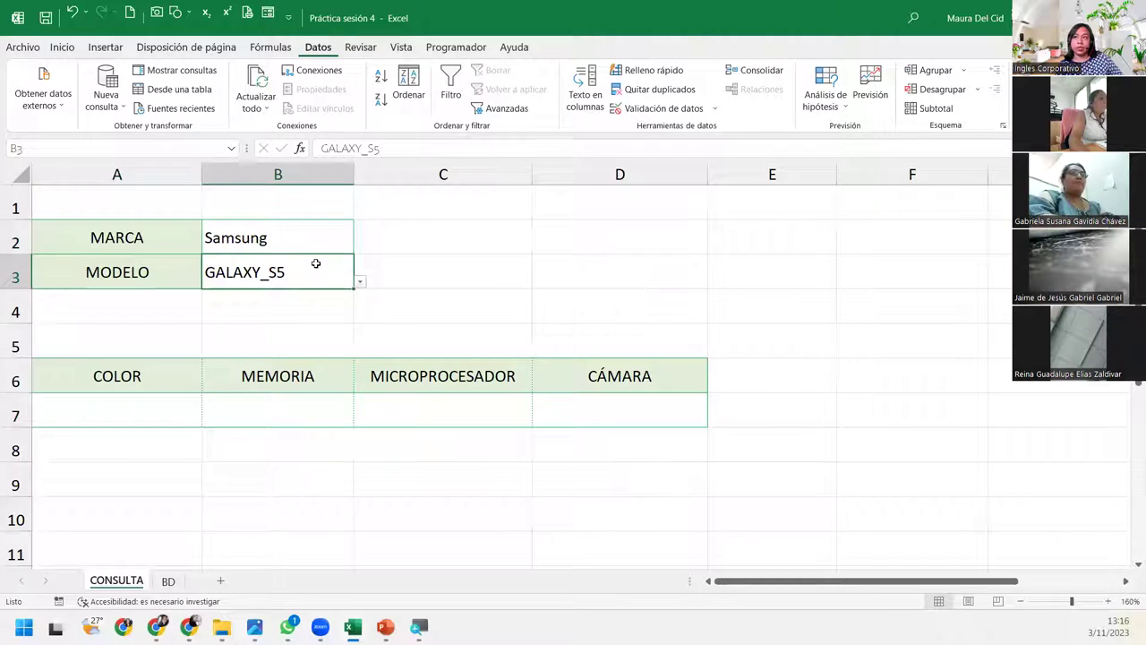
{"action": "left_click", "coordinate": [140, 417]}
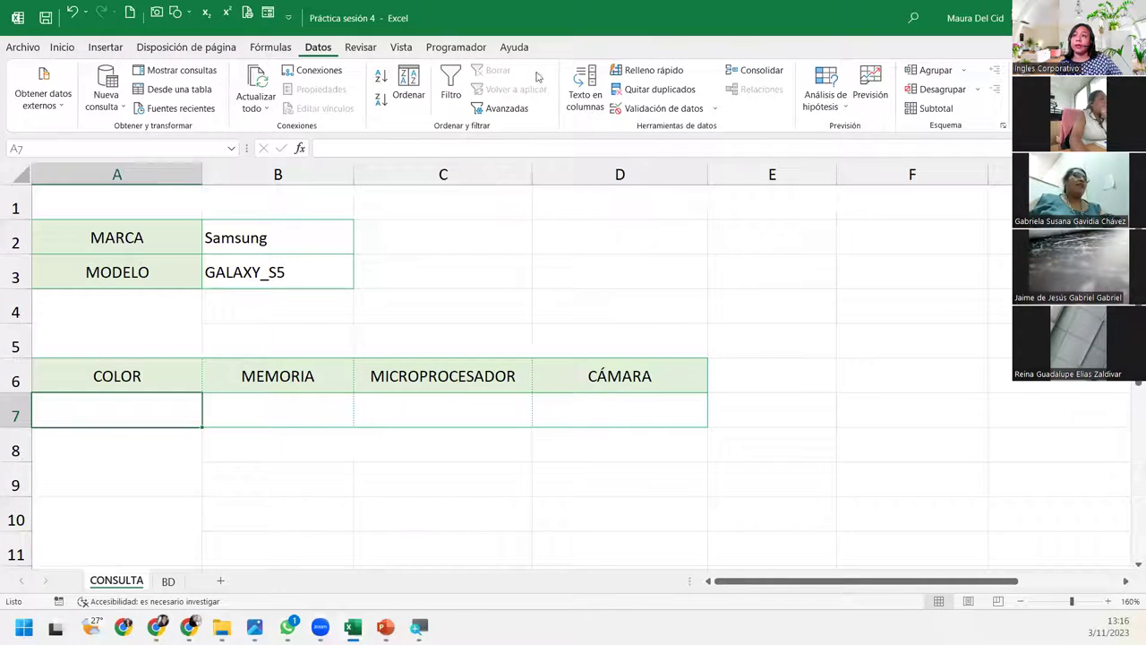
{"action": "left_click", "coordinate": [270, 47]}
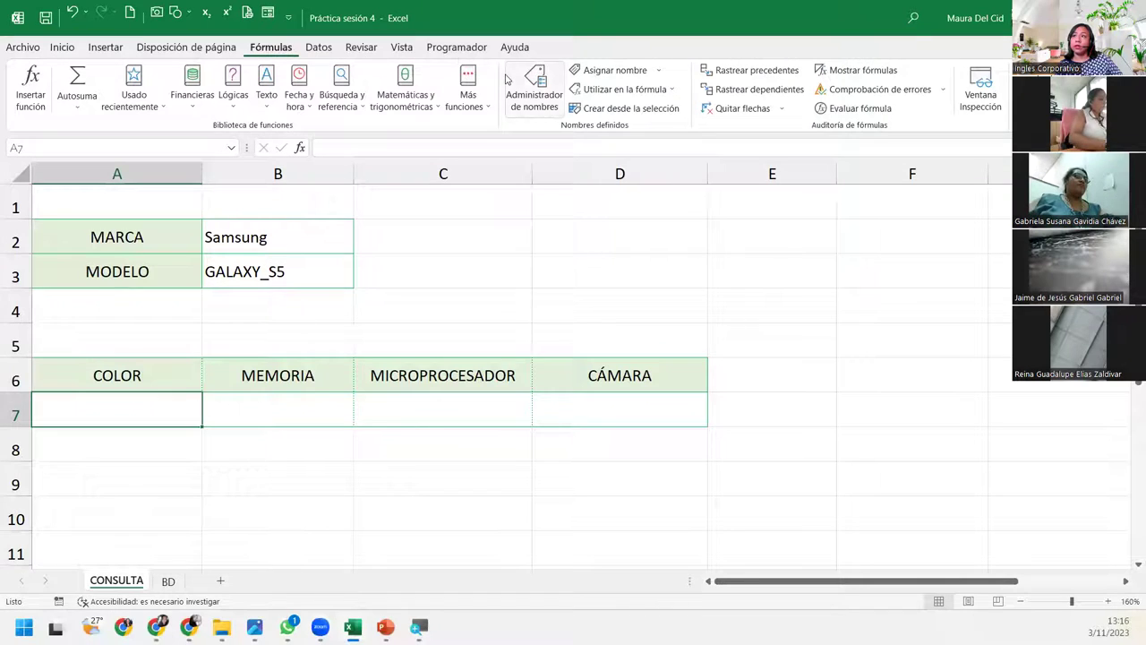
{"action": "left_click", "coordinate": [509, 82]}
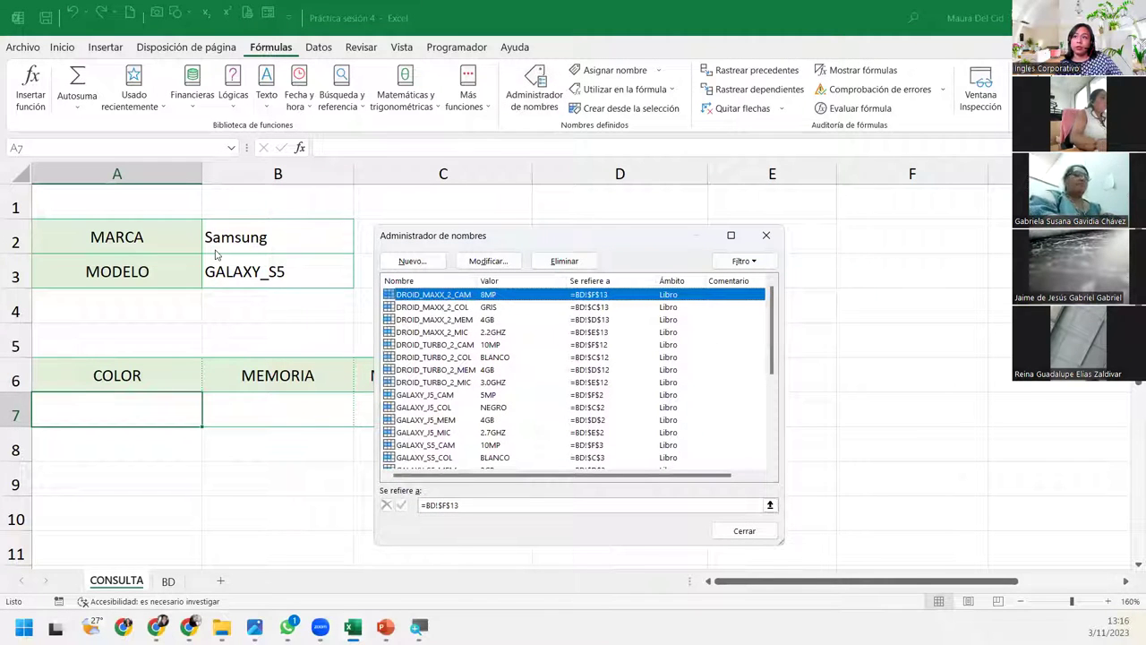
{"action": "left_click", "coordinate": [438, 448]}
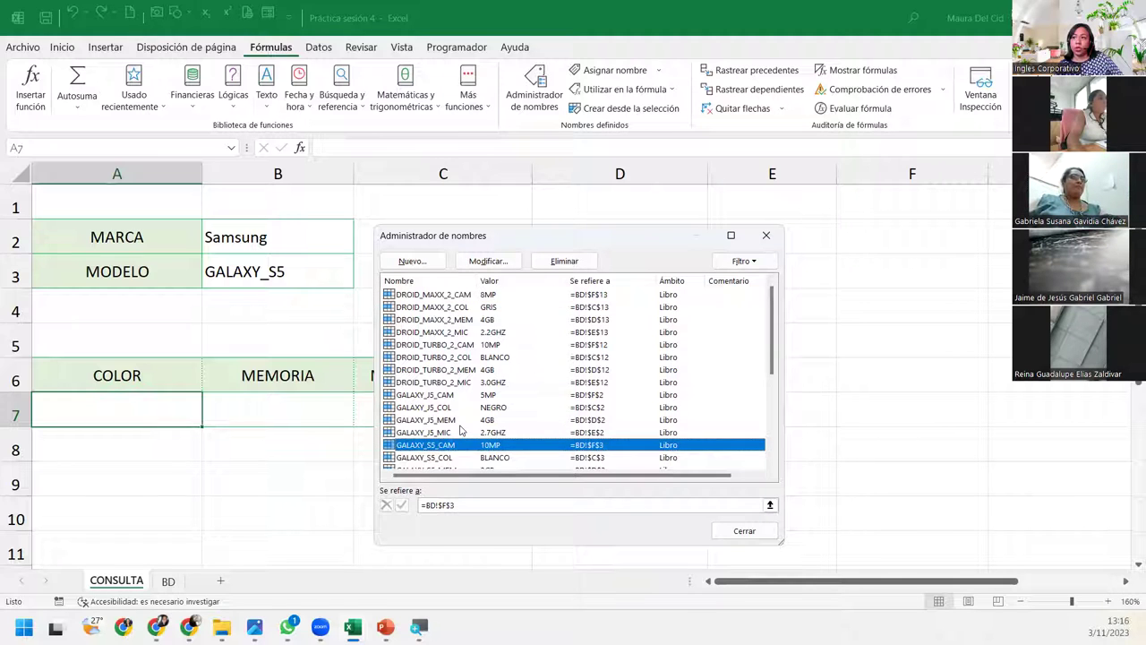
{"action": "scroll", "coordinate": [461, 431], "scroll_direction": "down", "scroll_amount": 1}
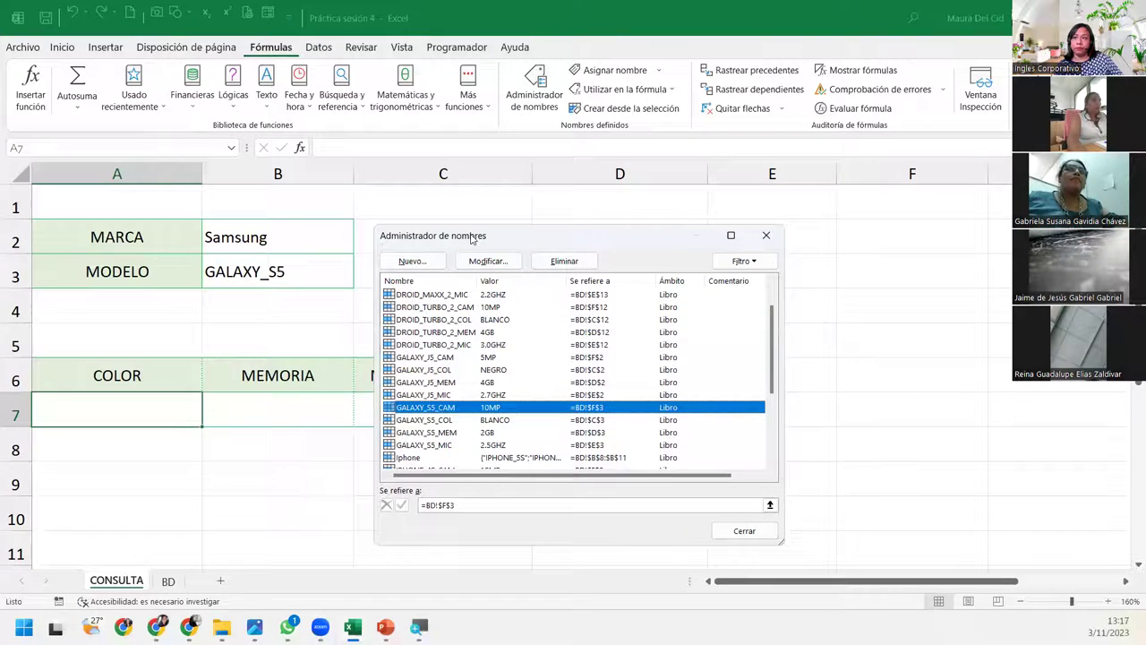
{"action": "left_click_drag", "start_coordinate": [472, 237], "coordinate": [824, 195]}
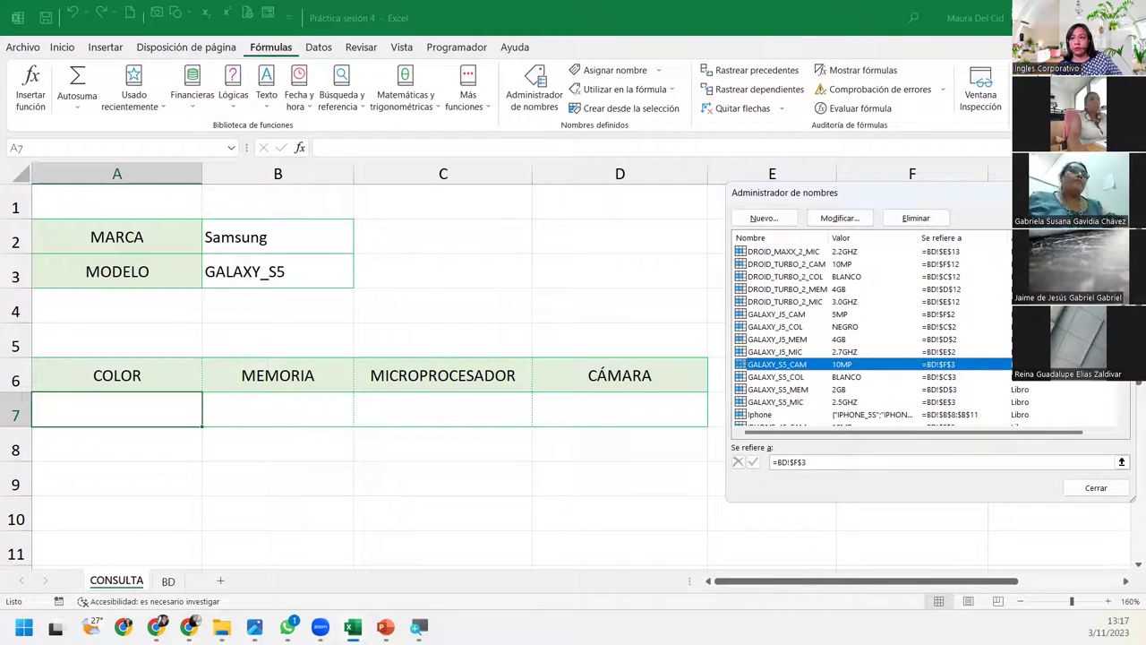
{"action": "key", "text": "Escape"}
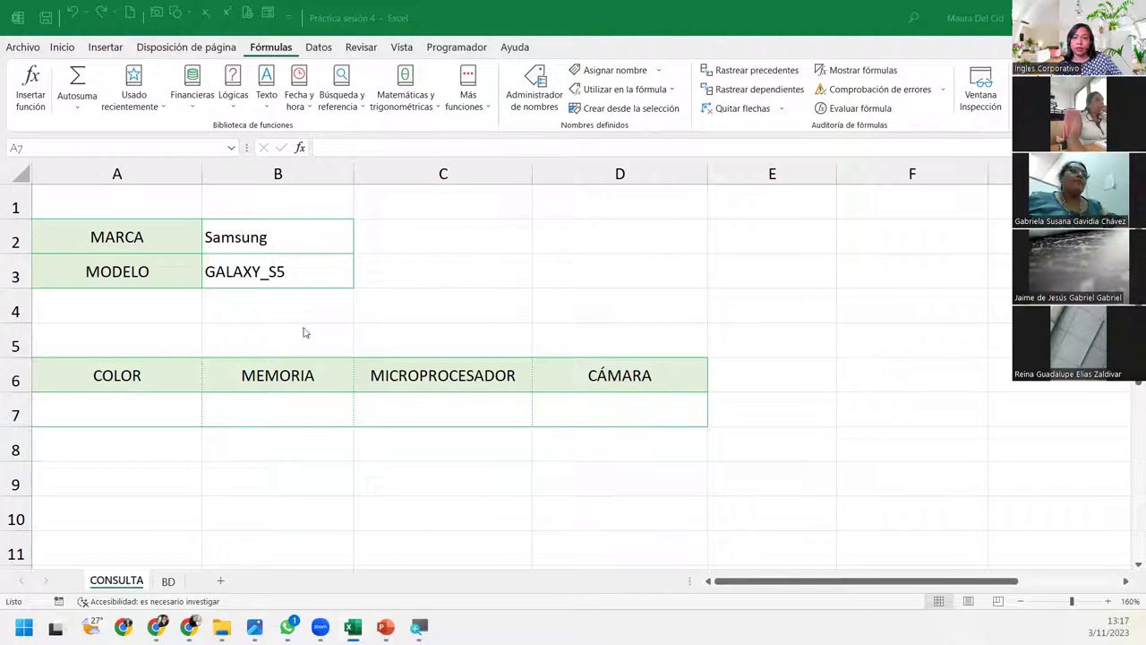
Enter =INDIRECTO(B3) in cell A7 under COLOR
{"action": "left_click", "coordinate": [160, 413]}
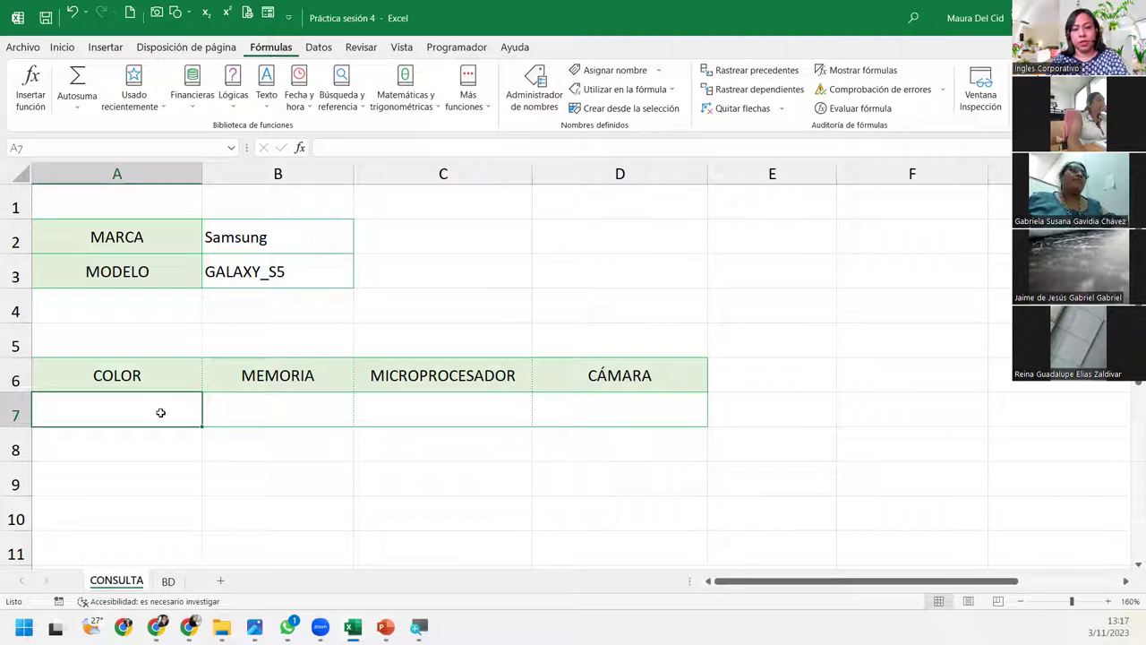
{"action": "type", "text": "=indir"}
{"action": "key", "text": "Tab"}
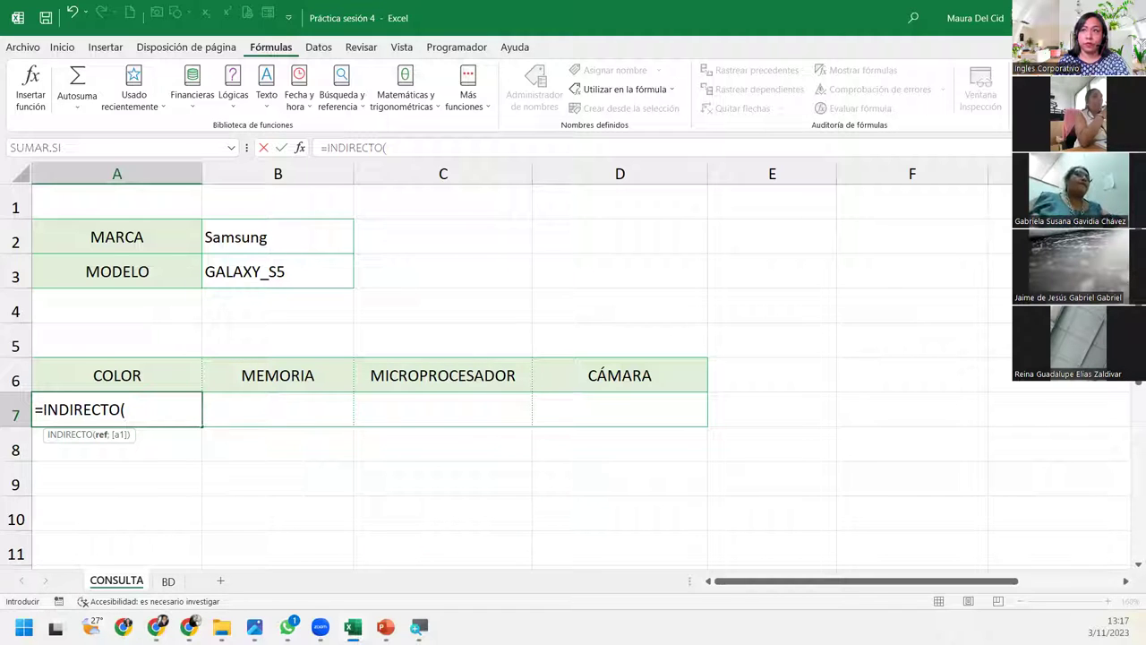
{"action": "left_click", "coordinate": [294, 271]}
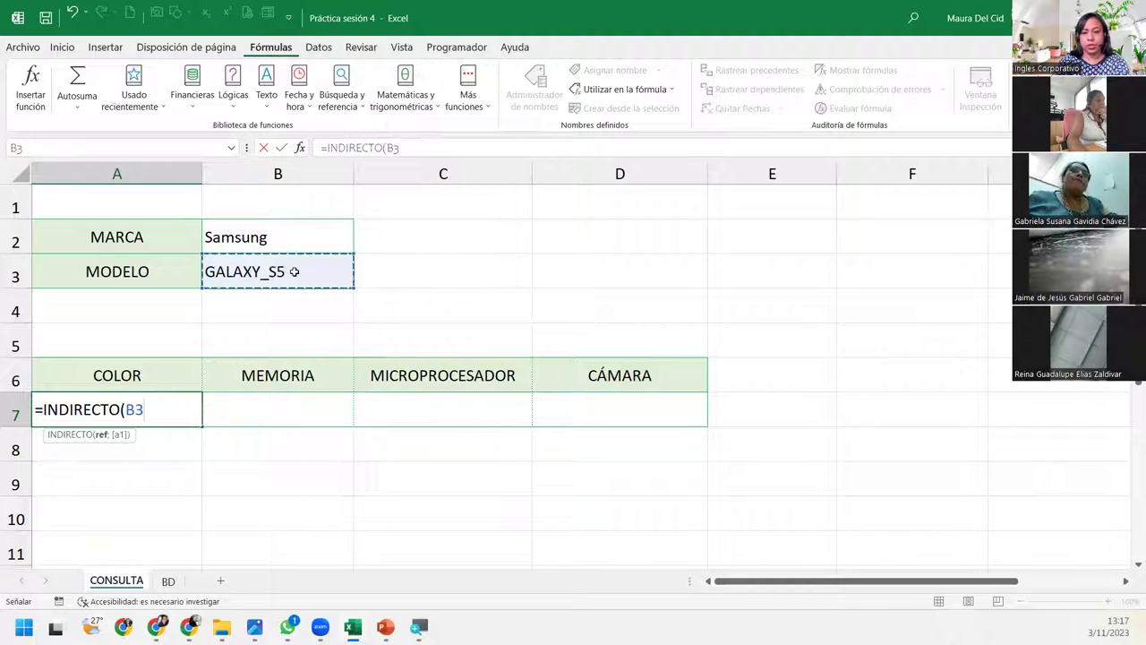
{"action": "type", "text": ")"}
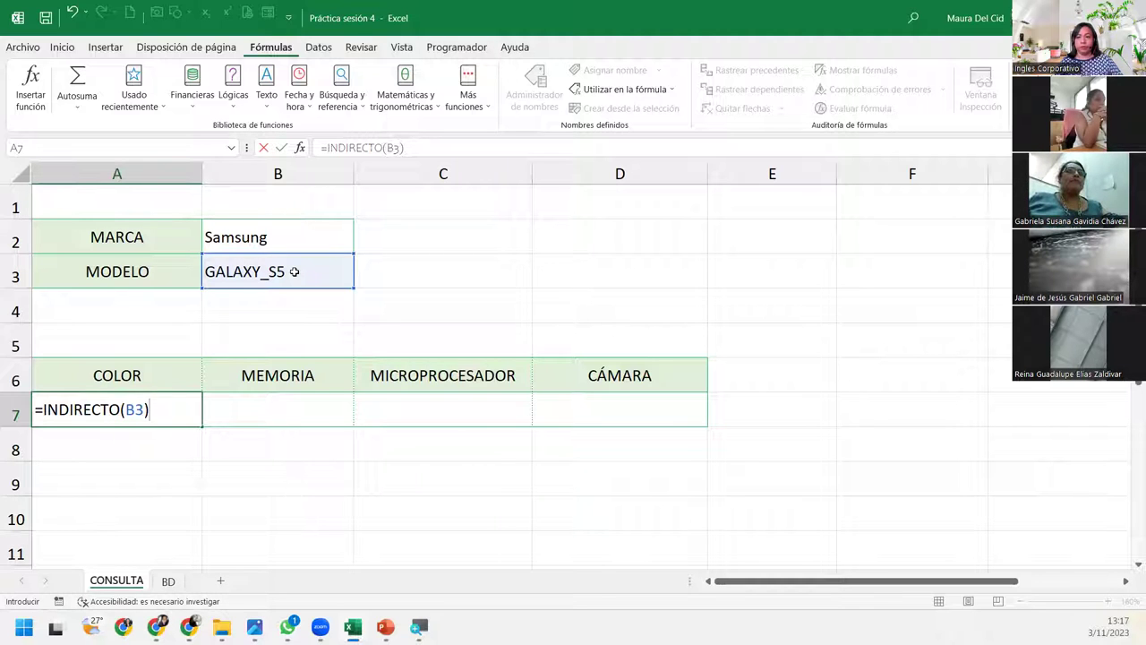
{"action": "key", "text": "Return"}
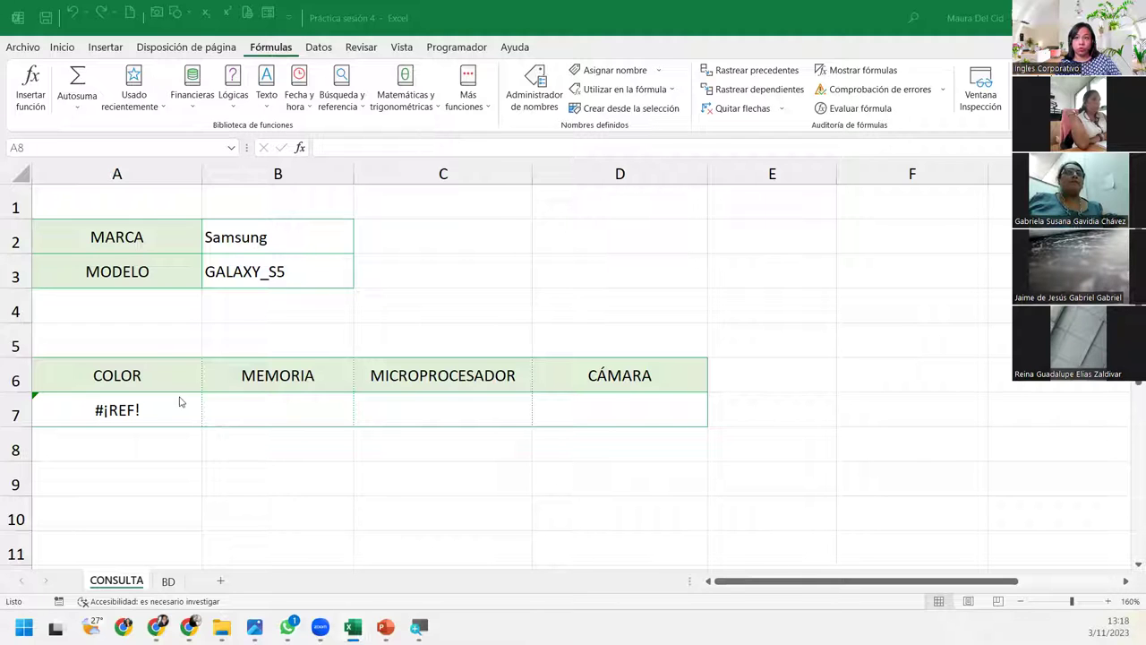
{"action": "left_click", "coordinate": [158, 414]}
{"action": "left_click", "coordinate": [166, 401]}
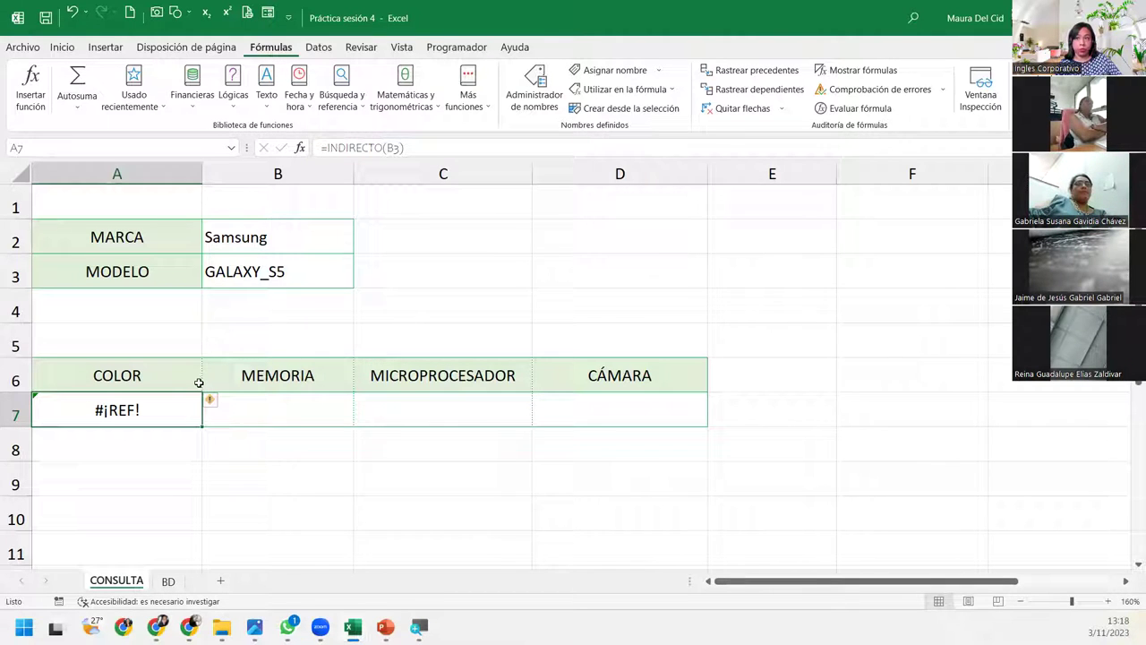
{"action": "left_click", "coordinate": [535, 89]}
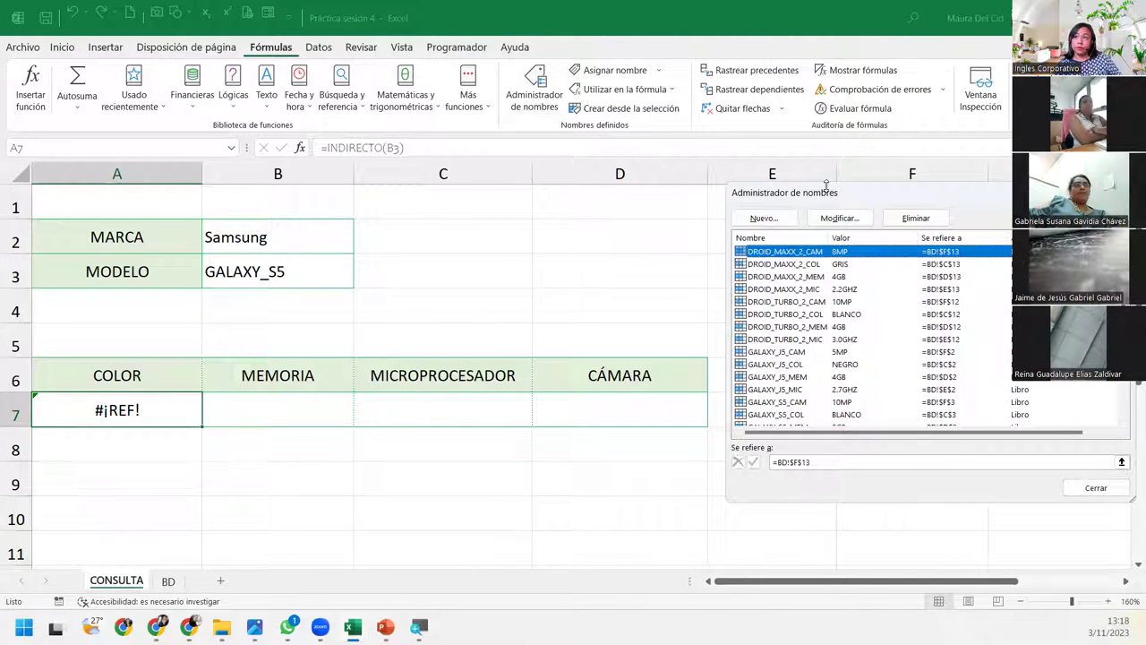
{"action": "left_click_drag", "start_coordinate": [826, 186], "coordinate": [623, 201]}
{"action": "scroll", "coordinate": [564, 425], "scroll_direction": "down", "scroll_amount": 1}
{"action": "scroll", "coordinate": [564, 426], "scroll_direction": "down", "scroll_amount": 2}
{"action": "left_click", "coordinate": [587, 305]}
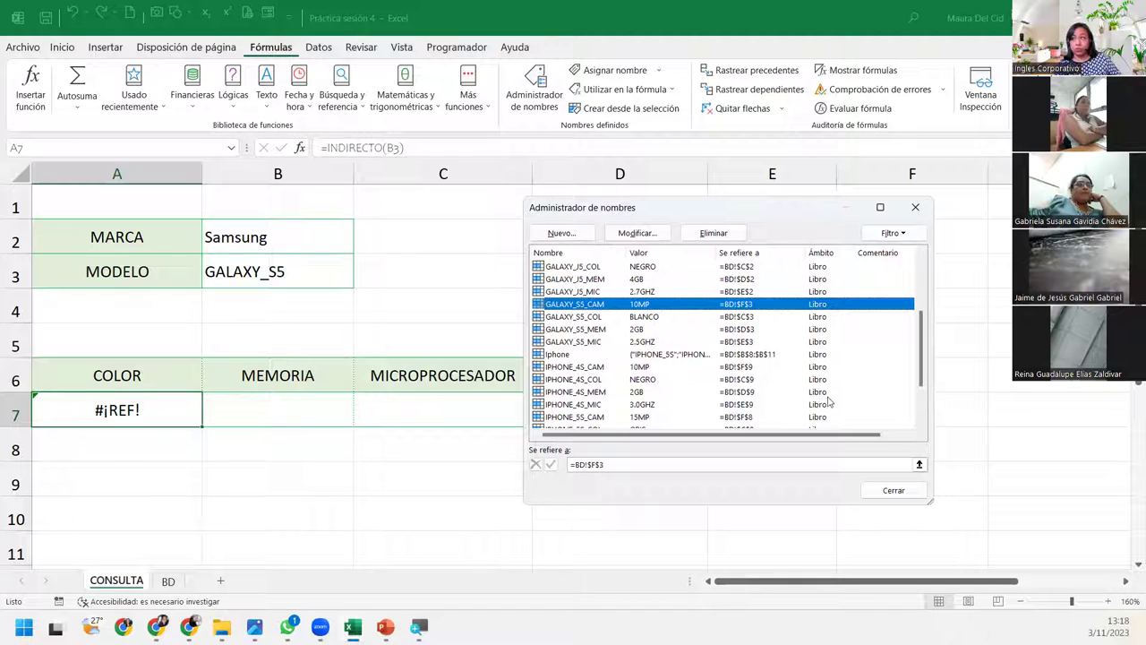
{"action": "left_click", "coordinate": [893, 491]}
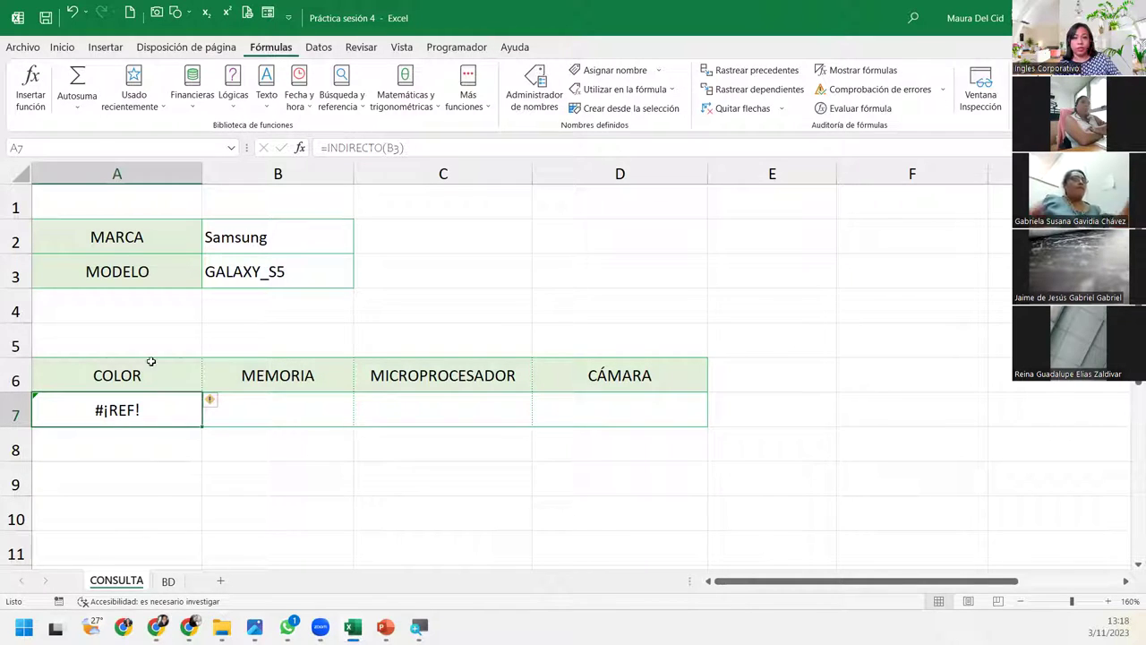
Change the B3 model to GALAXY_J5 and put A7's formula into edit mode
{"action": "left_click", "coordinate": [322, 276]}
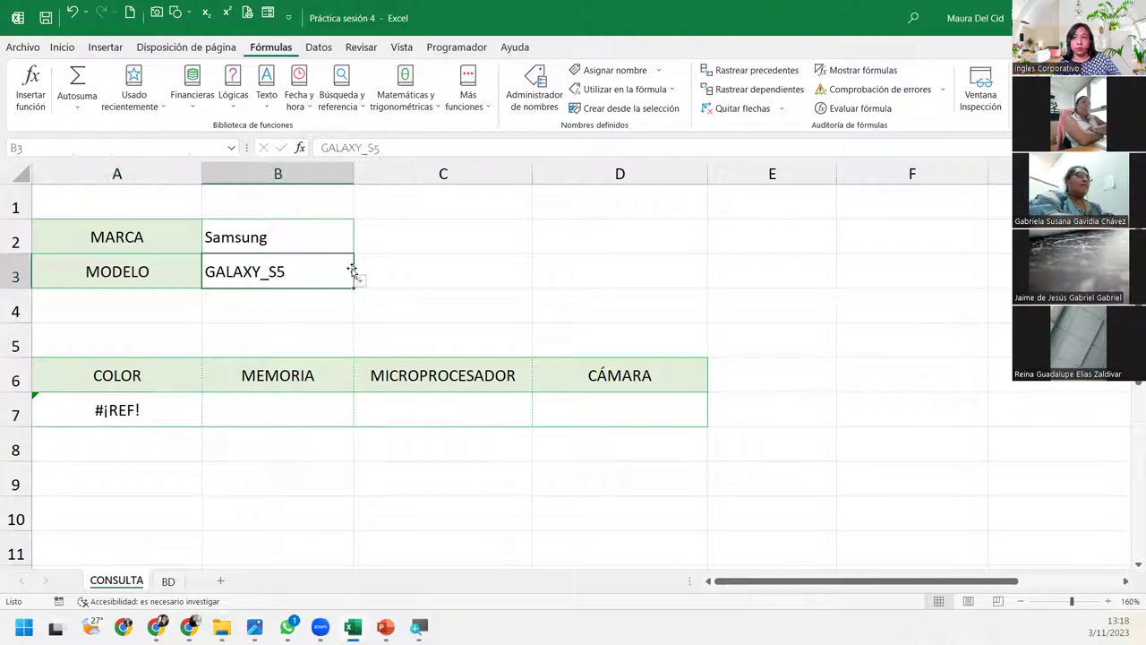
{"action": "left_click", "coordinate": [360, 281]}
{"action": "left_click", "coordinate": [300, 300]}
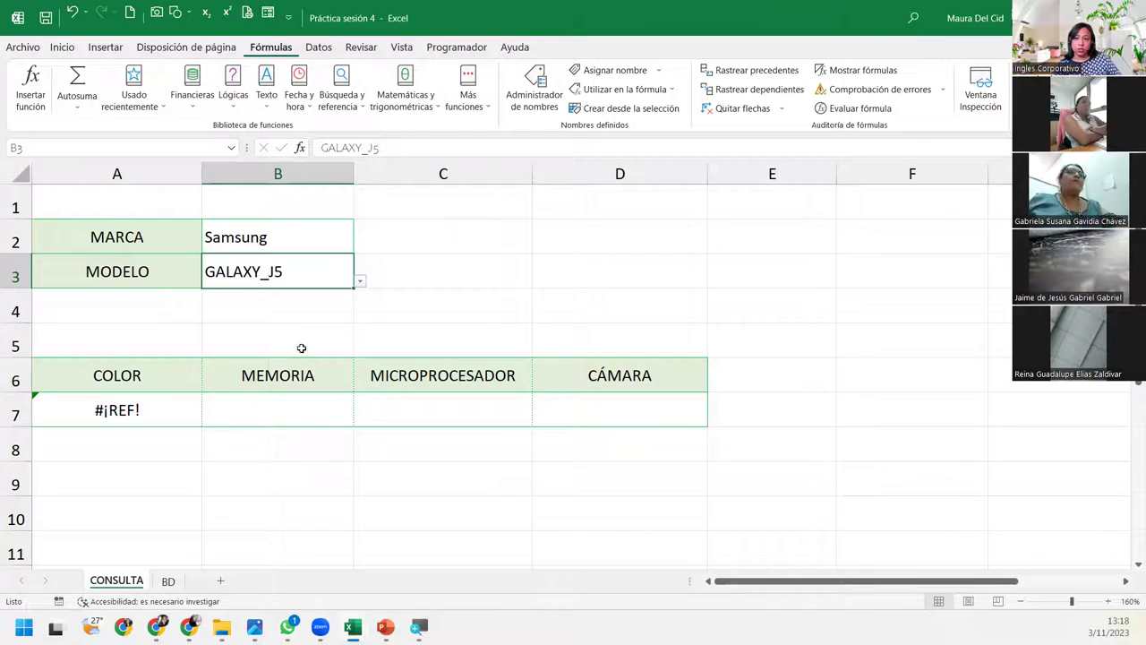
{"action": "left_click", "coordinate": [175, 421]}
{"action": "double_click", "coordinate": [175, 421]}
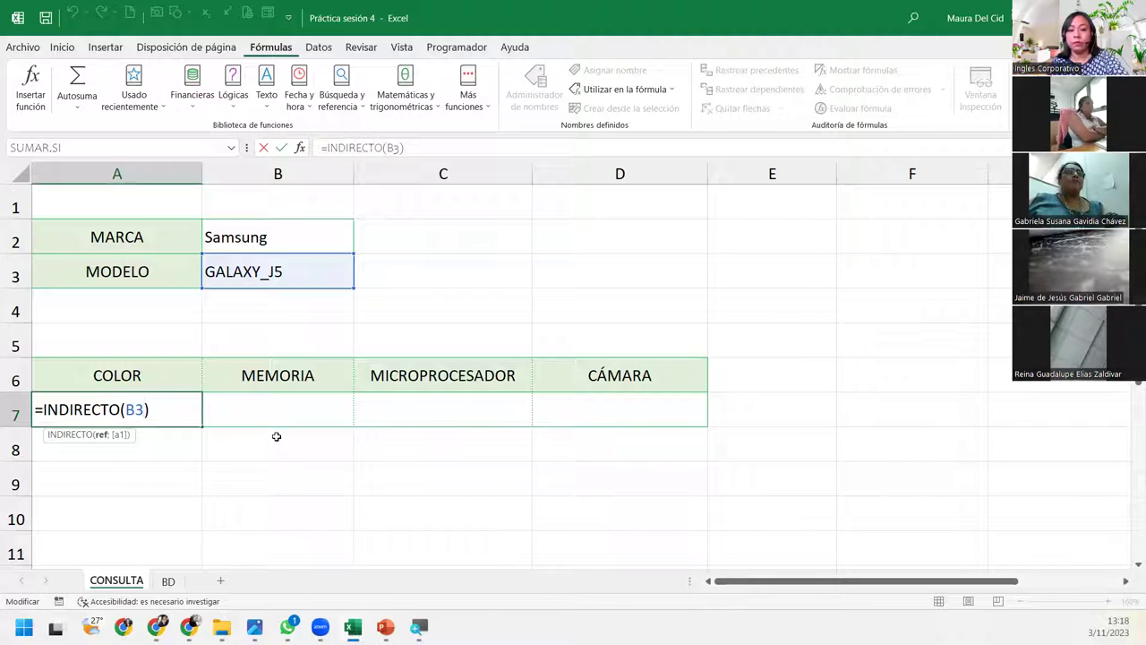
Extend A7's formula to =INDIRECTO(B3&"_COL") so COLOR shows NEGRO
{"action": "type", "text": "&"}
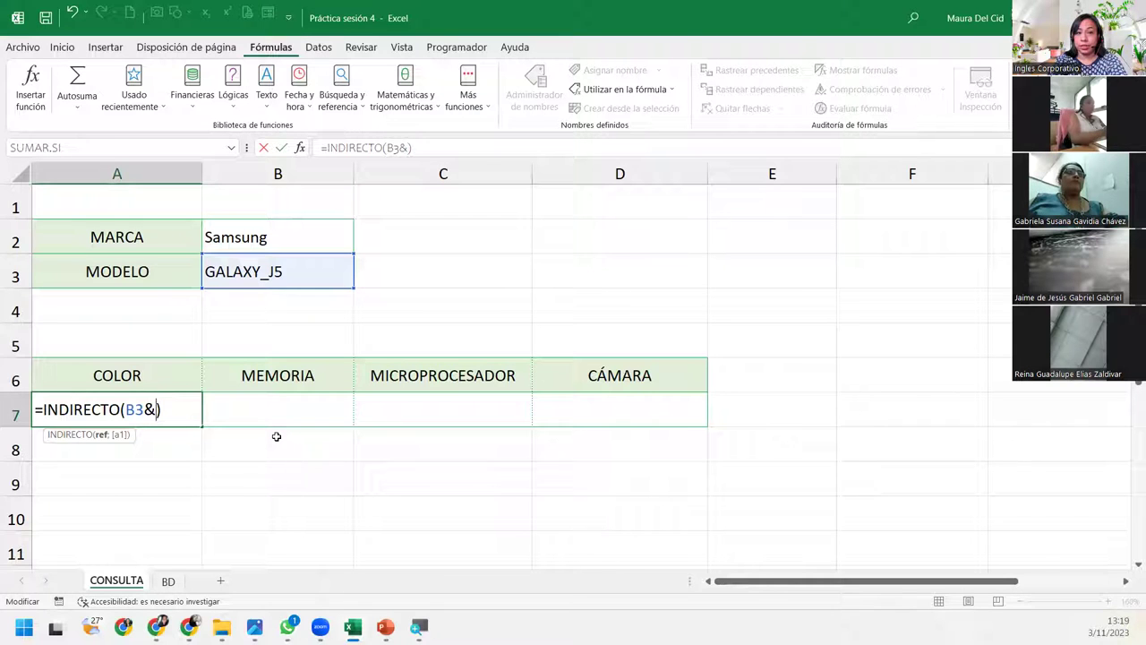
{"action": "type", "text": "\"_"}
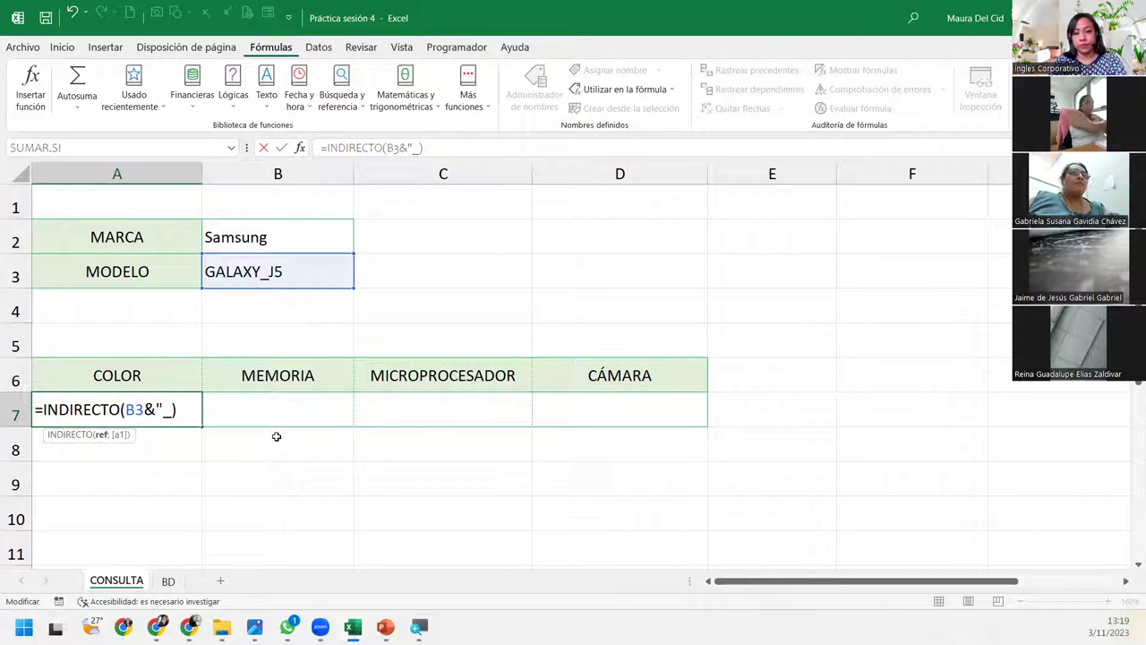
{"action": "type", "text": "COL"}
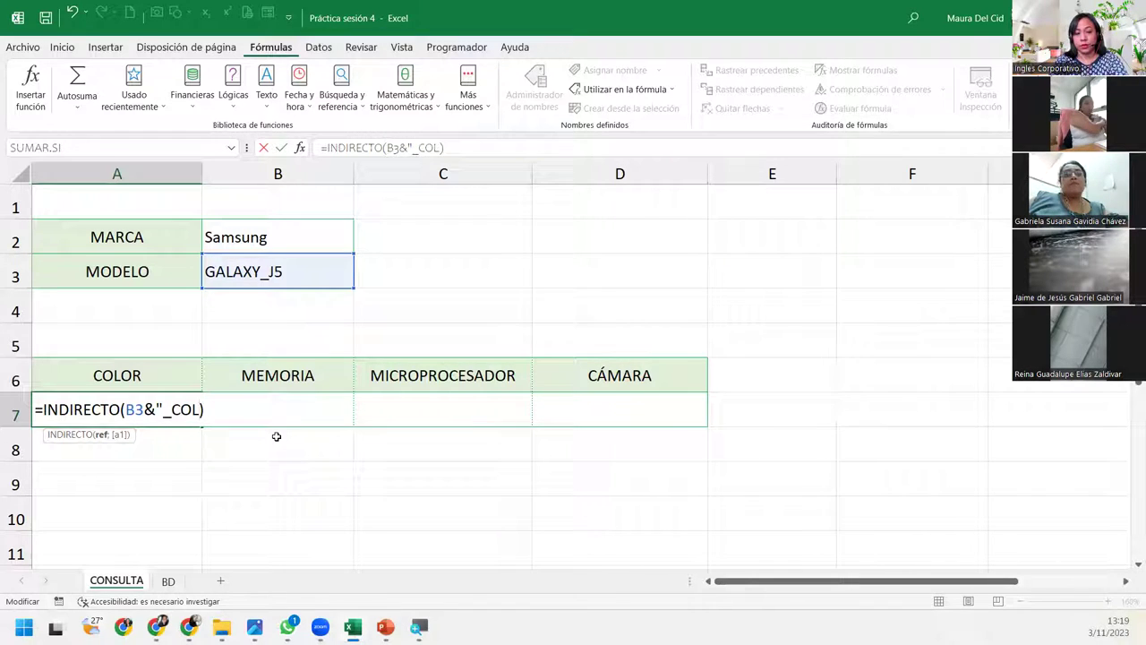
{"action": "type", "text": "\""}
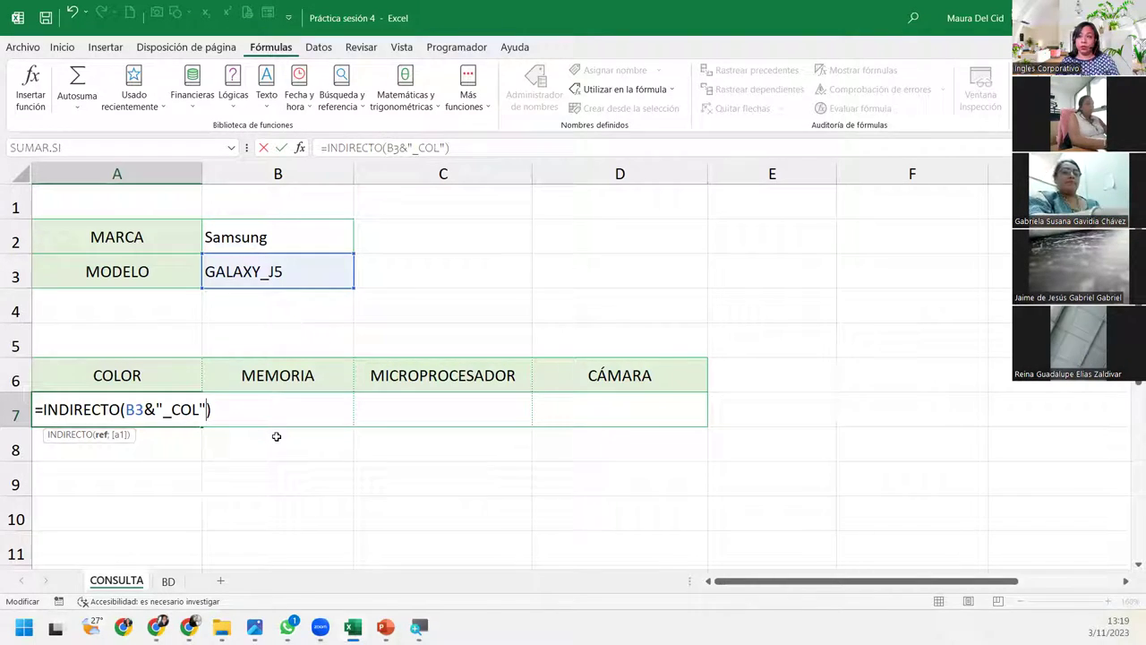
{"action": "key", "text": "Return"}
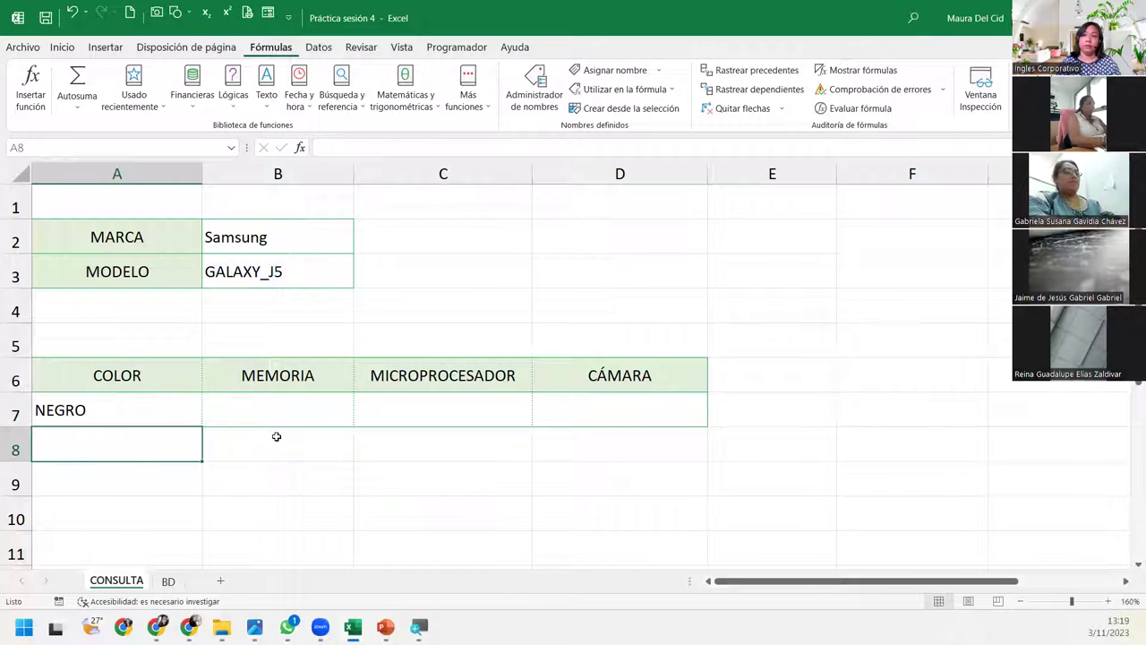
Verify on the BD sheet that cell GALAXY_J5_COL holds NEGRO, then return to CONSULTA
{"action": "left_click", "coordinate": [122, 417]}
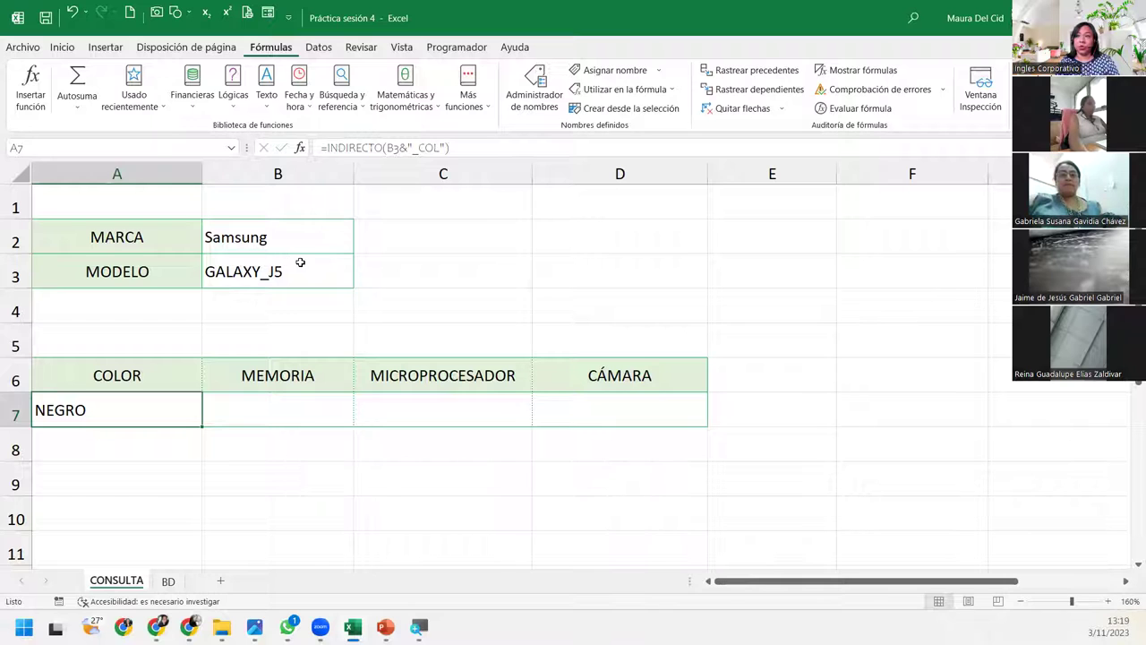
{"action": "left_click", "coordinate": [168, 581]}
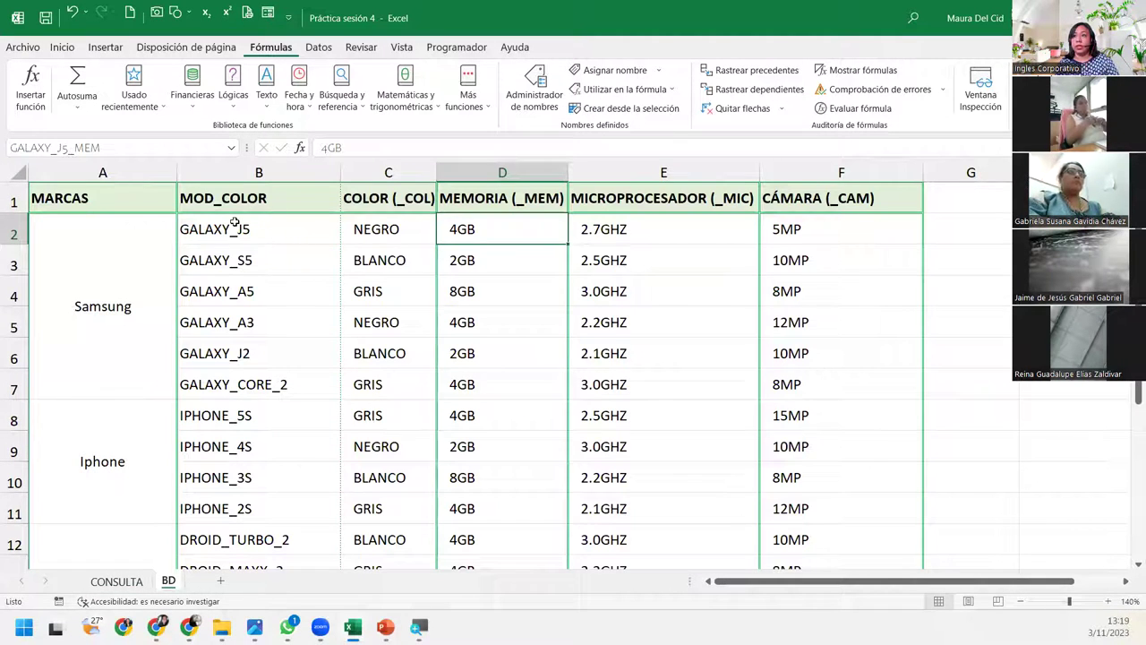
{"action": "left_click_drag", "start_coordinate": [235, 224], "coordinate": [395, 215]}
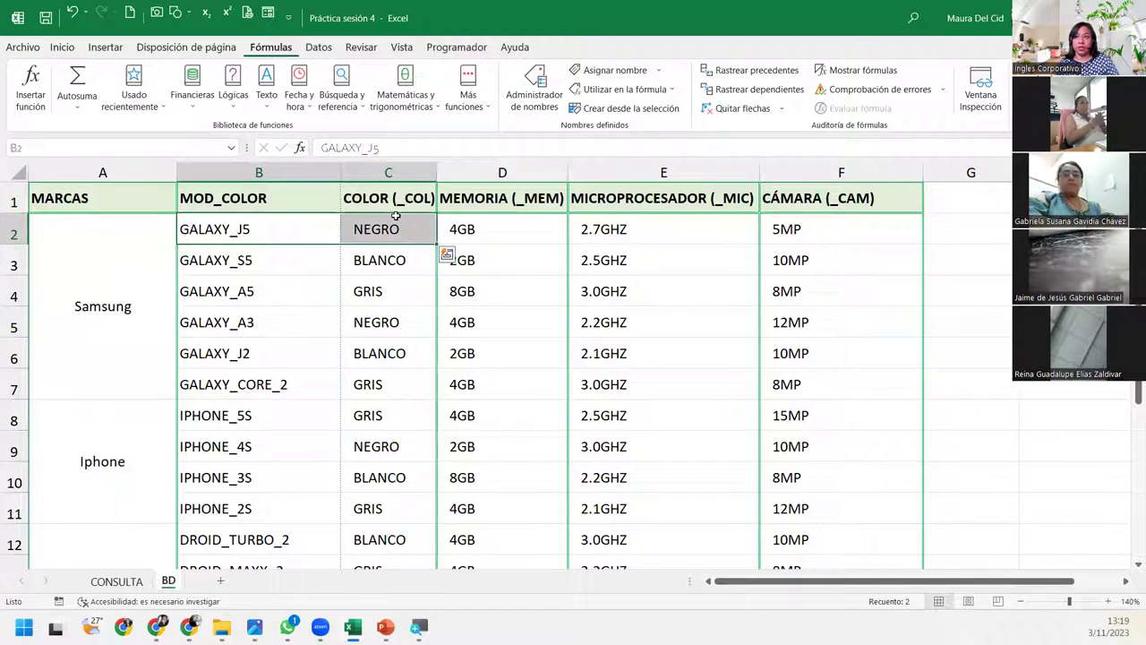
{"action": "left_click", "coordinate": [395, 217]}
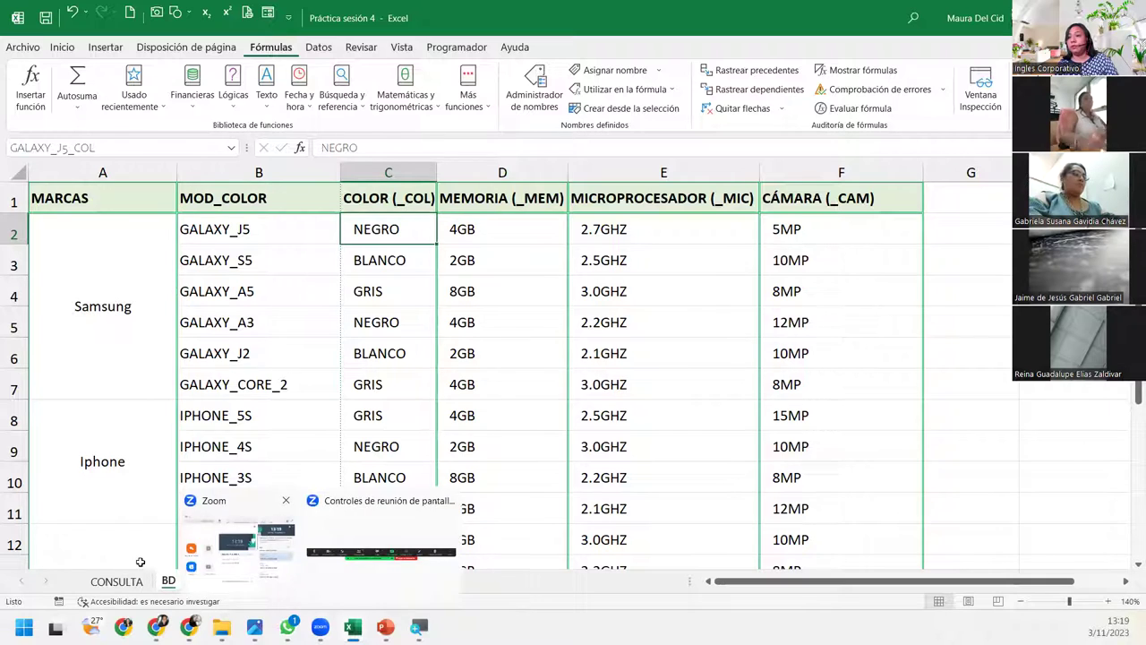
{"action": "left_click", "coordinate": [121, 581]}
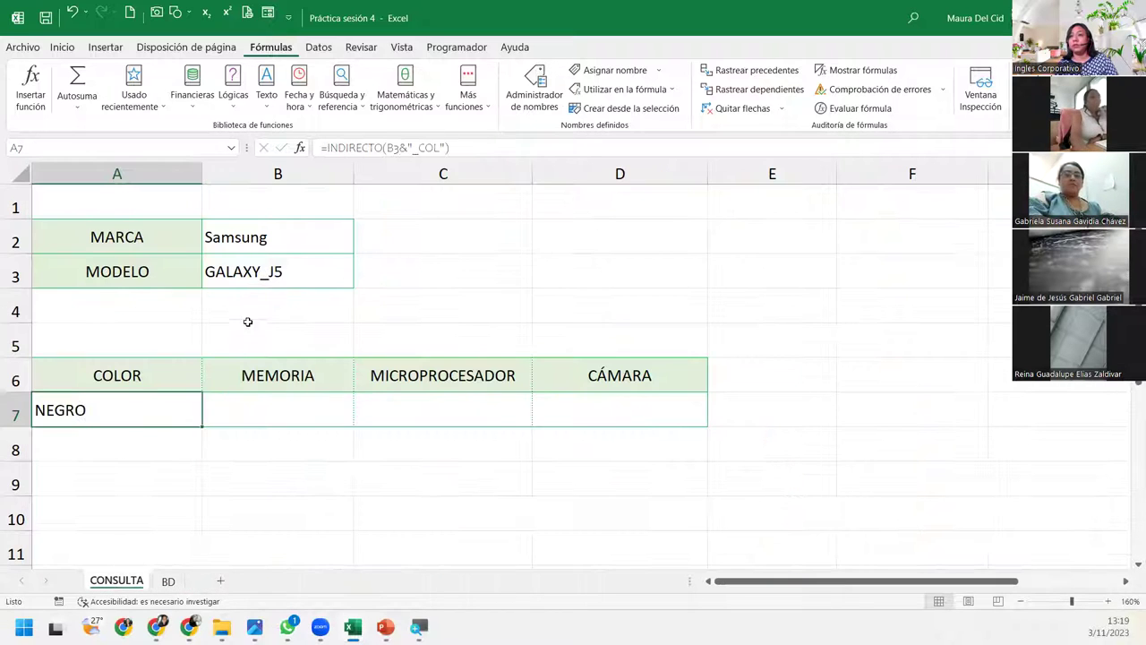
Set the brand to Iphone and the model to IPHONE_5S, so A7 shows GRIS
{"action": "left_click", "coordinate": [302, 225]}
{"action": "left_click", "coordinate": [359, 247]}
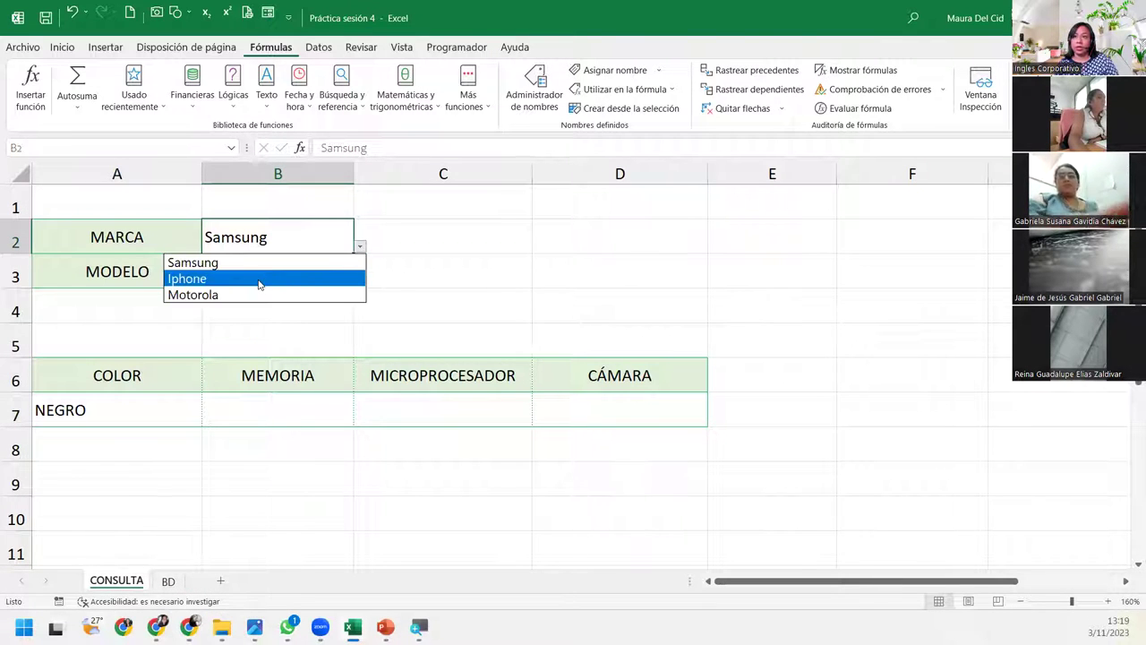
{"action": "left_click", "coordinate": [259, 278]}
{"action": "left_click", "coordinate": [145, 412]}
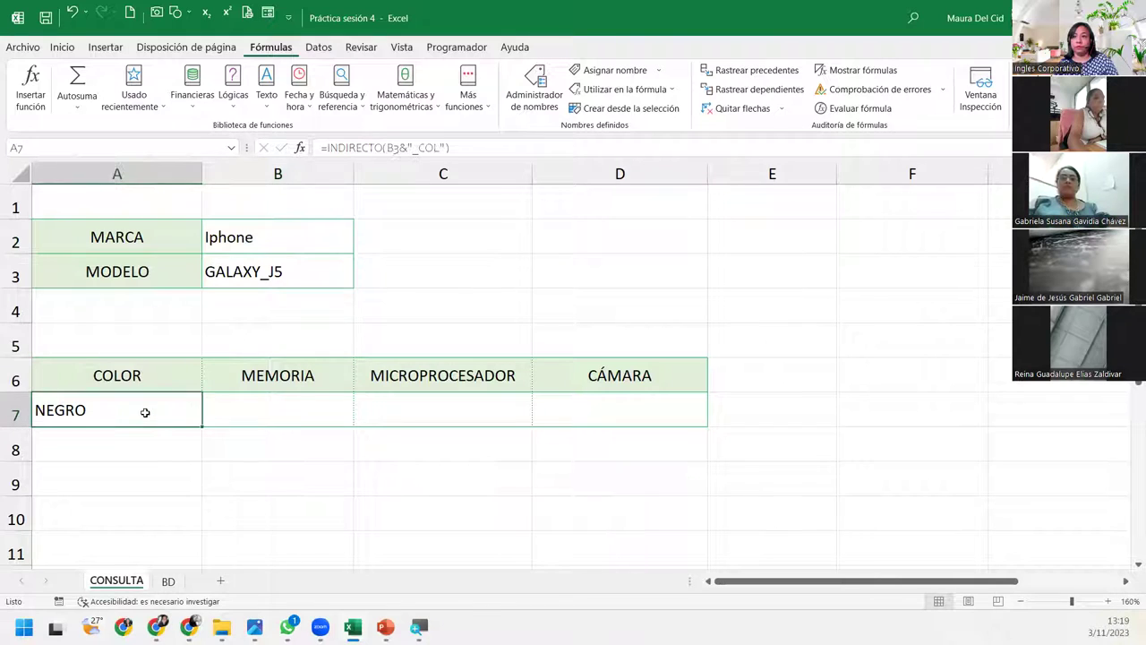
{"action": "left_click", "coordinate": [321, 278]}
{"action": "left_click", "coordinate": [360, 281]}
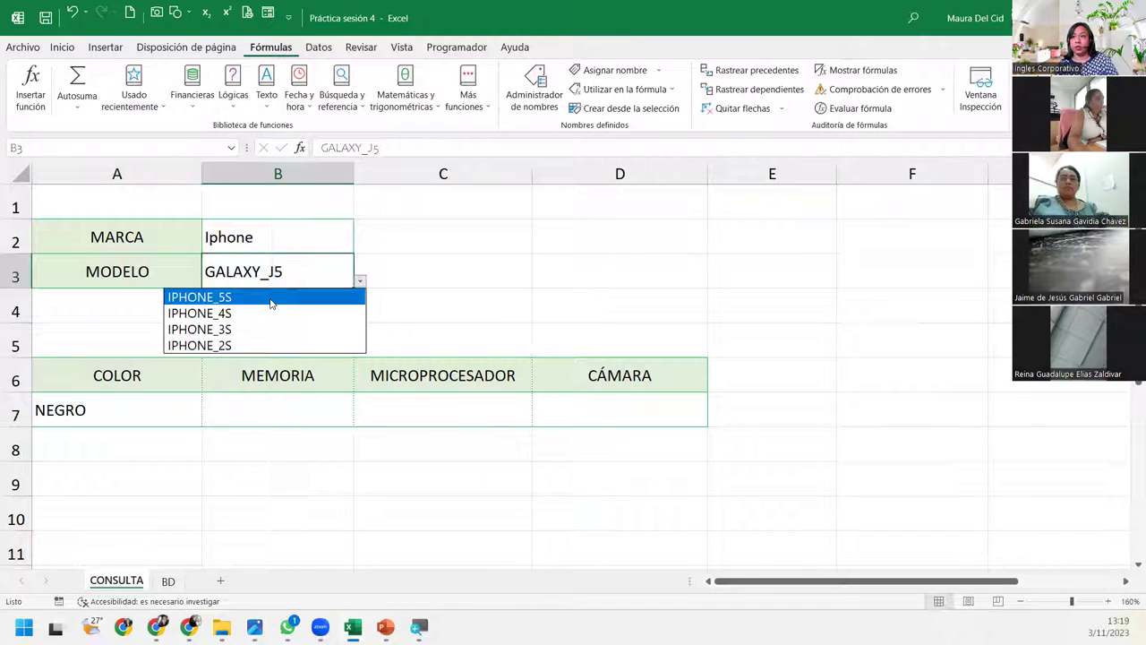
{"action": "left_click", "coordinate": [272, 303]}
{"action": "left_click", "coordinate": [164, 405]}
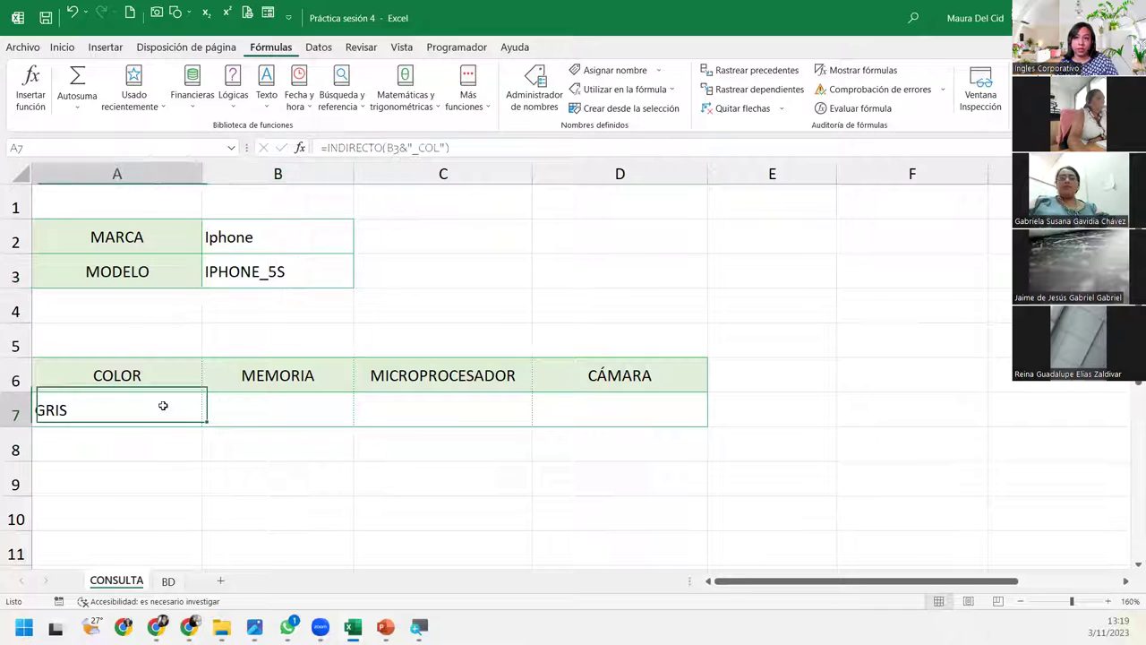
Confirm IPHONE_5S's colour GRIS on the BD sheet and return to CONSULTA
{"action": "left_click", "coordinate": [169, 582]}
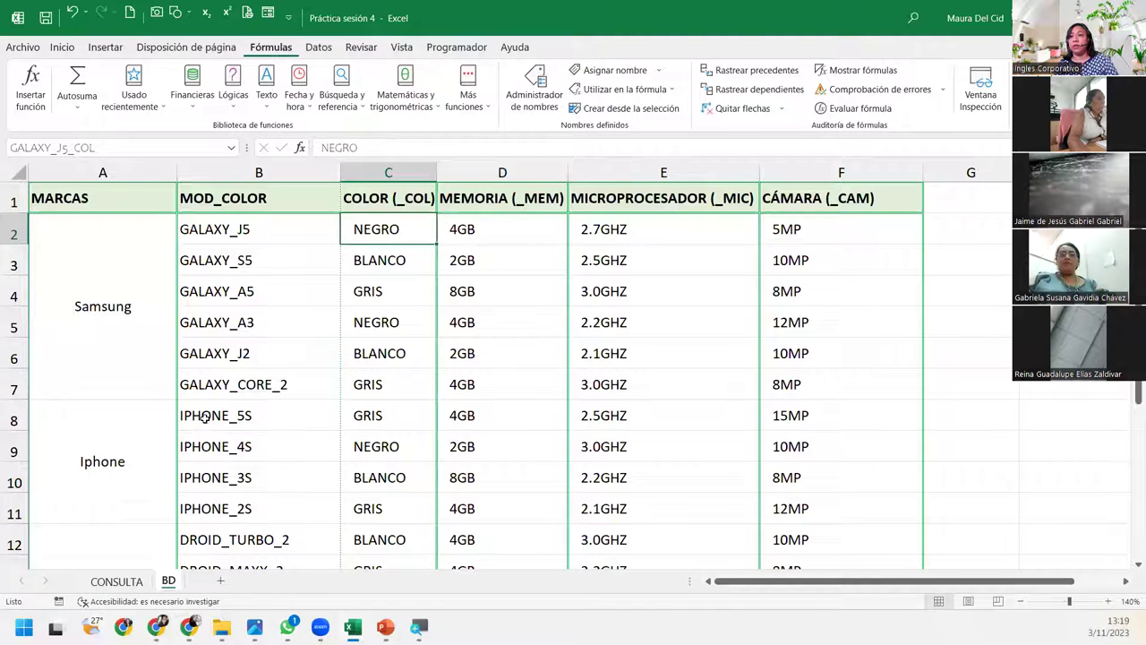
{"action": "left_click_drag", "start_coordinate": [204, 418], "coordinate": [394, 416]}
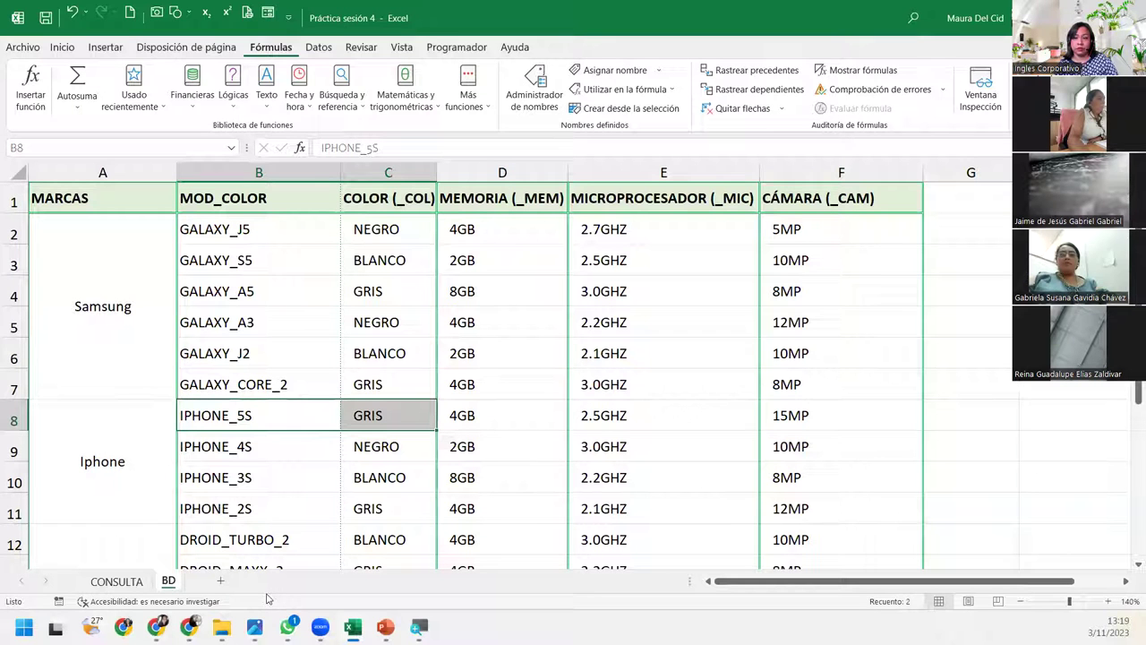
{"action": "left_click", "coordinate": [117, 582]}
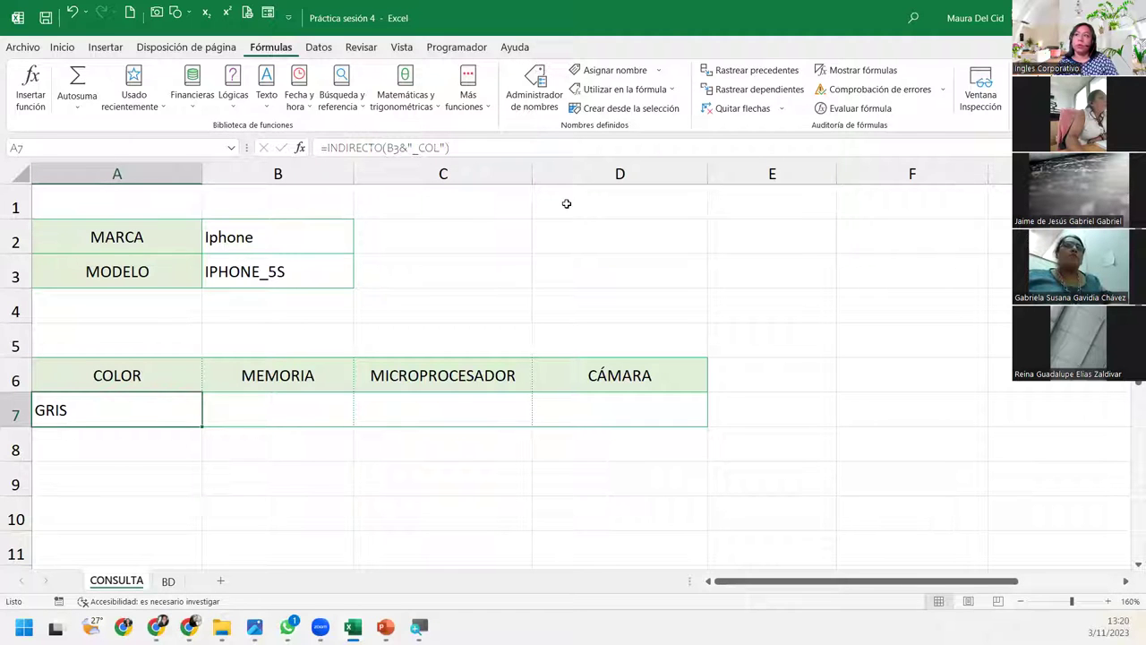
{"action": "left_click", "coordinate": [535, 89]}
{"action": "scroll", "coordinate": [591, 343], "scroll_direction": "down", "scroll_amount": 5}
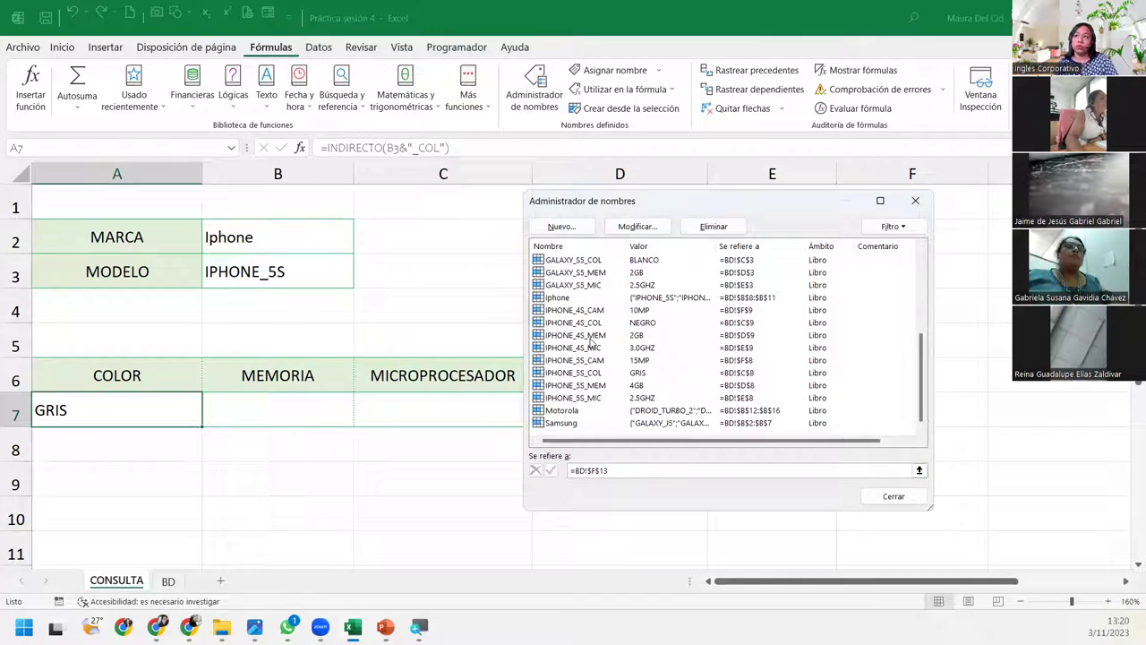
{"action": "scroll", "coordinate": [591, 343], "scroll_direction": "up", "scroll_amount": 5}
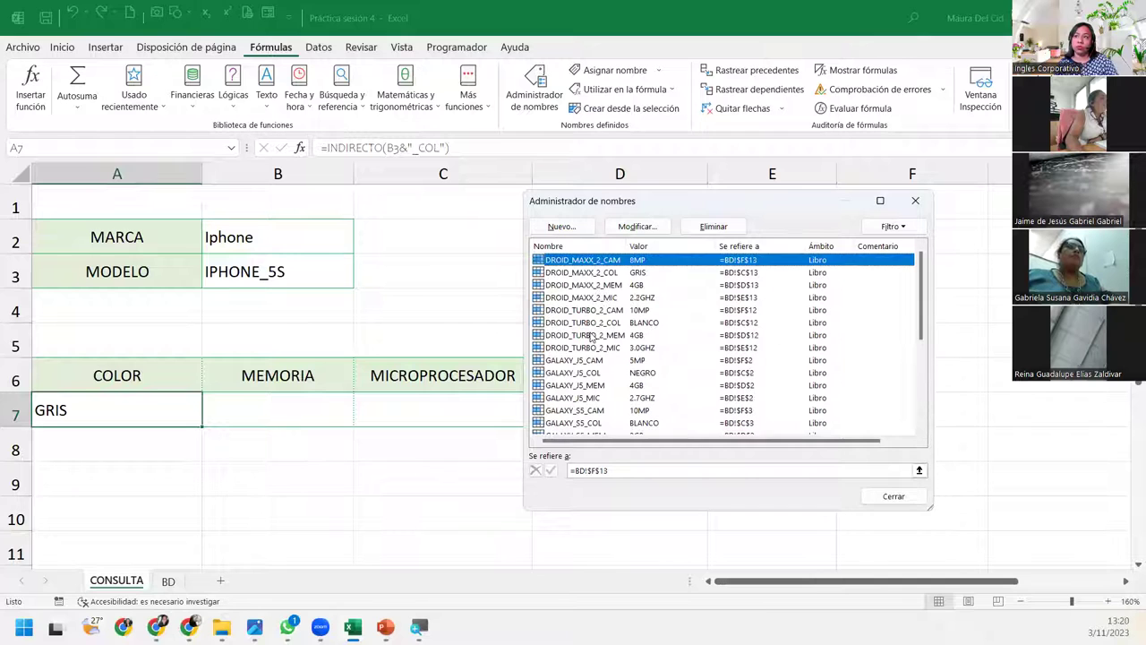
{"action": "left_click", "coordinate": [916, 201]}
{"action": "left_click", "coordinate": [318, 274]}
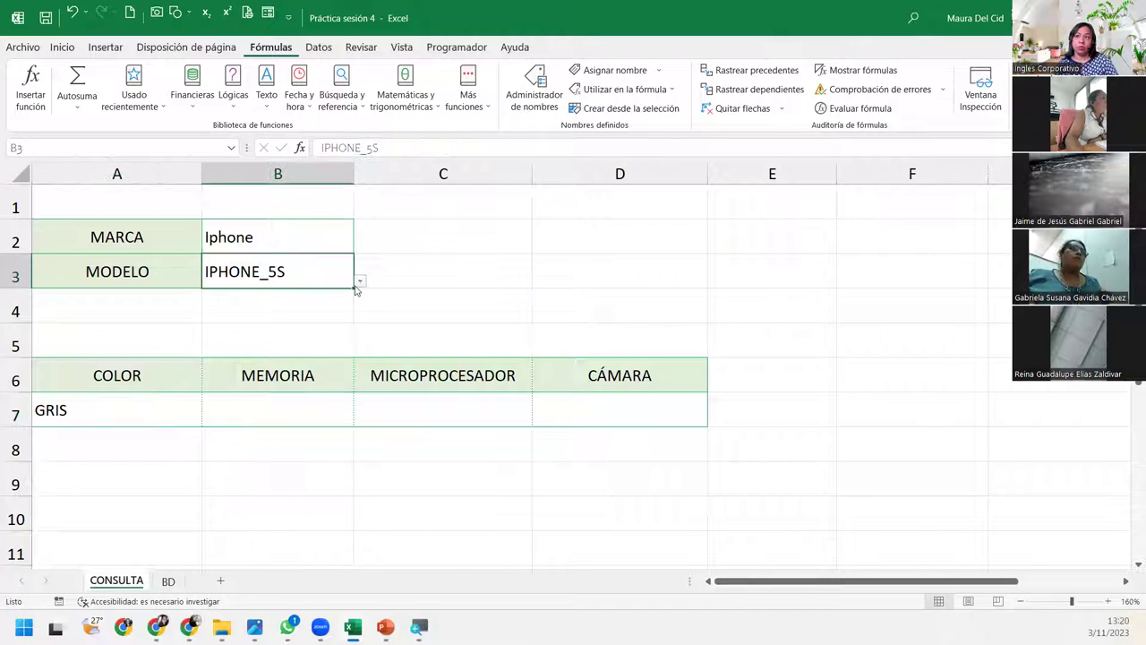
{"action": "left_click", "coordinate": [360, 282]}
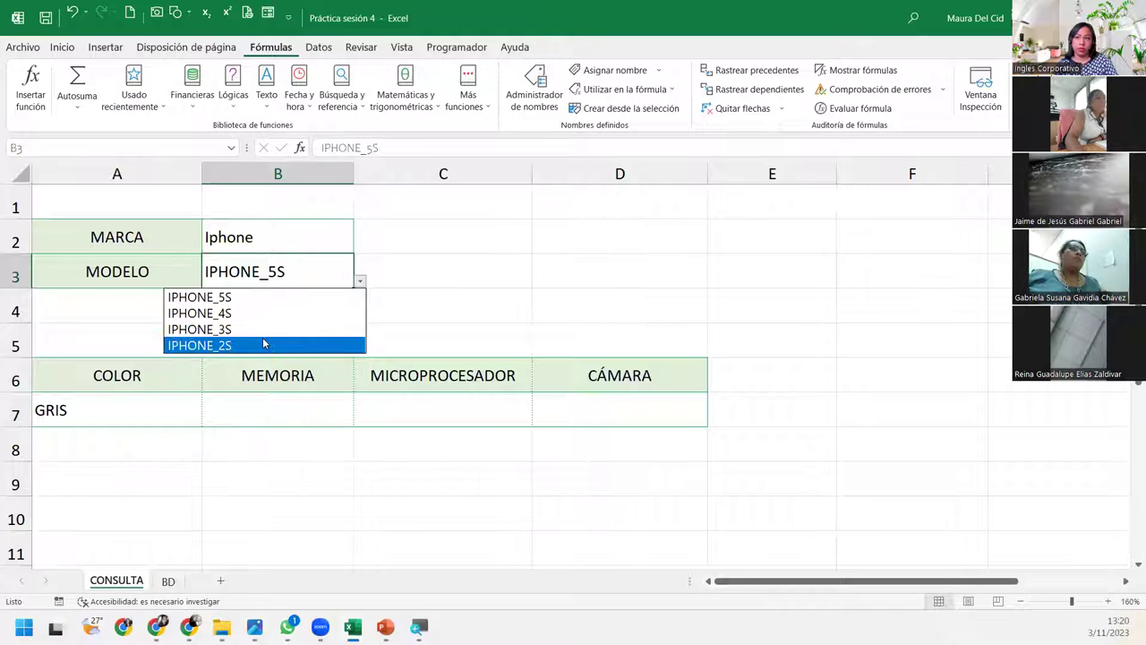
{"action": "left_click", "coordinate": [263, 344]}
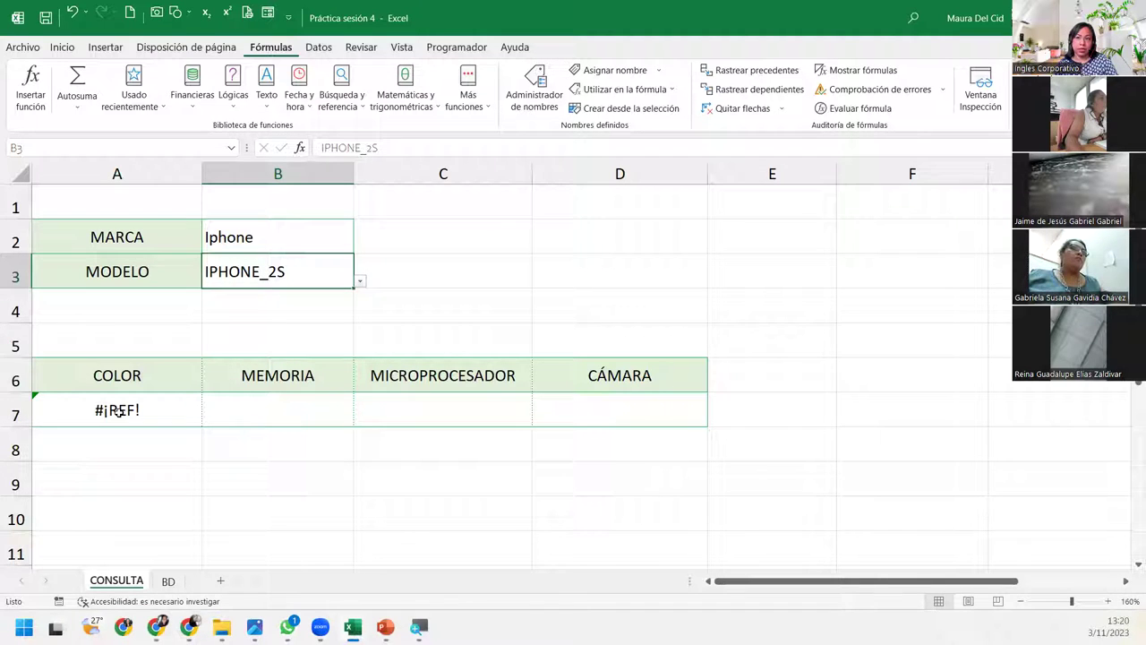
{"action": "left_click", "coordinate": [359, 282]}
{"action": "left_click", "coordinate": [233, 298]}
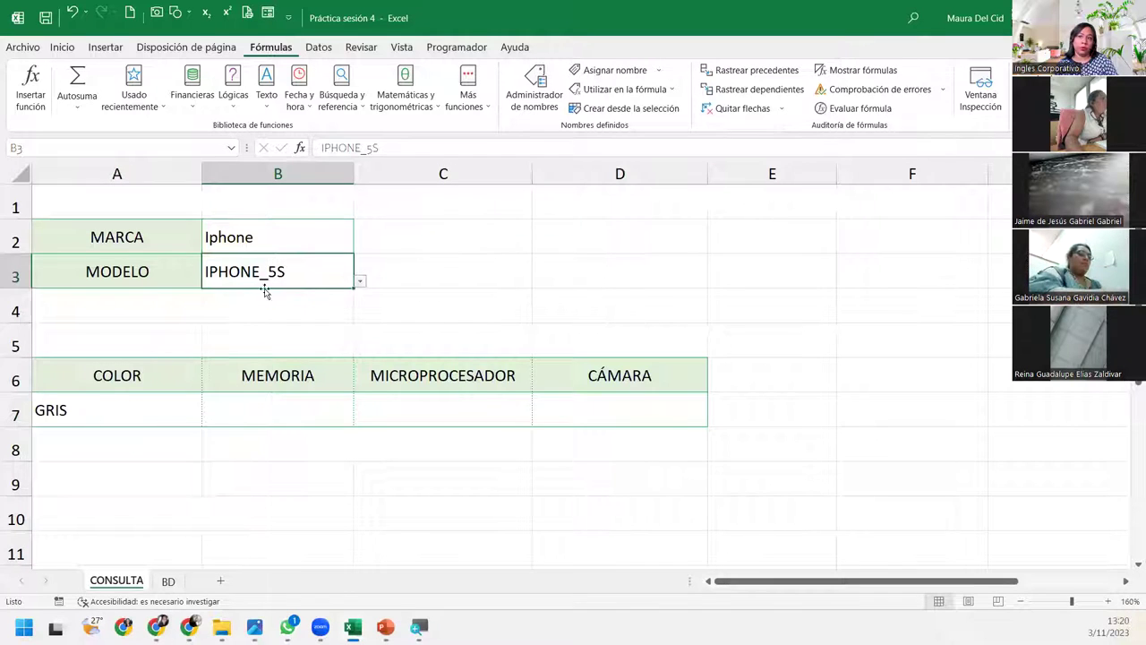
{"action": "left_click", "coordinate": [256, 406]}
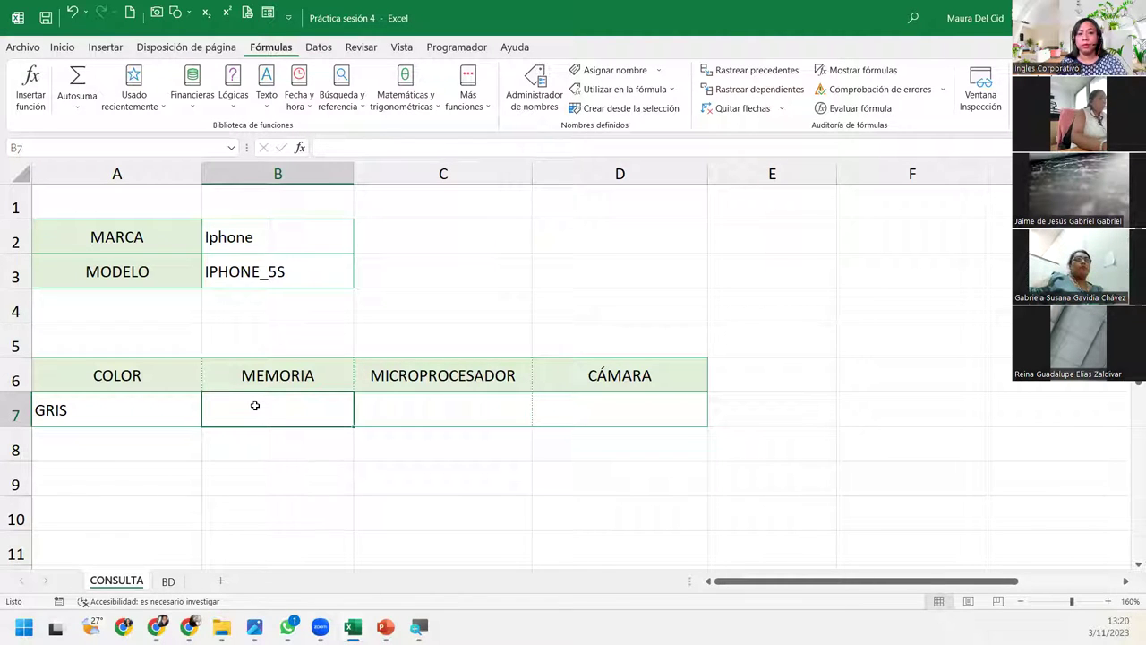
Enter =INDIRECTO(B3&"_MEM") in B7, returning 4GB for IPHONE_5S
{"action": "type", "text": "=indire"}
{"action": "key", "text": "Tab"}
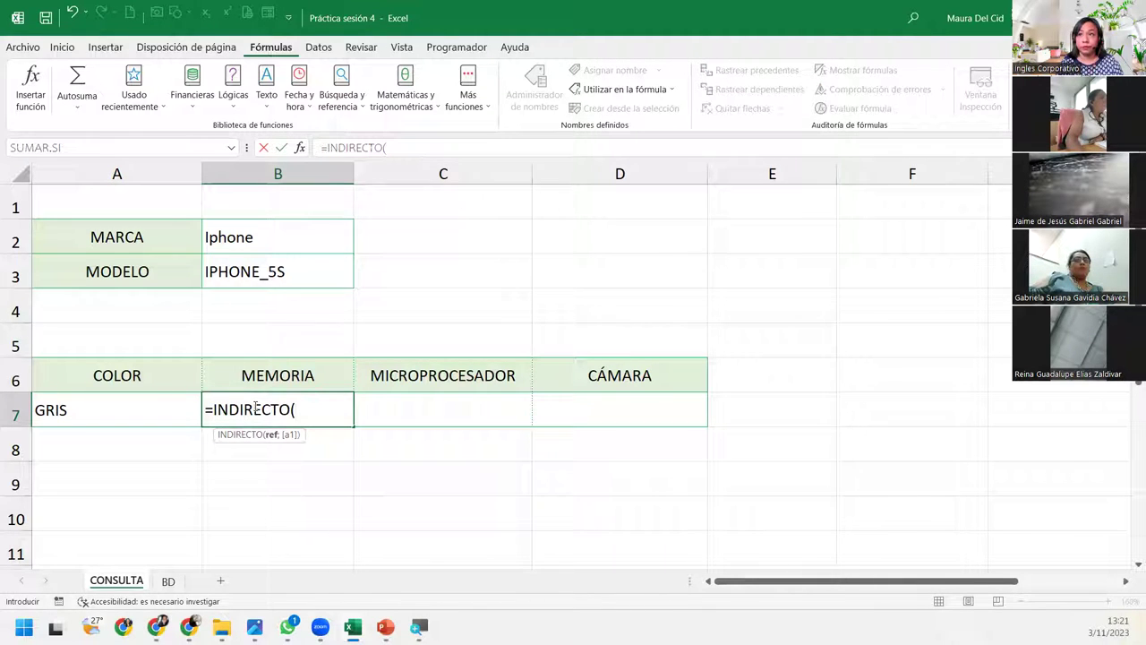
{"action": "left_click", "coordinate": [289, 279]}
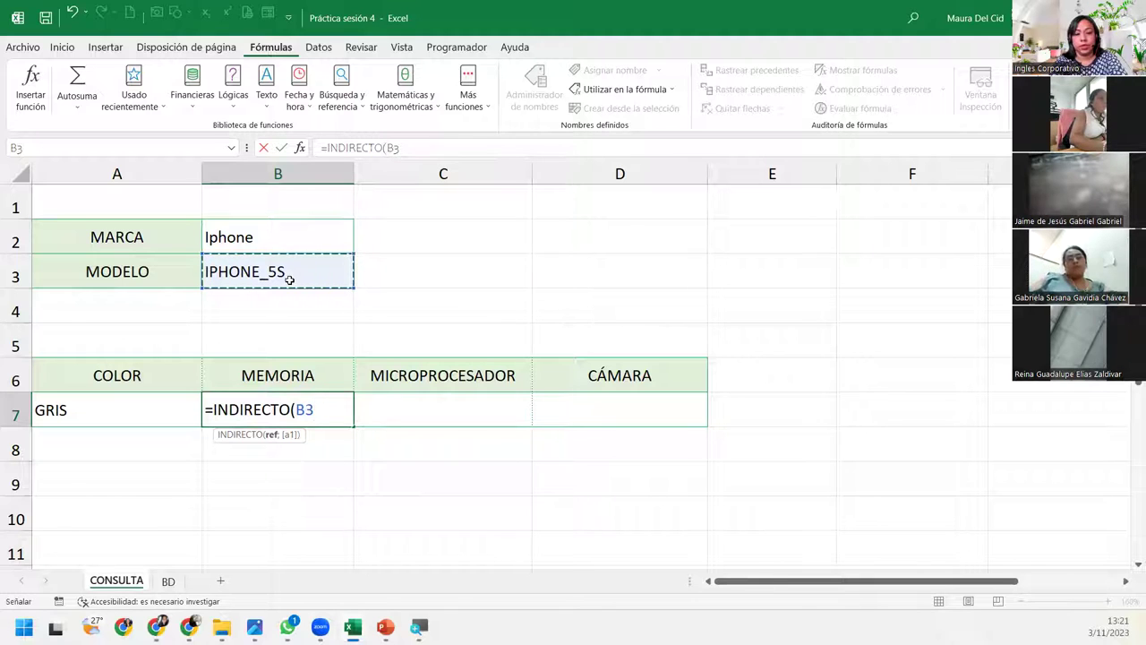
{"action": "type", "text": "&"}
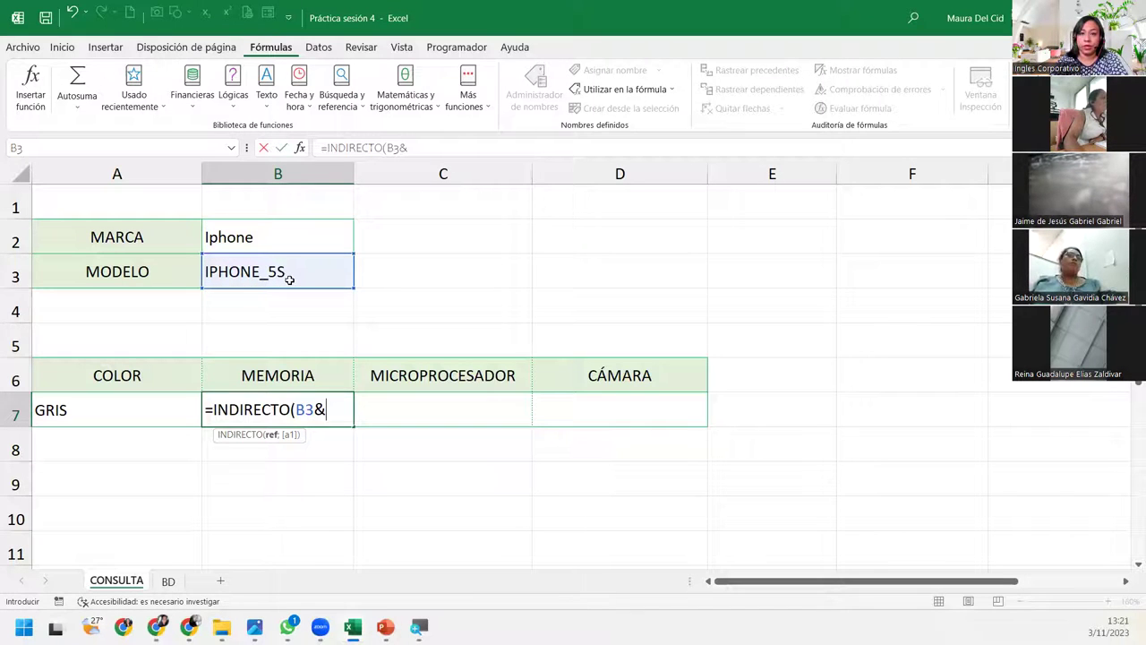
{"action": "type", "text": "_\""}
{"action": "key", "text": "BackSpace"}
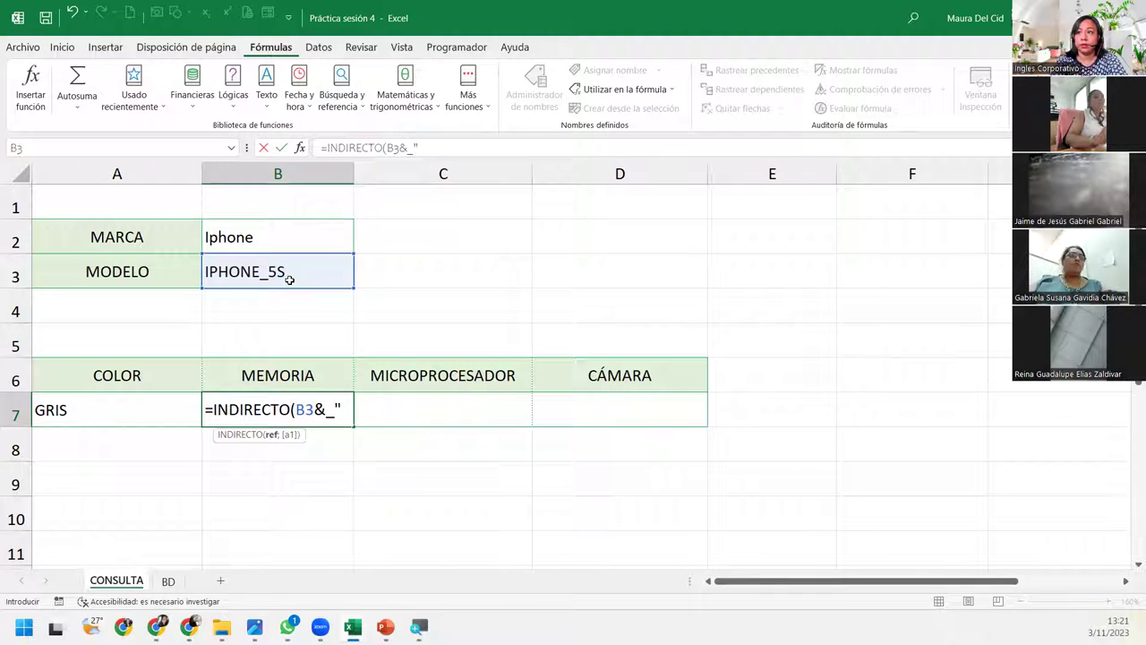
{"action": "key", "text": "BackSpace"}
{"action": "type", "text": "\"_"}
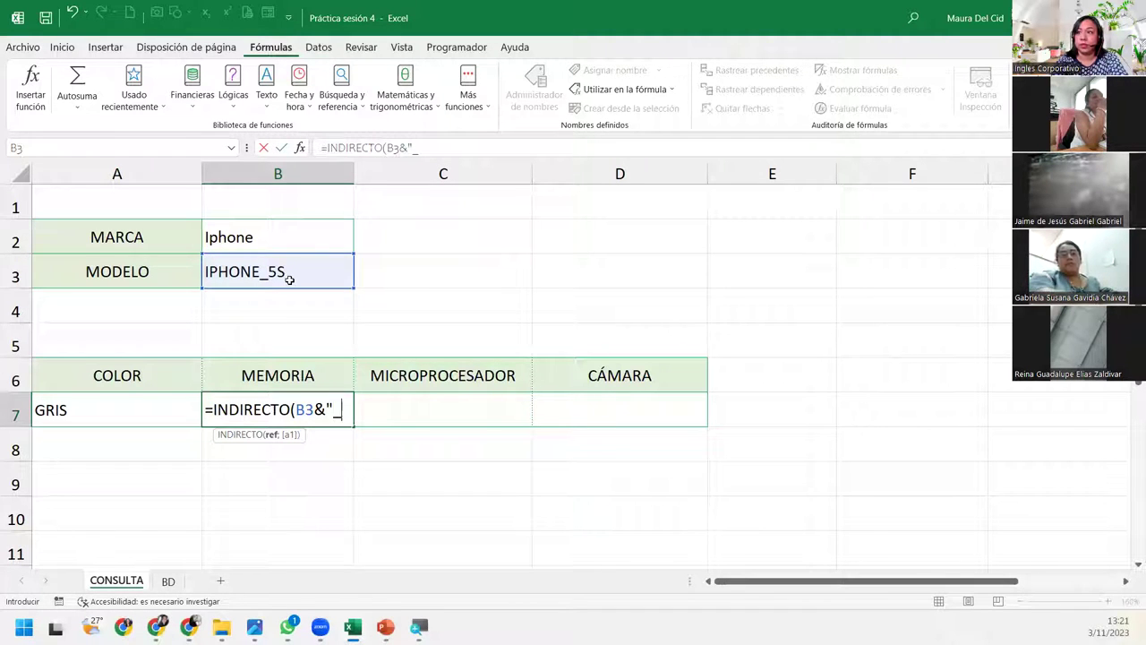
{"action": "type", "text": "Me"}
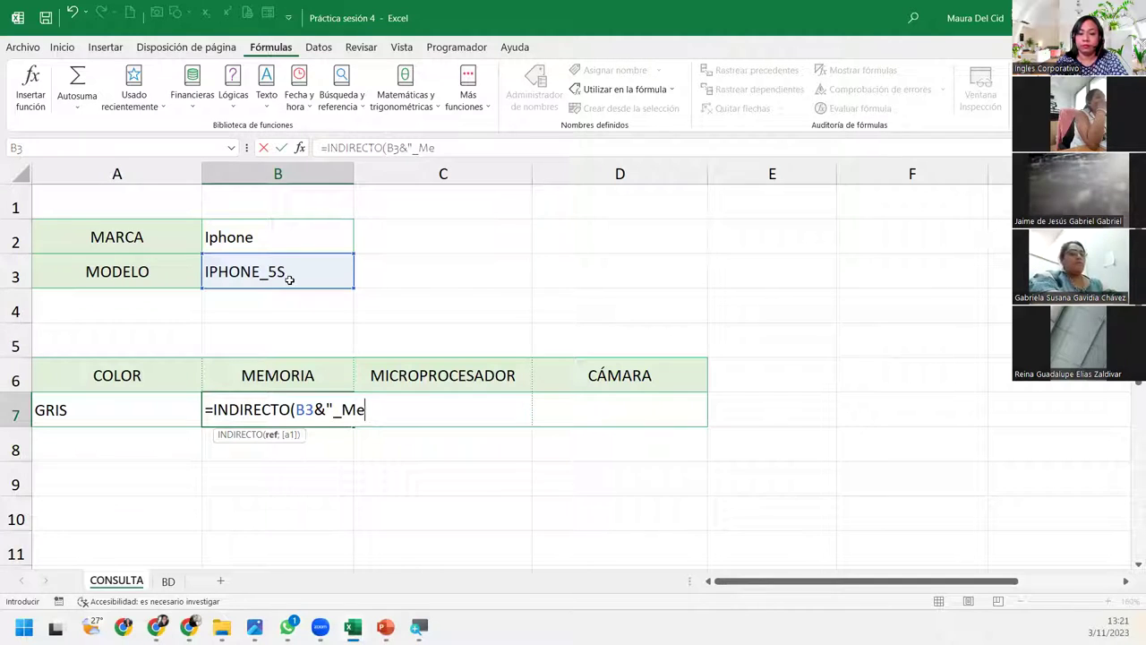
{"action": "key", "text": "BackSpace"}
{"action": "type", "text": "EM\""}
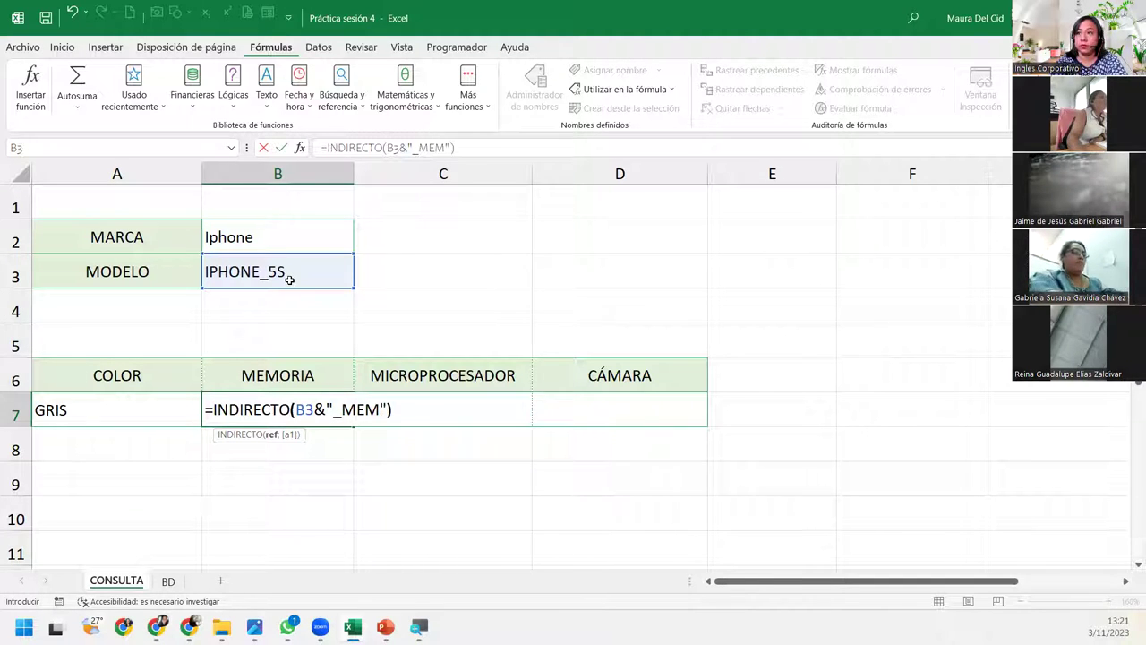
{"action": "type", "text": ")"}
{"action": "key", "text": "Return"}
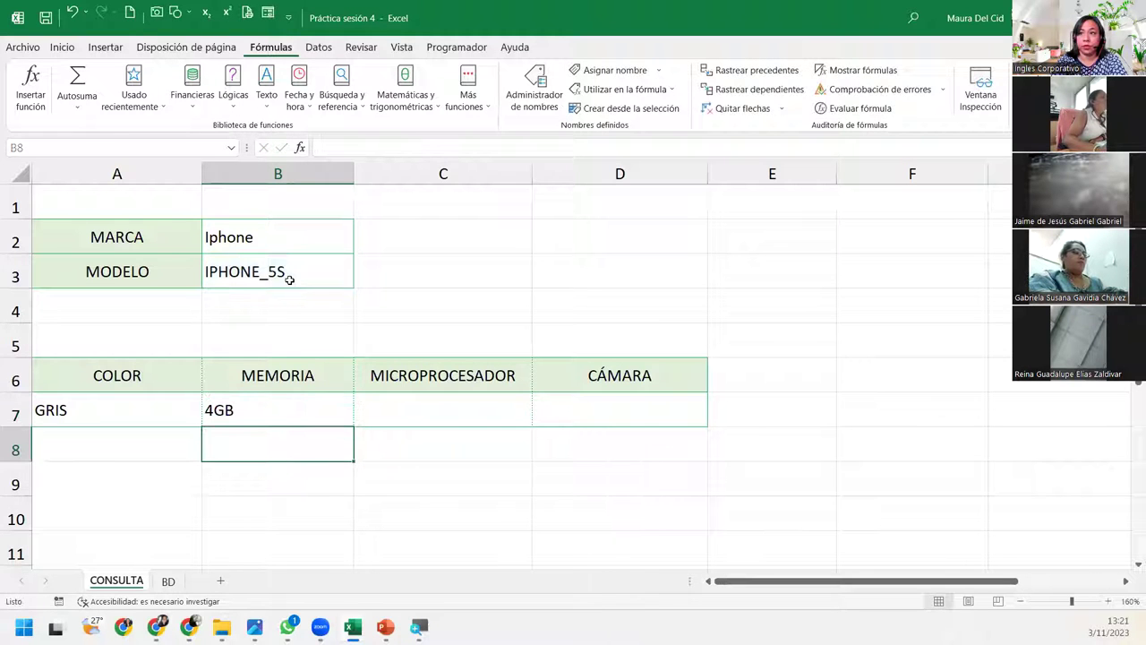
Review the memory formula in B7, leaving it unchanged
{"action": "left_click", "coordinate": [332, 409]}
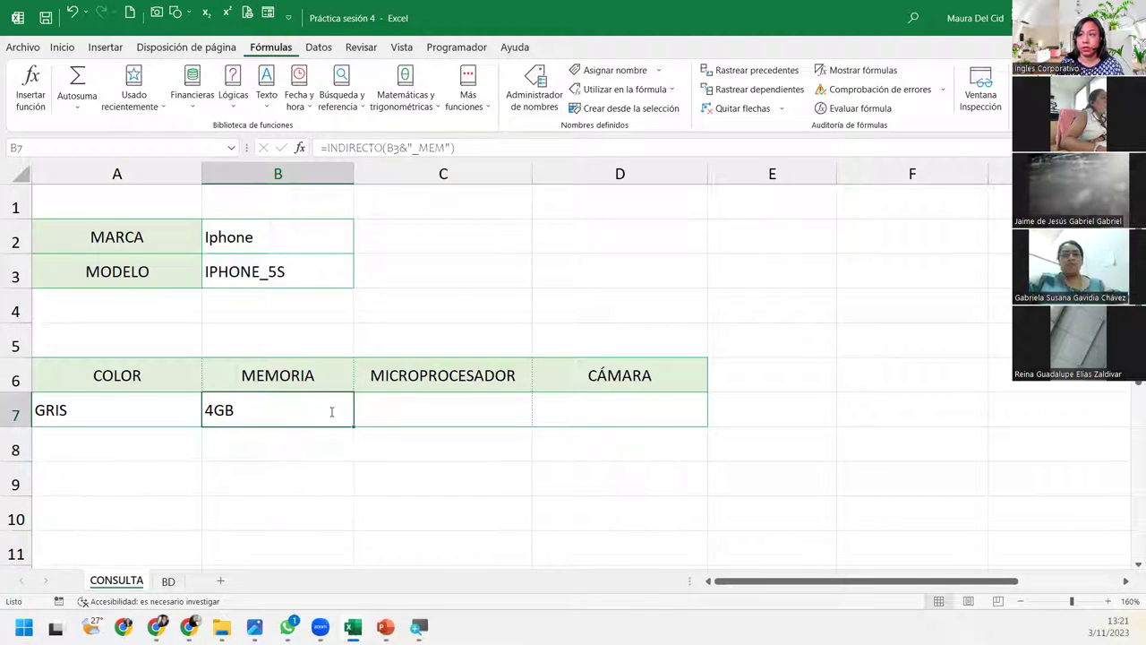
{"action": "key", "text": "F2"}
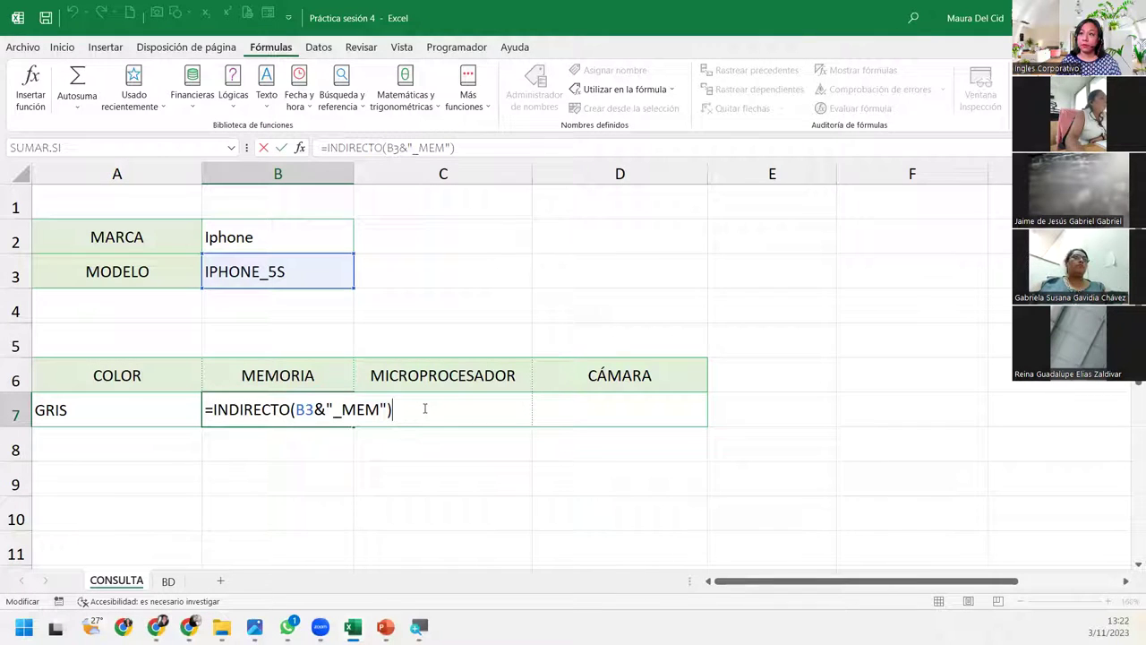
{"action": "key", "text": "Return"}
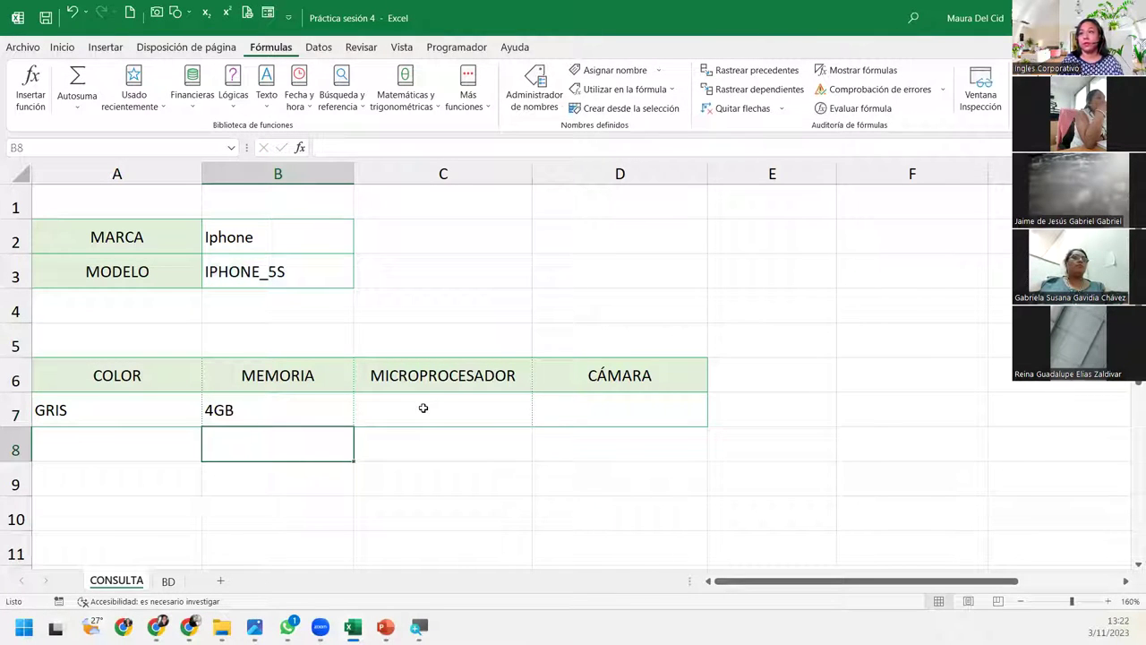
Set the brand to Samsung and the model to GALAXY_J5, checking B7's memory result
{"action": "left_click", "coordinate": [285, 283]}
{"action": "left_click", "coordinate": [333, 233]}
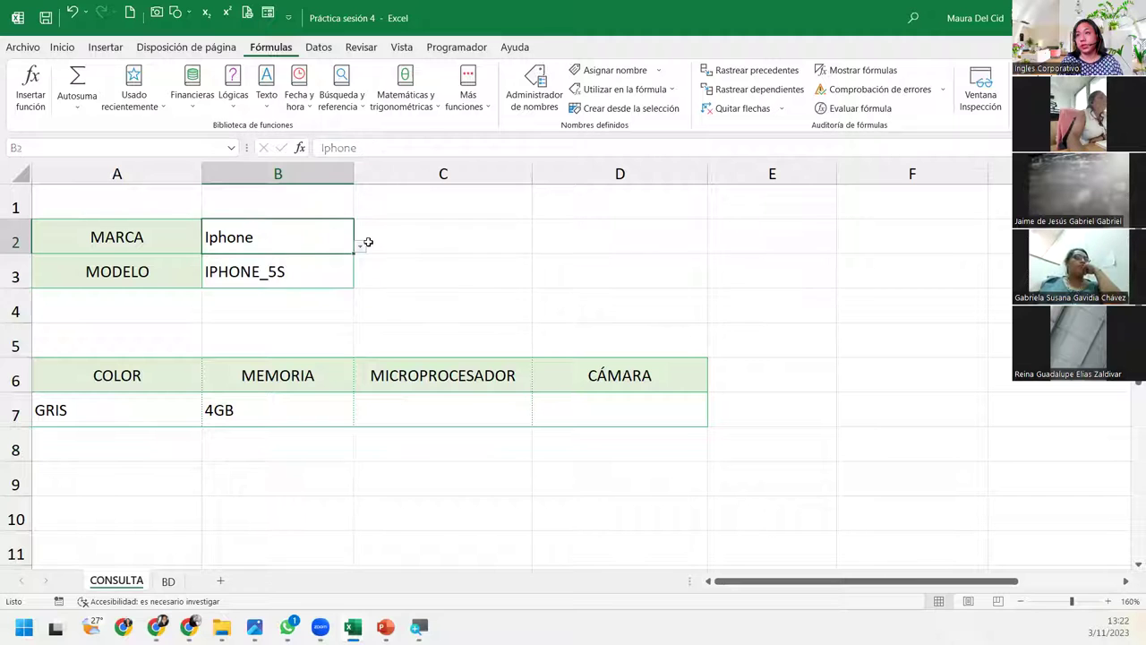
{"action": "left_click", "coordinate": [367, 244]}
{"action": "left_click", "coordinate": [324, 234]}
{"action": "left_click", "coordinate": [362, 248]}
{"action": "left_click", "coordinate": [223, 263]}
{"action": "left_click", "coordinate": [346, 278]}
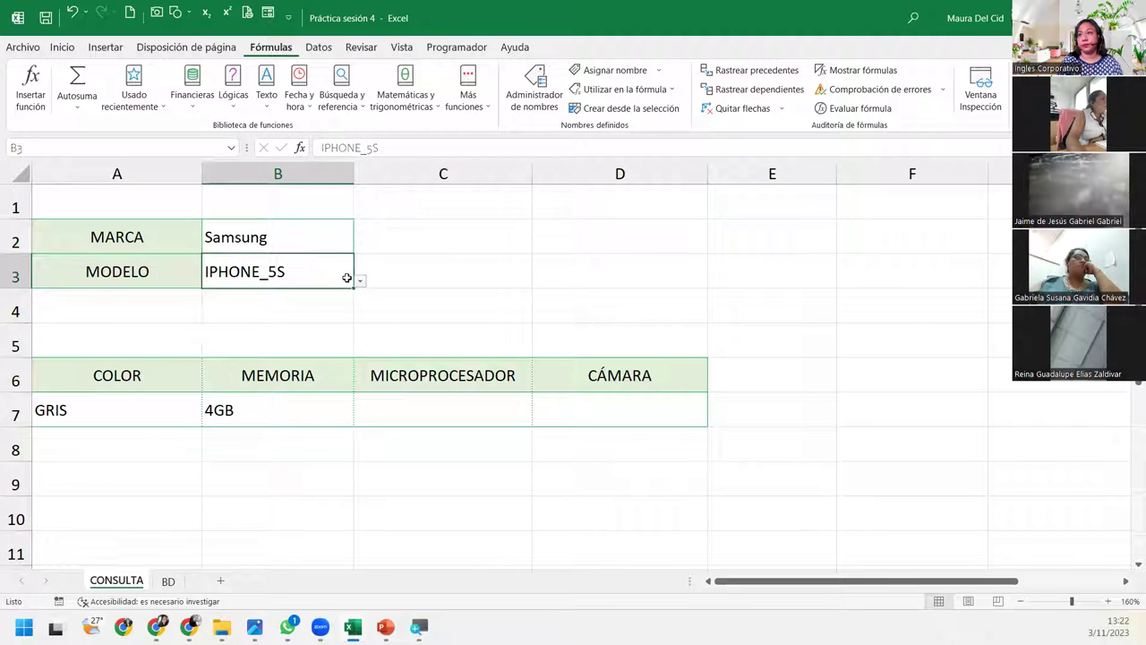
{"action": "left_click", "coordinate": [359, 280]}
{"action": "left_click", "coordinate": [244, 300]}
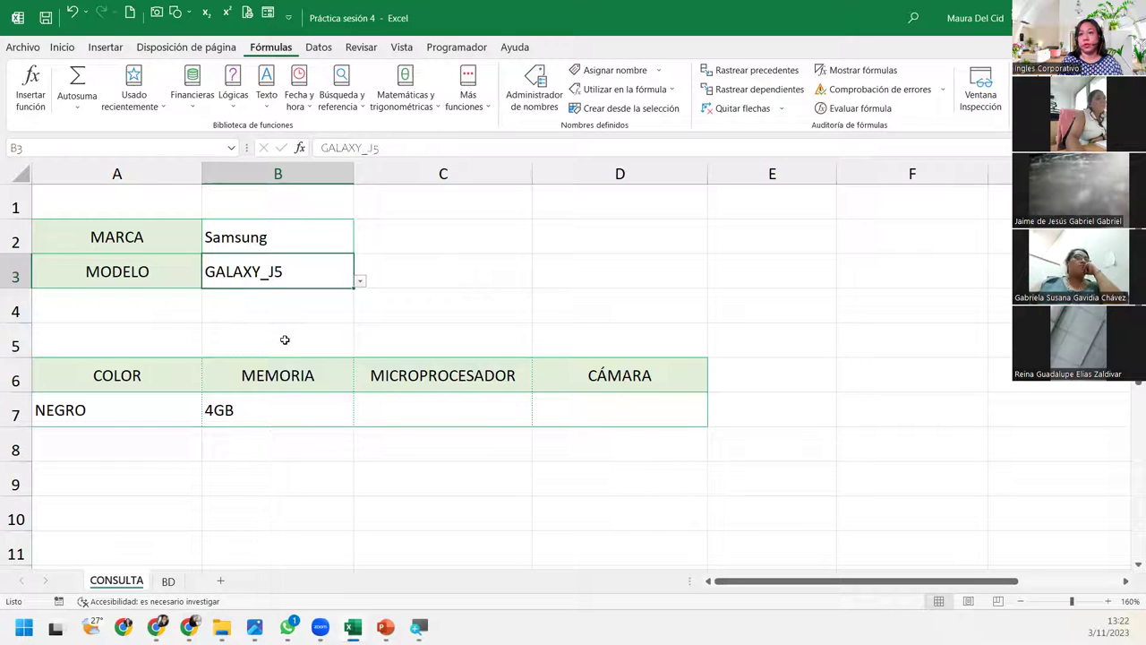
{"action": "left_click", "coordinate": [252, 398]}
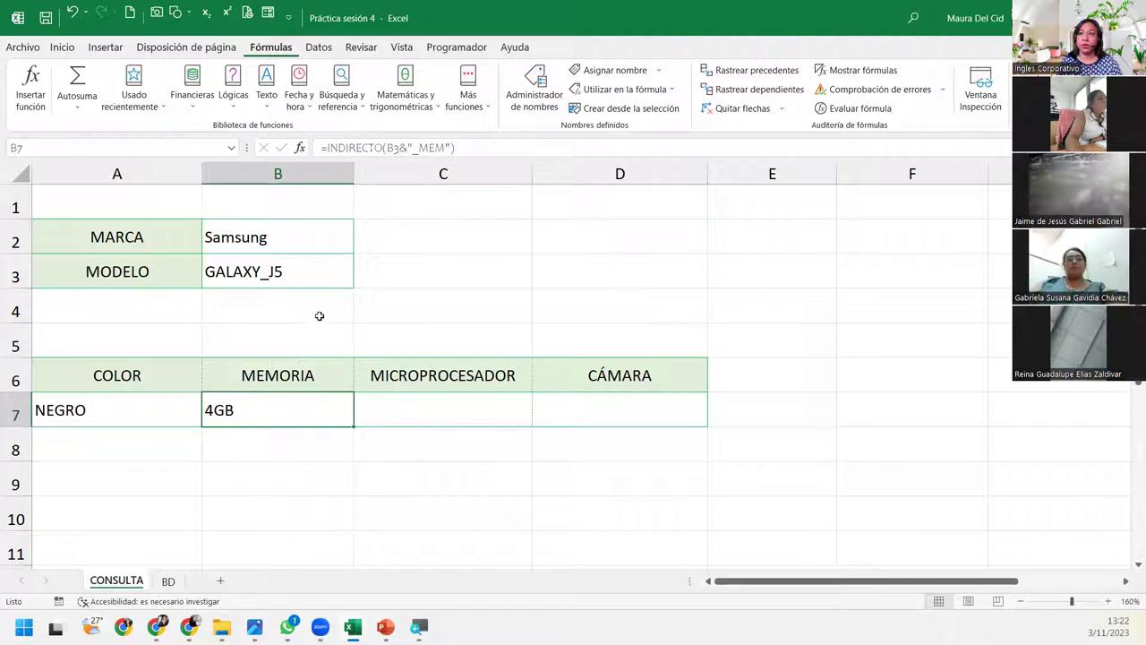
Test the lookups with GALAXY_S5, then switch the model back to GALAXY_J5
{"action": "left_click", "coordinate": [322, 263]}
{"action": "left_click", "coordinate": [360, 280]}
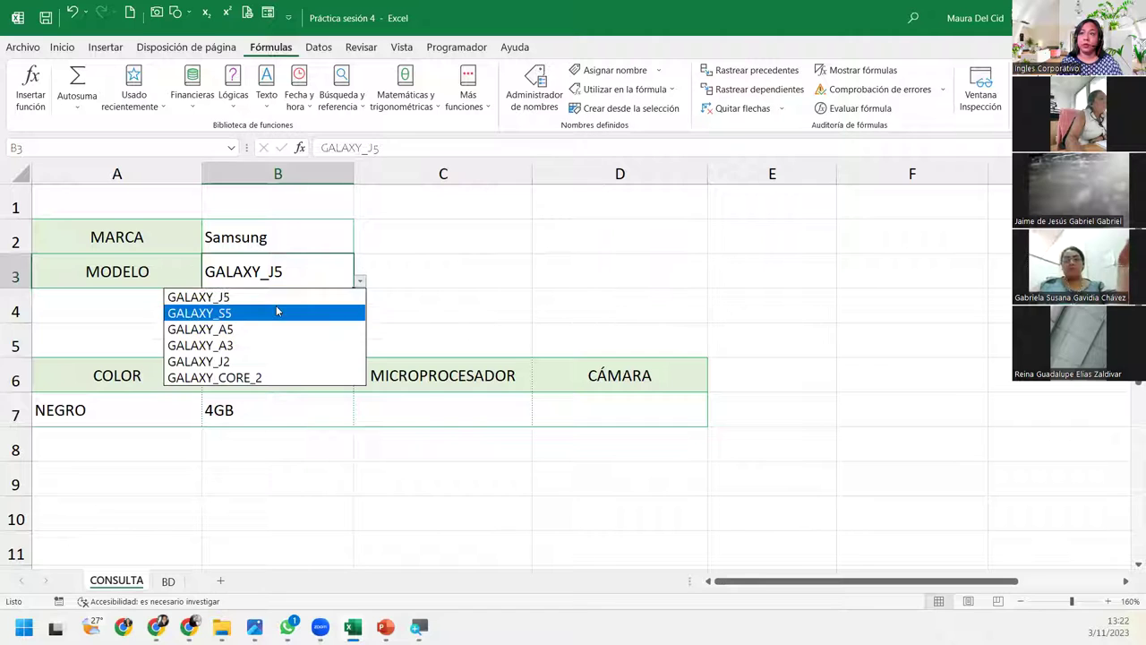
{"action": "left_click", "coordinate": [276, 308]}
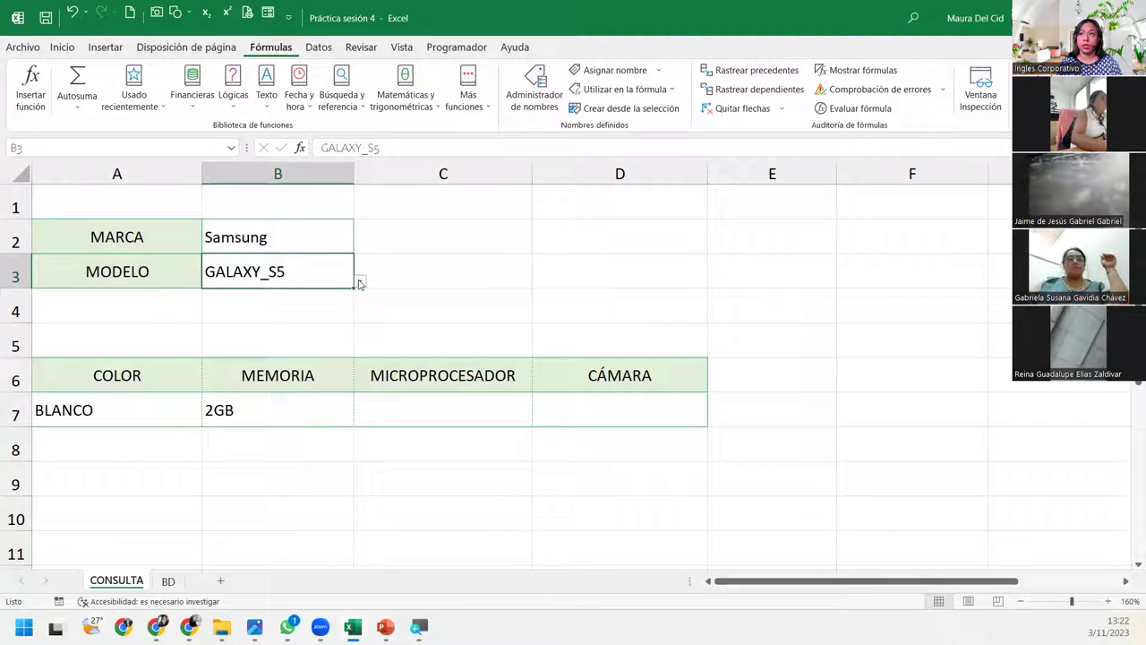
{"action": "left_click", "coordinate": [359, 281]}
{"action": "left_click", "coordinate": [271, 297]}
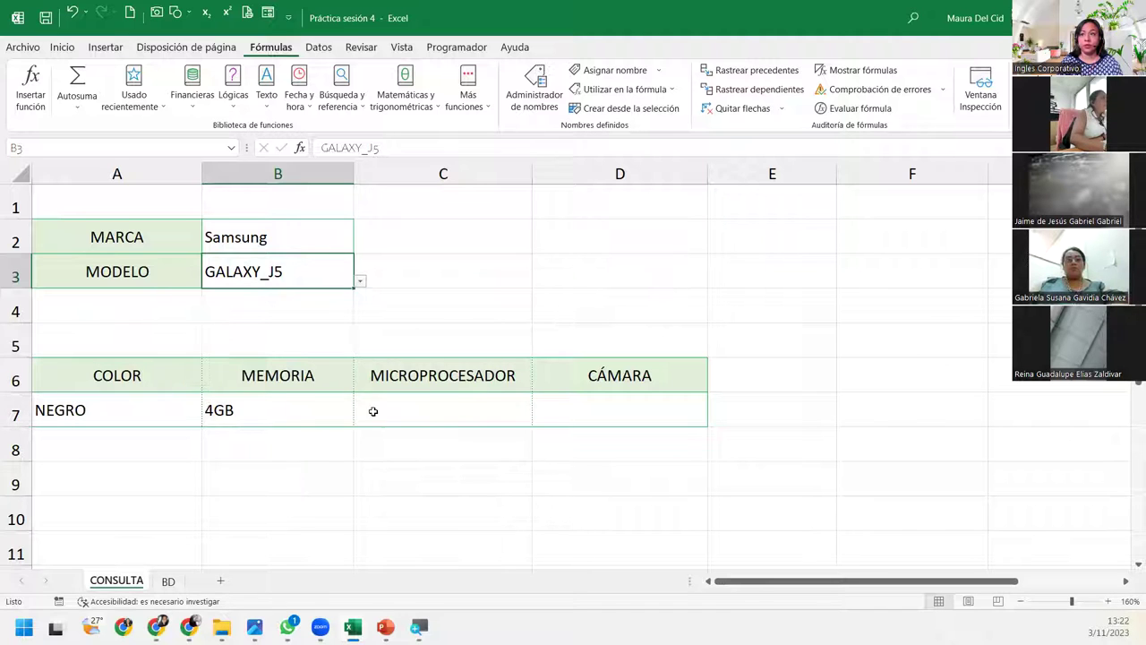
{"action": "left_click", "coordinate": [408, 405]}
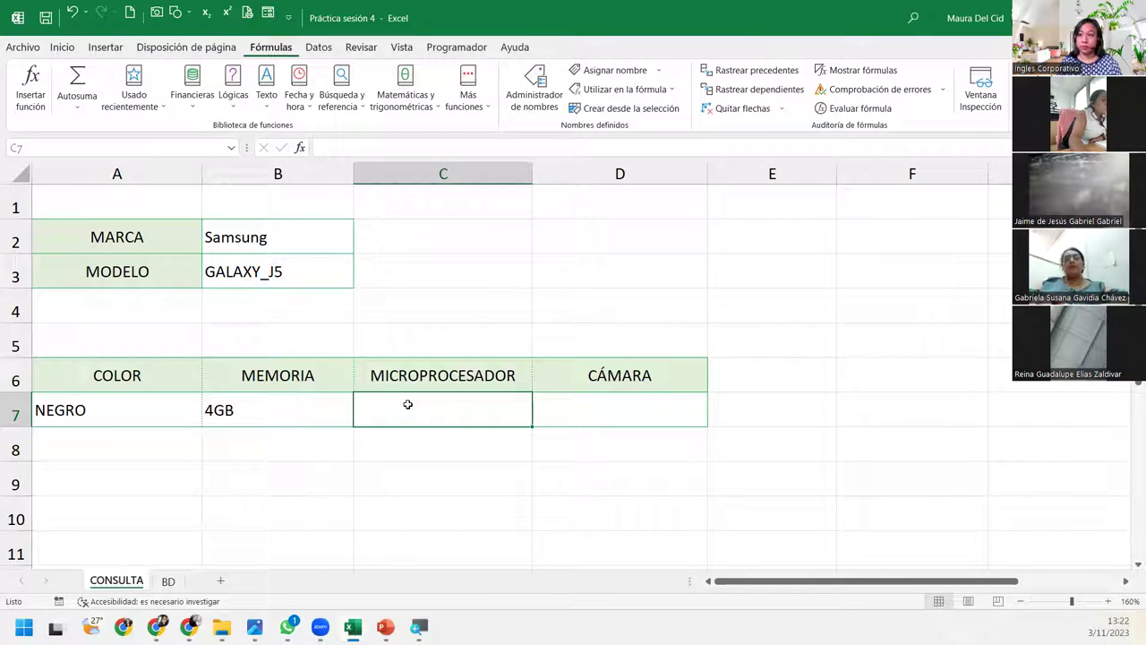
{"action": "left_click", "coordinate": [134, 406]}
{"action": "double_click", "coordinate": [134, 408]}
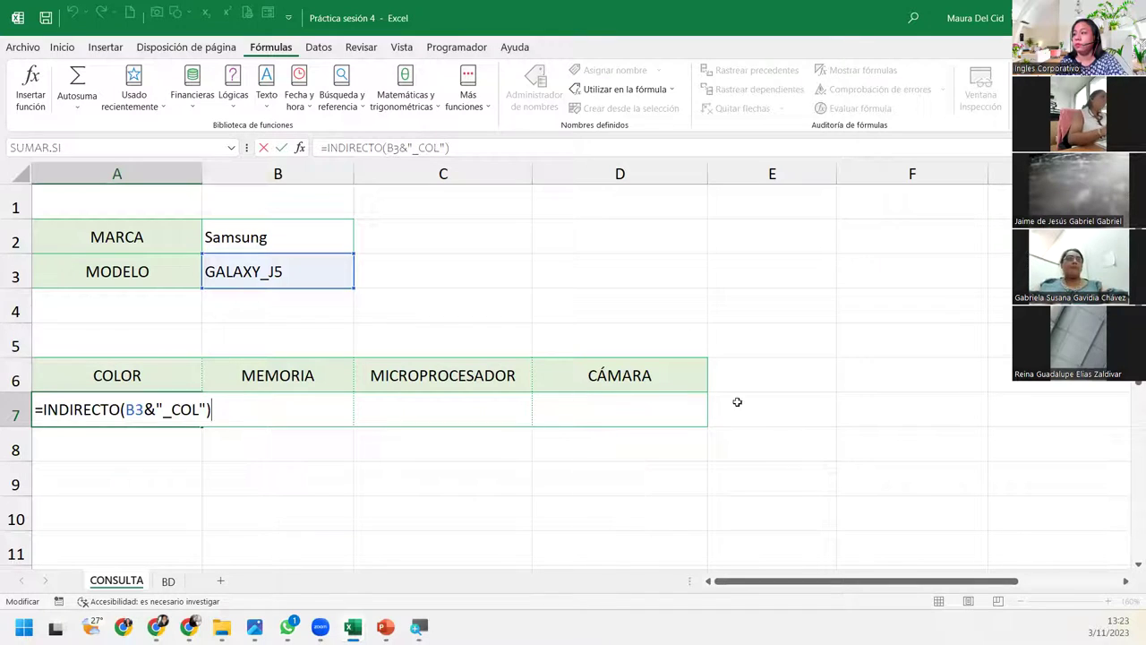
{"action": "key", "text": "Escape"}
{"action": "left_click", "coordinate": [1108, 601]}
{"action": "left_click", "coordinate": [1108, 602]}
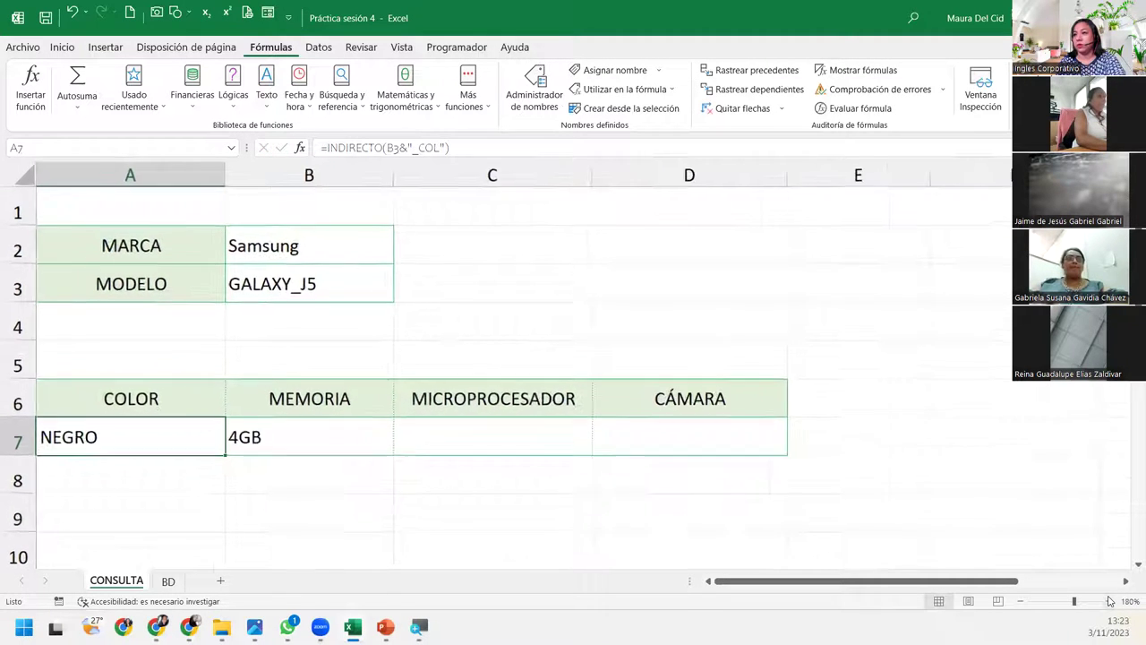
{"action": "double_click", "coordinate": [149, 440]}
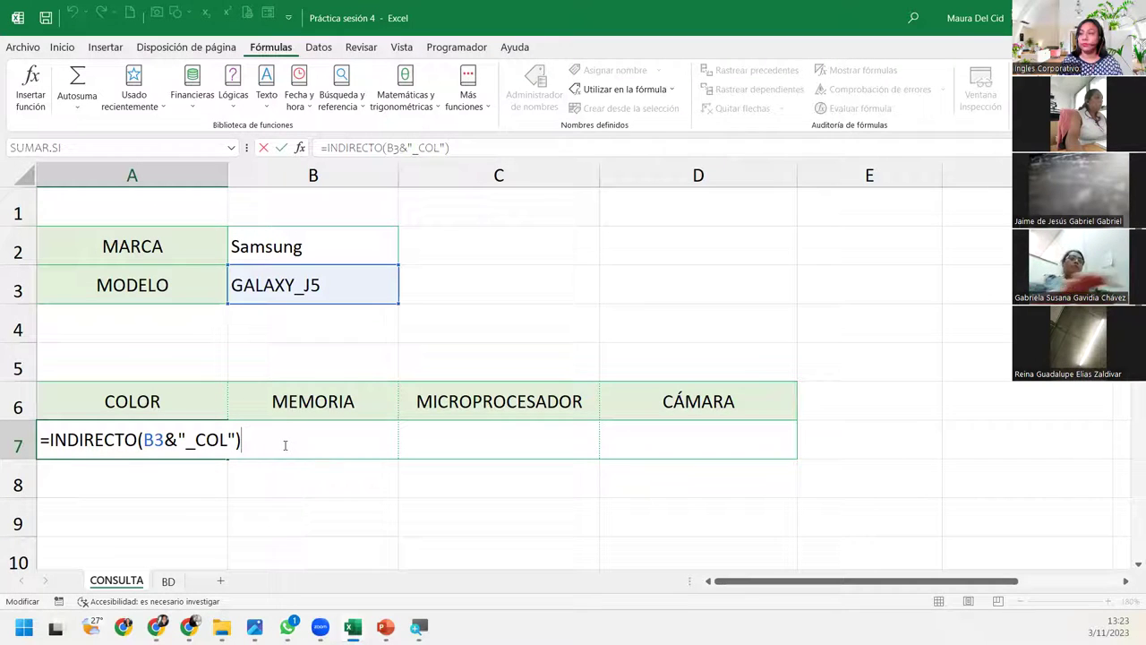
{"action": "key", "text": "Return"}
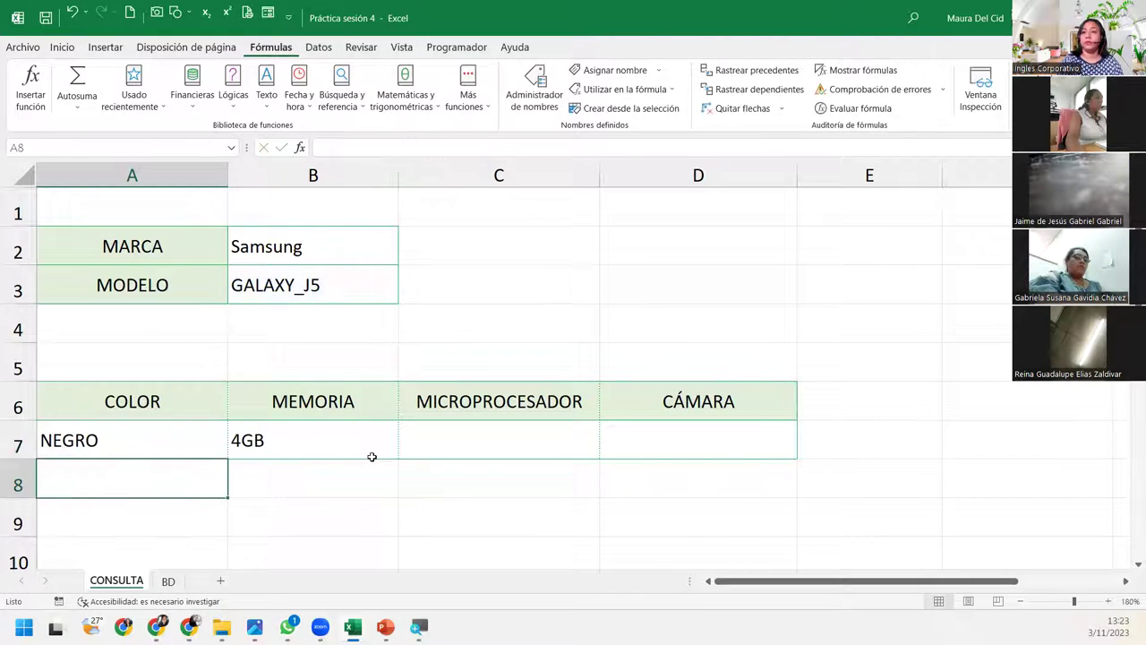
{"action": "double_click", "coordinate": [391, 440]}
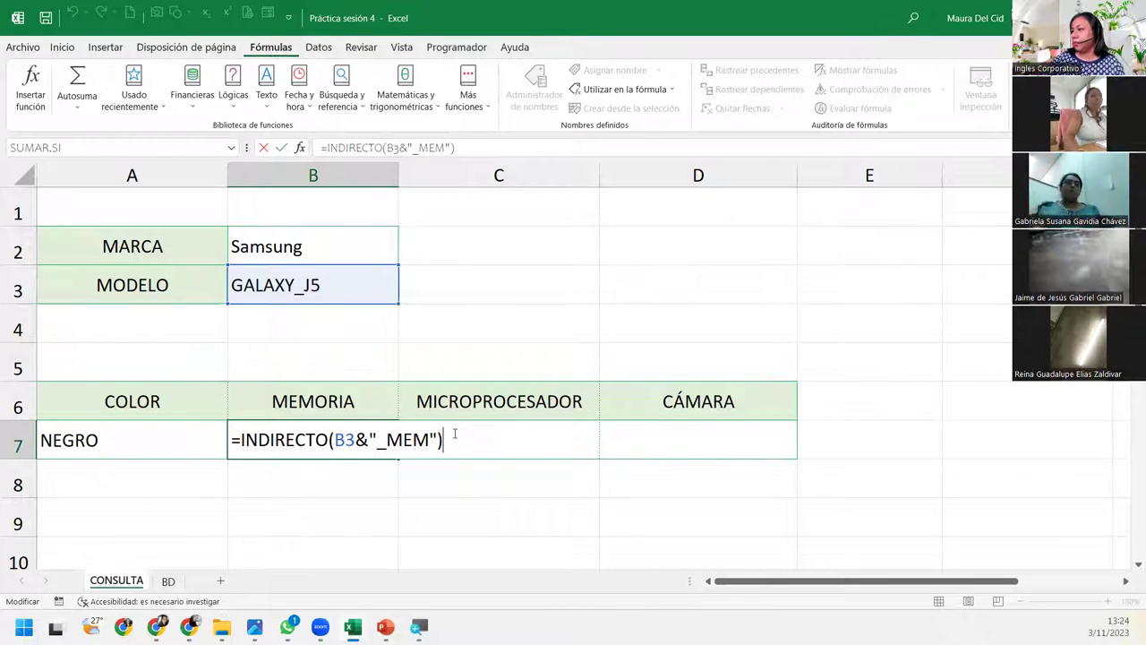
Enter =INDIRECTO(B3&"_MIC") in C7, returning 2.7GHZ, and open Evaluar fórmula on it
{"action": "key", "text": "Return"}
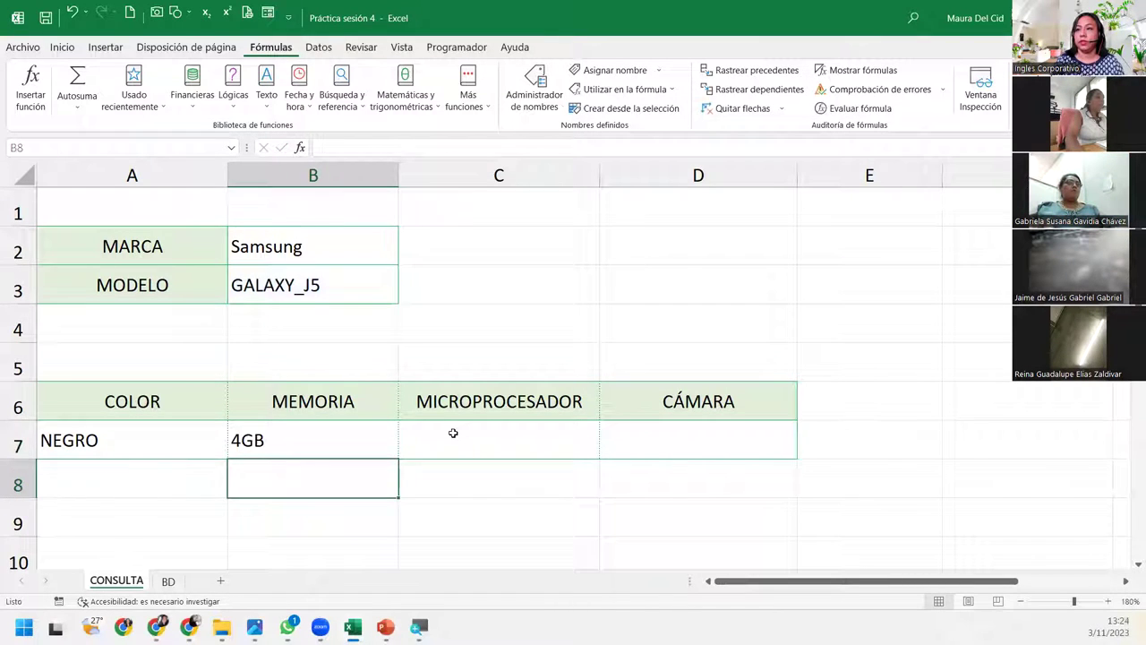
{"action": "left_click", "coordinate": [453, 433]}
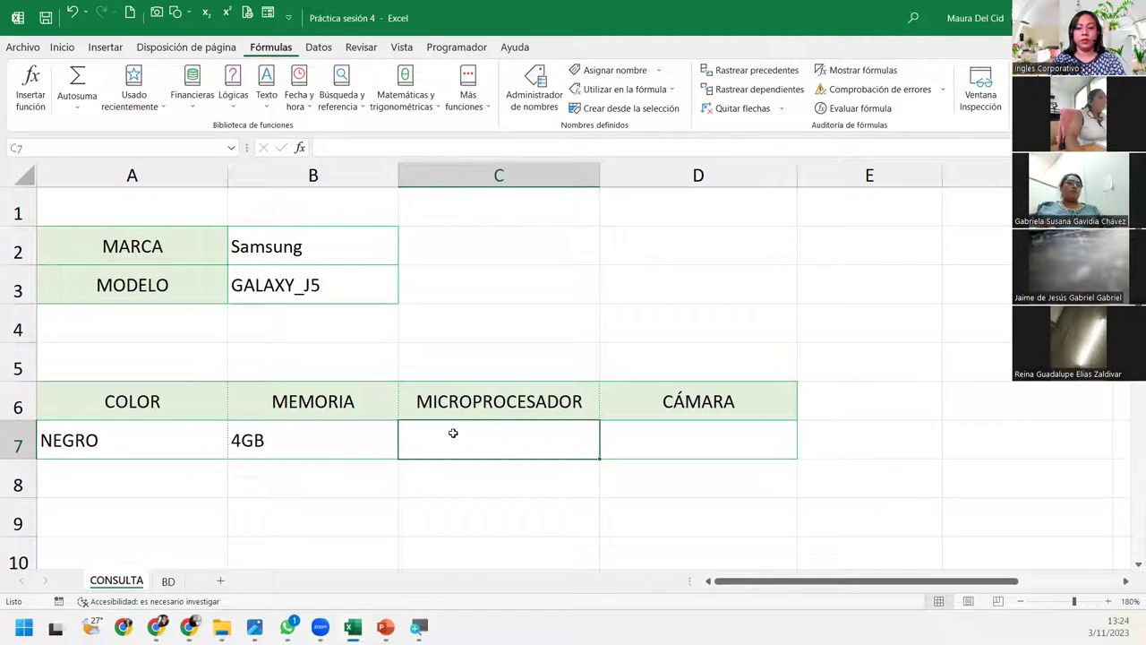
{"action": "type", "text": "=INDI"}
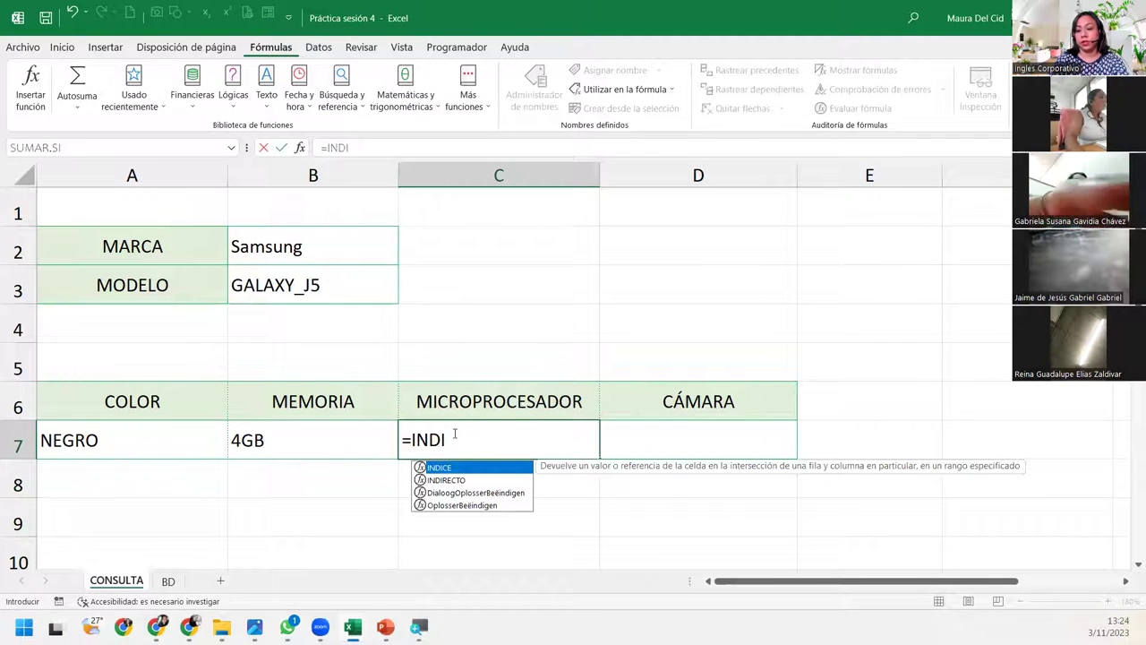
{"action": "double_click", "coordinate": [446, 480]}
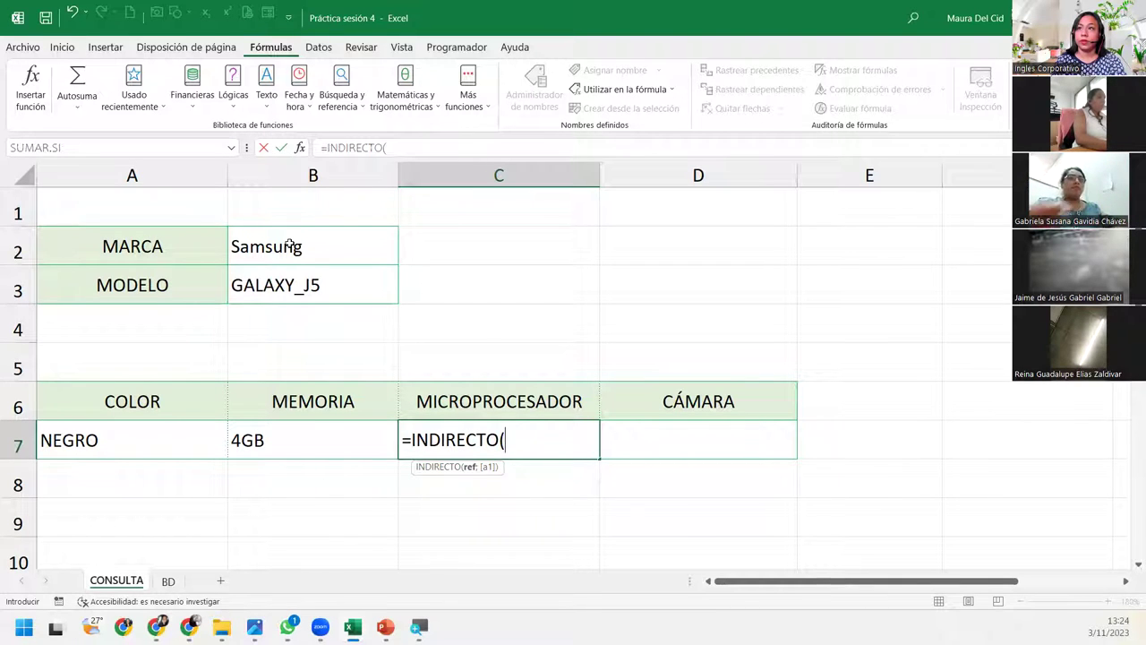
{"action": "left_click", "coordinate": [260, 286]}
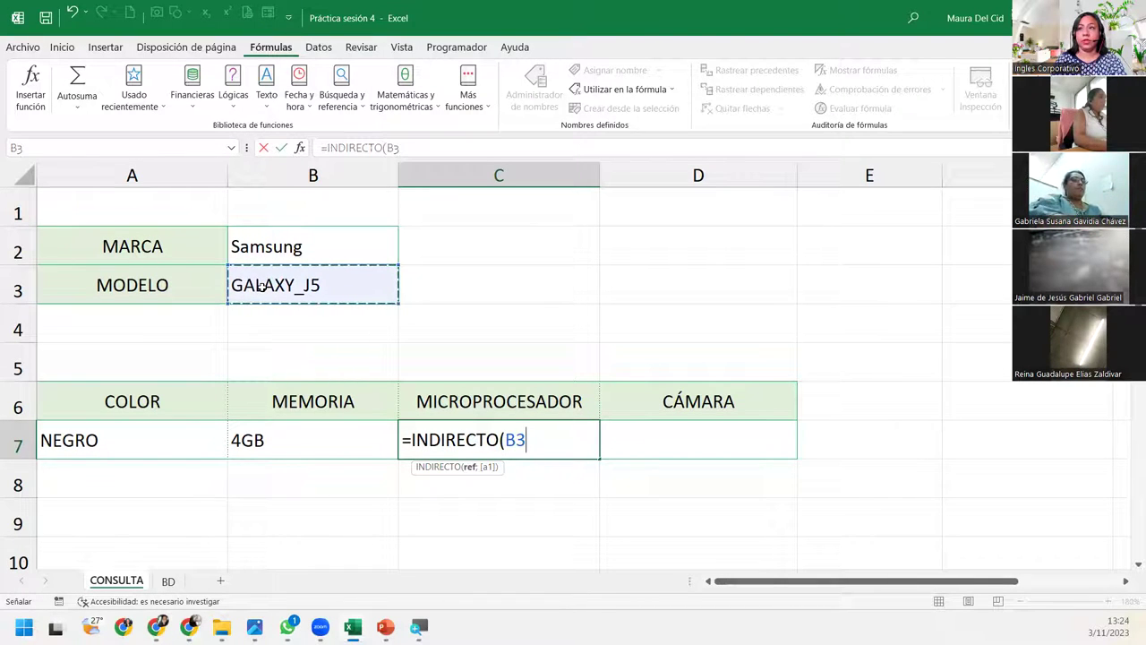
{"action": "type", "text": "&"}
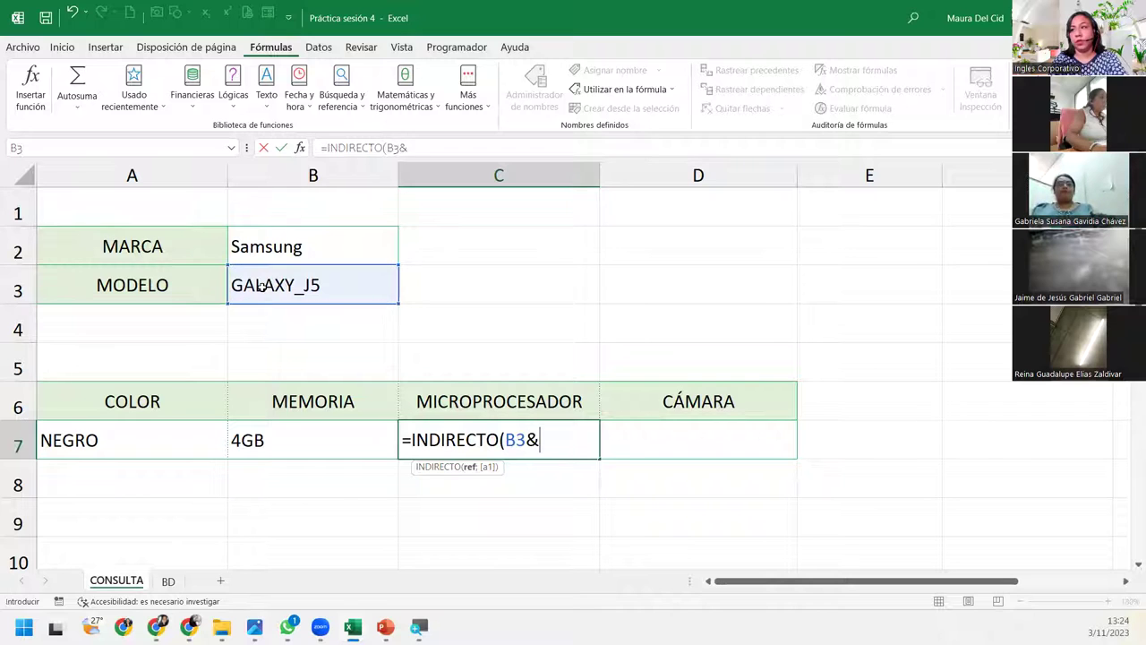
{"action": "type", "text": "\""}
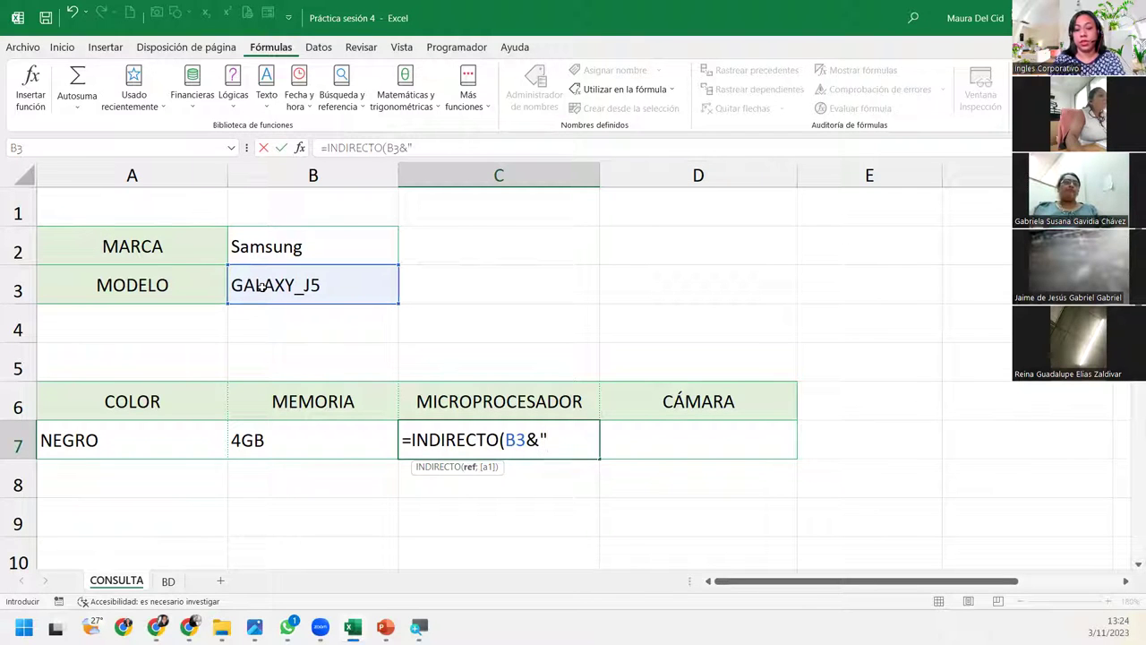
{"action": "type", "text": "_MIC\""}
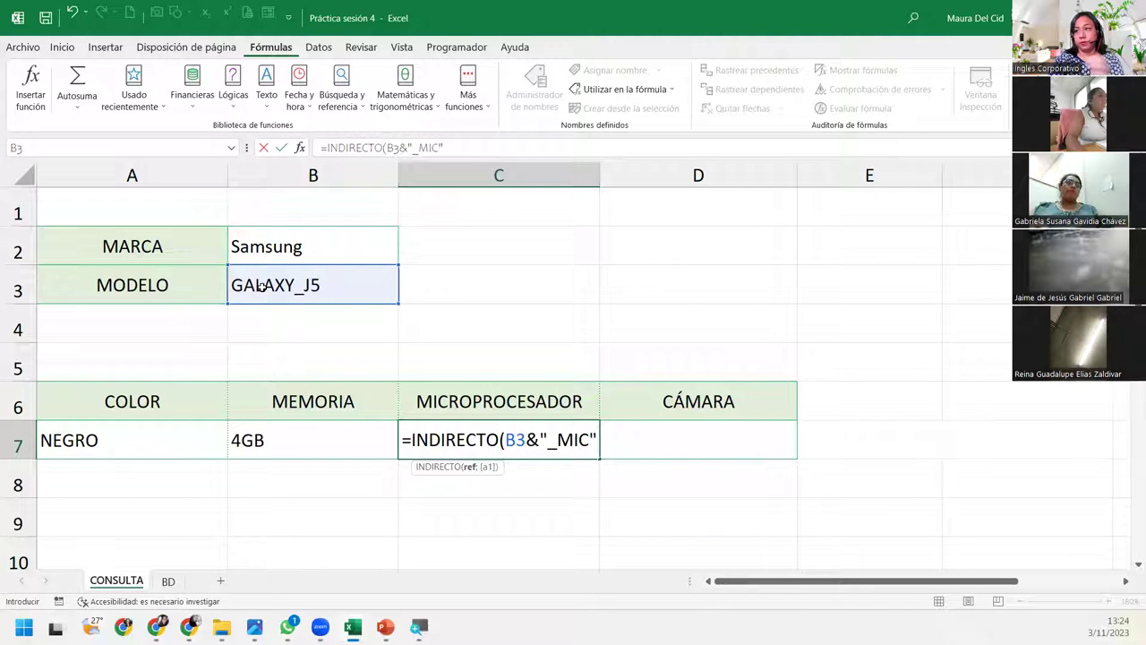
{"action": "type", "text": ")"}
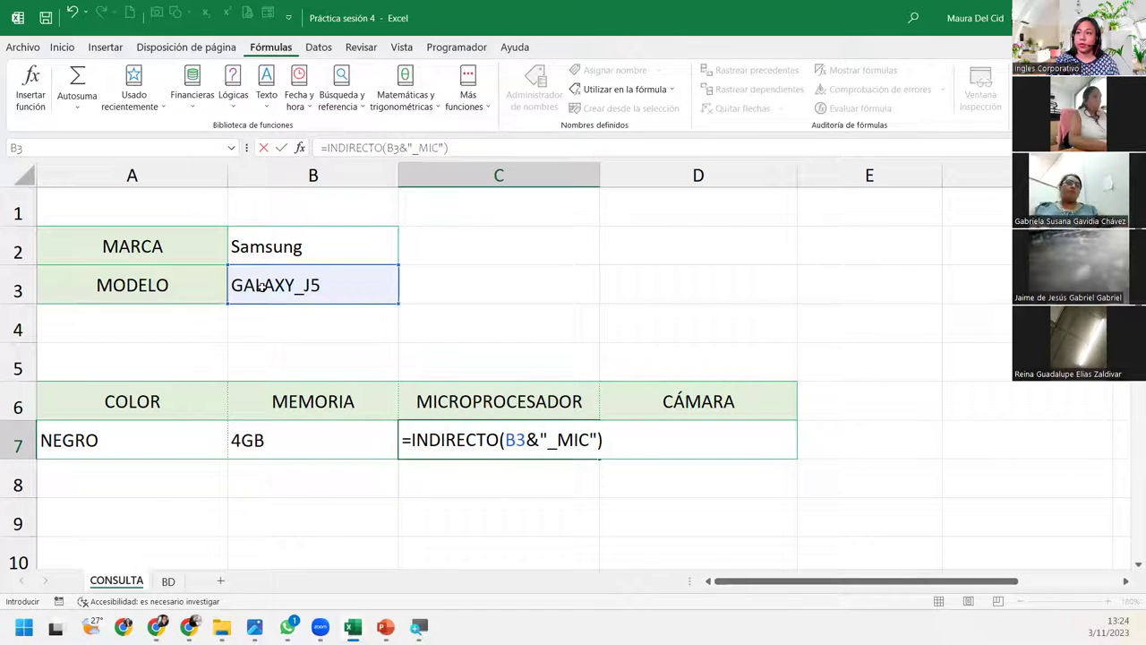
{"action": "key", "text": "Return"}
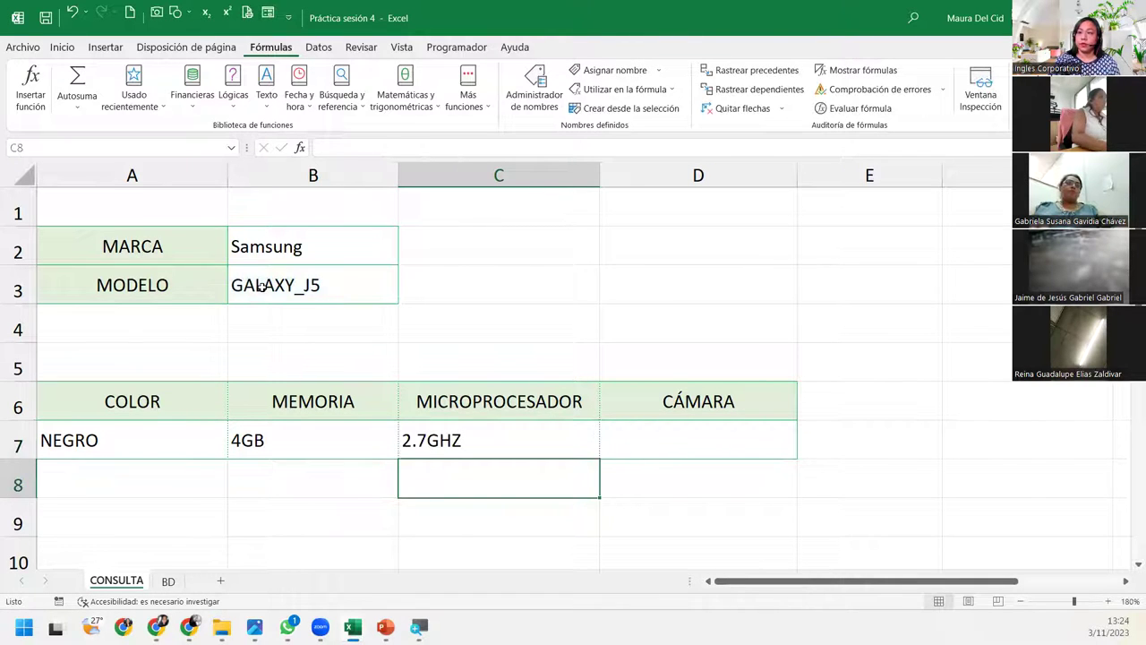
{"action": "key", "text": "Up"}
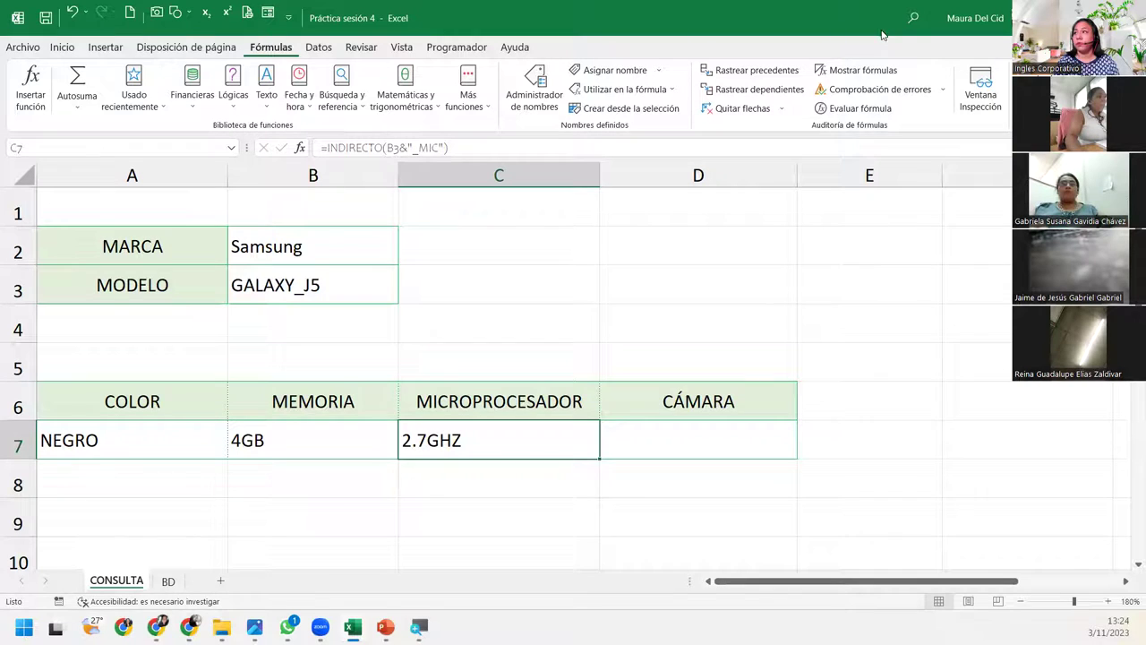
{"action": "left_click", "coordinate": [860, 108]}
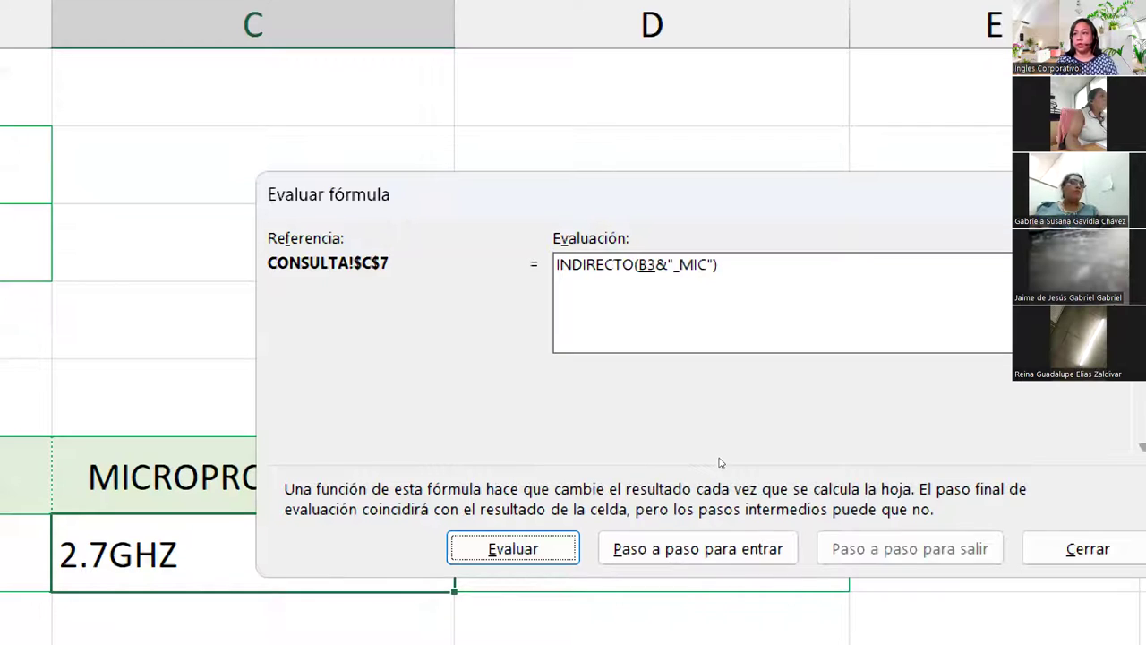
{"action": "key", "text": "Return"}
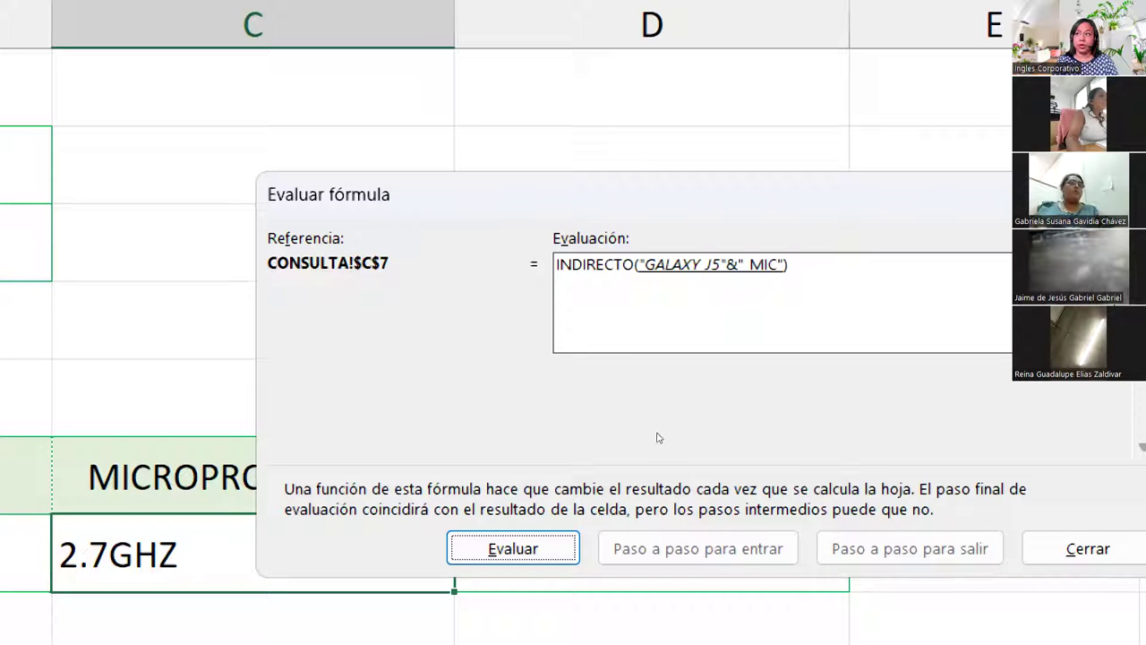
{"action": "key", "text": "Return"}
{"action": "key", "text": "Return"}
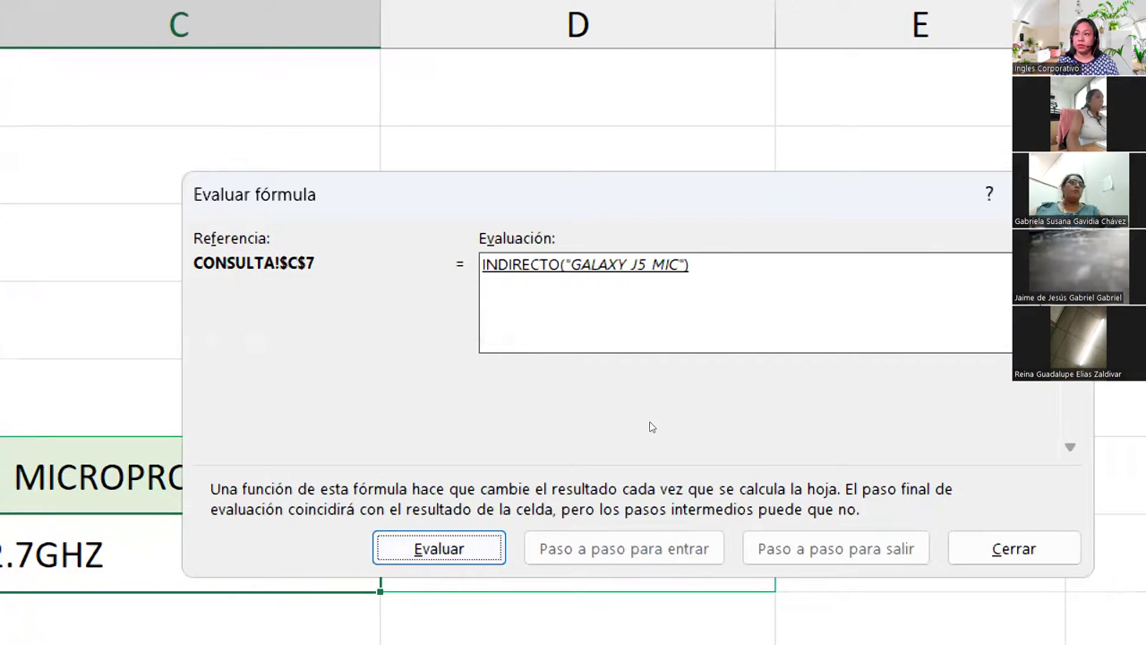
{"action": "key", "text": "space"}
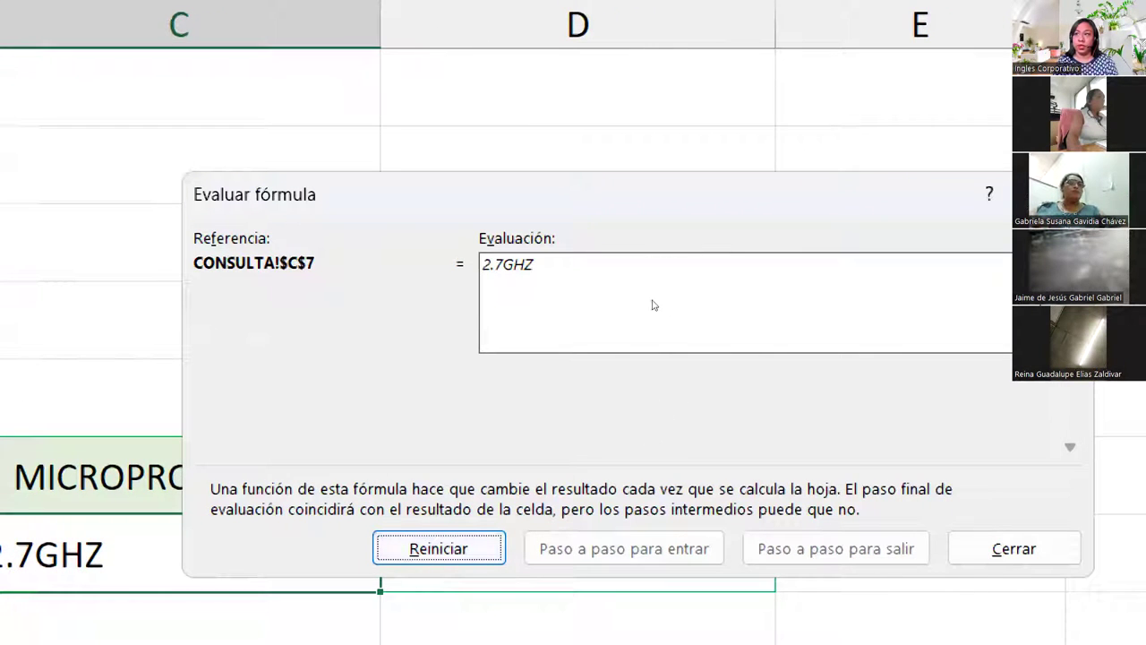
{"action": "key", "text": "Escape"}
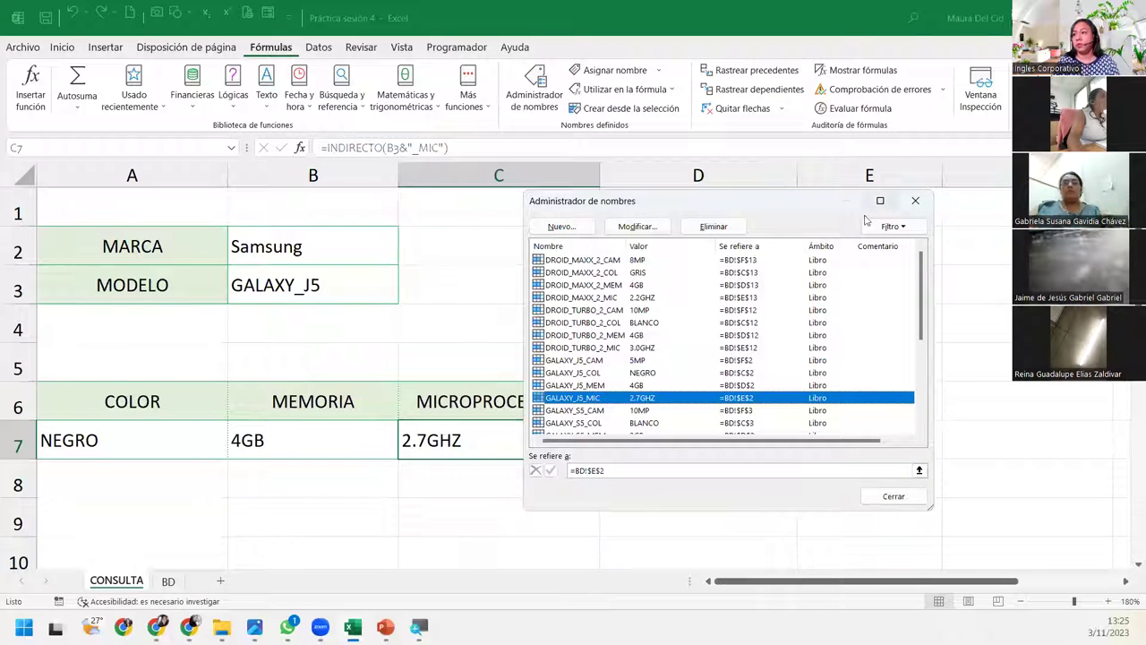
{"action": "left_click", "coordinate": [915, 201]}
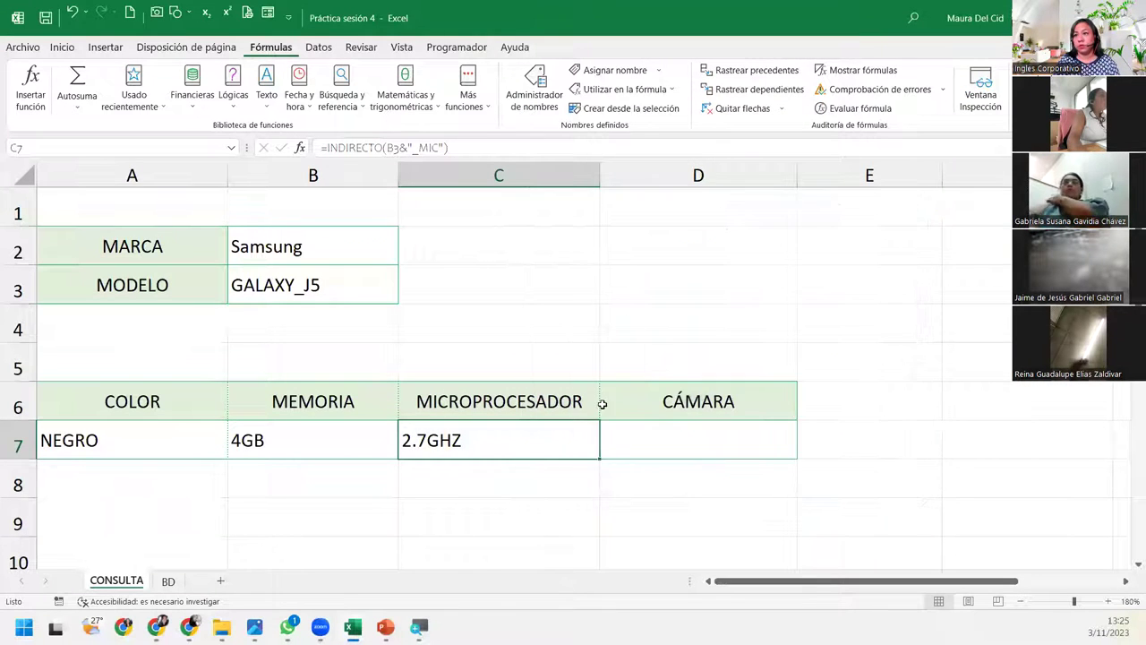
{"action": "double_click", "coordinate": [537, 428]}
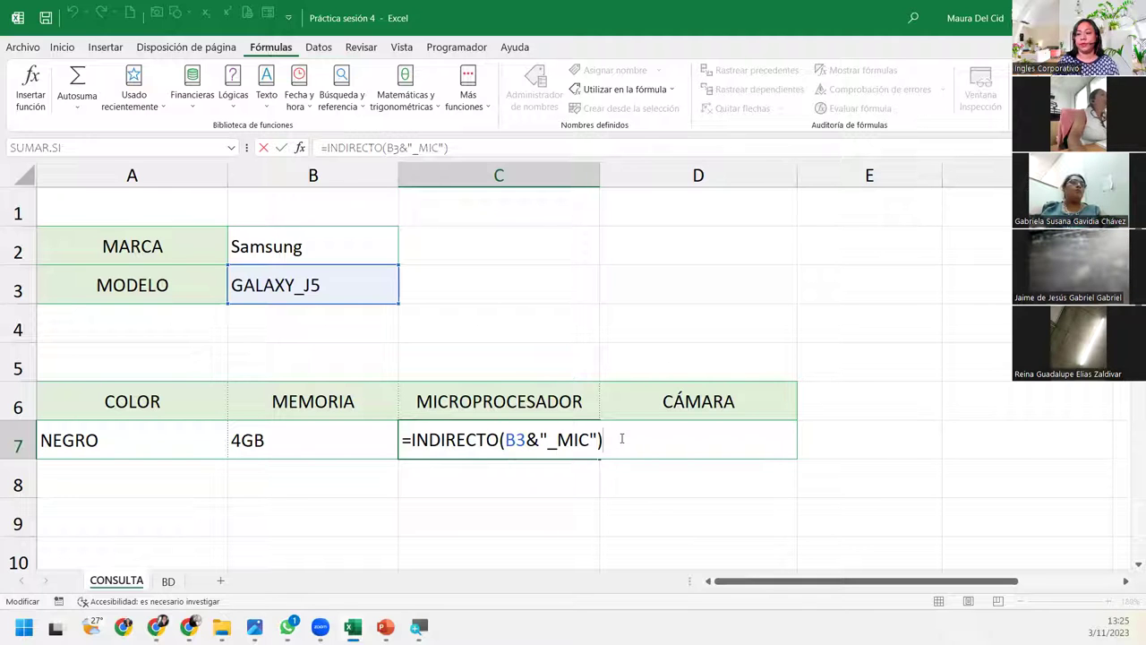
{"action": "key", "text": "Return"}
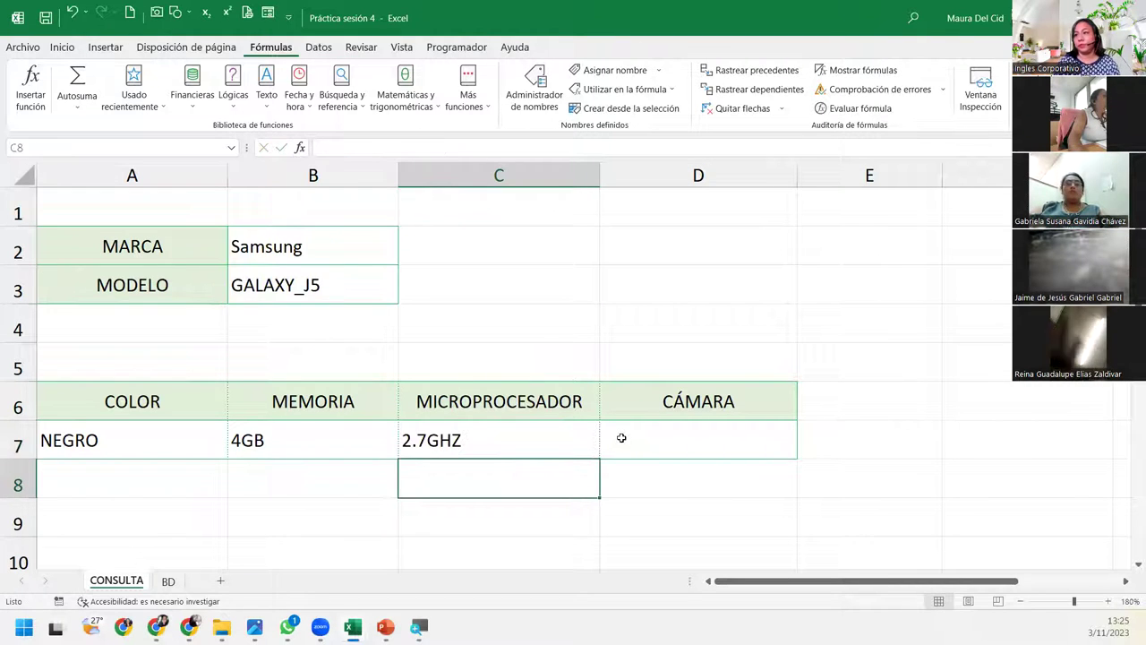
{"action": "left_click", "coordinate": [622, 439]}
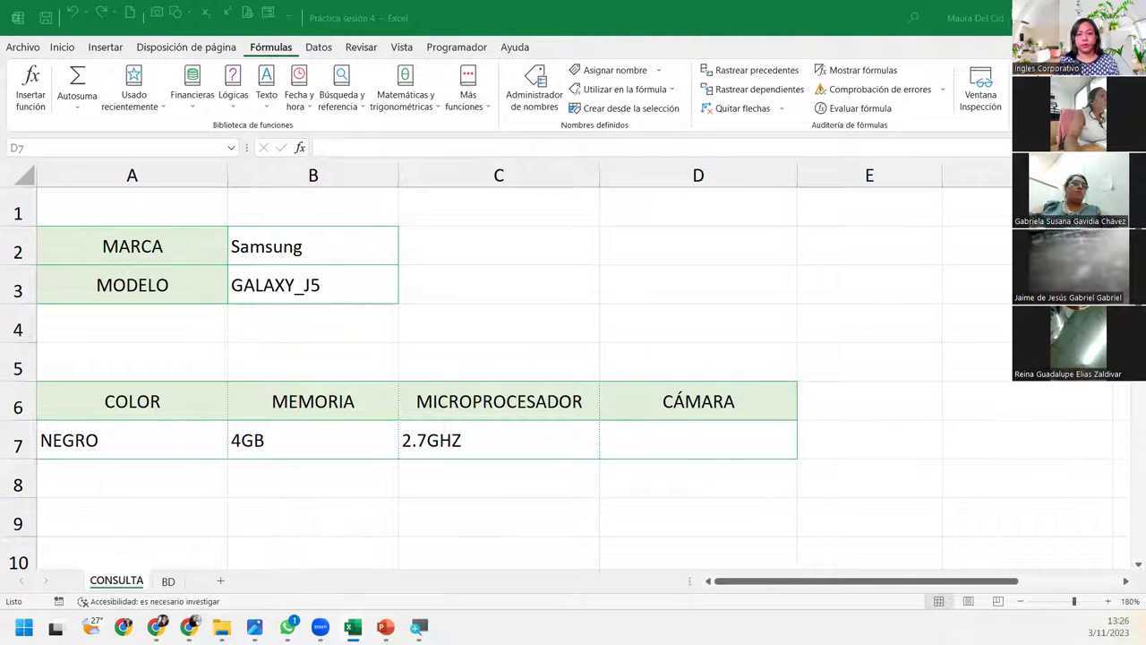
{"action": "key", "text": "F2"}
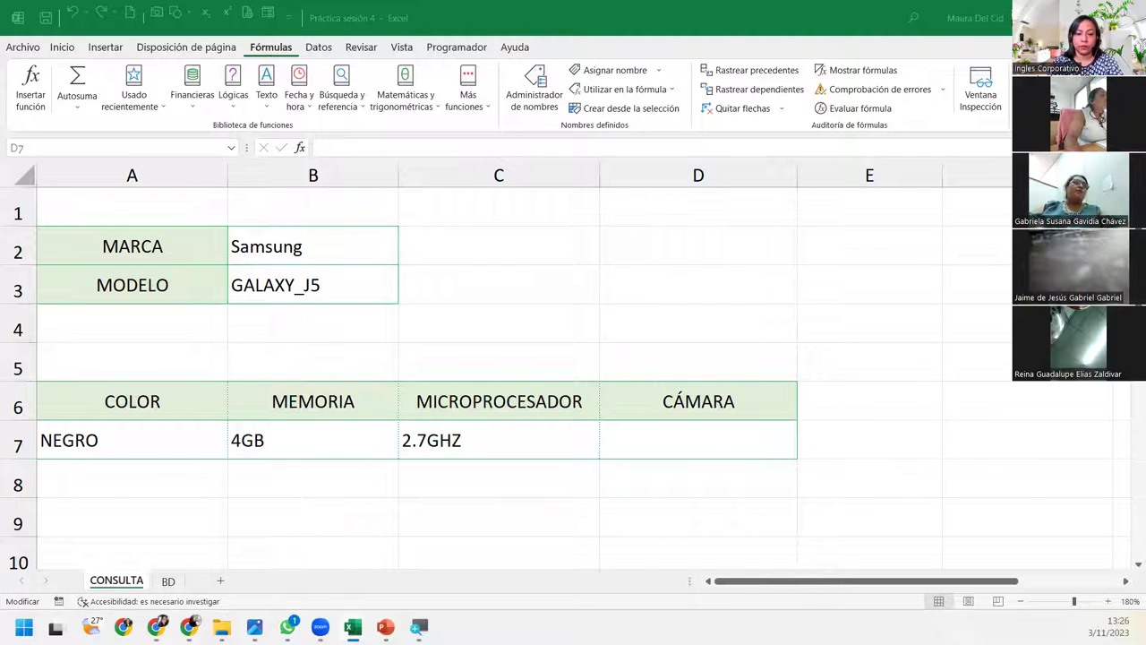
{"action": "key", "text": "Escape"}
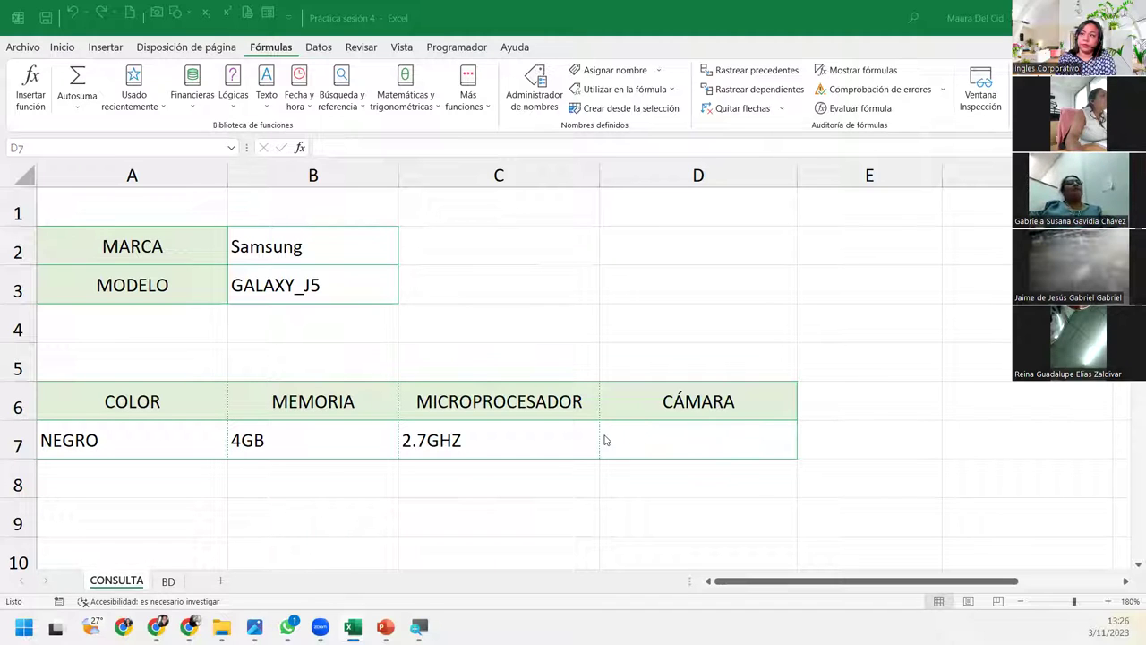
{"action": "left_click", "coordinate": [645, 435]}
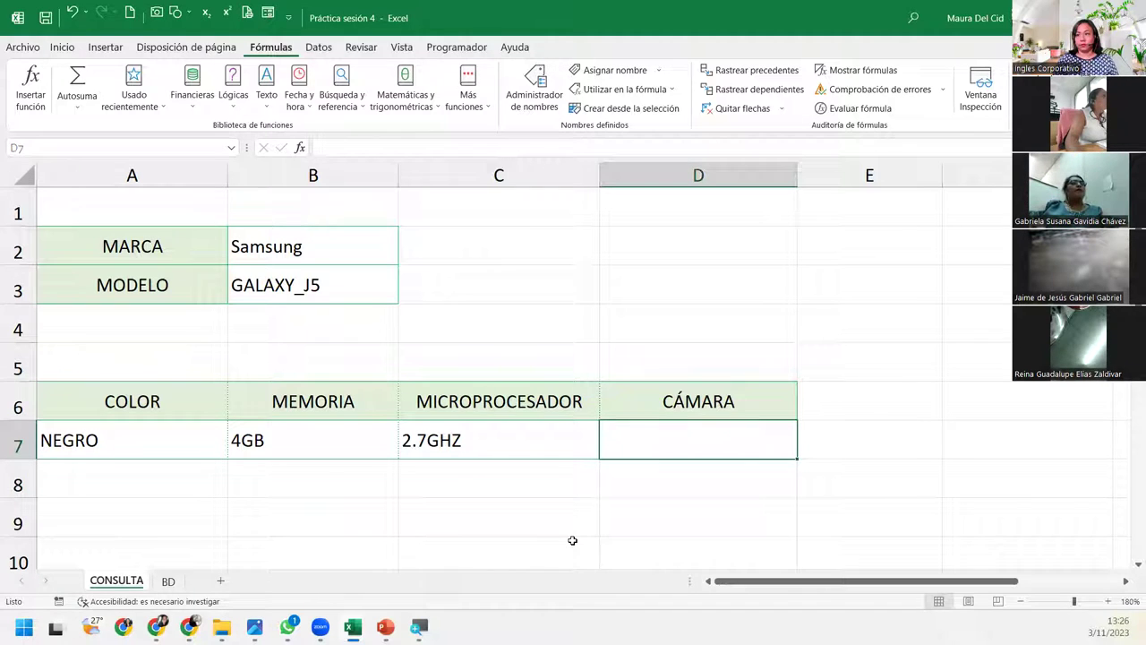
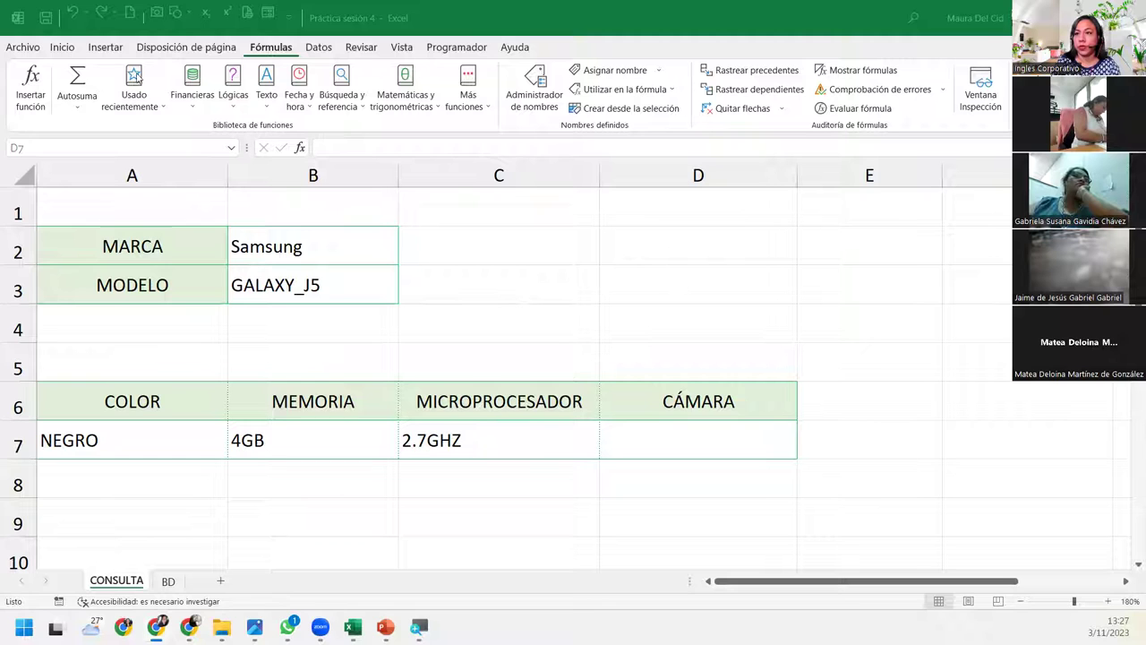
Briefly try GALAXY_CORE_2 as the model in B3, then keep GALAXY_J5
{"action": "left_click", "coordinate": [327, 284]}
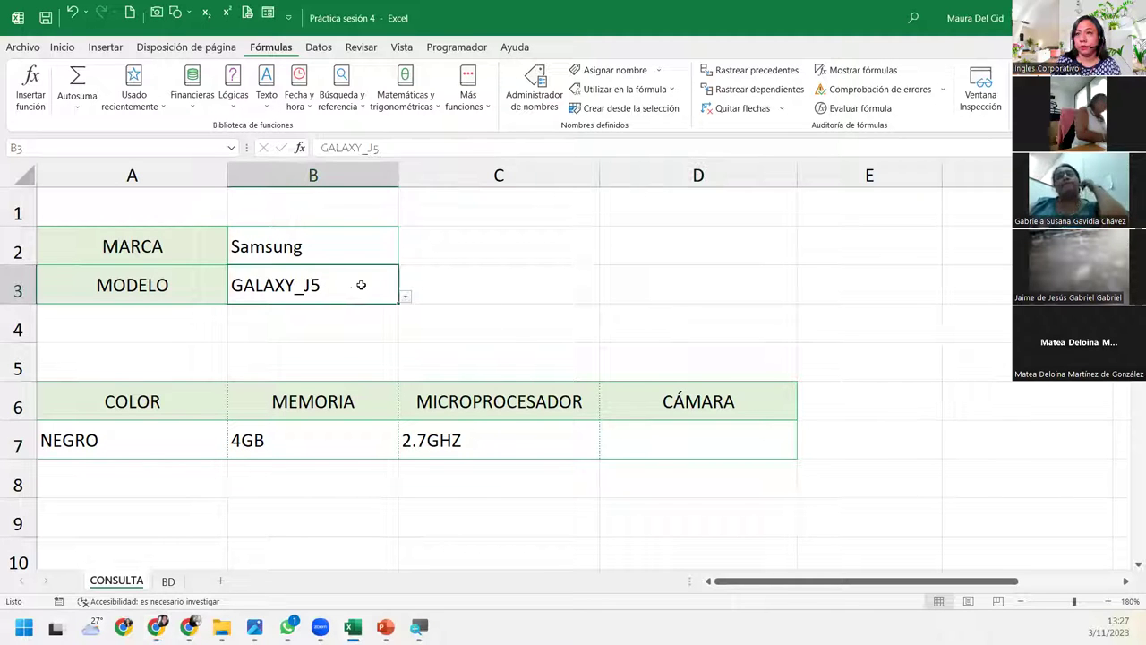
{"action": "left_click", "coordinate": [405, 295]}
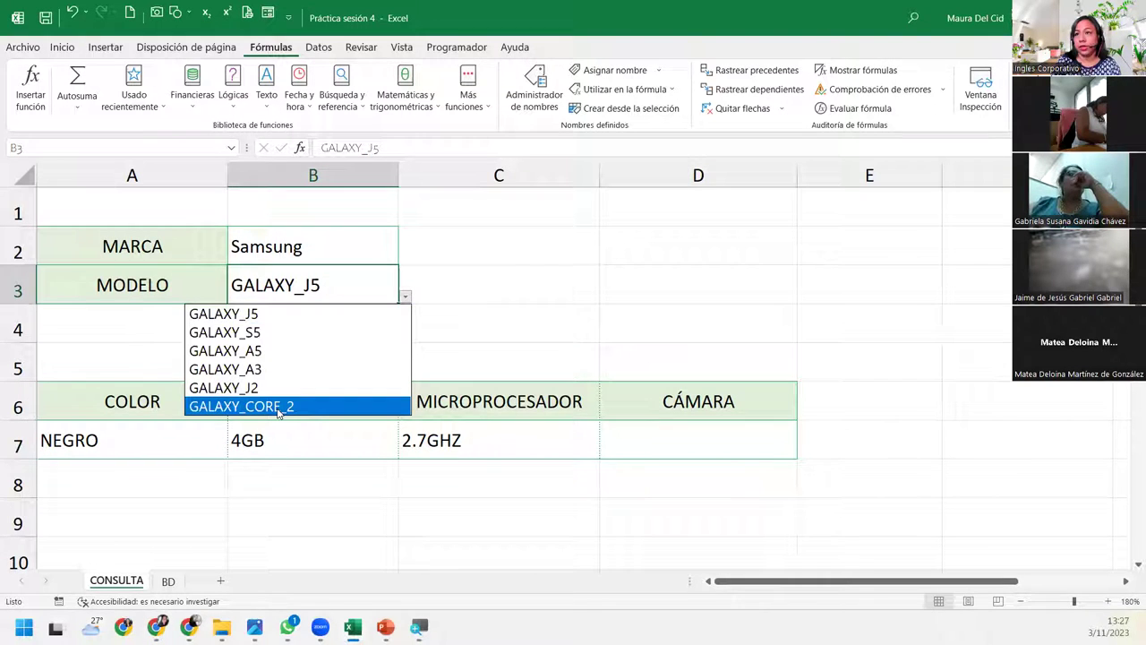
{"action": "left_click", "coordinate": [279, 407]}
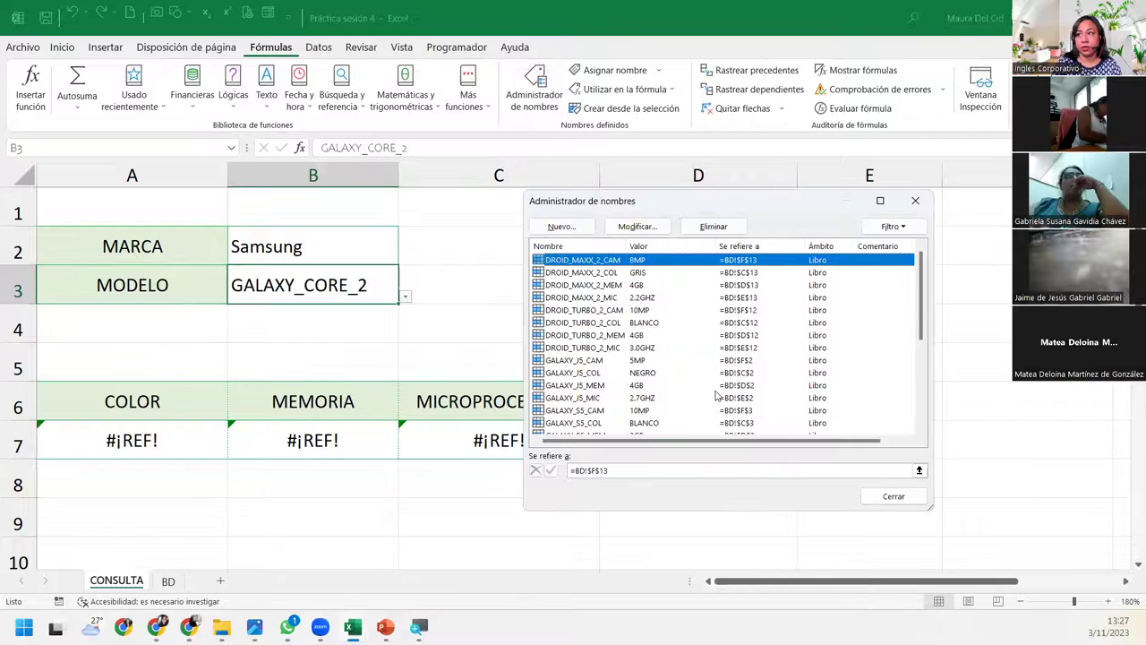
{"action": "scroll", "coordinate": [716, 394], "scroll_direction": "down", "scroll_amount": 5}
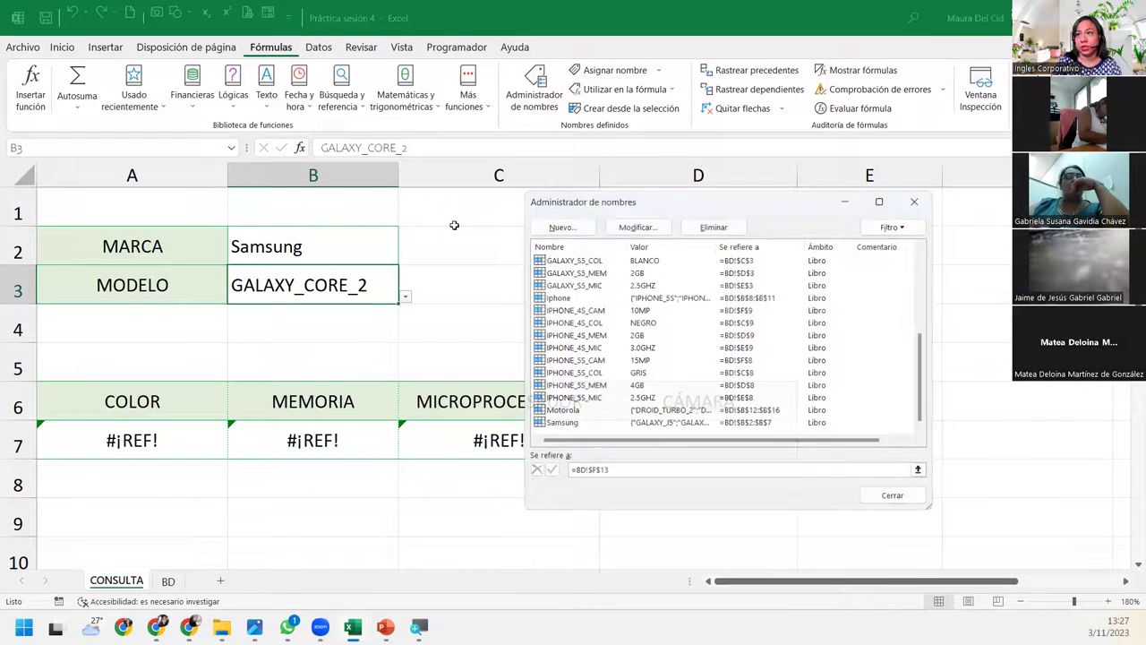
{"action": "key", "text": "Escape"}
{"action": "left_click", "coordinate": [406, 296]}
{"action": "key", "text": "Escape"}
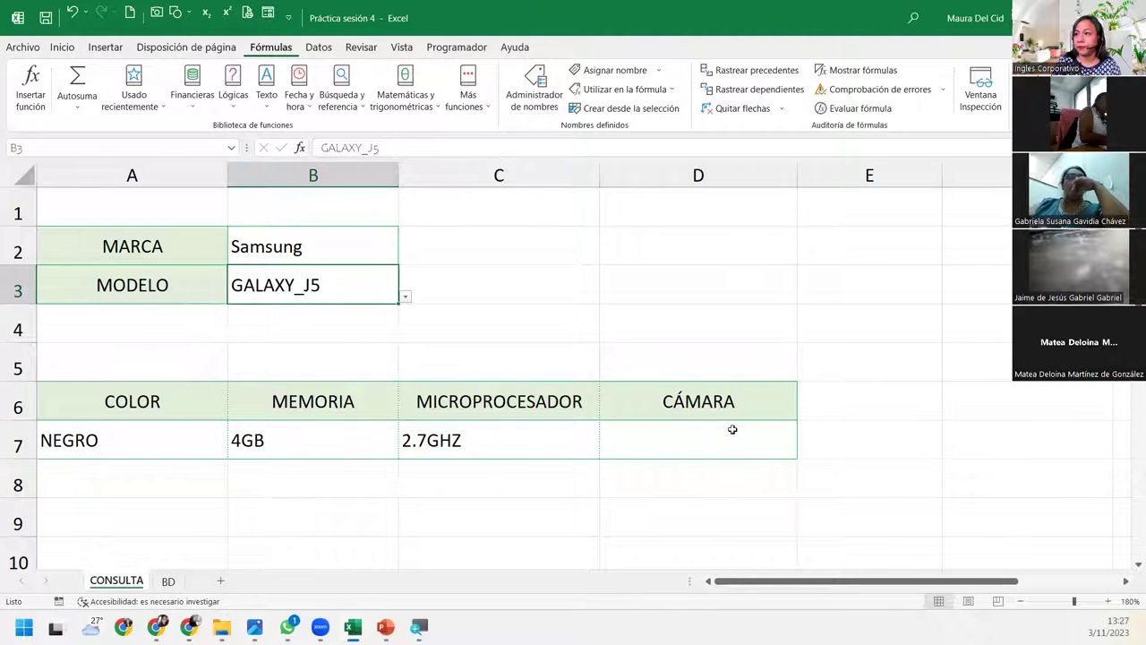
Enter =INDIRECTO(B3&"_CAM") in D7 so the camera cell shows 5MP
{"action": "left_click", "coordinate": [717, 427]}
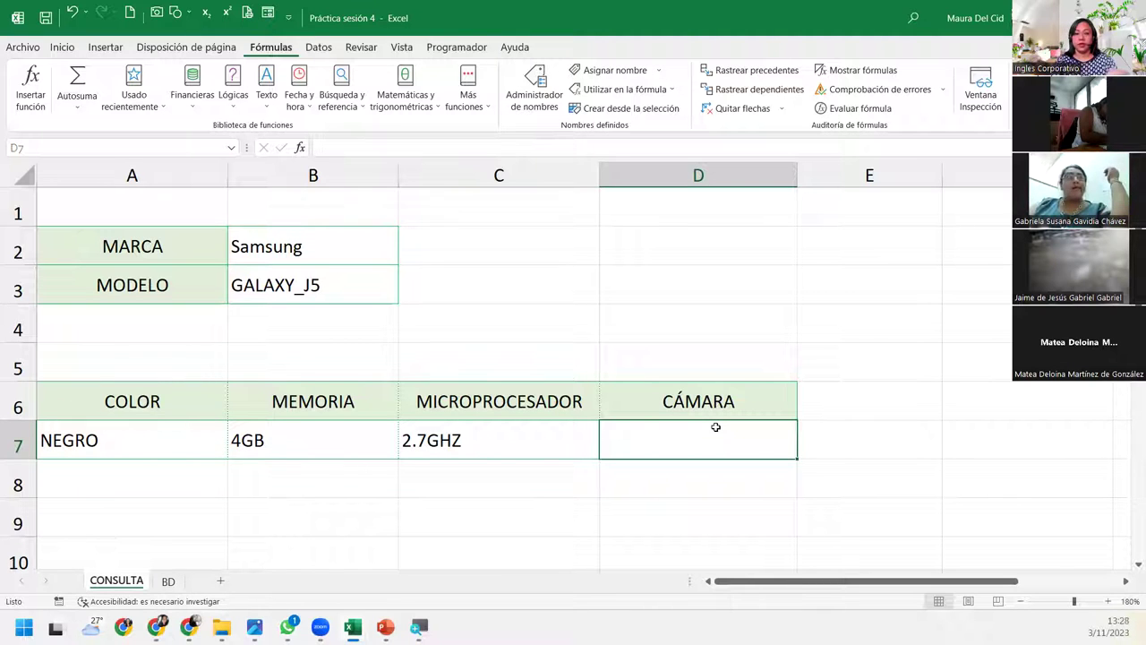
{"action": "type", "text": "="}
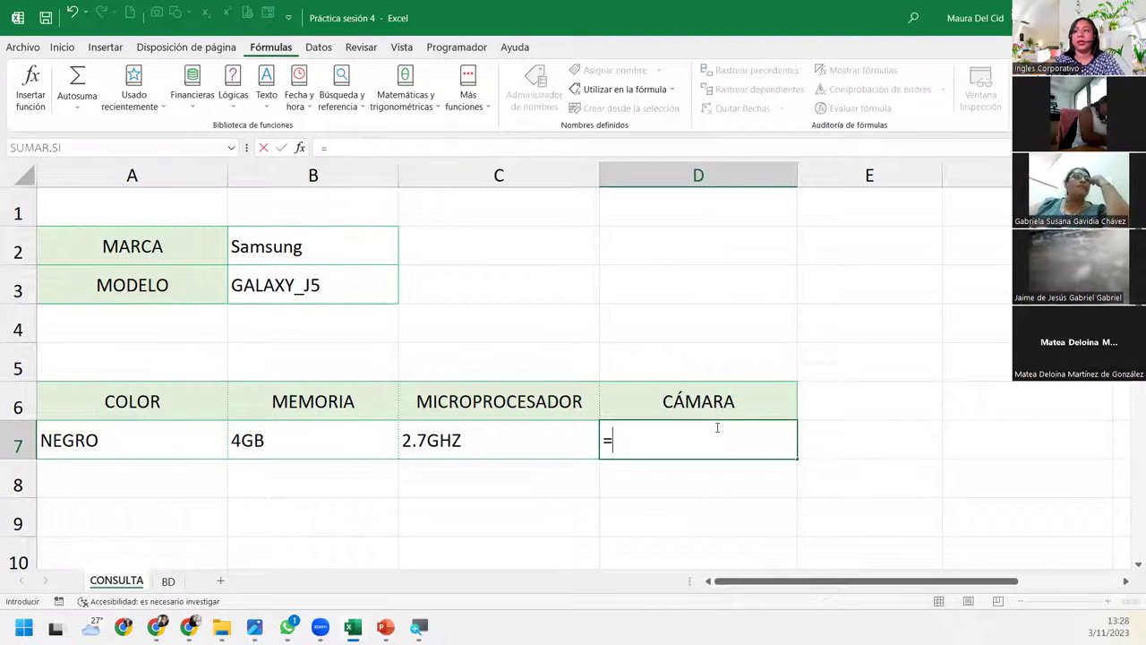
{"action": "type", "text": "indi"}
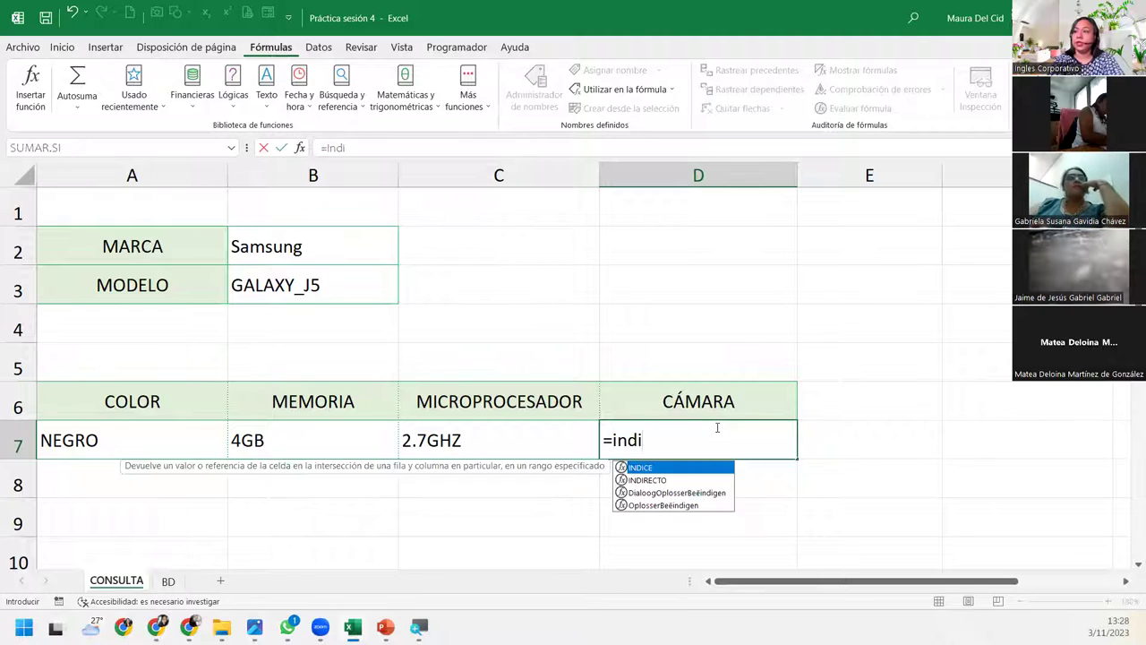
{"action": "key", "text": "Down"}
{"action": "key", "text": "Tab"}
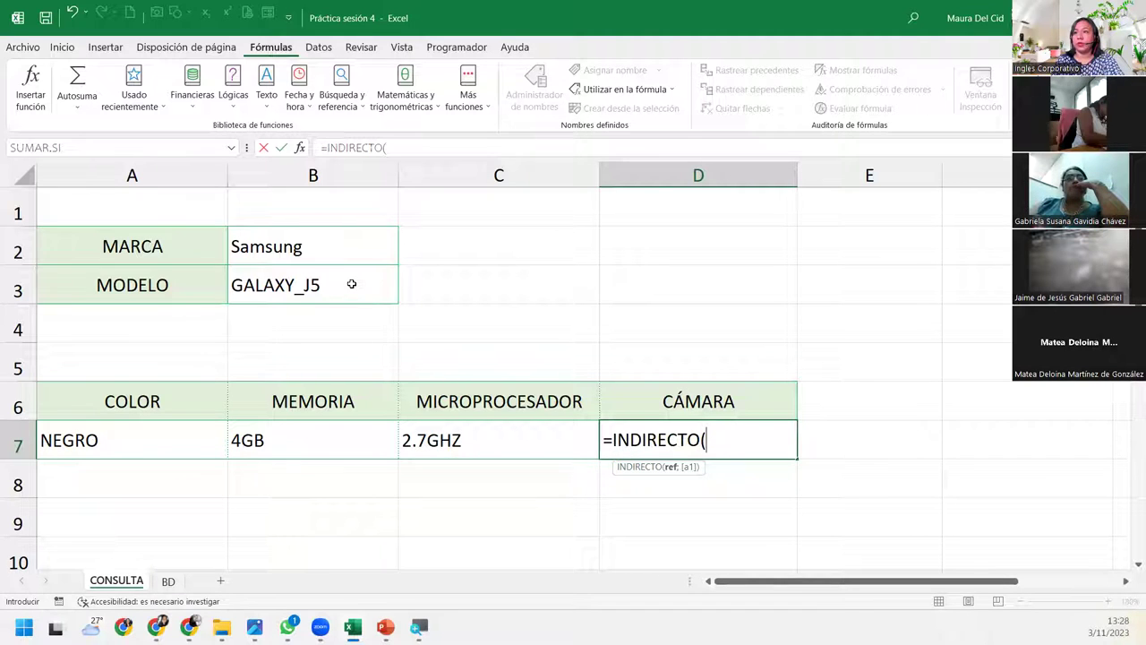
{"action": "left_click", "coordinate": [352, 284]}
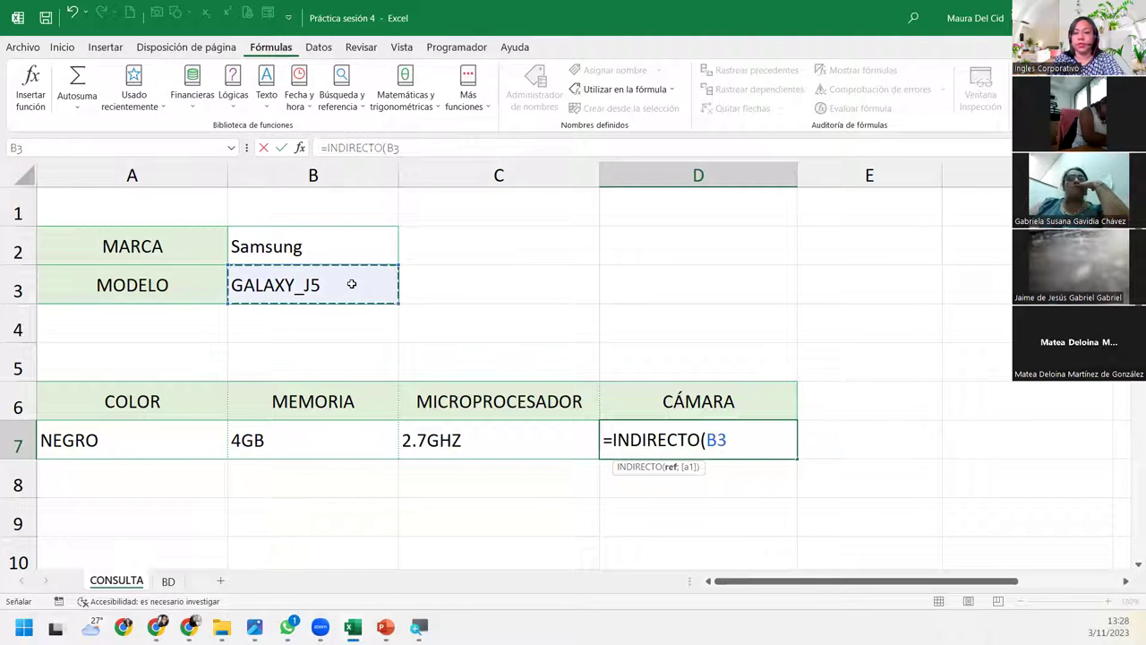
{"action": "type", "text": "&\"_cam"}
{"action": "key", "text": "BackSpace"}
{"action": "key", "text": "BackSpace"}
{"action": "key", "text": "BackSpace"}
{"action": "type", "text": "CAM"}
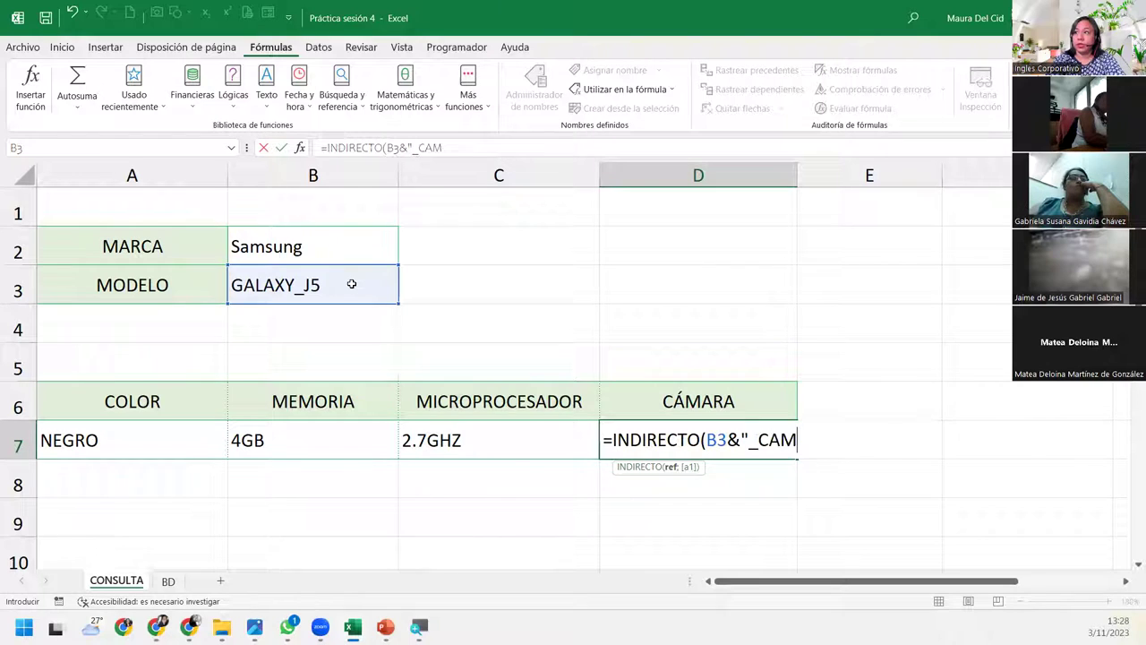
{"action": "type", "text": "\")"}
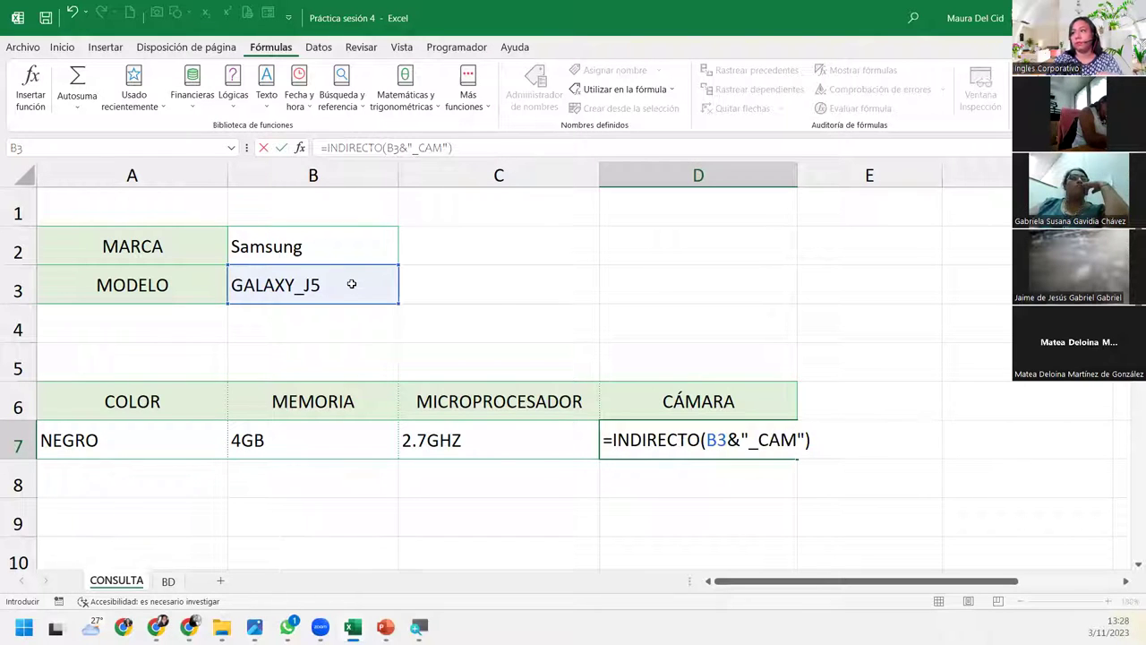
{"action": "key", "text": "Return"}
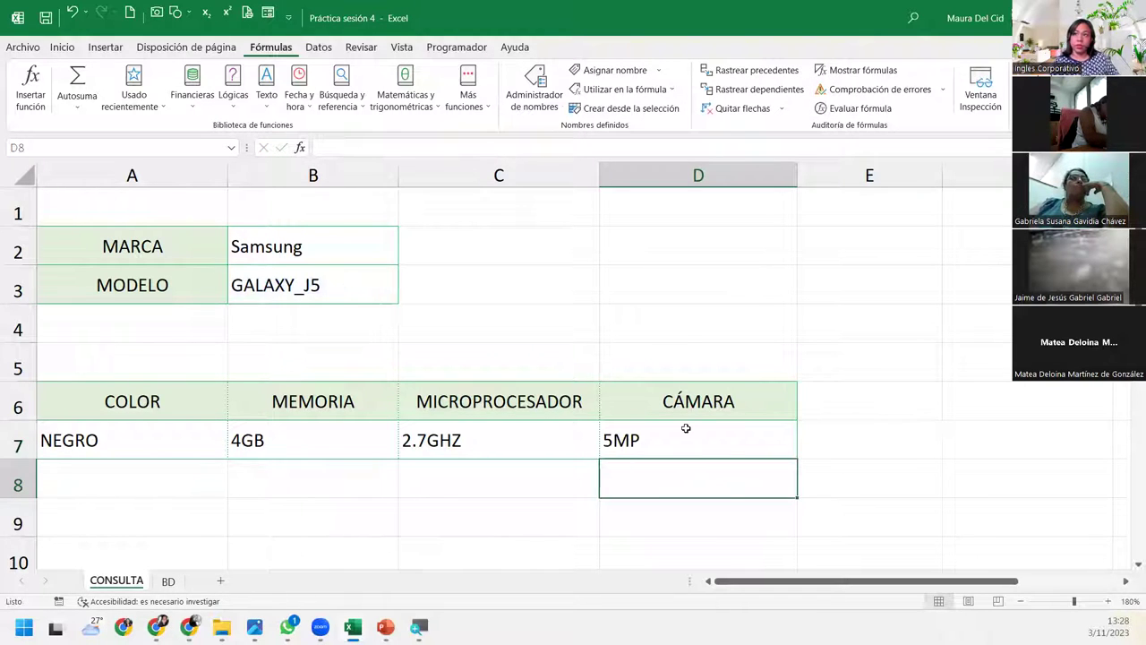
{"action": "left_click", "coordinate": [686, 427]}
Choose brand Motorola in B2 and model DROID_TURBO_2 in B3
{"action": "left_click", "coordinate": [301, 246]}
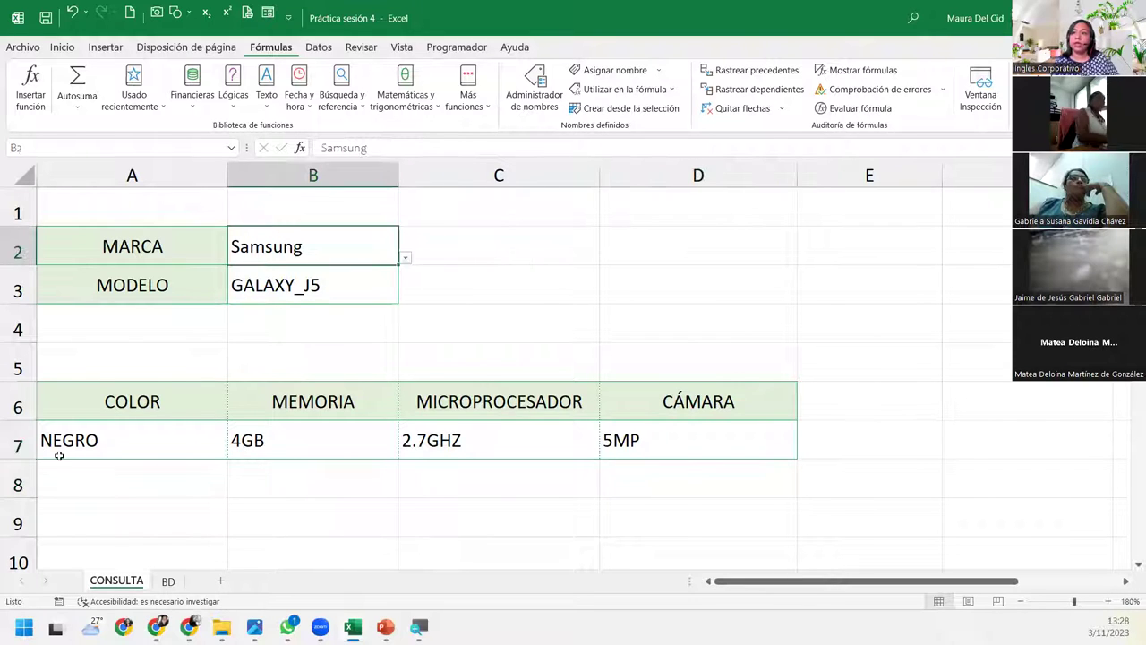
{"action": "left_click", "coordinate": [406, 258]}
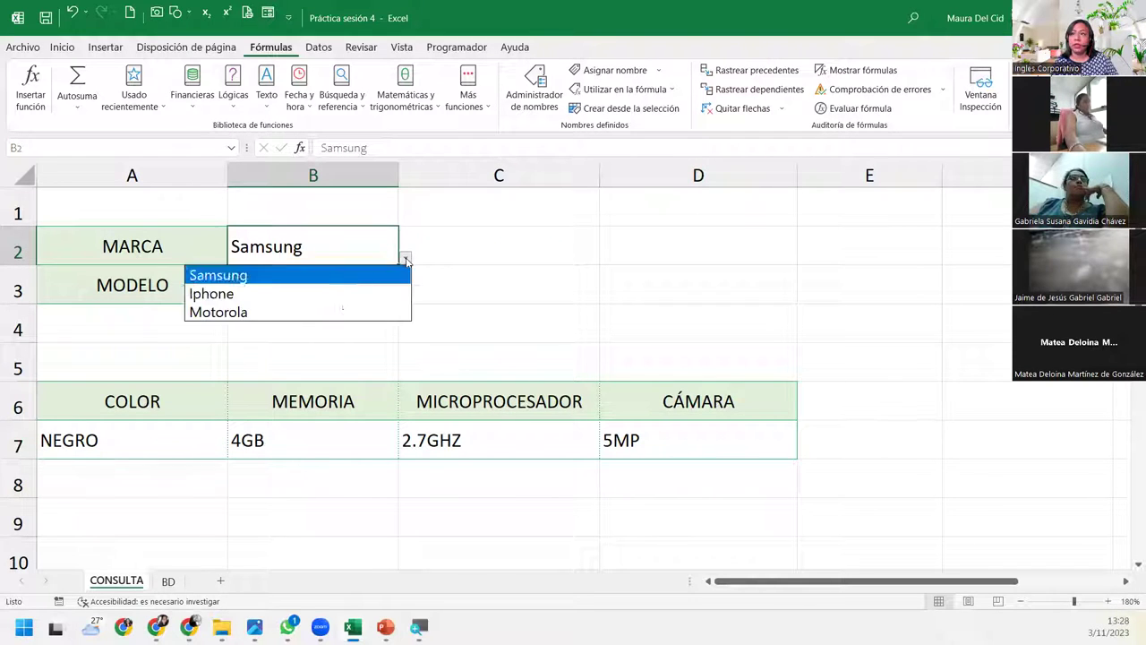
{"action": "left_click", "coordinate": [314, 312]}
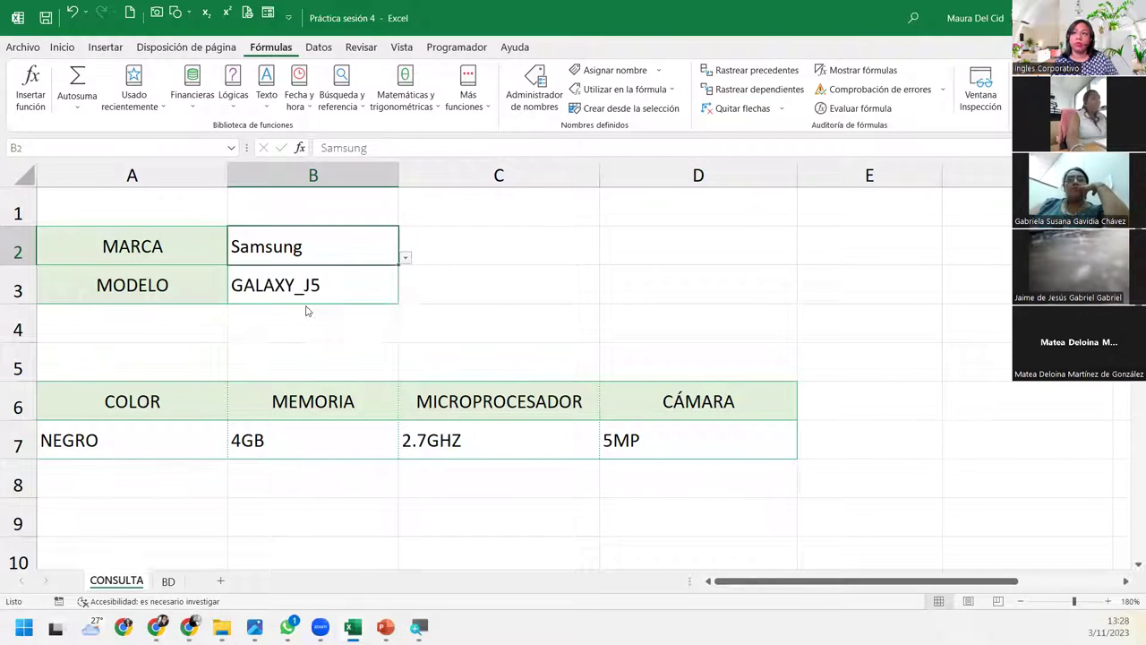
{"action": "left_click", "coordinate": [373, 287]}
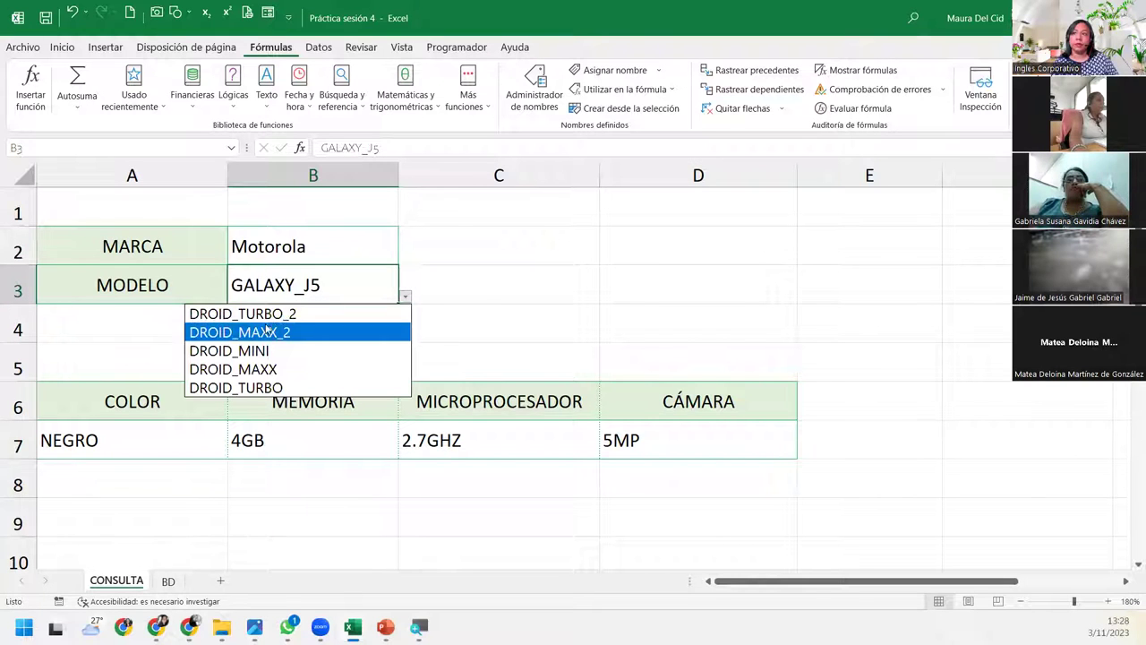
{"action": "left_click", "coordinate": [274, 315]}
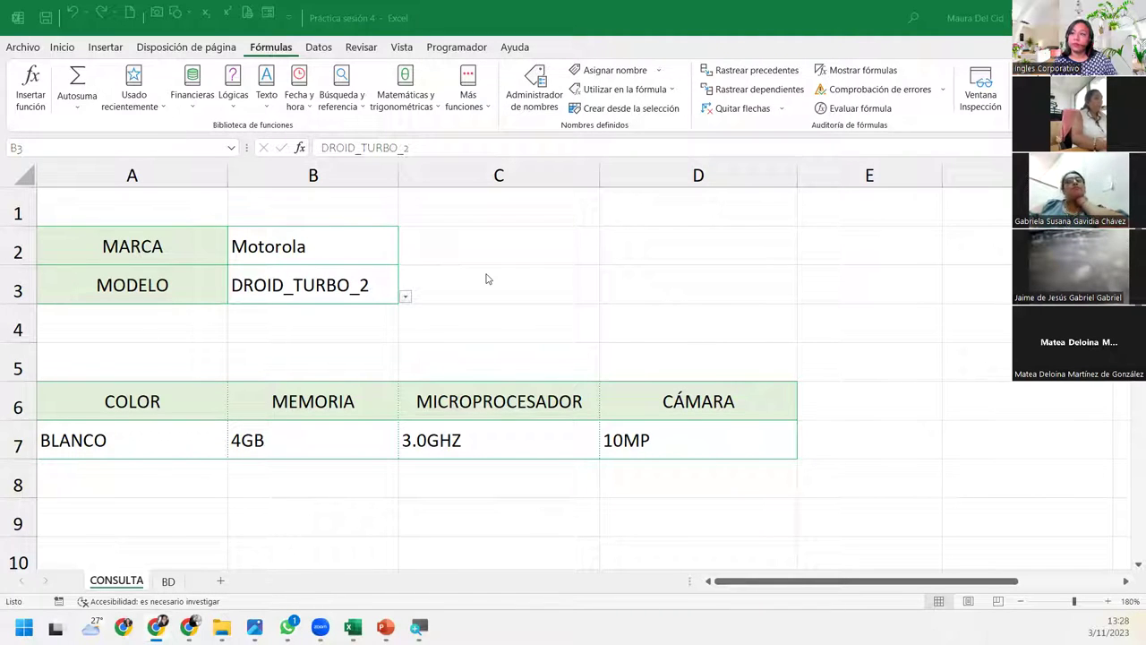
{"action": "left_click", "coordinate": [842, 439]}
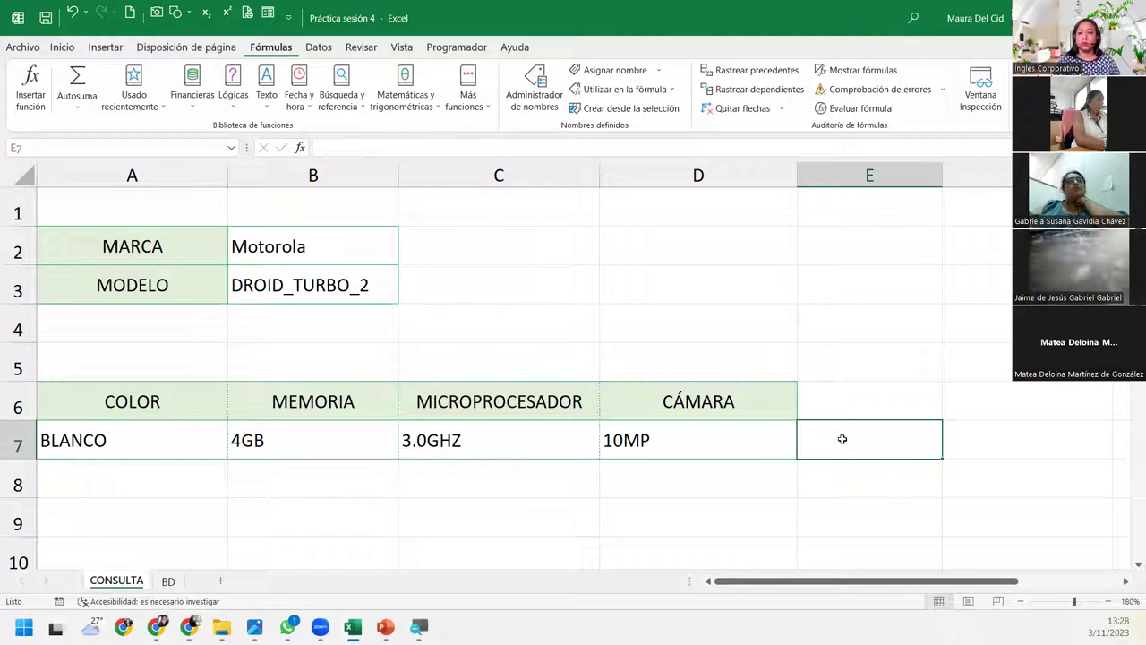
{"action": "left_click", "coordinate": [832, 391]}
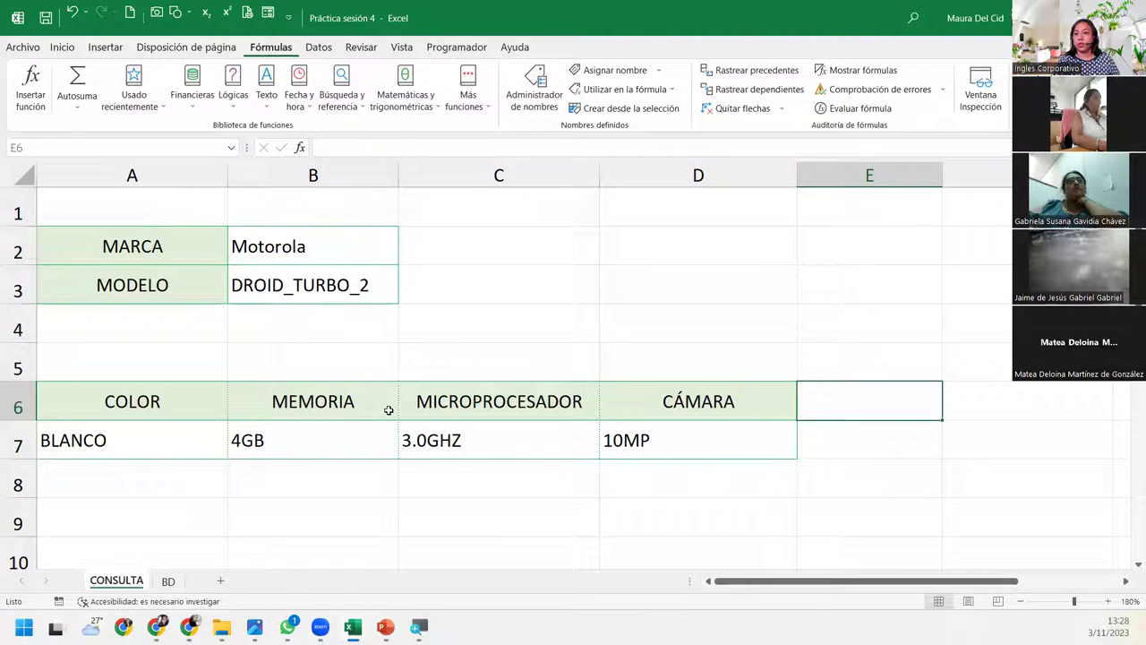
Copy row 7's bordered formatting onto row 8 with Copiar formato
{"action": "left_click", "coordinate": [93, 475]}
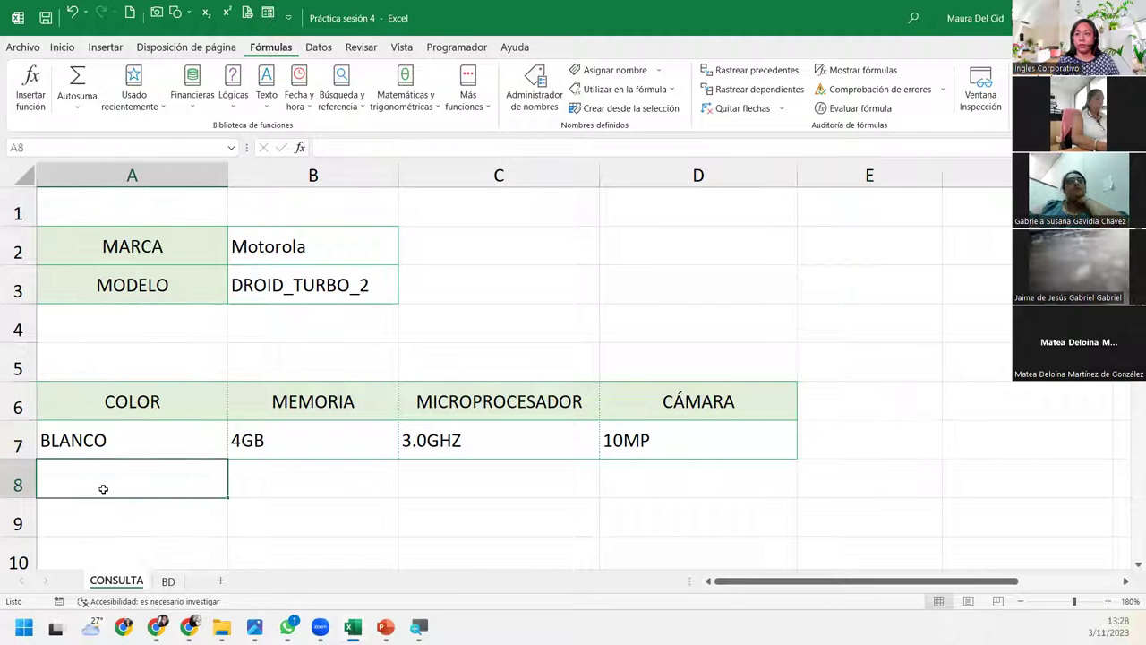
{"action": "left_click", "coordinate": [11, 437]}
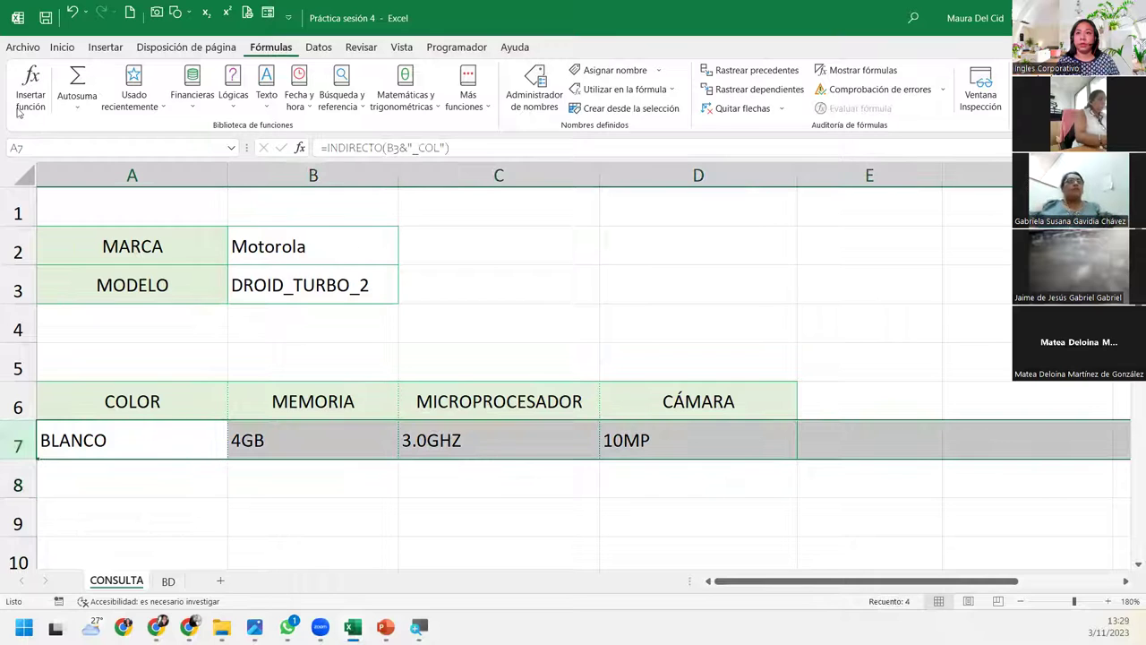
{"action": "left_click", "coordinate": [60, 49]}
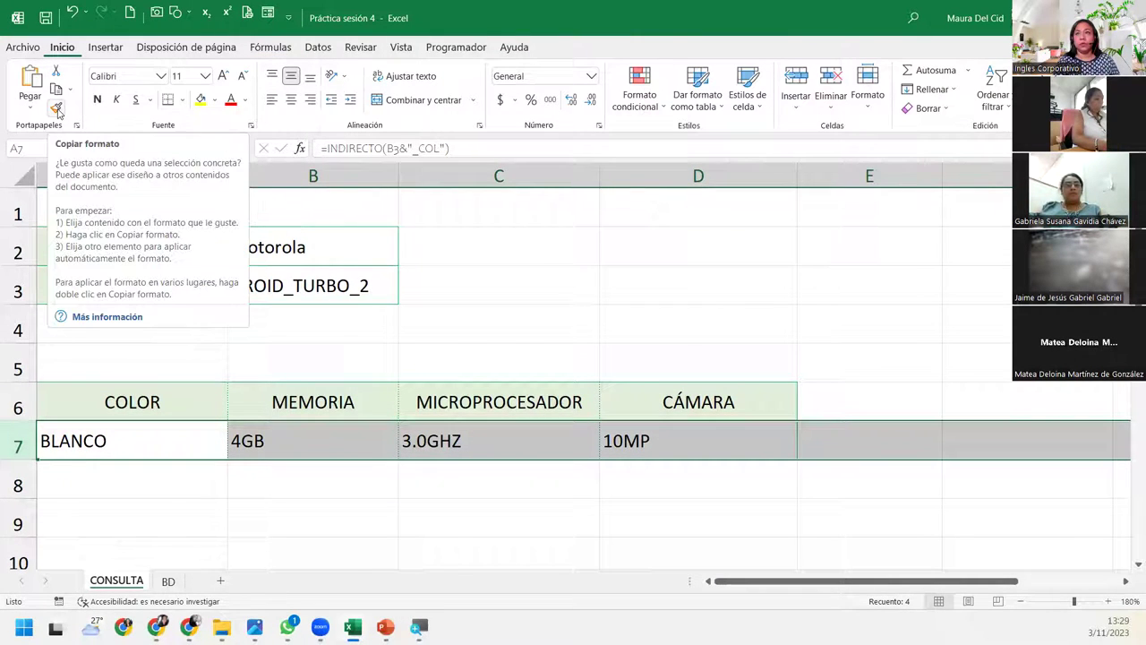
{"action": "left_click", "coordinate": [57, 110]}
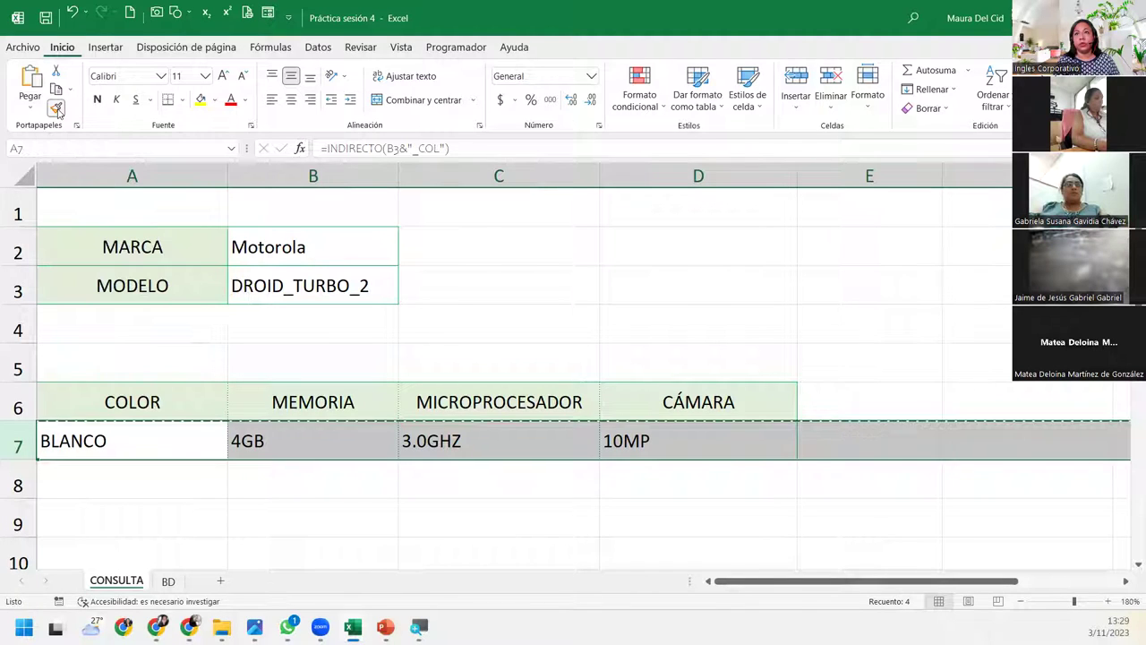
{"action": "left_click", "coordinate": [17, 483]}
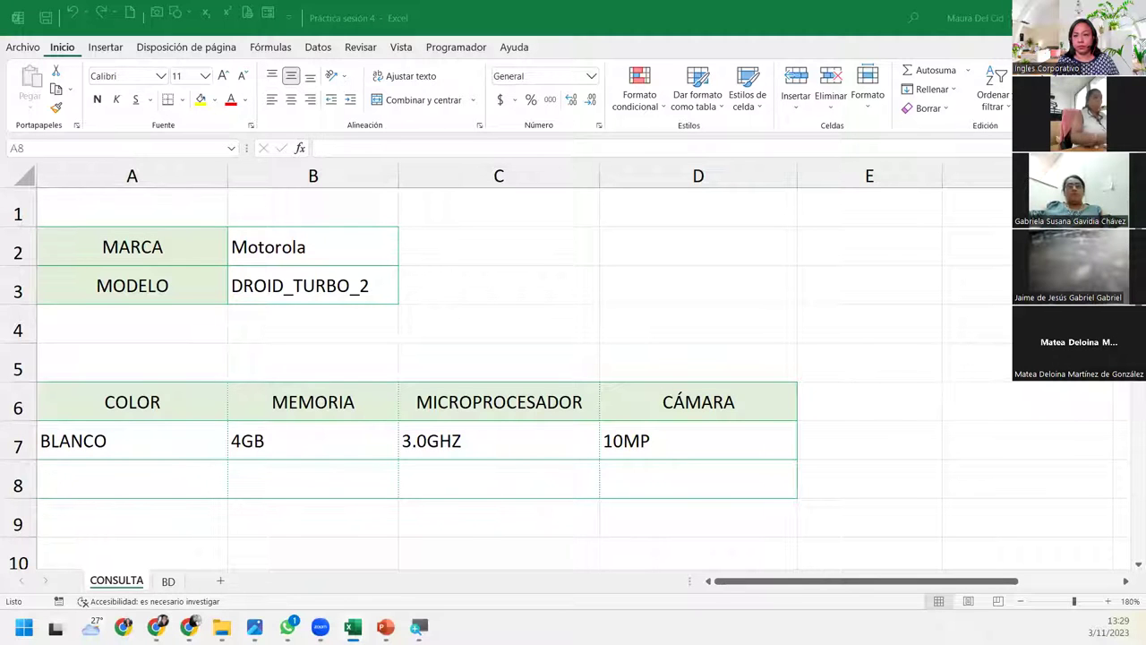
{"action": "left_click", "coordinate": [131, 483]}
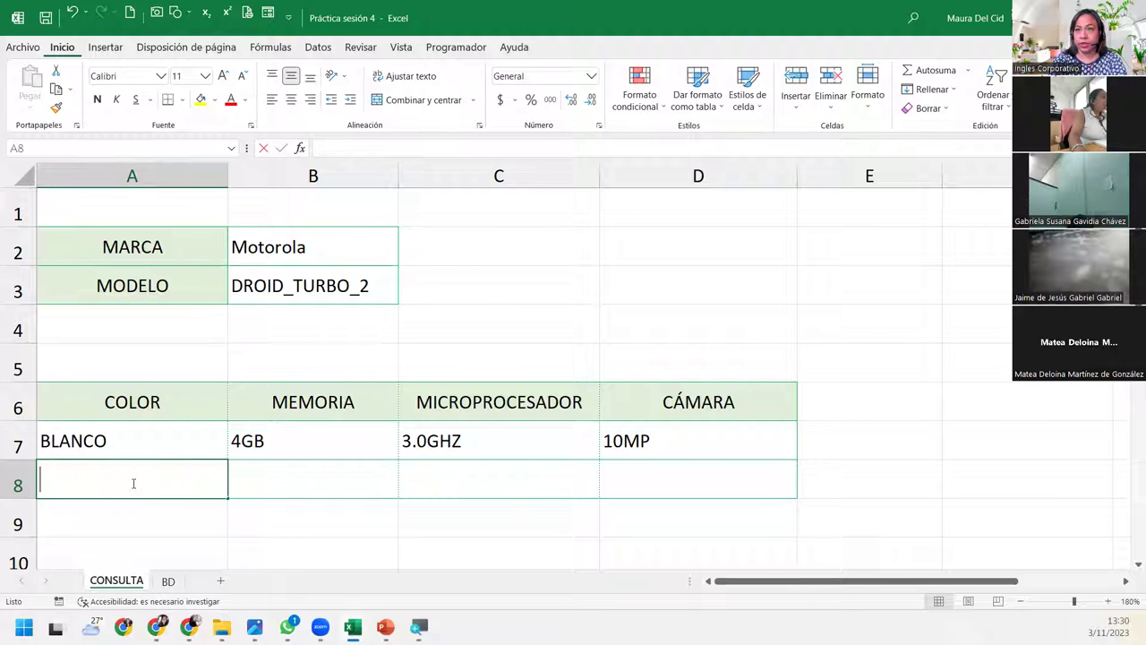
Begin =INDIRECTO(CONCATENAR( in A8 using function autocomplete
{"action": "type", "text": "=INDI"}
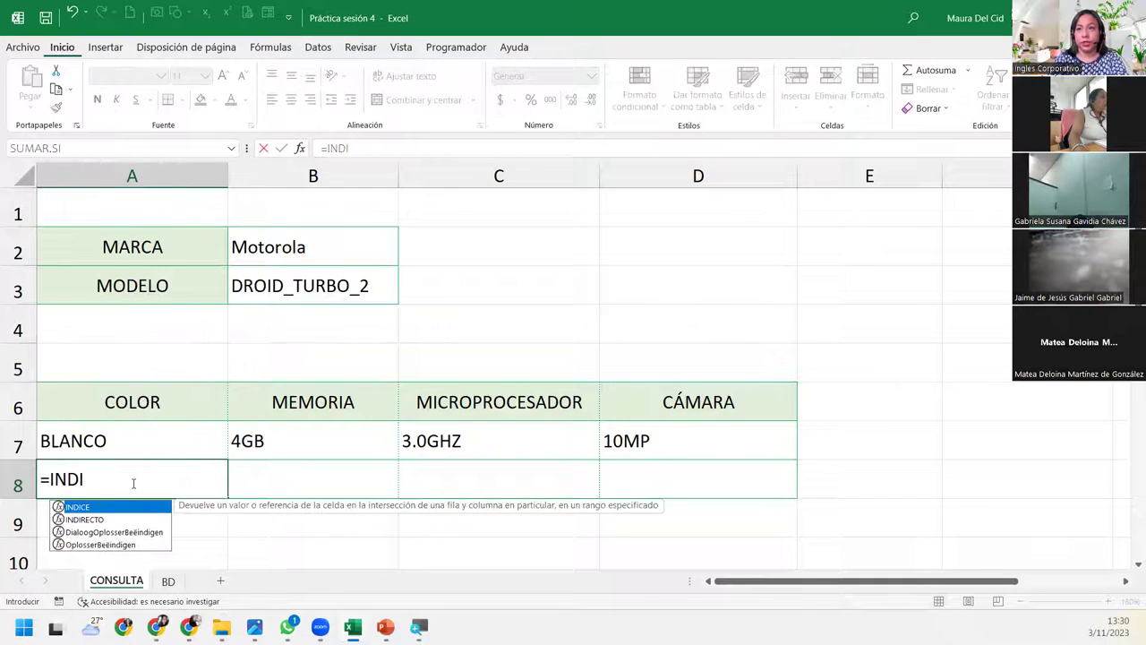
{"action": "key", "text": "Down"}
{"action": "key", "text": "Tab"}
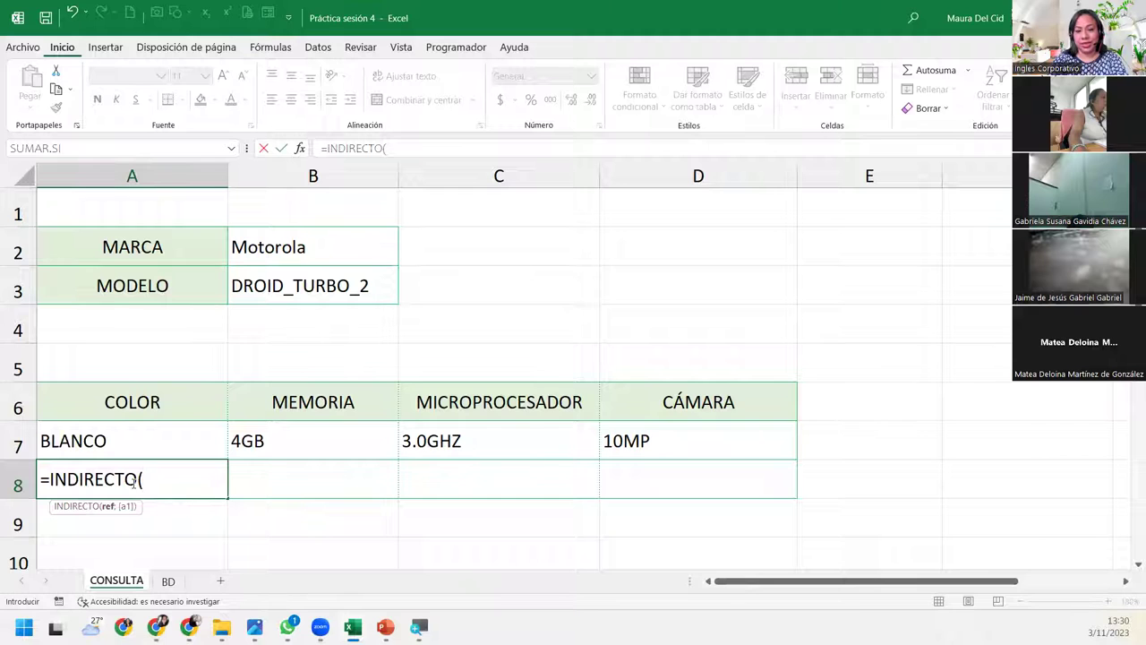
{"action": "type", "text": "CONC"}
{"action": "key", "text": "Tab"}
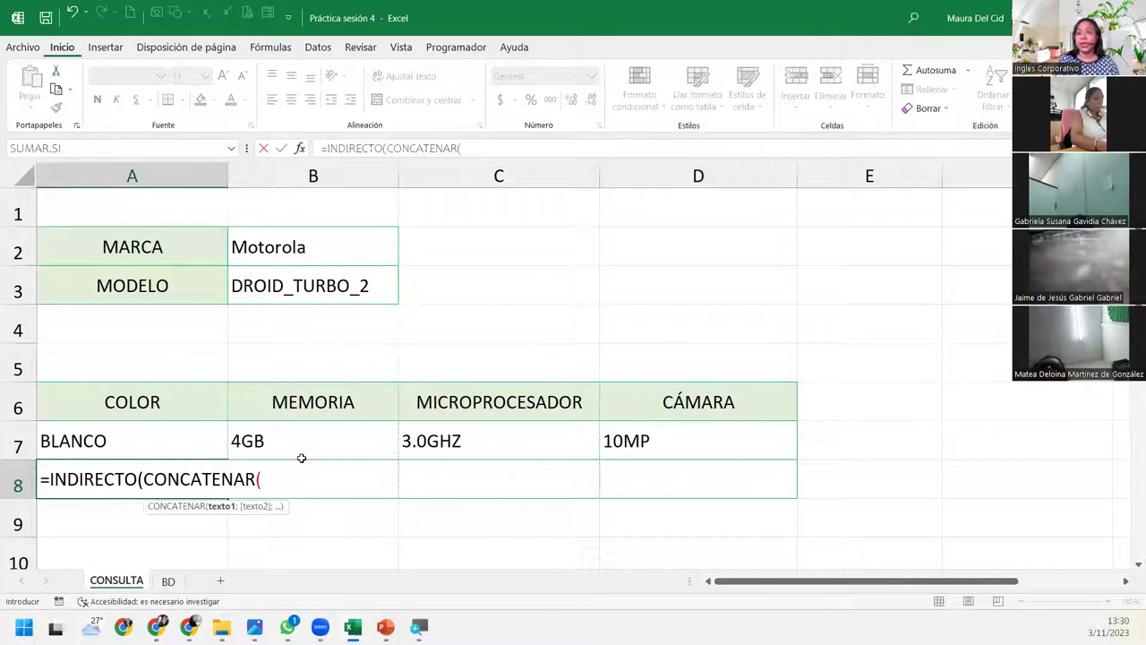
Complete A8 as =INDIRECTO(CONCATENAR(B3;"_COL")), returning BLANCO
{"action": "left_click", "coordinate": [354, 301]}
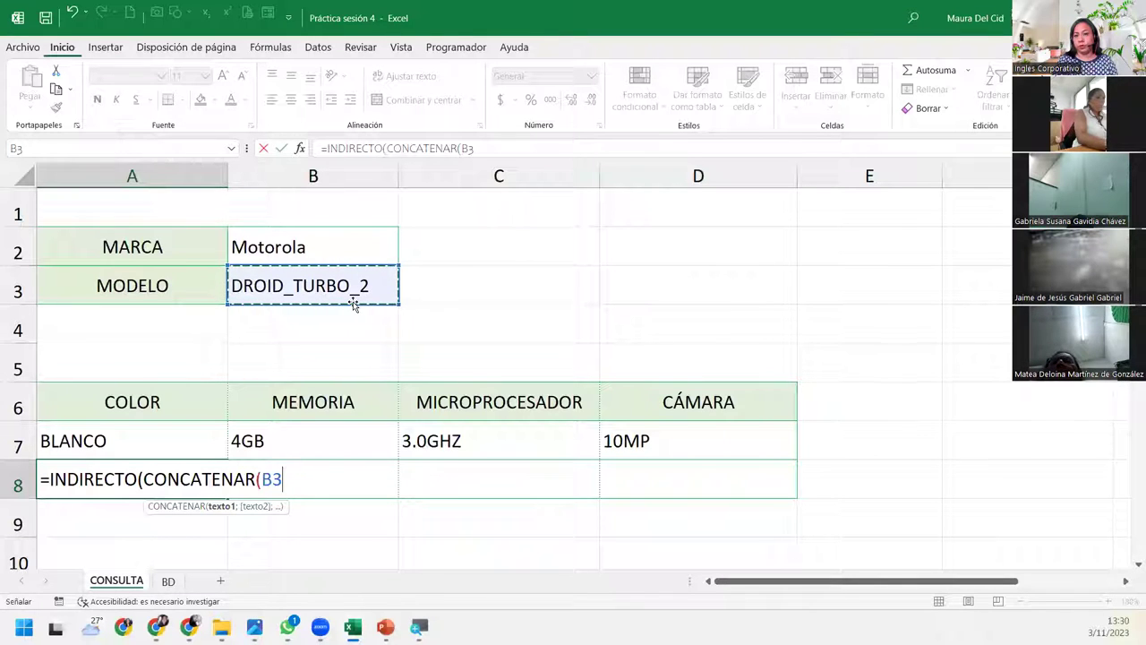
{"action": "type", "text": ";"}
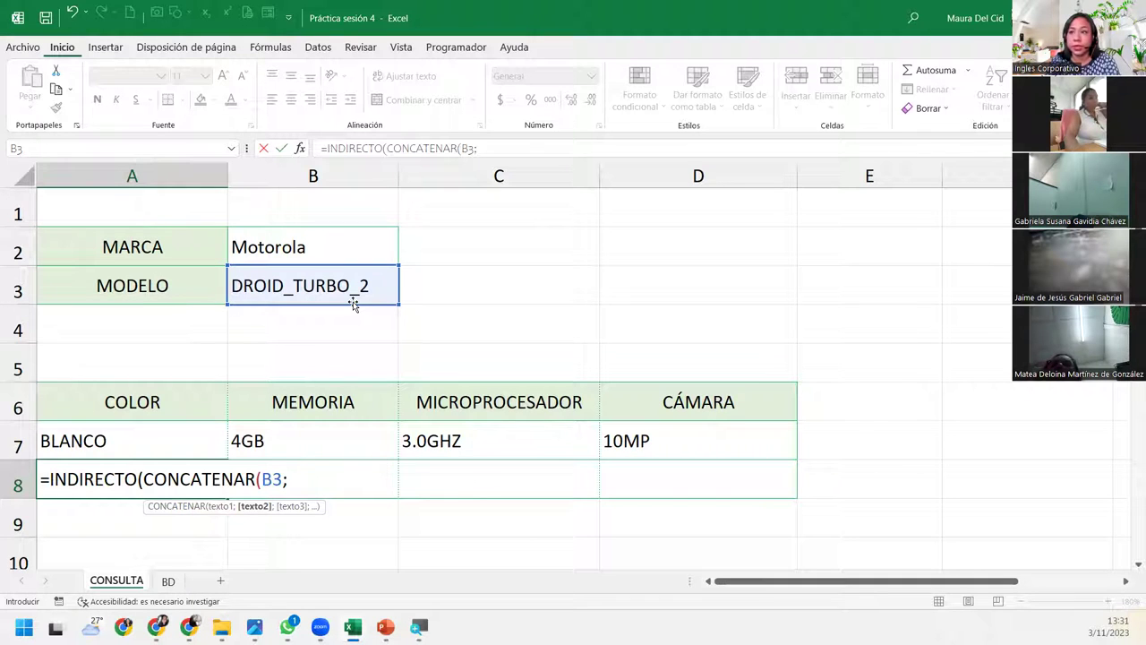
{"action": "type", "text": "\""}
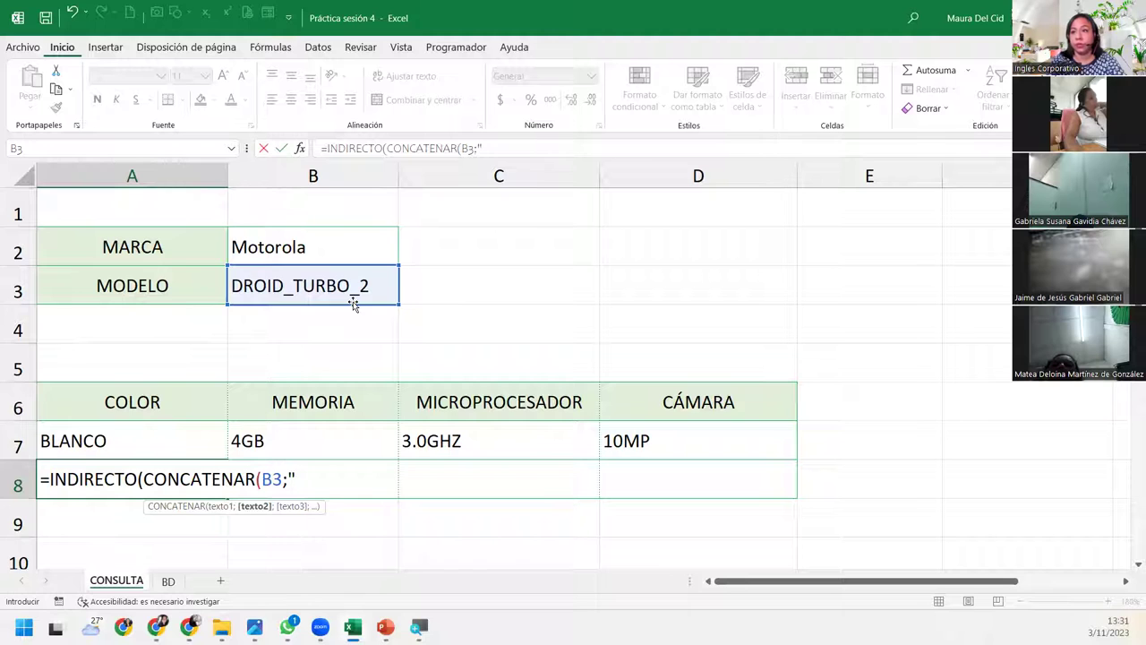
{"action": "type", "text": "_COL\")"}
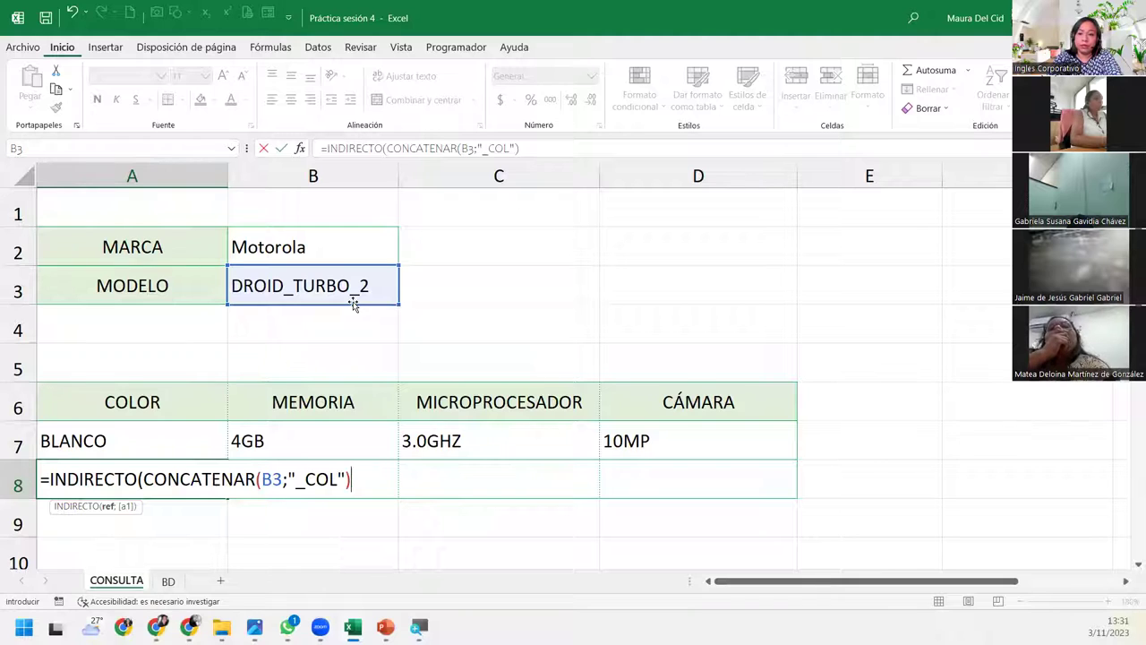
{"action": "type", "text": ")"}
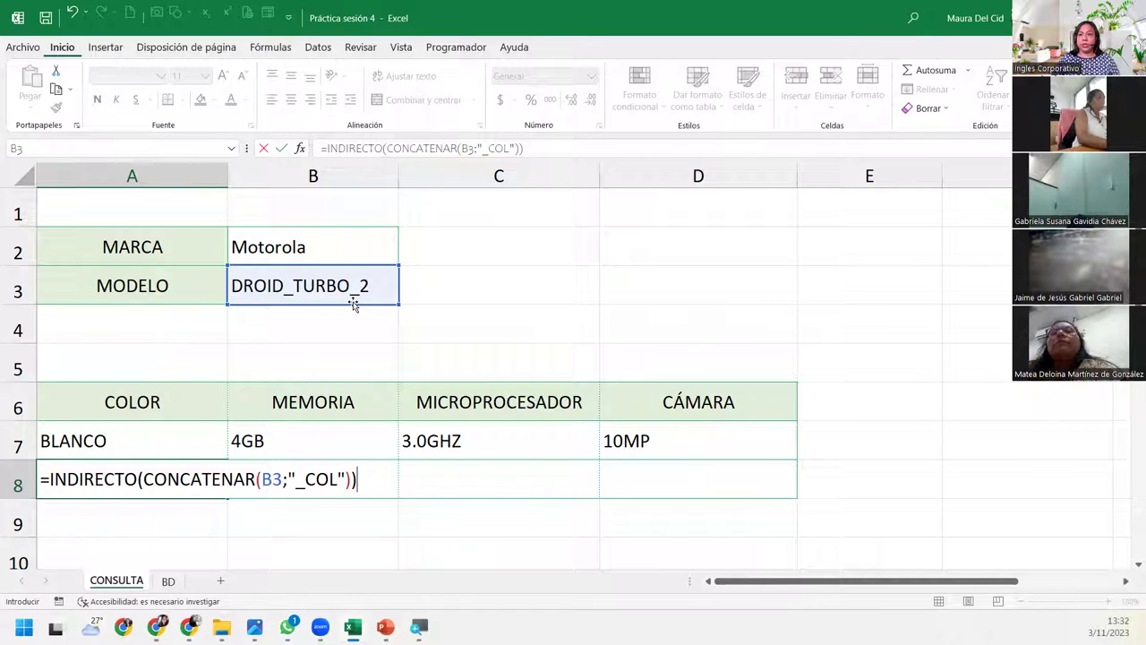
{"action": "key", "text": "Return"}
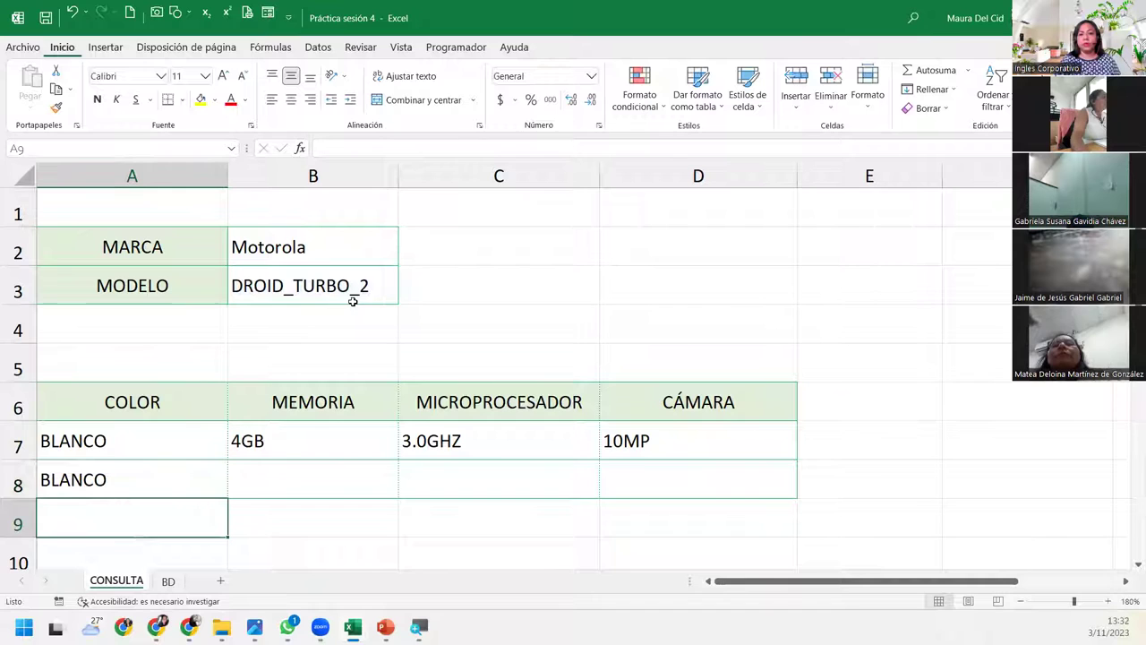
Enter =INDIRECTO(CONCATENAR(B3;"_MEM")) in B8 so it returns 4GB
{"action": "left_click", "coordinate": [301, 491]}
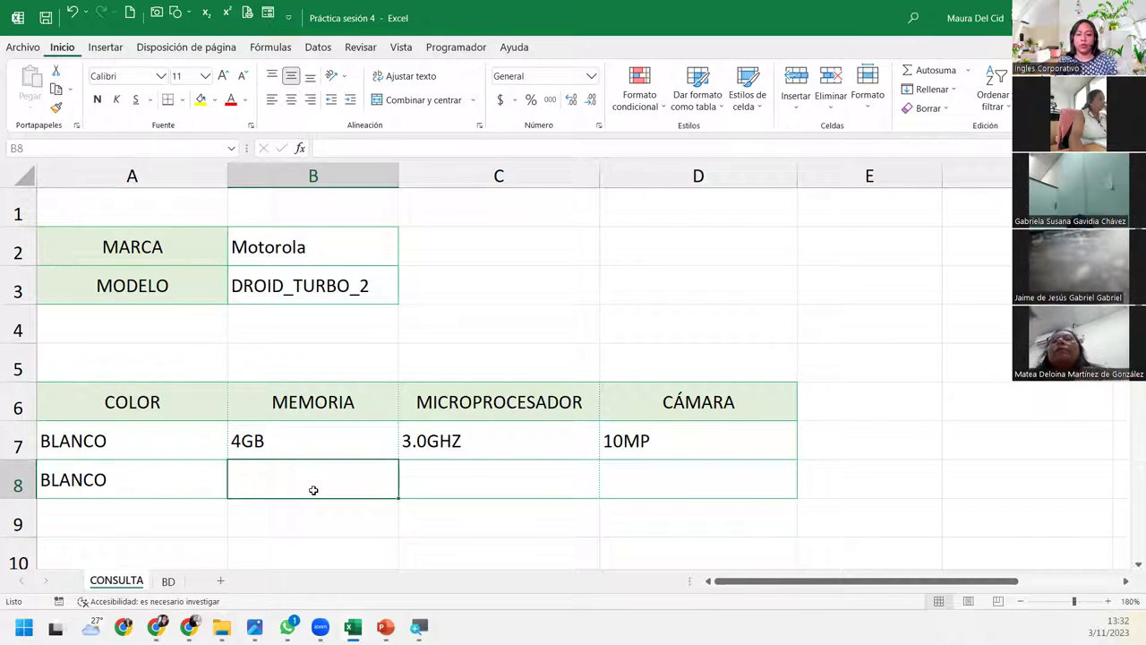
{"action": "type", "text": "="}
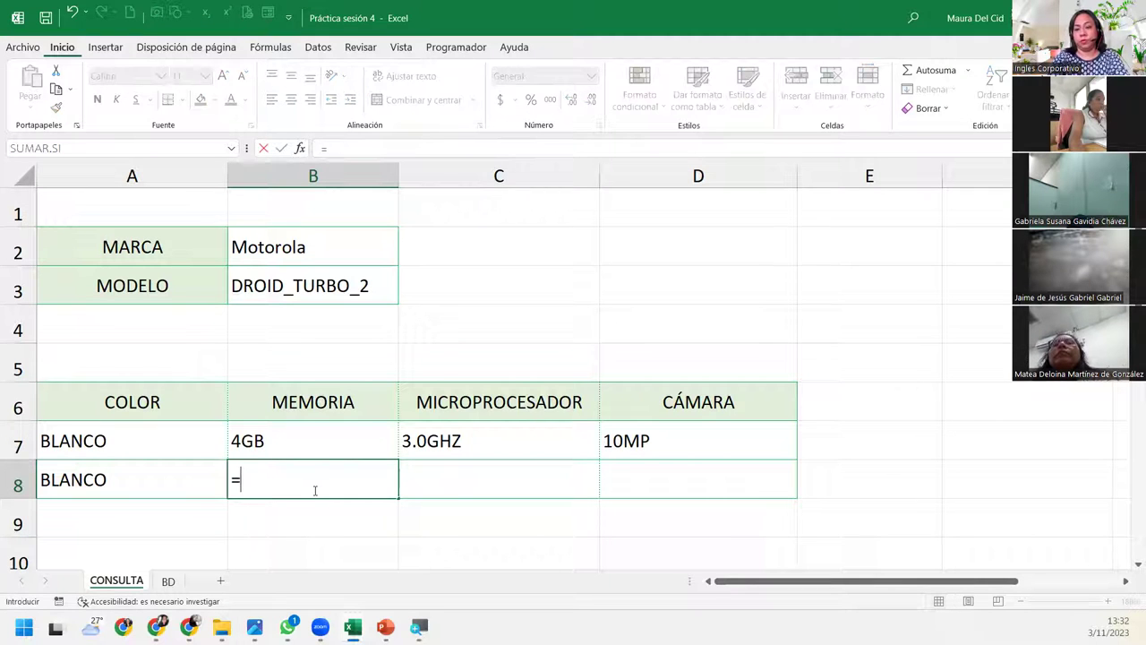
{"action": "type", "text": "IND"}
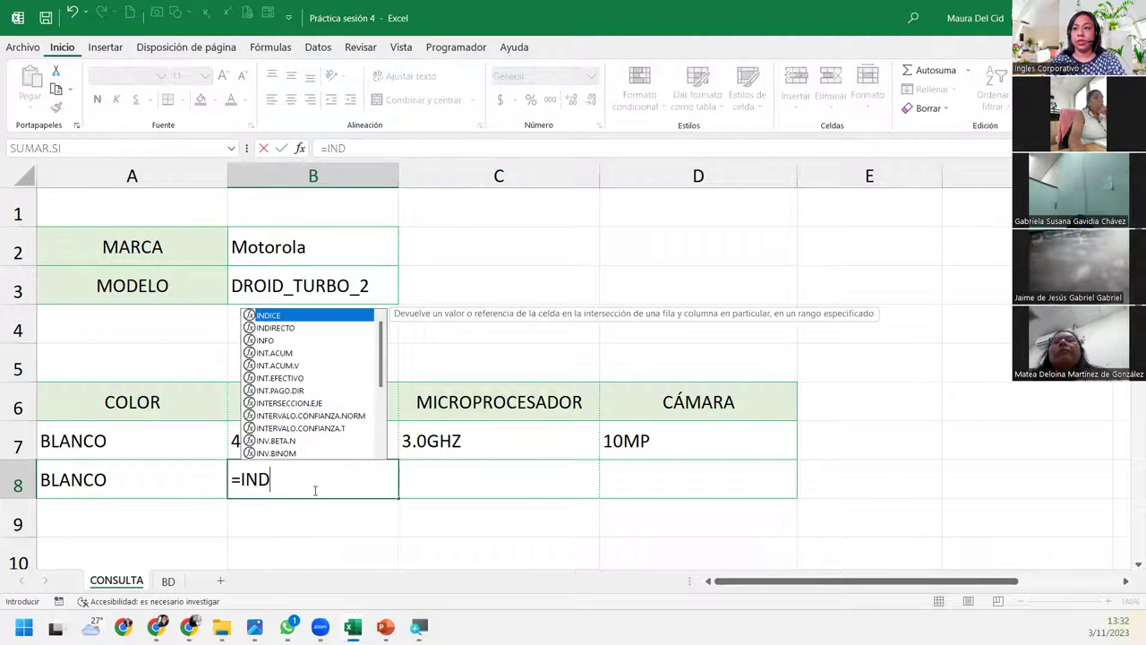
{"action": "type", "text": "IRE"}
{"action": "key", "text": "Tab"}
{"action": "type", "text": "CONCA"}
{"action": "key", "text": "Tab"}
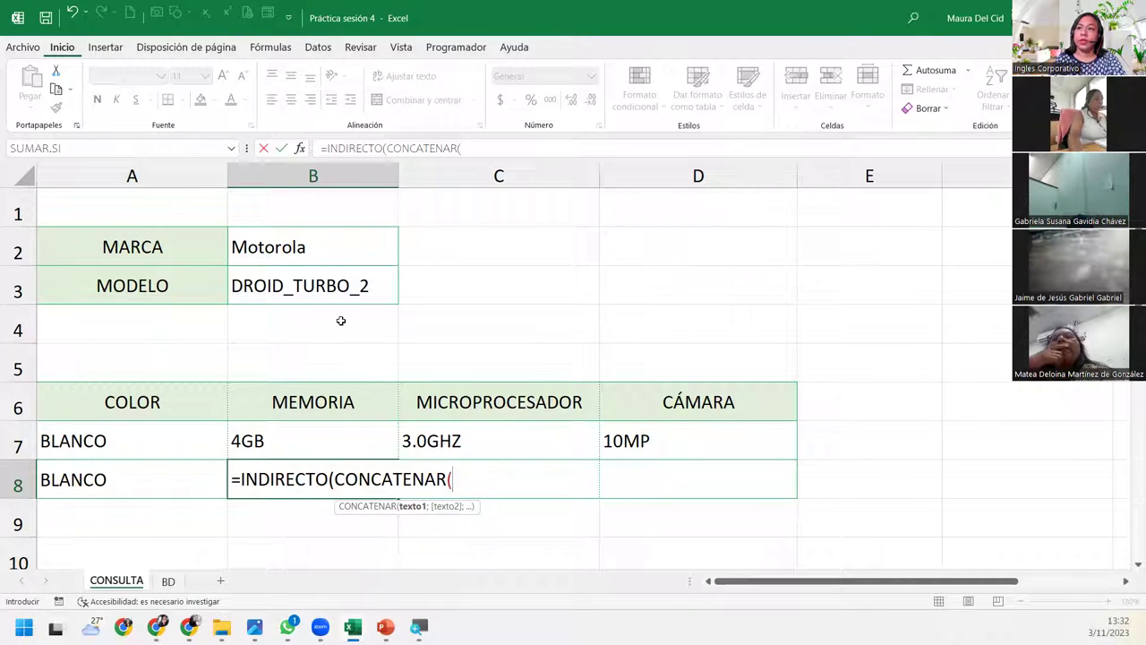
{"action": "left_click", "coordinate": [343, 283]}
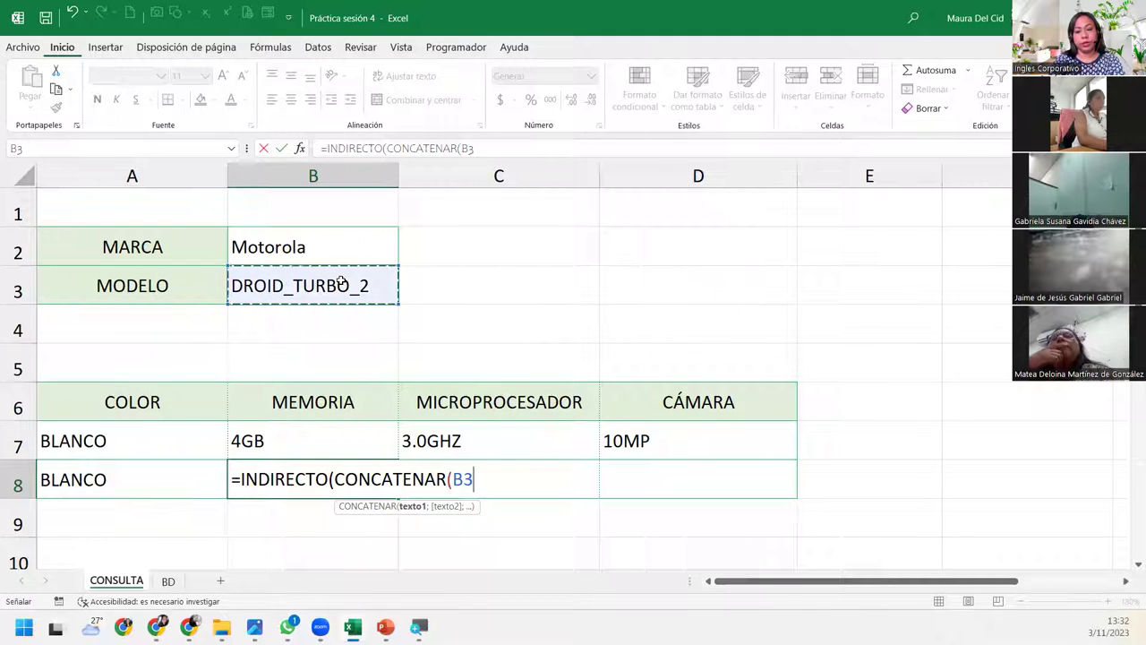
{"action": "type", "text": ";\"_"}
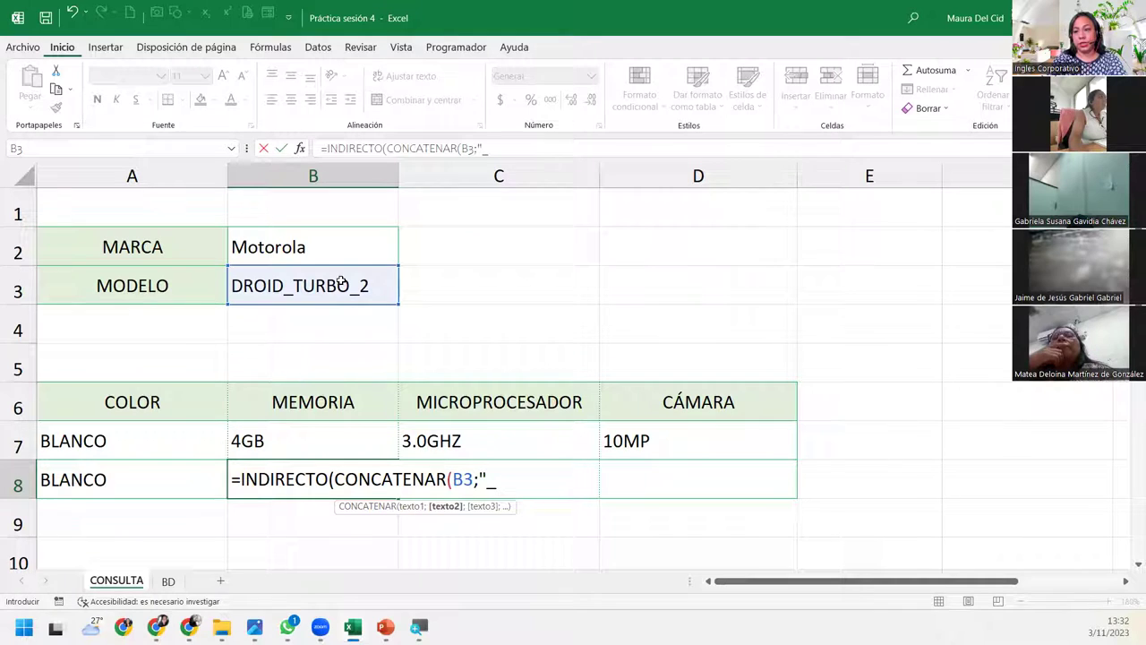
{"action": "type", "text": "MEME"}
{"action": "key", "text": "BackSpace"}
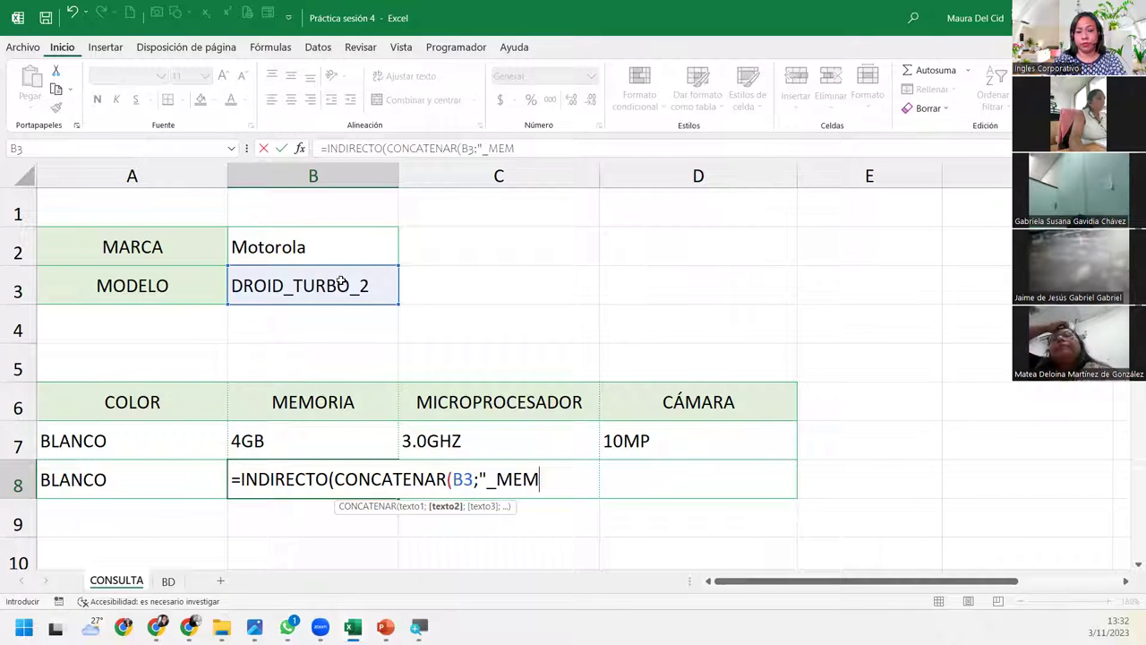
{"action": "type", "text": "\")"}
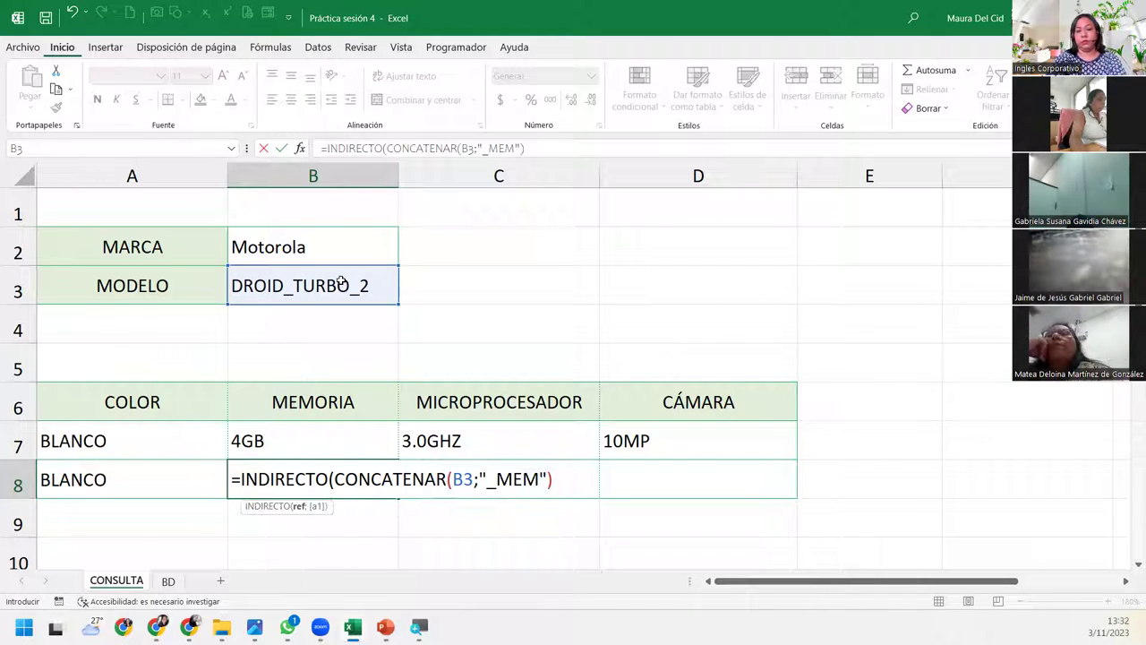
{"action": "type", "text": ")"}
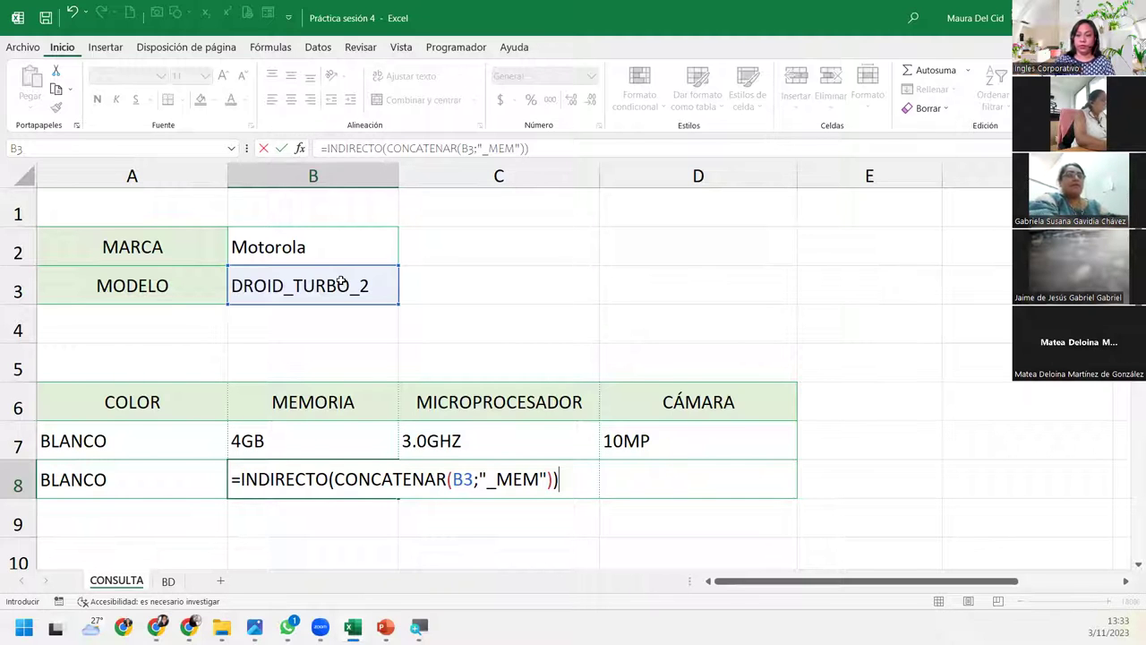
{"action": "key", "text": "Return"}
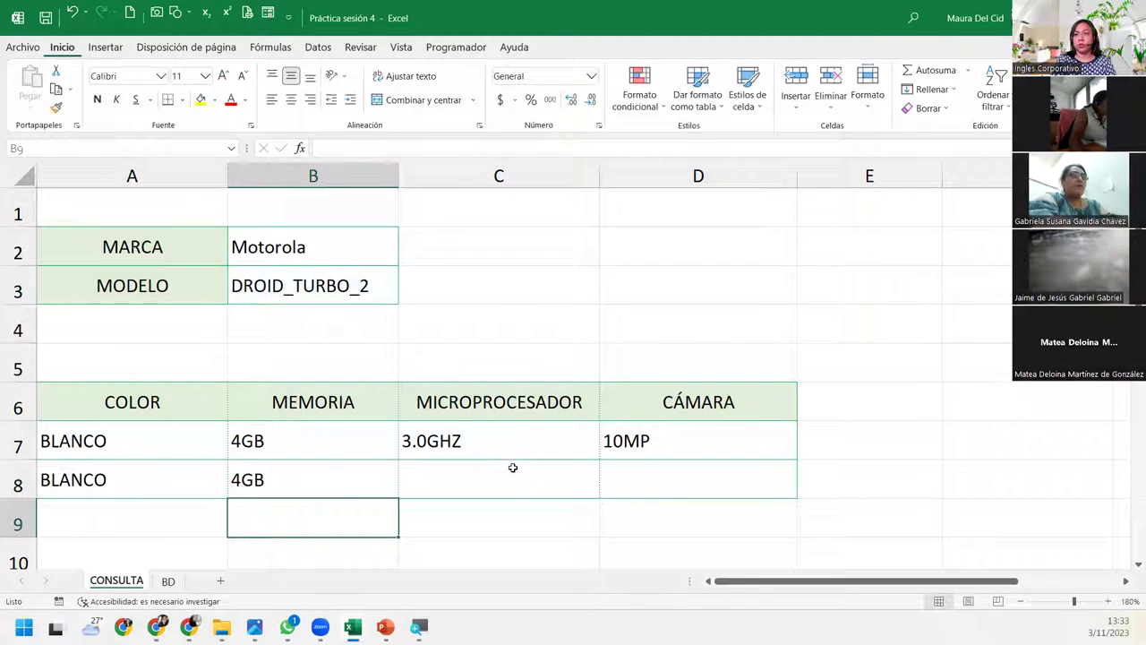
Enter =INDIRECTO(CONCATENAR(B3;"_MIC")) in C8, fixing typos, so it returns 3.0GHZ
{"action": "left_click", "coordinate": [503, 477]}
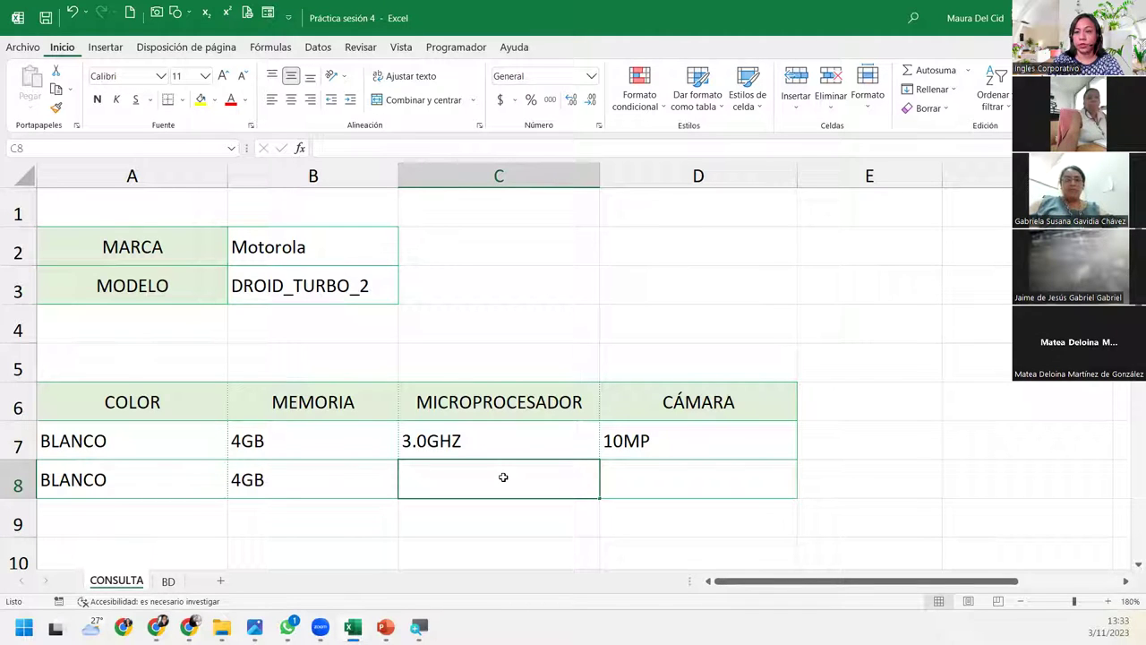
{"action": "type", "text": "="}
{"action": "type", "text": "IOND"}
{"action": "key", "text": "BackSpace"}
{"action": "key", "text": "BackSpace"}
{"action": "key", "text": "BackSpace"}
{"action": "type", "text": "NDIR"}
{"action": "key", "text": "BackSpace"}
{"action": "type", "text": "IRECTO("}
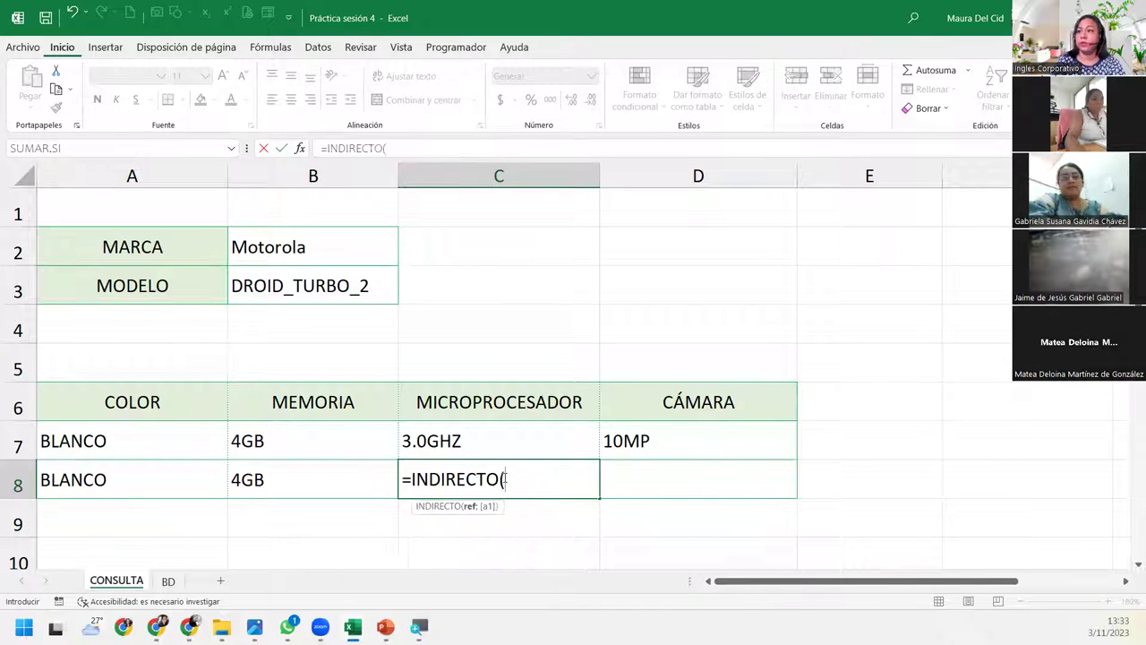
{"action": "left_click", "coordinate": [313, 287]}
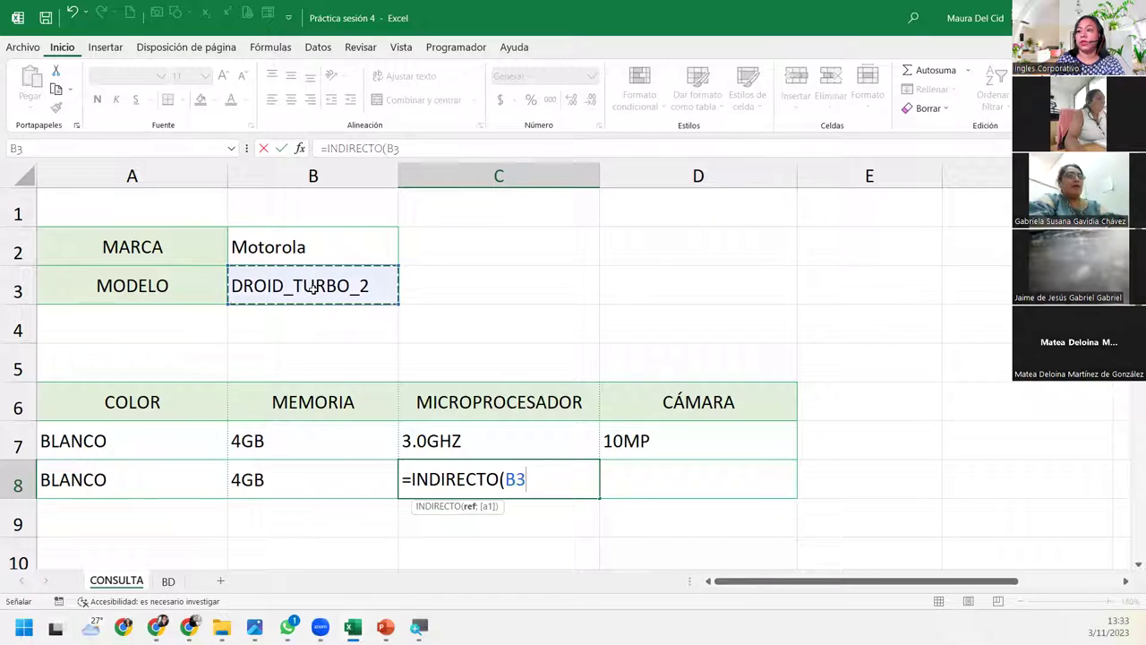
{"action": "key", "text": "BackSpace"}
{"action": "key", "text": "BackSpace"}
{"action": "type", "text": "CO"}
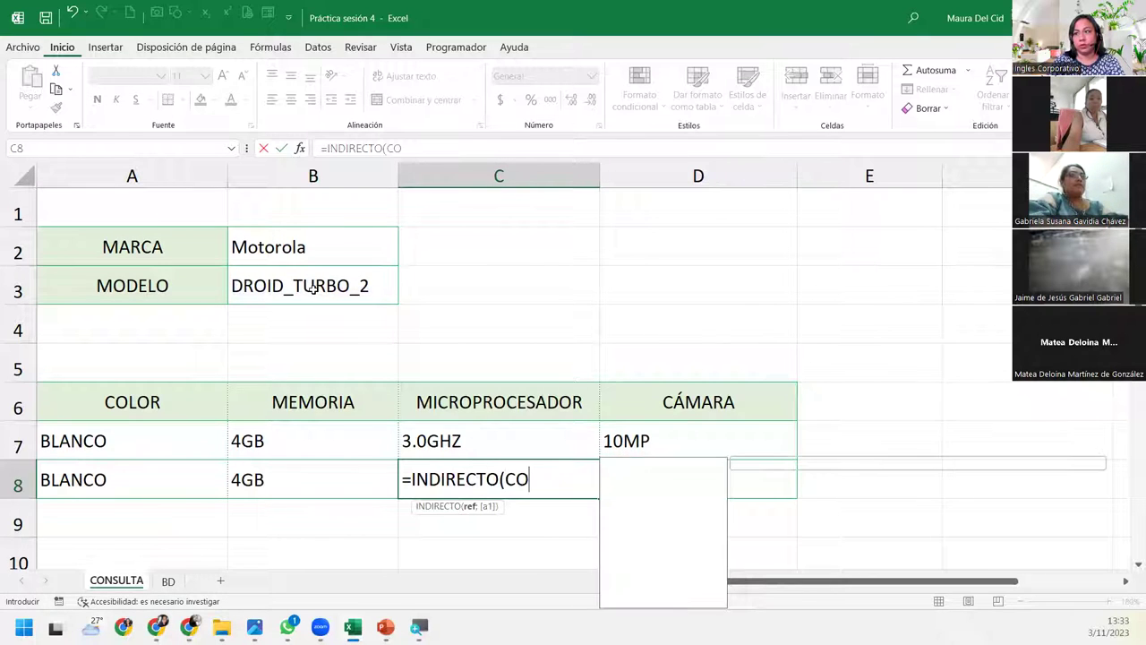
{"action": "type", "text": "NC"}
{"action": "key", "text": "Tab"}
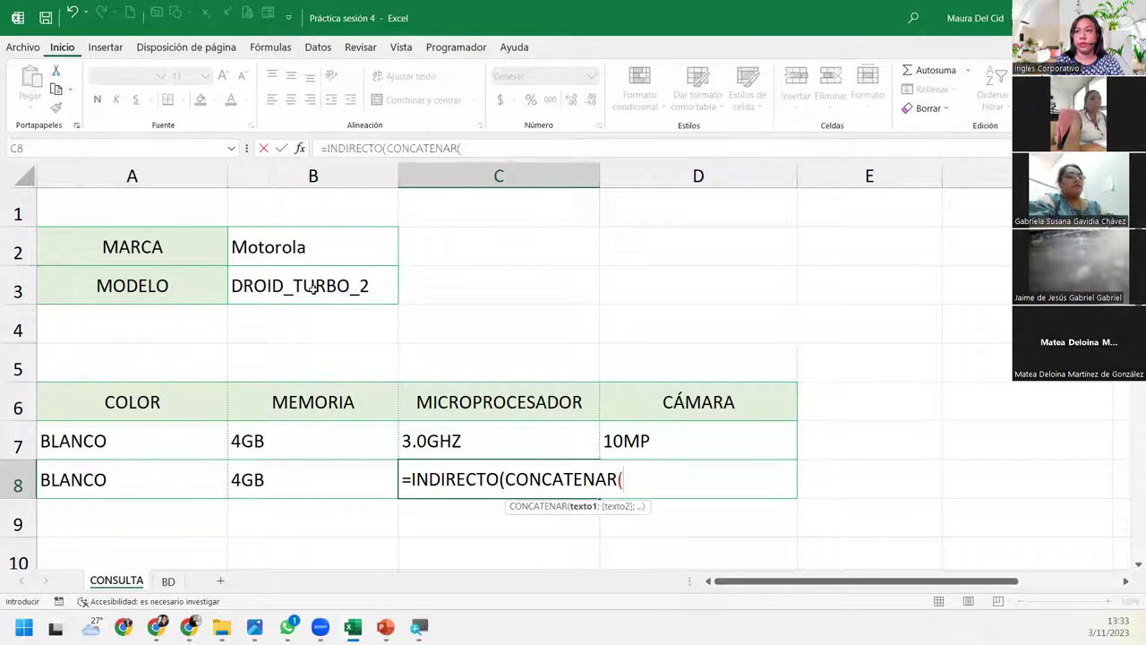
{"action": "left_click", "coordinate": [313, 286]}
{"action": "type", "text": ";"}
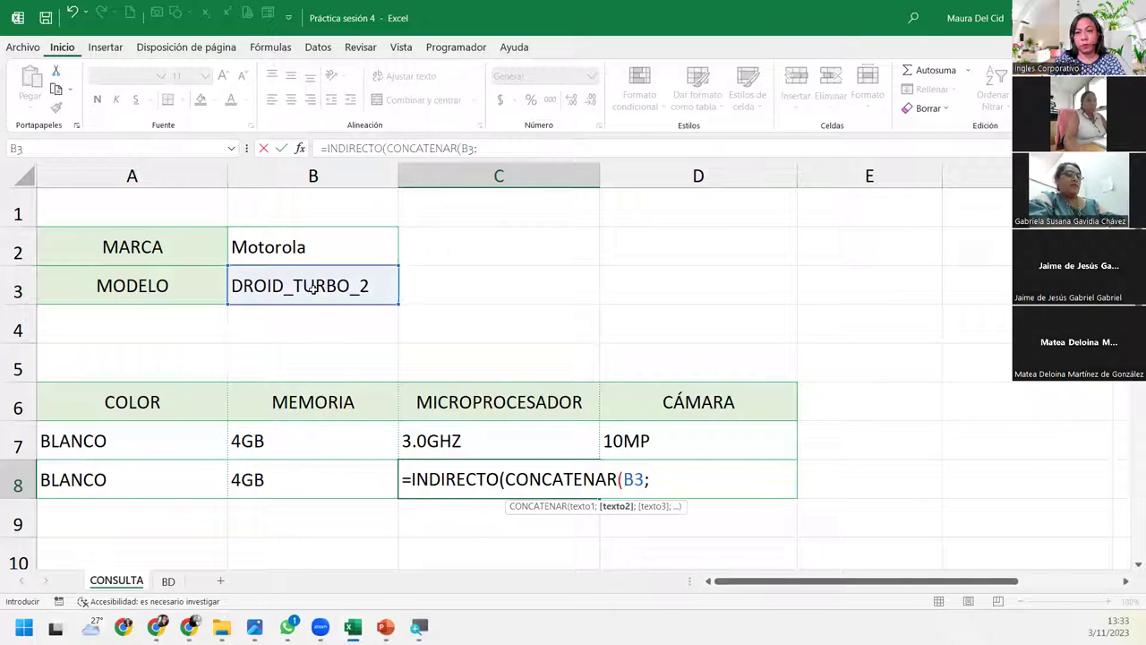
{"action": "type", "text": "\""}
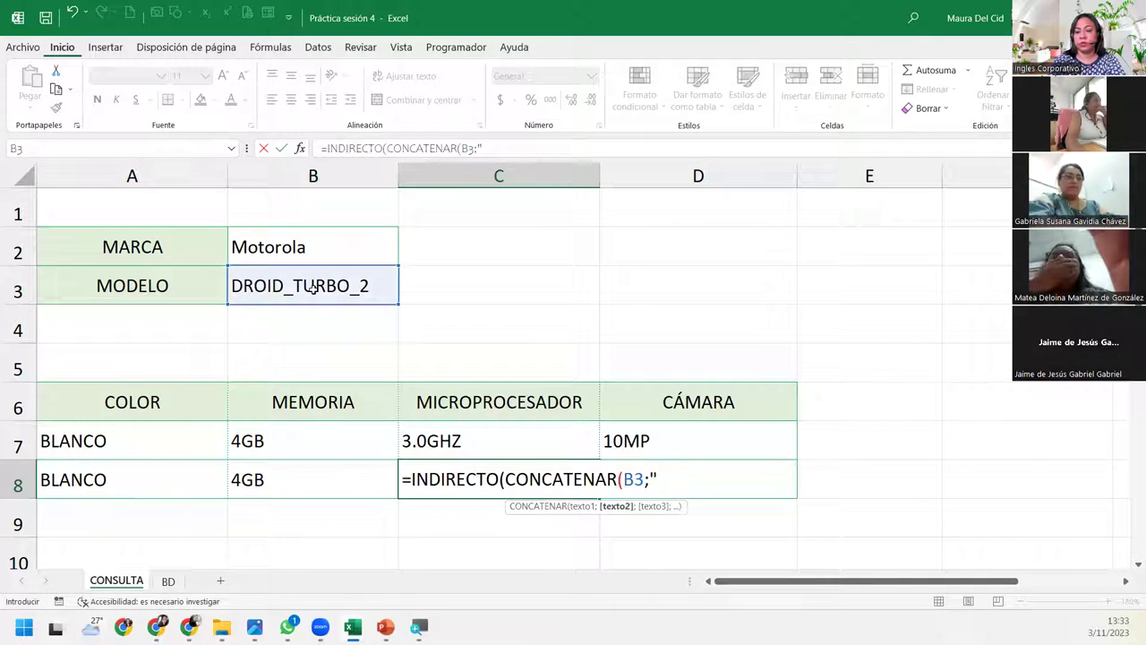
{"action": "type", "text": "_MIC\""}
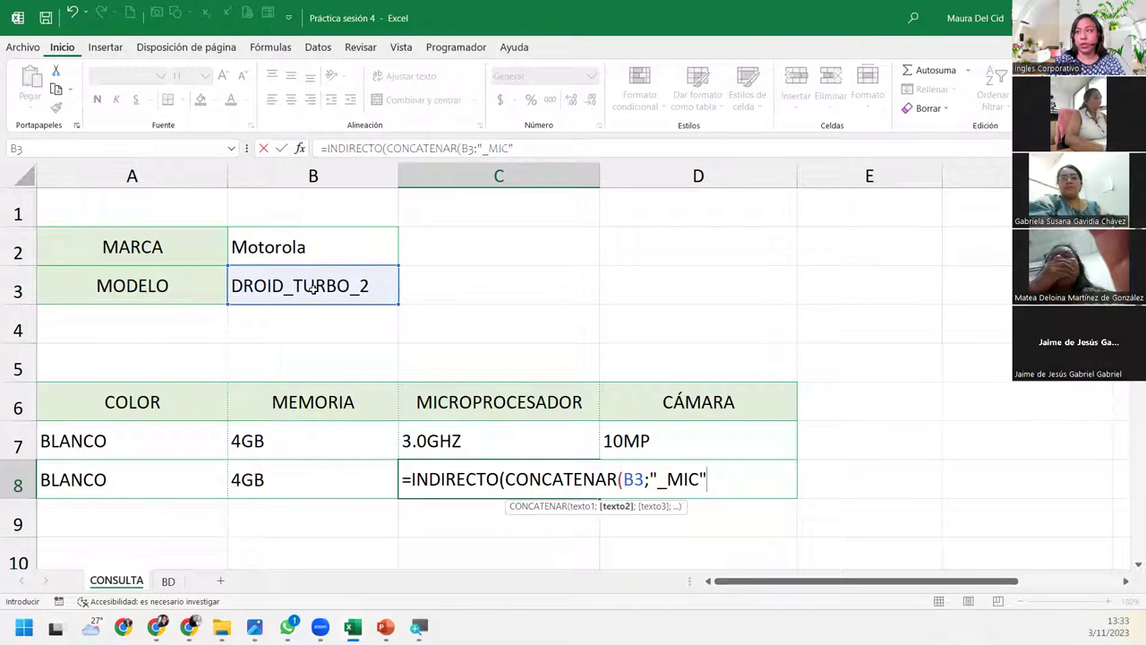
{"action": "type", "text": "))"}
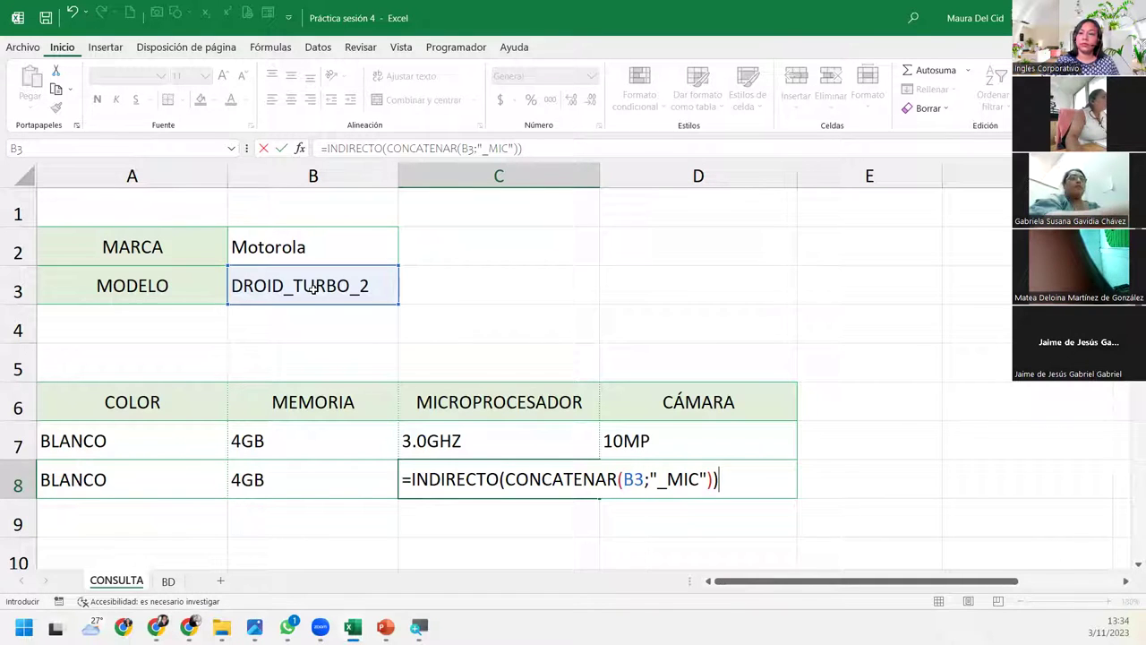
{"action": "key", "text": "Return"}
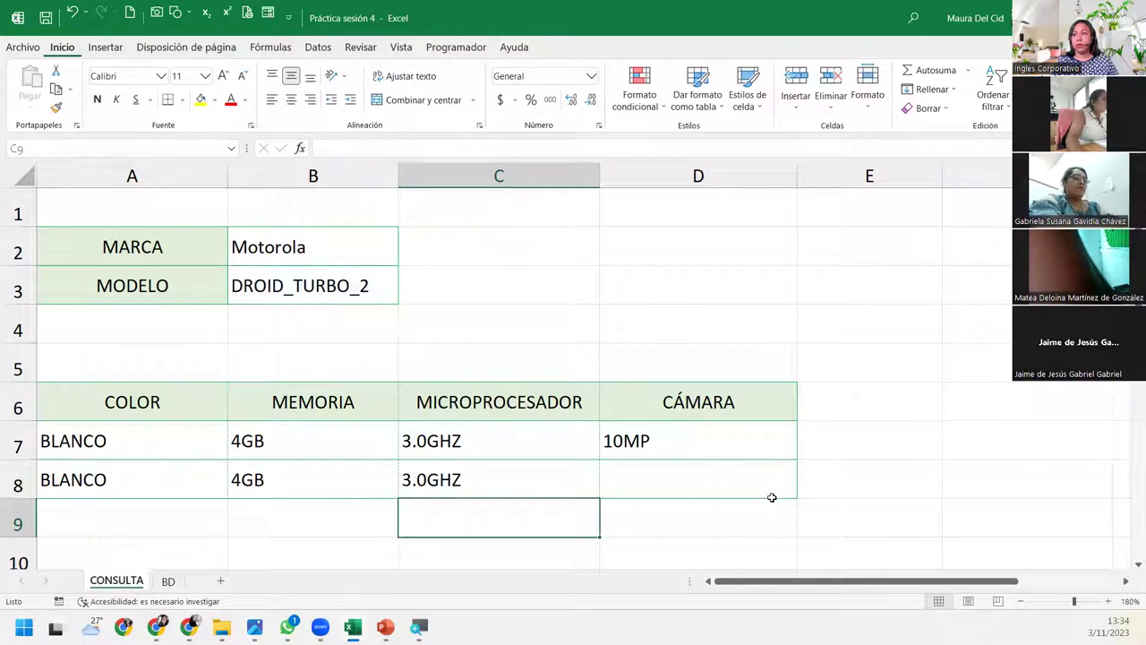
Enter =INDIRECTO(CONCATENAR(B3;"_CAM")) in D8 so it returns 10MP
{"action": "left_click", "coordinate": [770, 488]}
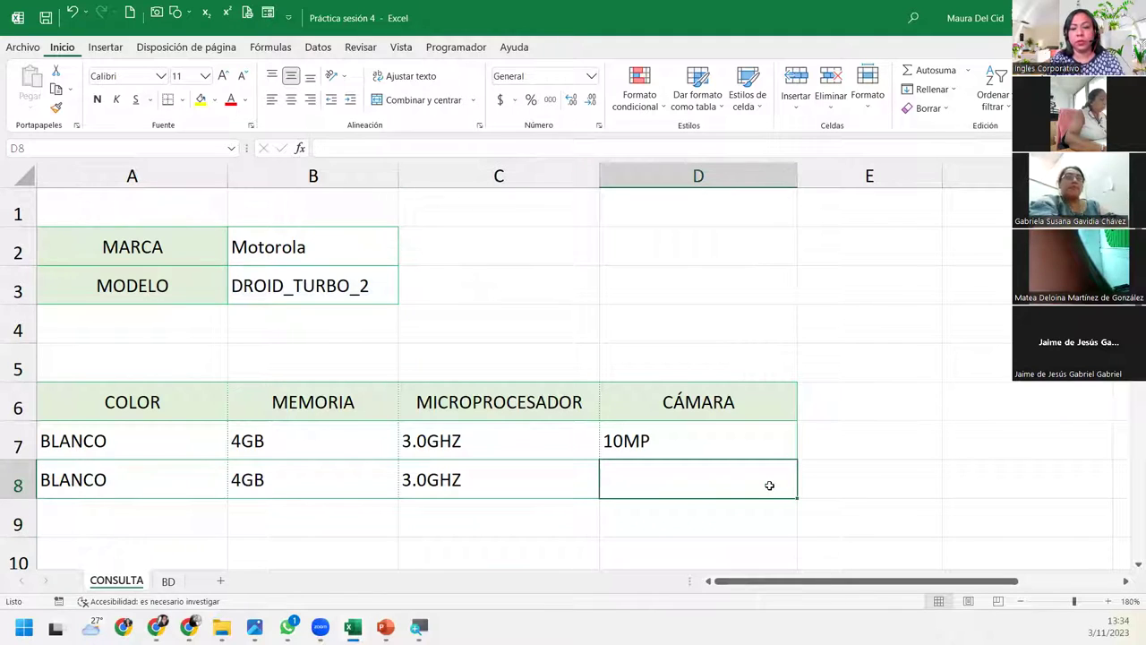
{"action": "type", "text": "="}
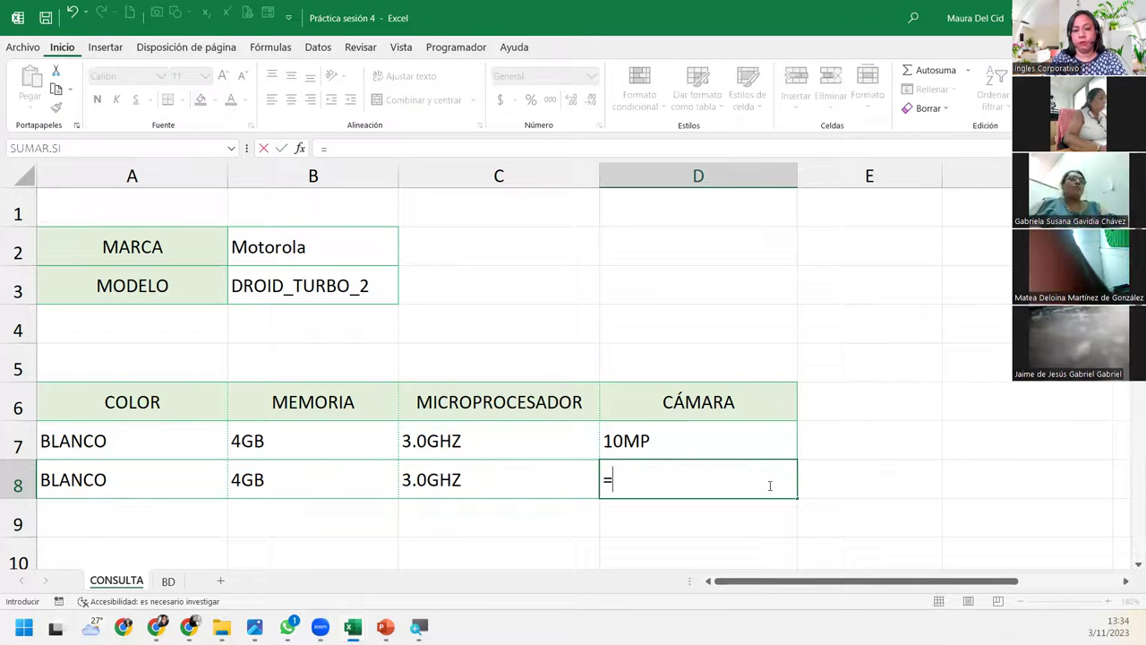
{"action": "type", "text": "INDIRE"}
{"action": "key", "text": "Tab"}
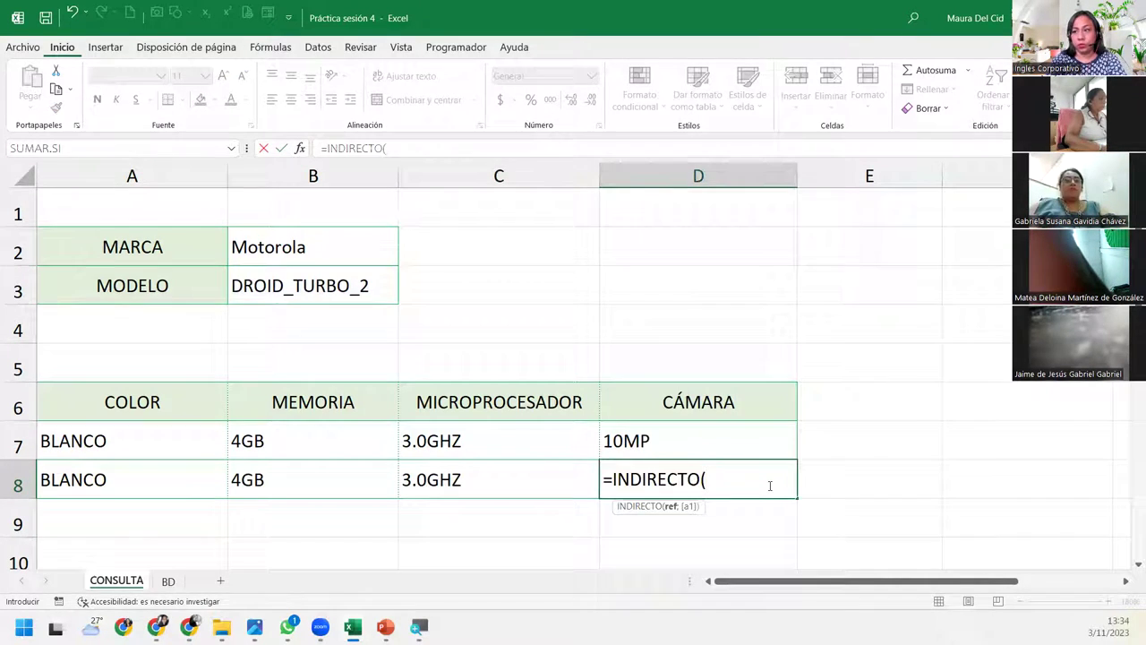
{"action": "type", "text": "CONC"}
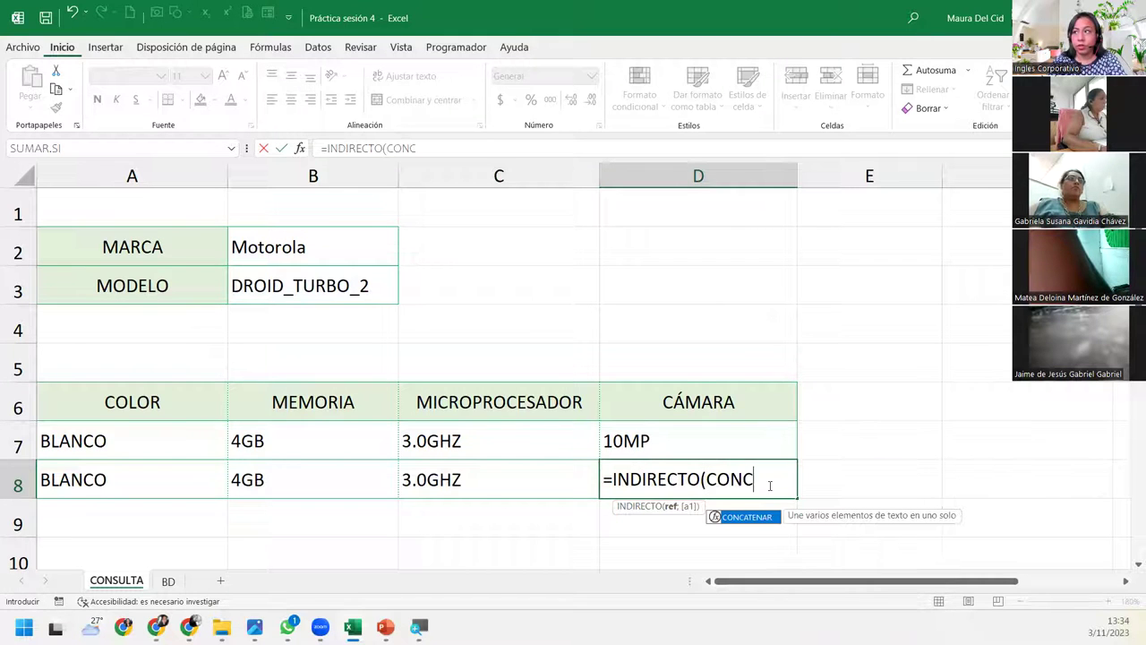
{"action": "key", "text": "Tab"}
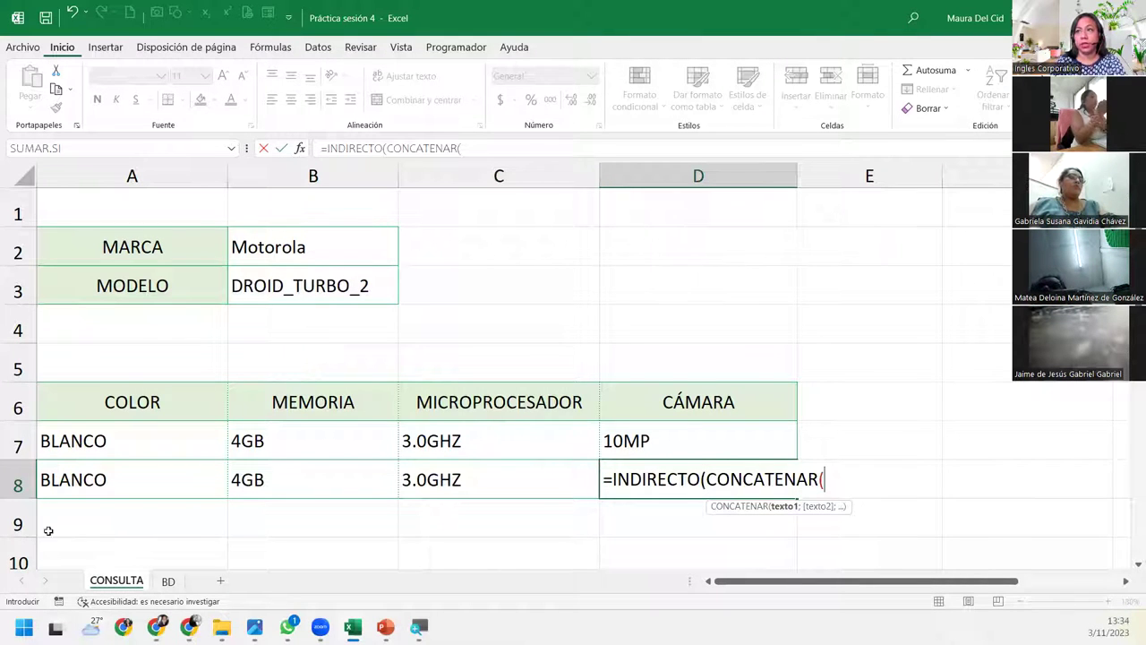
{"action": "left_click", "coordinate": [278, 288]}
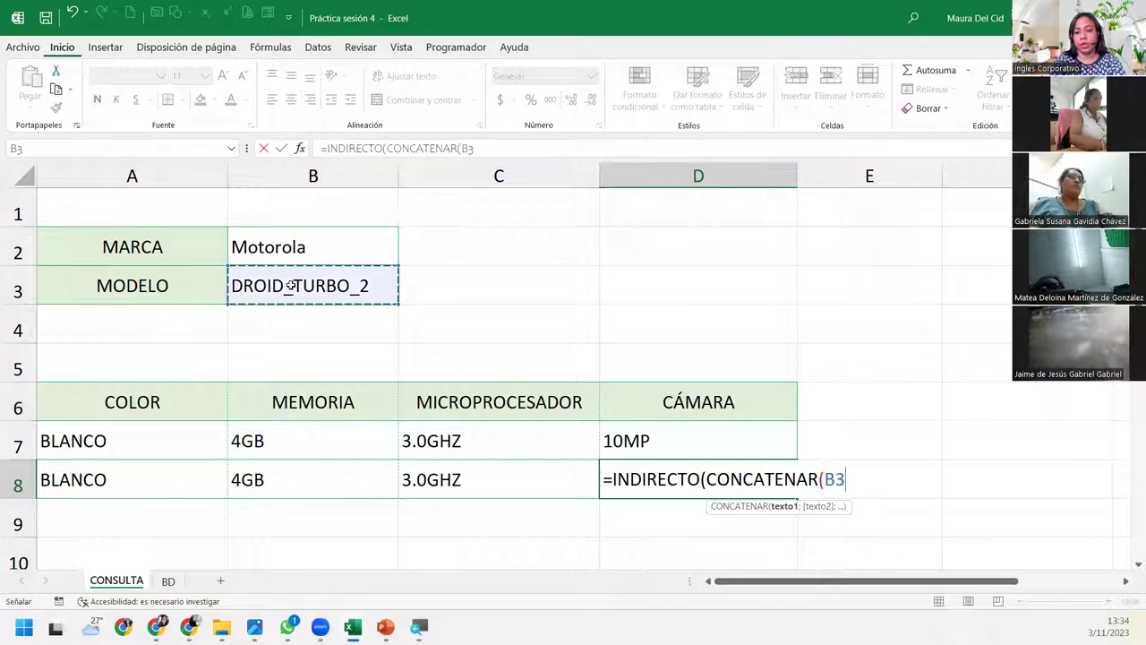
{"action": "type", "text": ";\"_"}
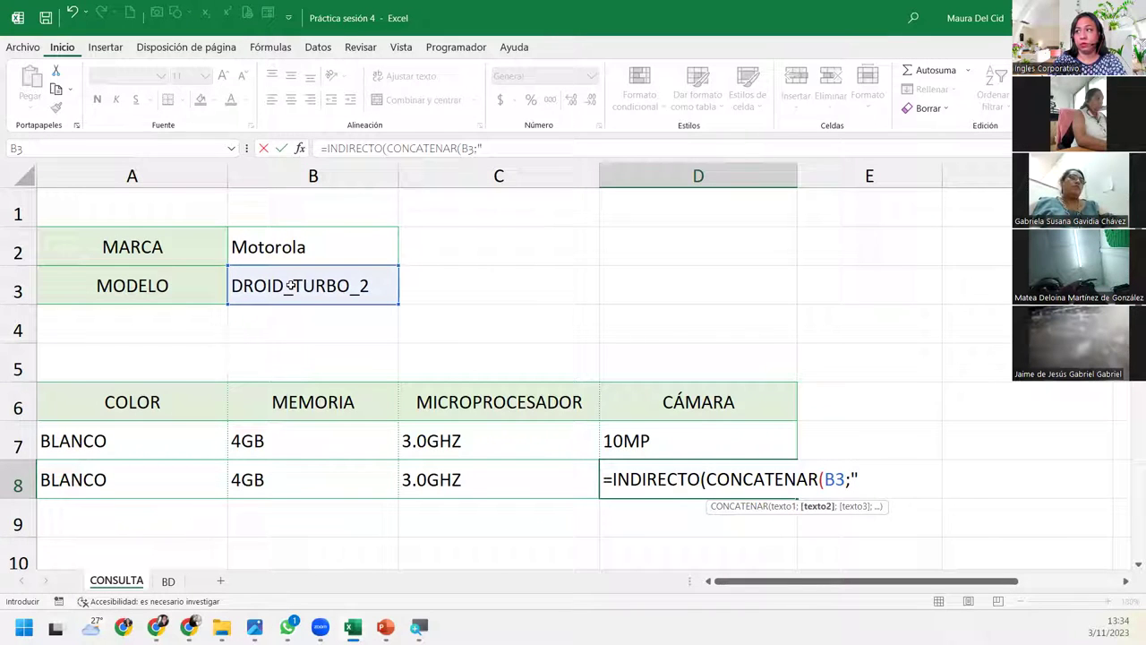
{"action": "type", "text": "CAM"}
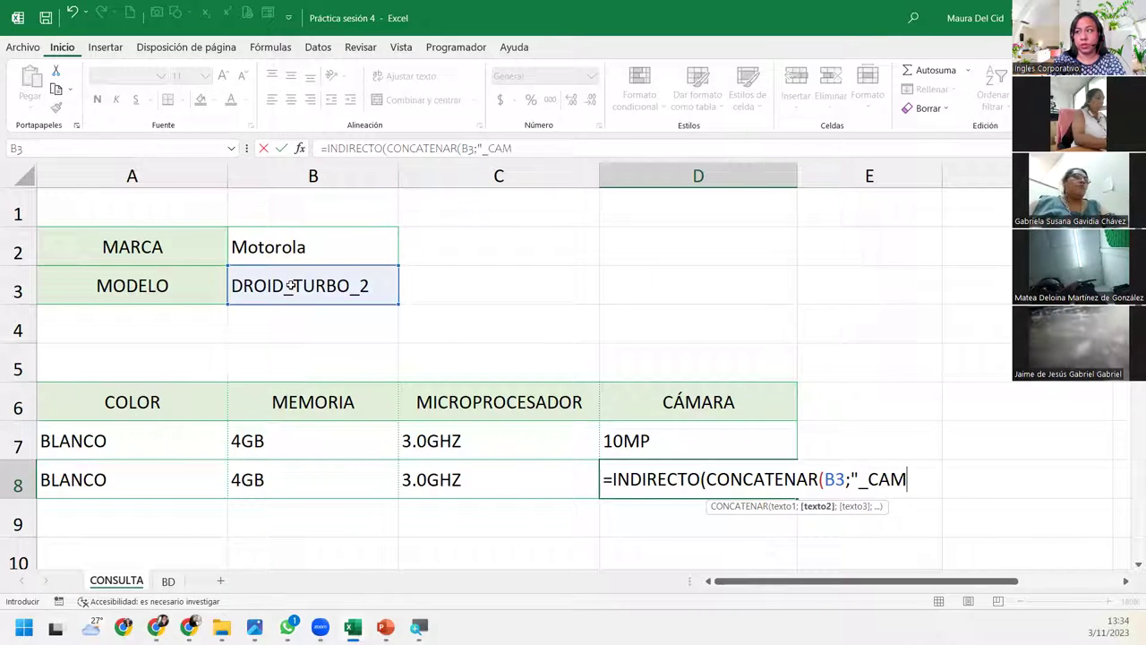
{"action": "type", "text": "\"))"}
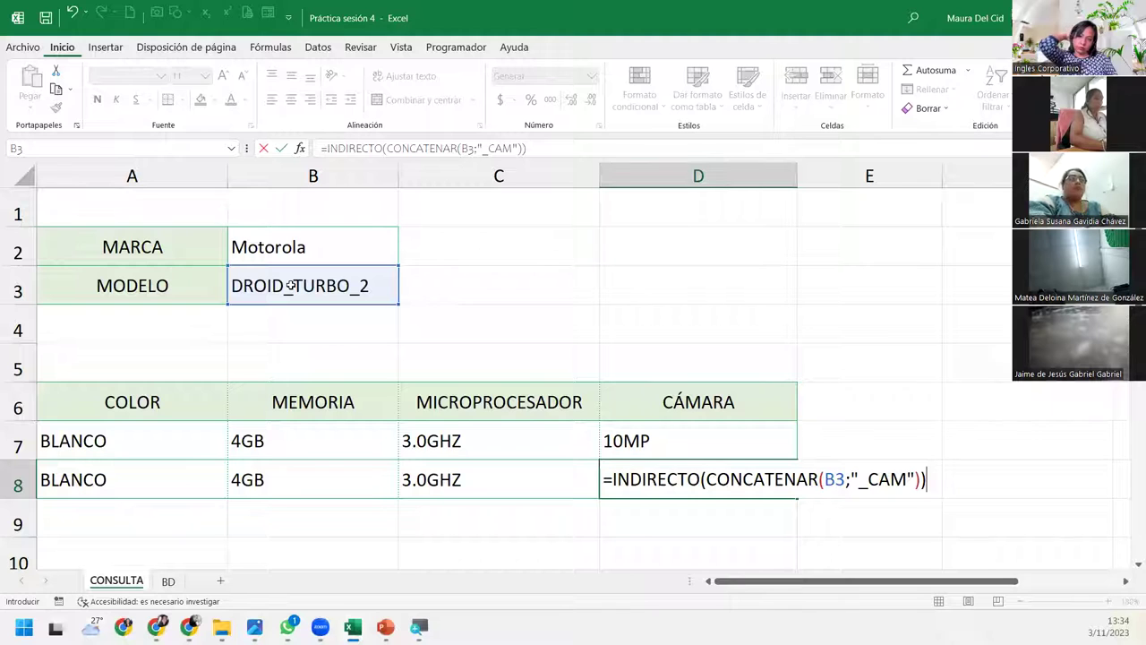
{"action": "key", "text": "Return"}
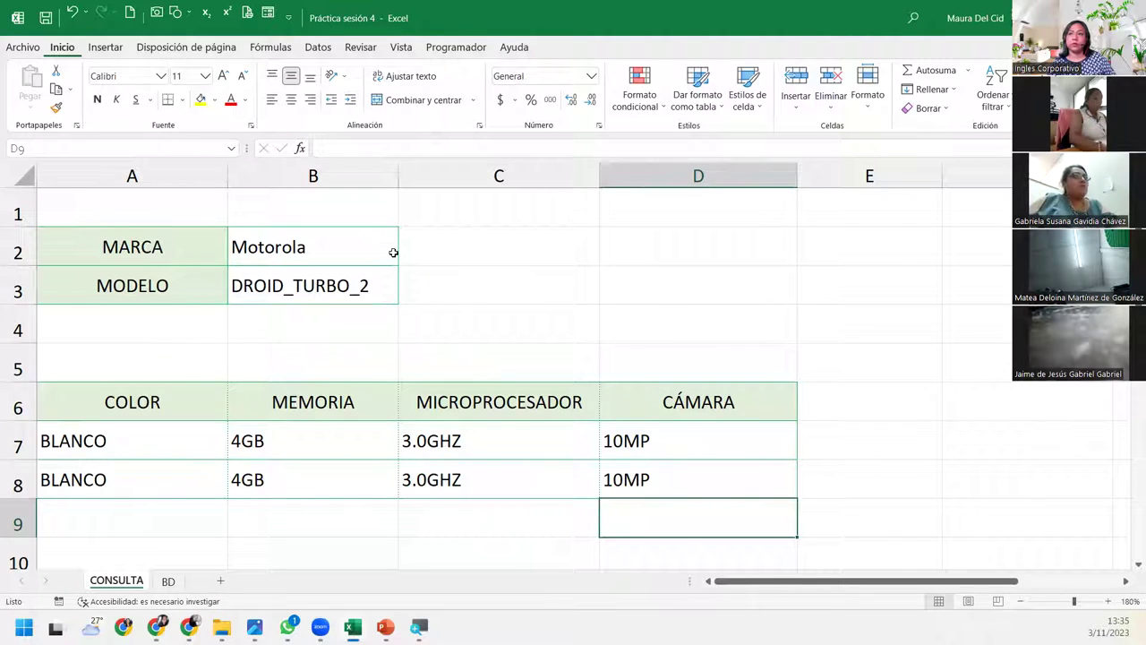
Switch the model to DROID_TURBO and inspect the spec formulas in rows 7 and 8
{"action": "left_click", "coordinate": [351, 288]}
{"action": "left_click", "coordinate": [405, 297]}
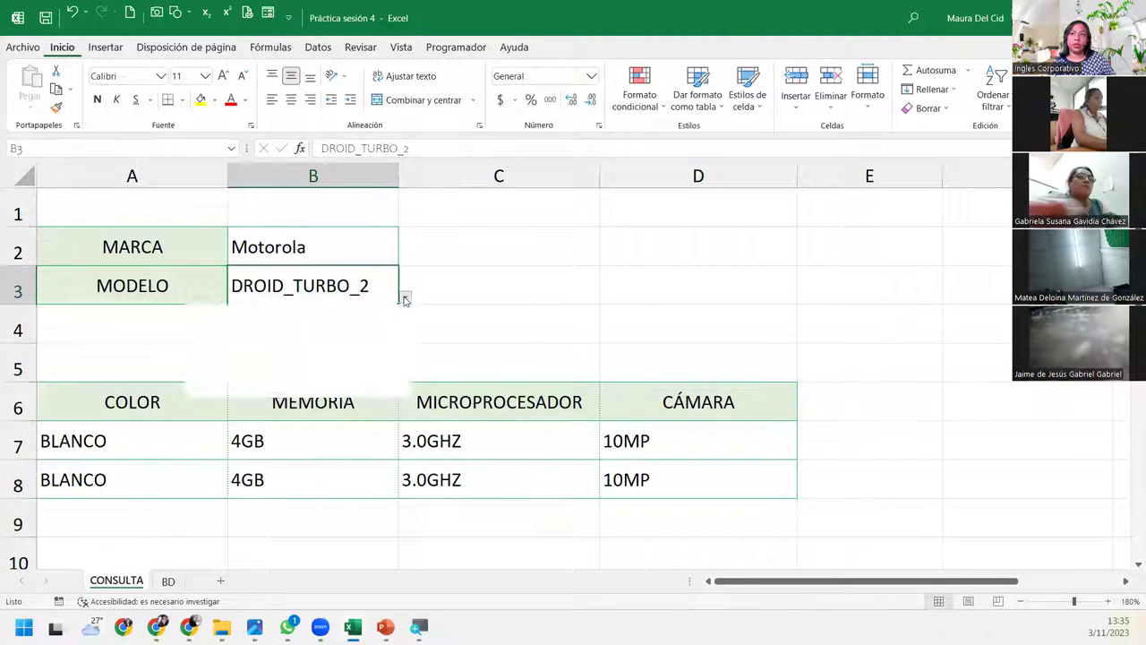
{"action": "left_click", "coordinate": [255, 386]}
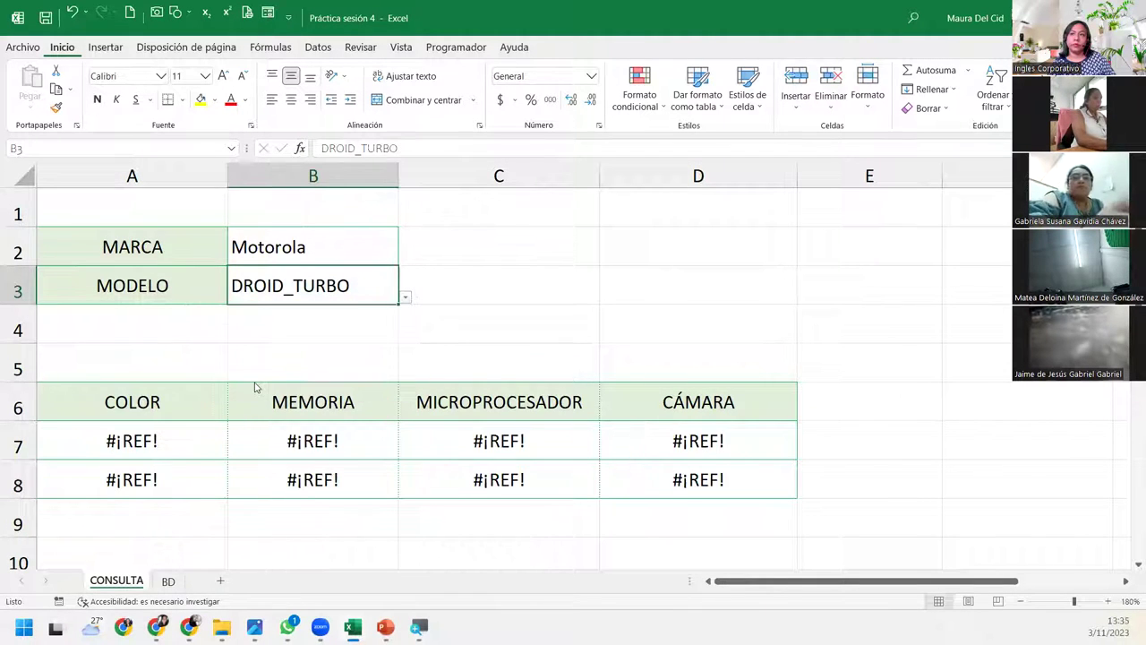
{"action": "left_click", "coordinate": [130, 441]}
{"action": "left_click", "coordinate": [315, 441]}
{"action": "left_click", "coordinate": [475, 437]}
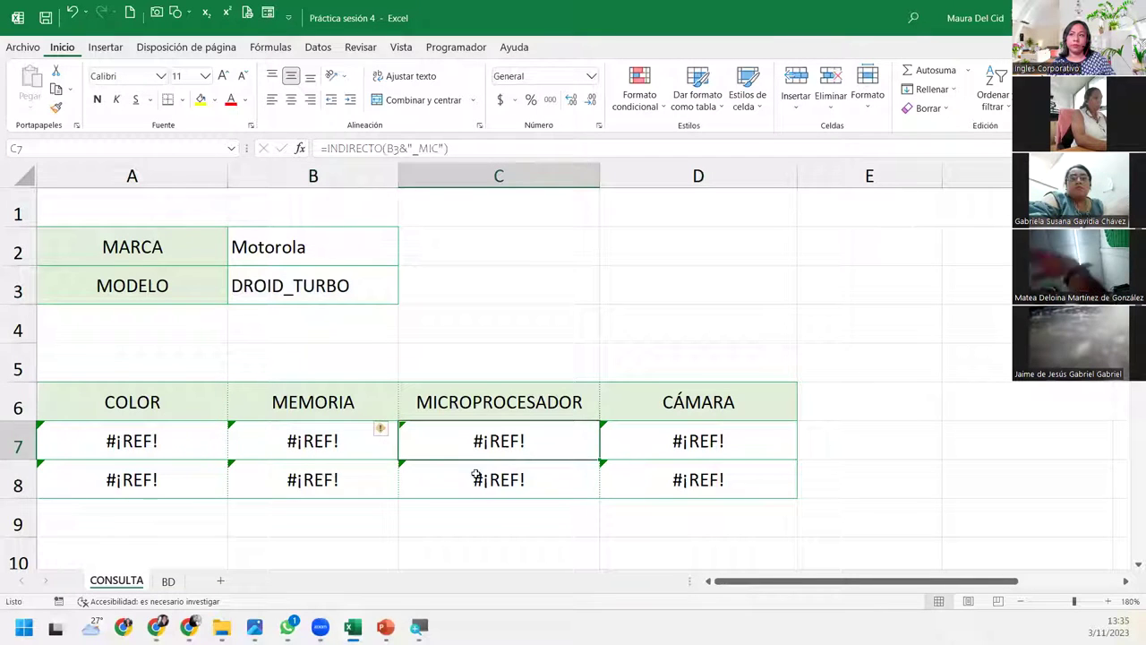
{"action": "left_click", "coordinate": [474, 477]}
{"action": "left_click", "coordinate": [627, 475]}
{"action": "left_click", "coordinate": [631, 446]}
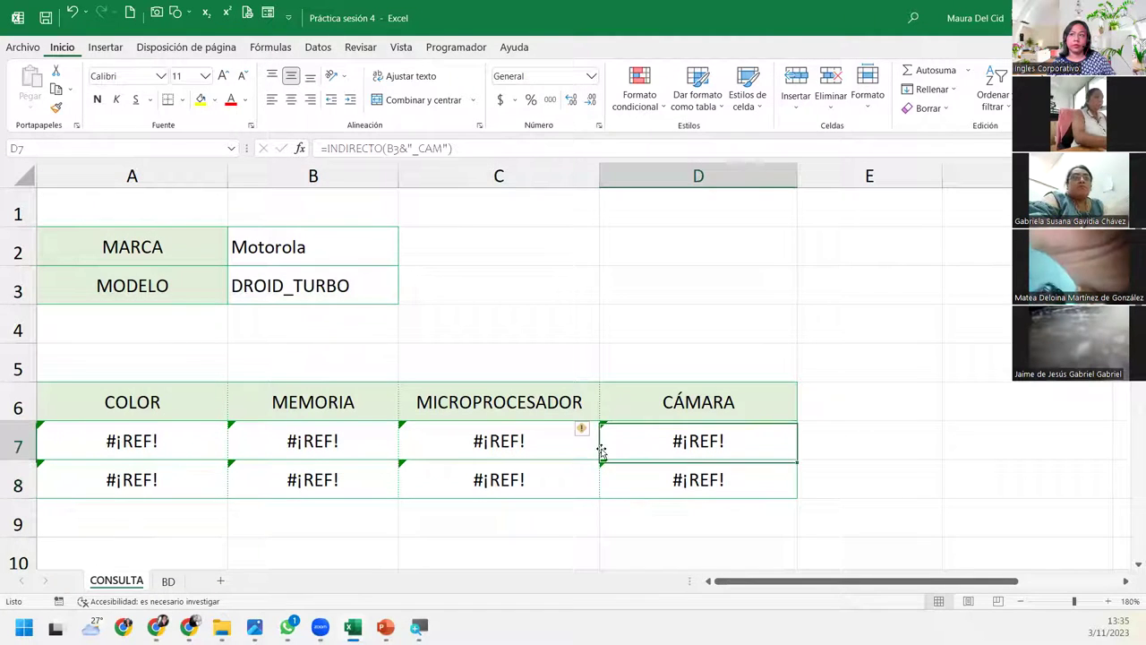
{"action": "left_click", "coordinate": [235, 480]}
{"action": "left_click", "coordinate": [184, 474]}
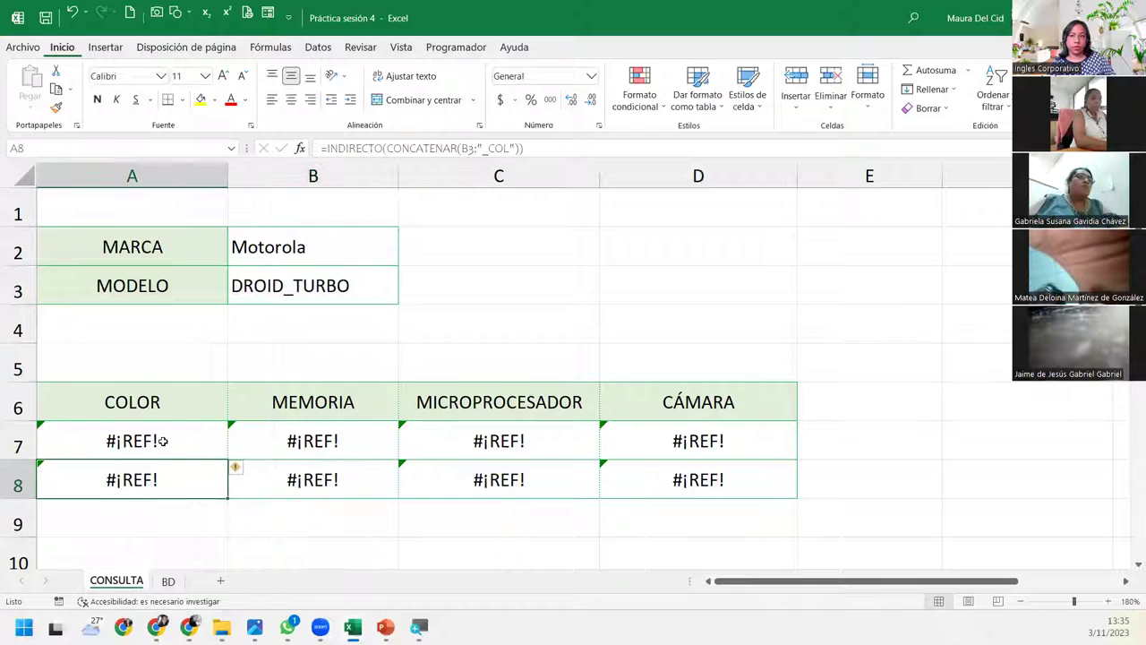
{"action": "left_click", "coordinate": [224, 439]}
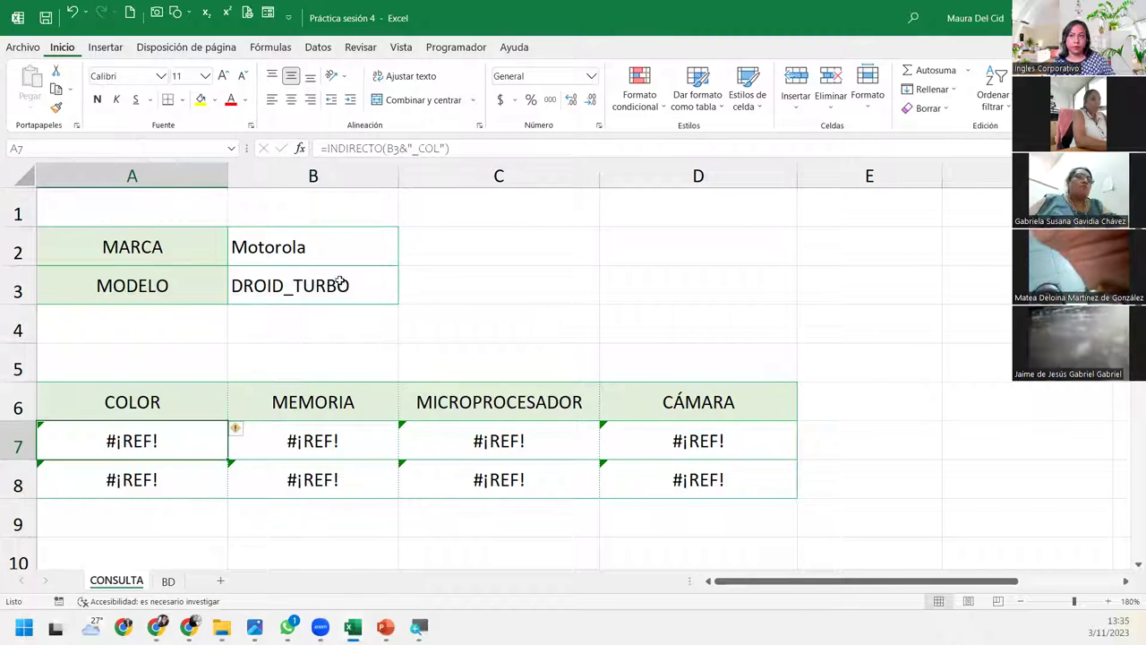
Switch the model to DROID_TURBO_2, then DROID_MAXX, which yields #¡REF! errors
{"action": "left_click", "coordinate": [371, 282]}
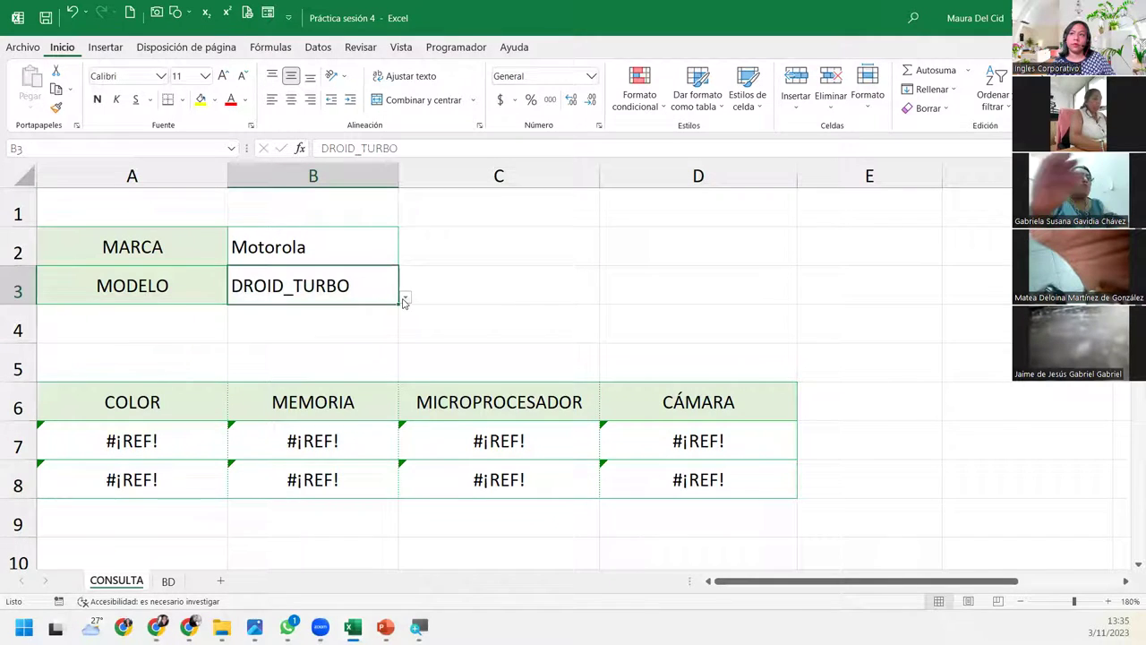
{"action": "left_click", "coordinate": [405, 296]}
{"action": "left_click", "coordinate": [234, 314]}
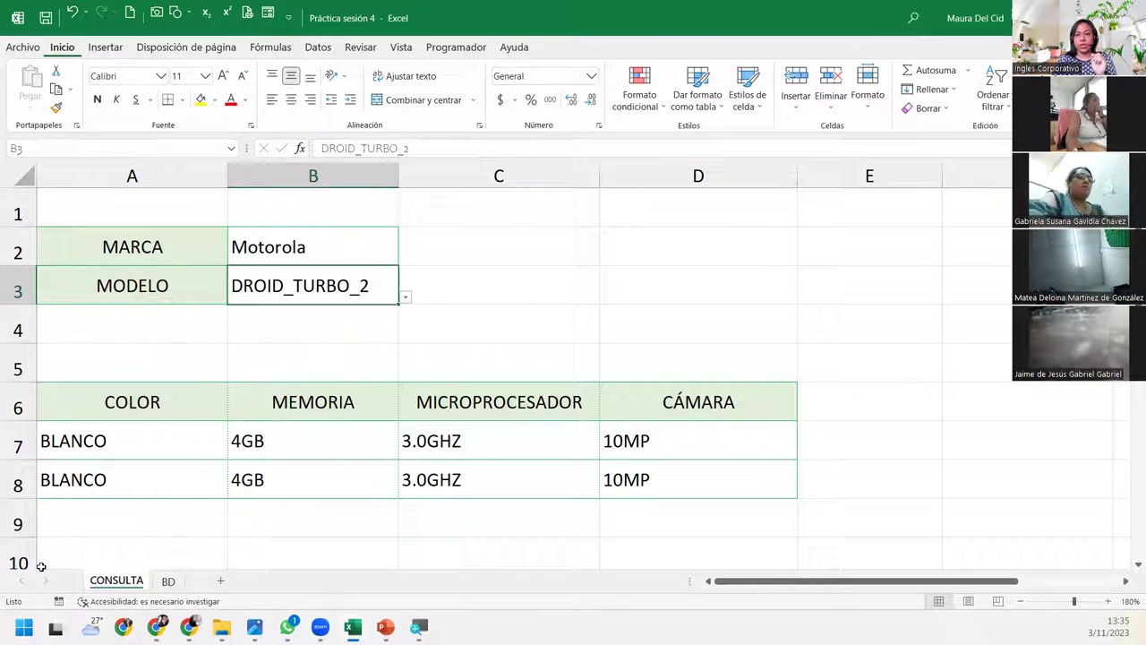
{"action": "left_click", "coordinate": [405, 296]}
{"action": "left_click", "coordinate": [231, 370]}
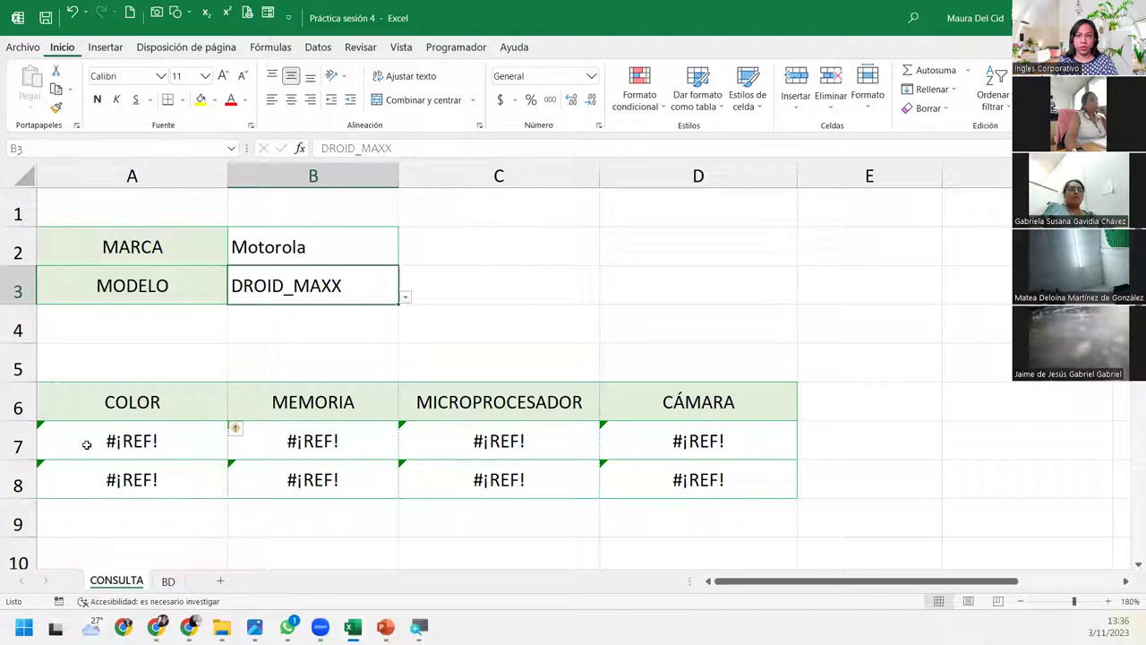
{"action": "left_click", "coordinate": [125, 435]}
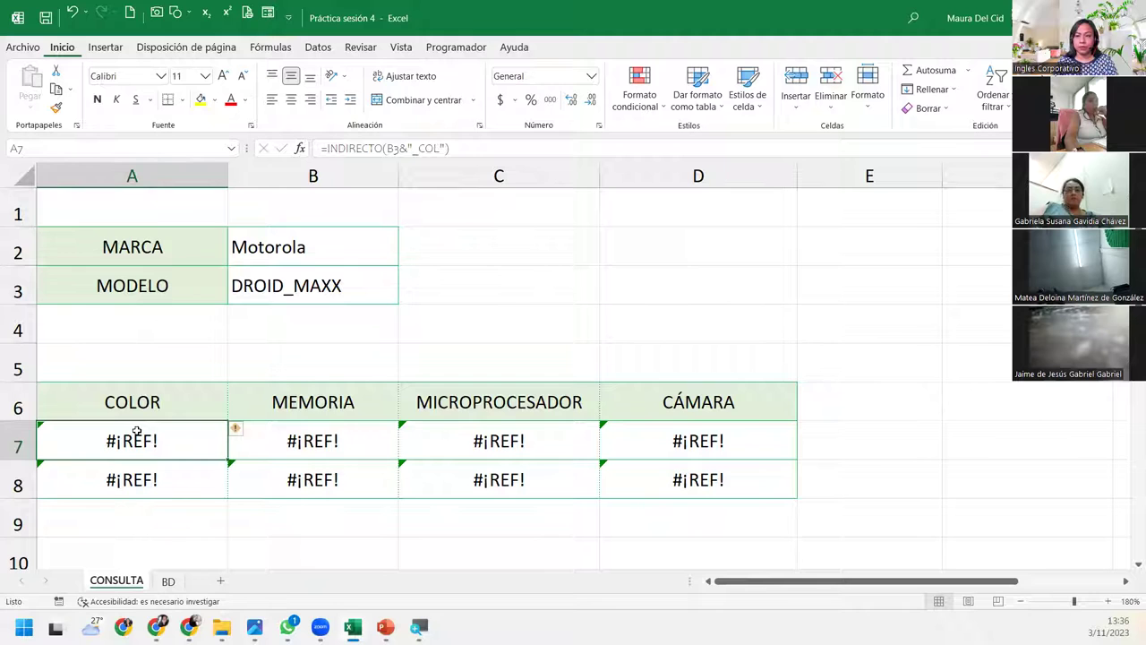
Edit A7's formula =INDIRECTO(B3&"_COL") with the insertion point right after the equals sign
{"action": "double_click", "coordinate": [136, 432]}
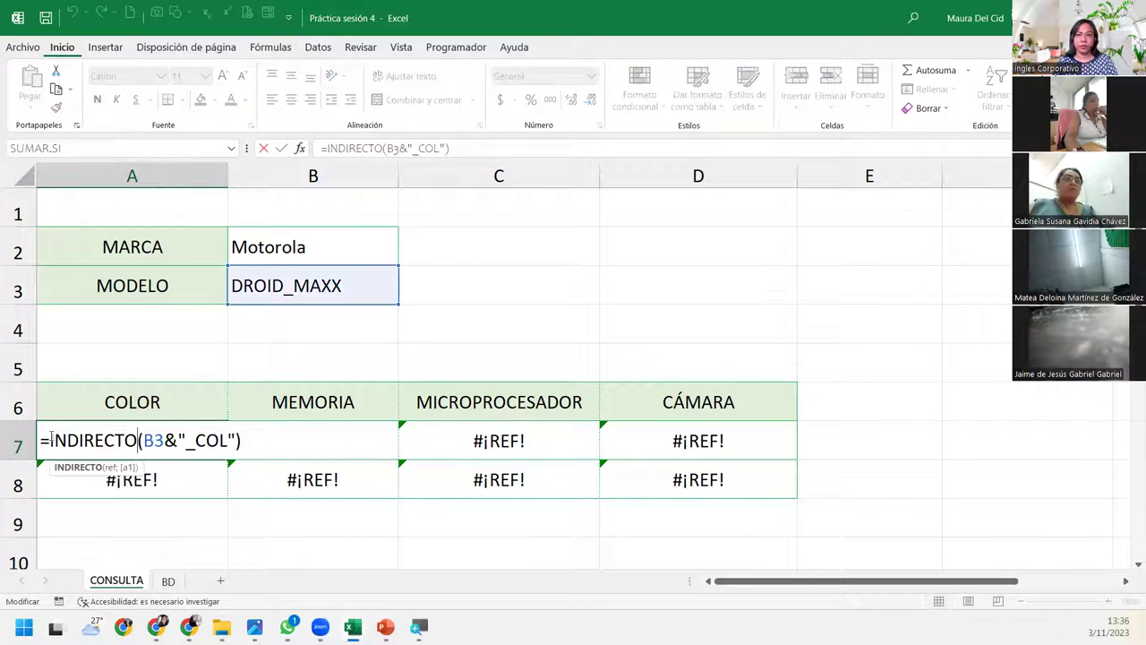
{"action": "left_click", "coordinate": [51, 439]}
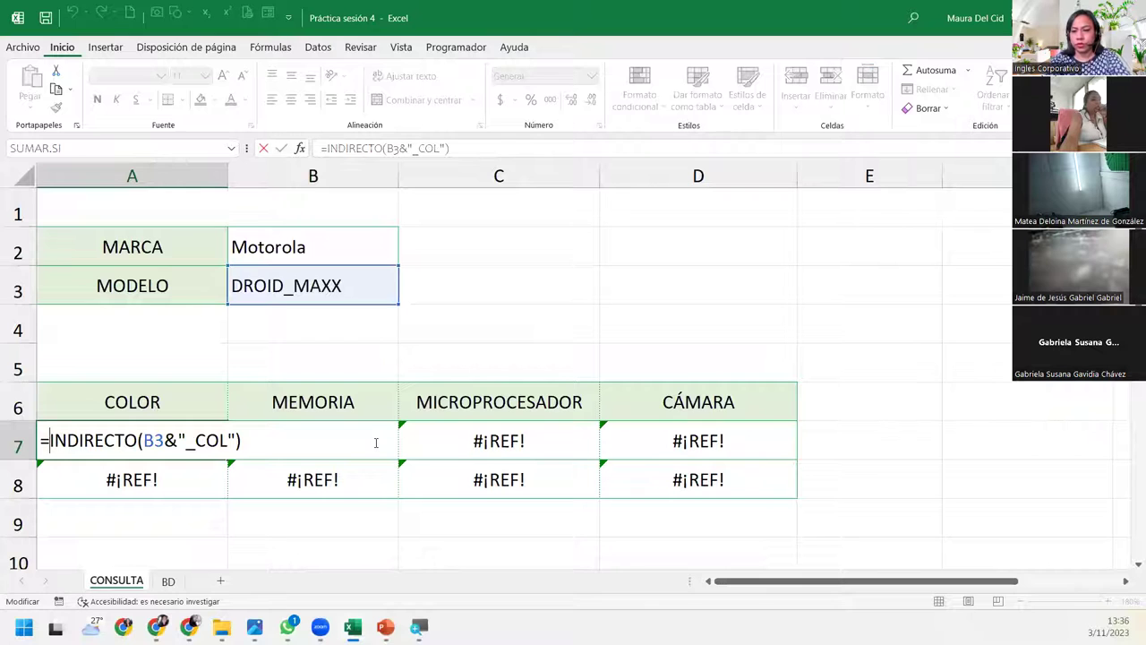
Wrap A7's INDIRECTO(B3&"_COL") formula in SI.ERROR with the fallback "Dato no encontrado"
{"action": "type", "text": "SI.ERROR("}
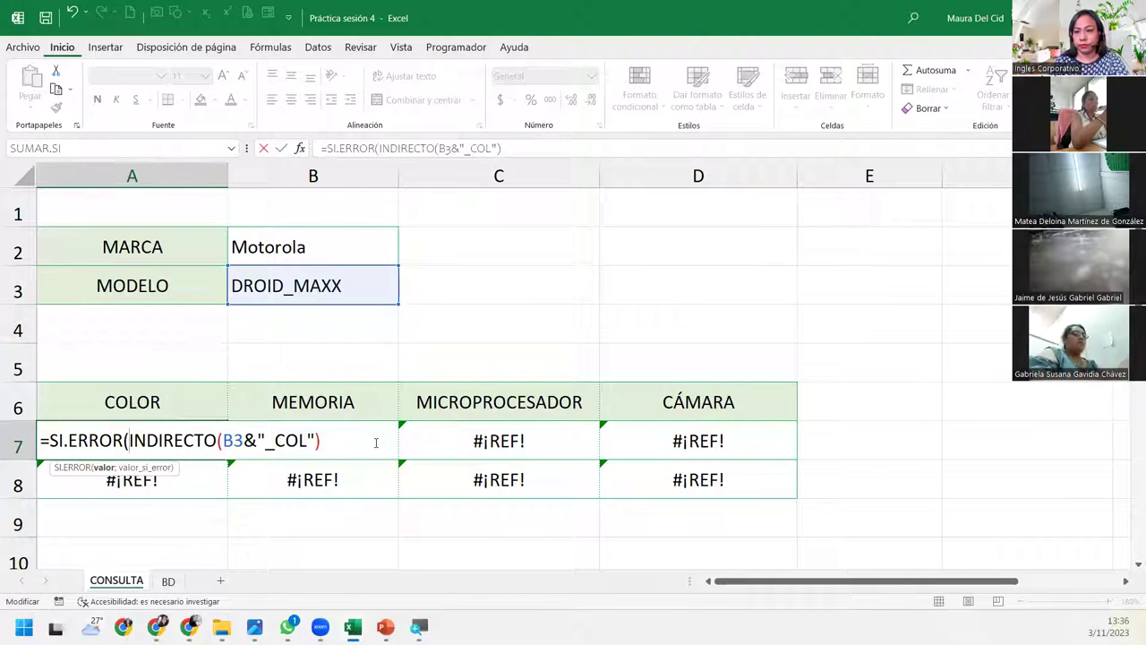
{"action": "left_click", "coordinate": [352, 436]}
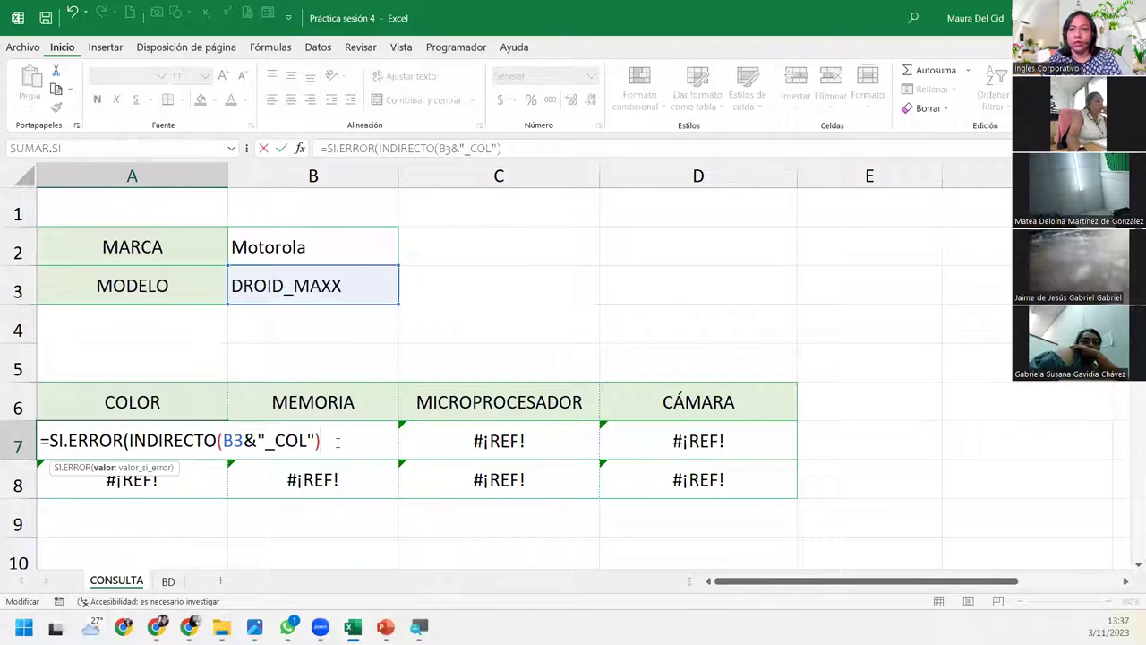
{"action": "type", "text": ";"}
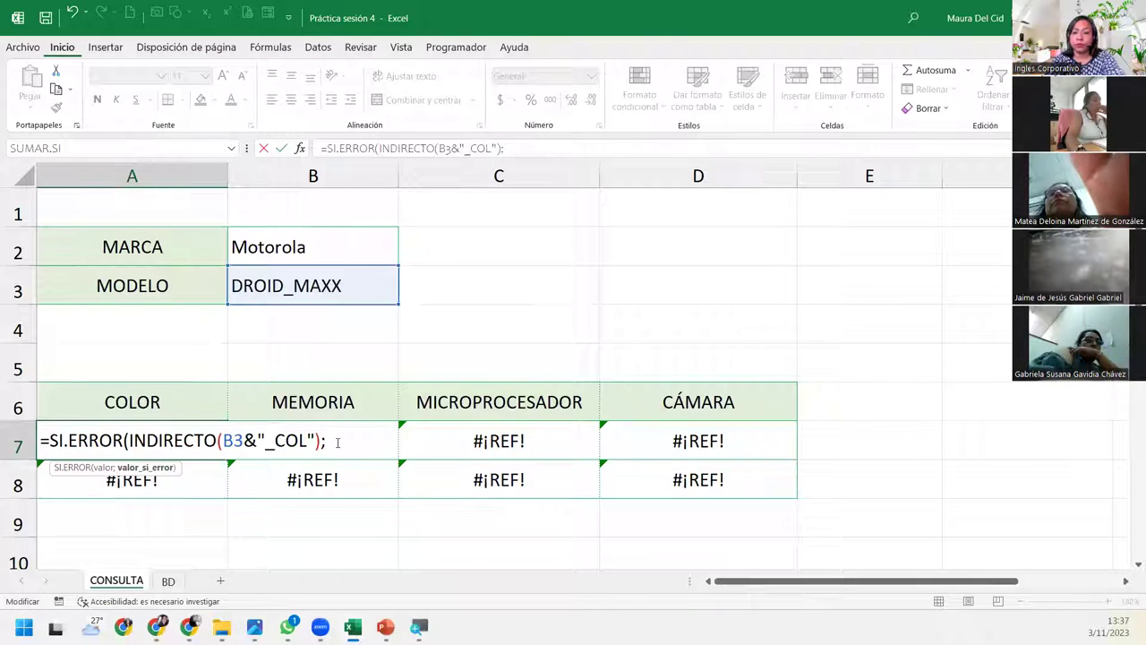
{"action": "type", "text": "\""}
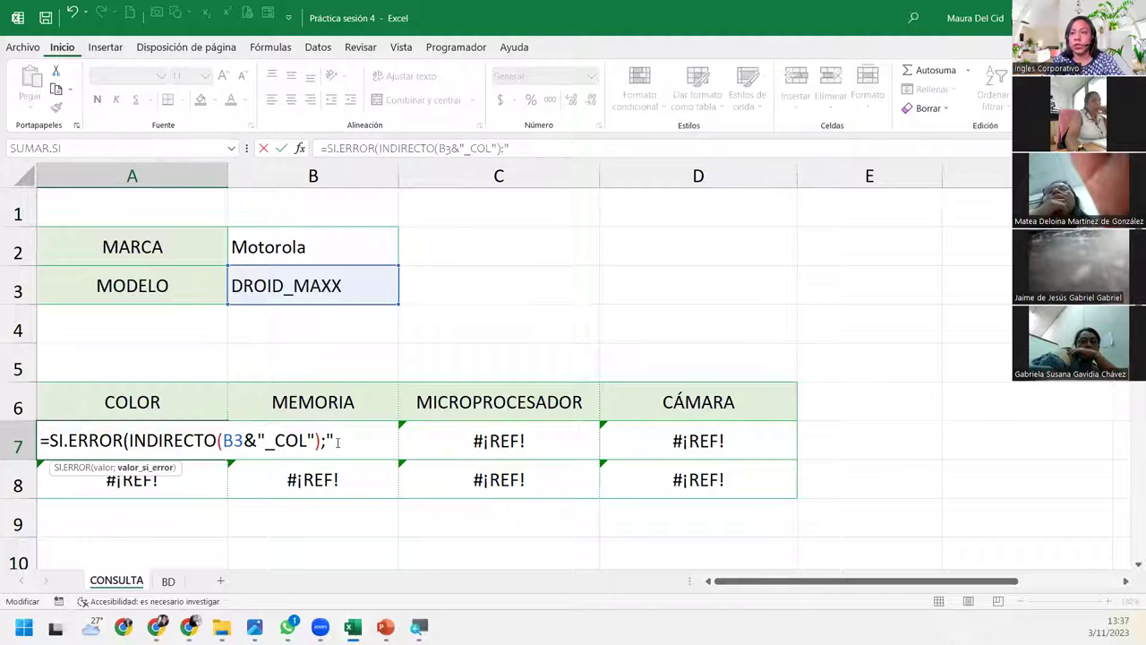
{"action": "type", "text": "Dato"}
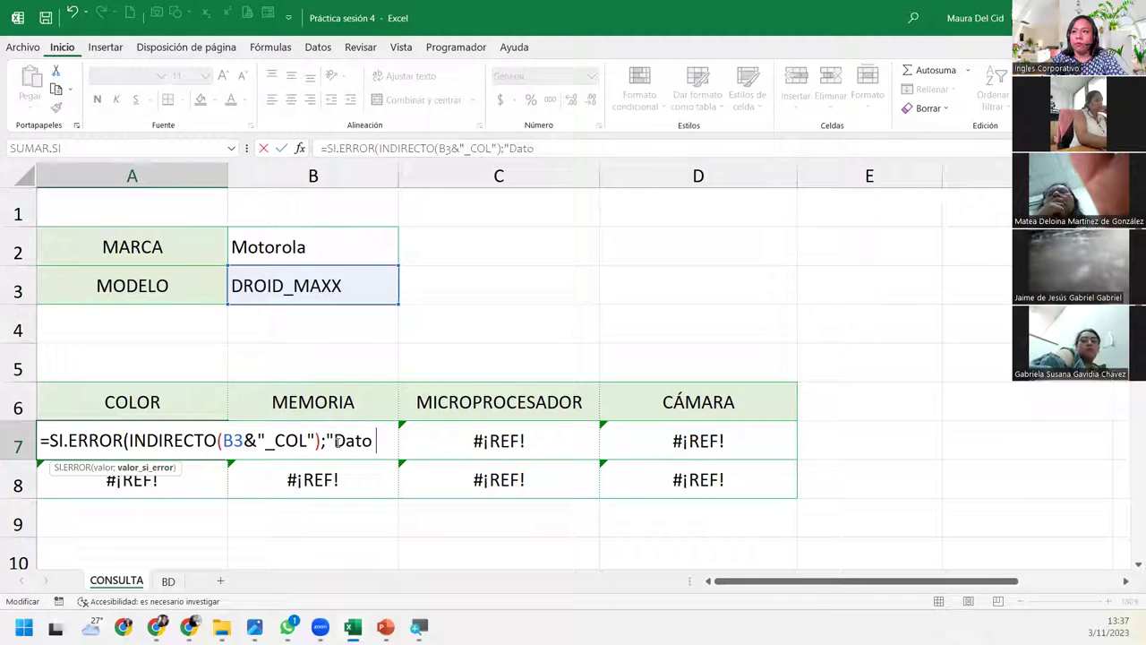
{"action": "type", "text": " no enc"}
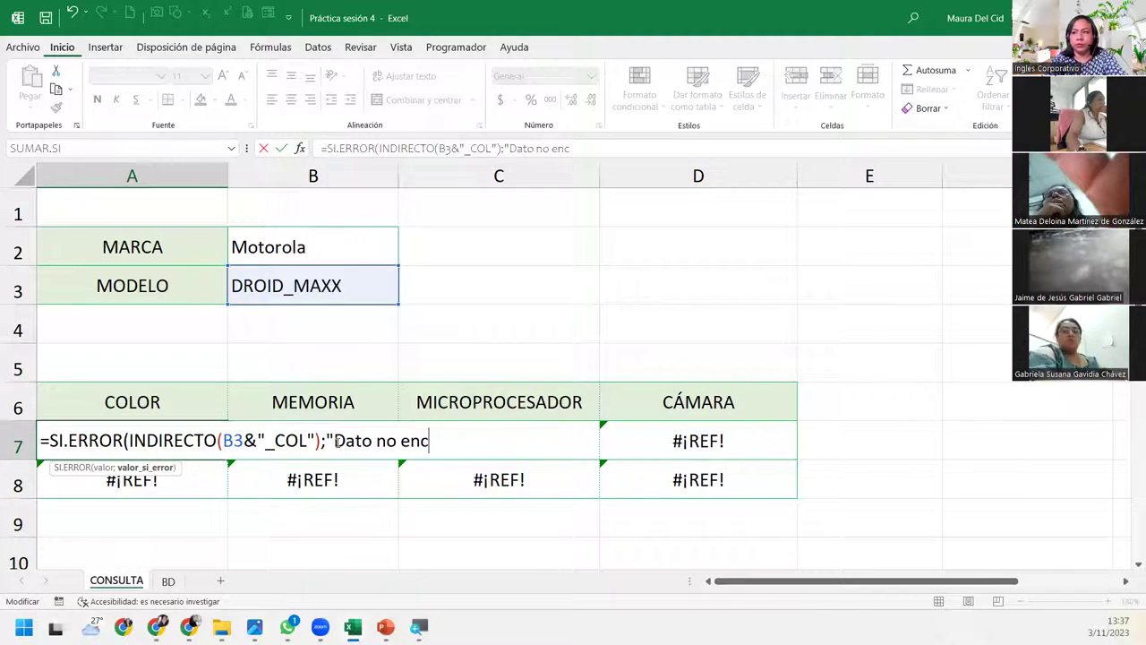
{"action": "type", "text": "ontrado\""}
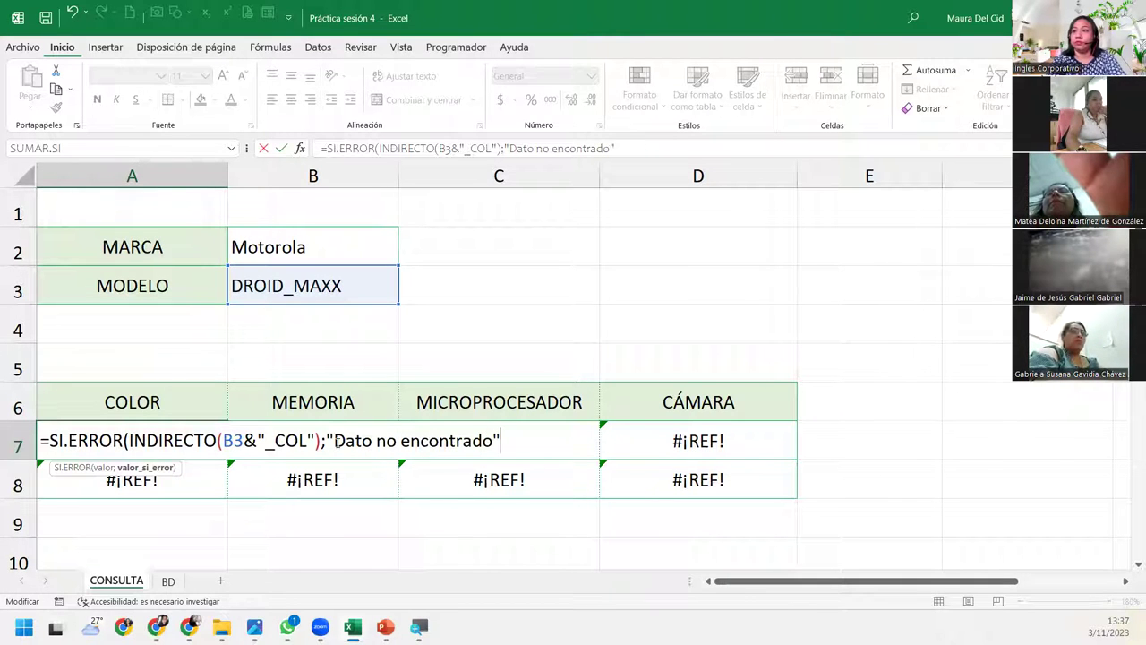
{"action": "type", "text": ")"}
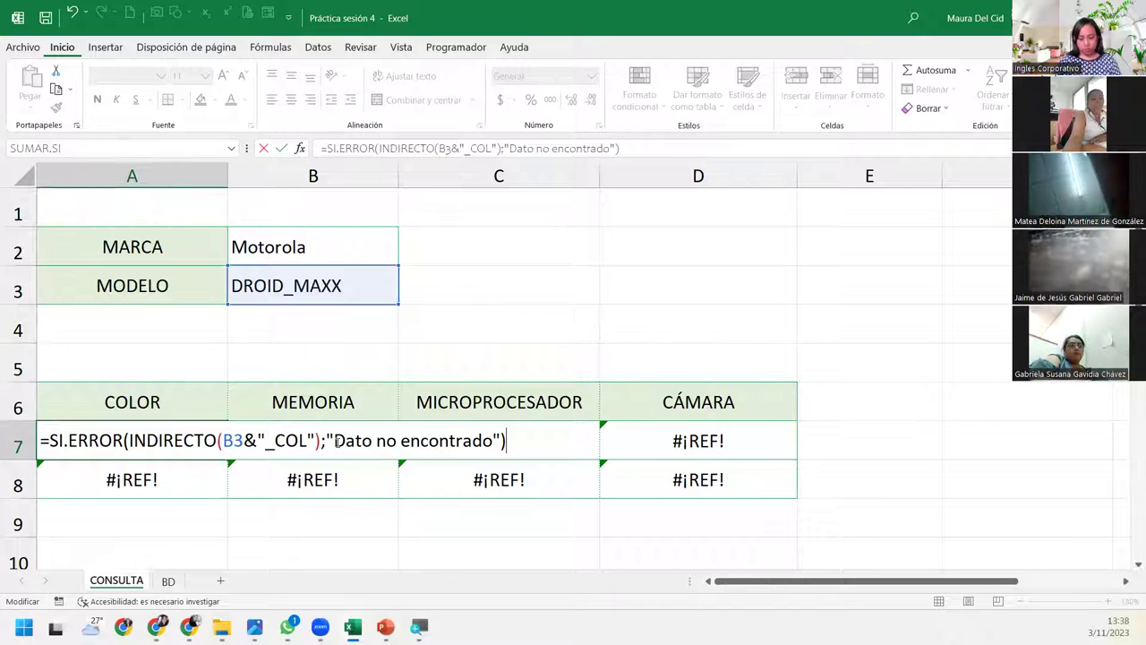
{"action": "key", "text": "Return"}
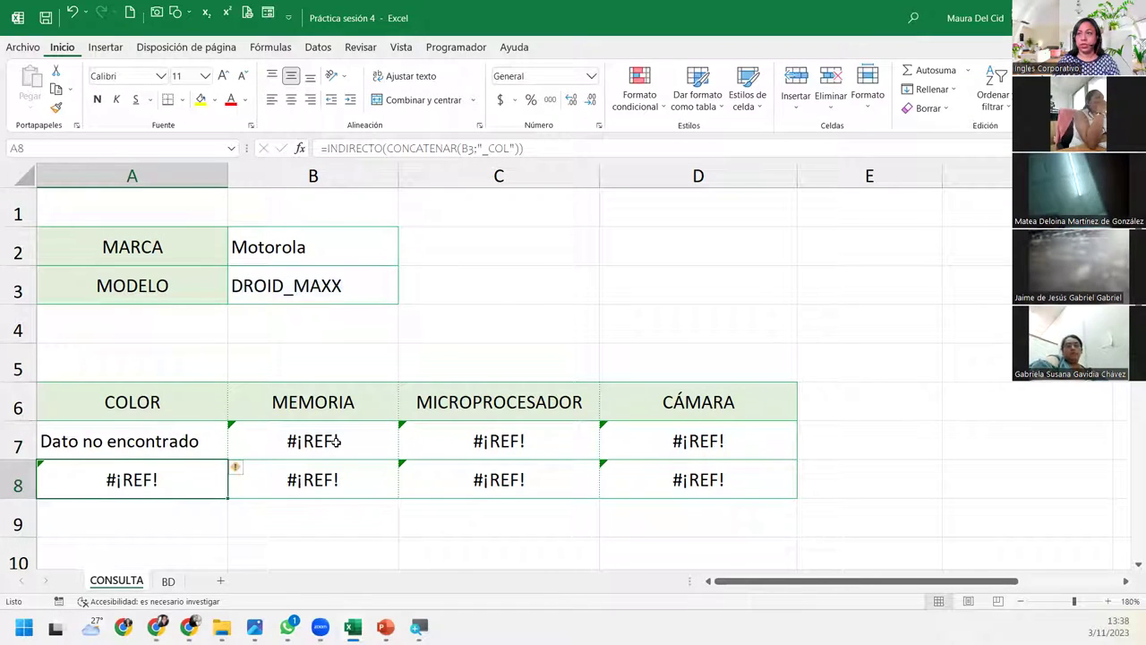
Choose DROID_TURBO_2 in B3's model list and check A7, then switch the model to DROID_MAXX_2
{"action": "left_click", "coordinate": [359, 273]}
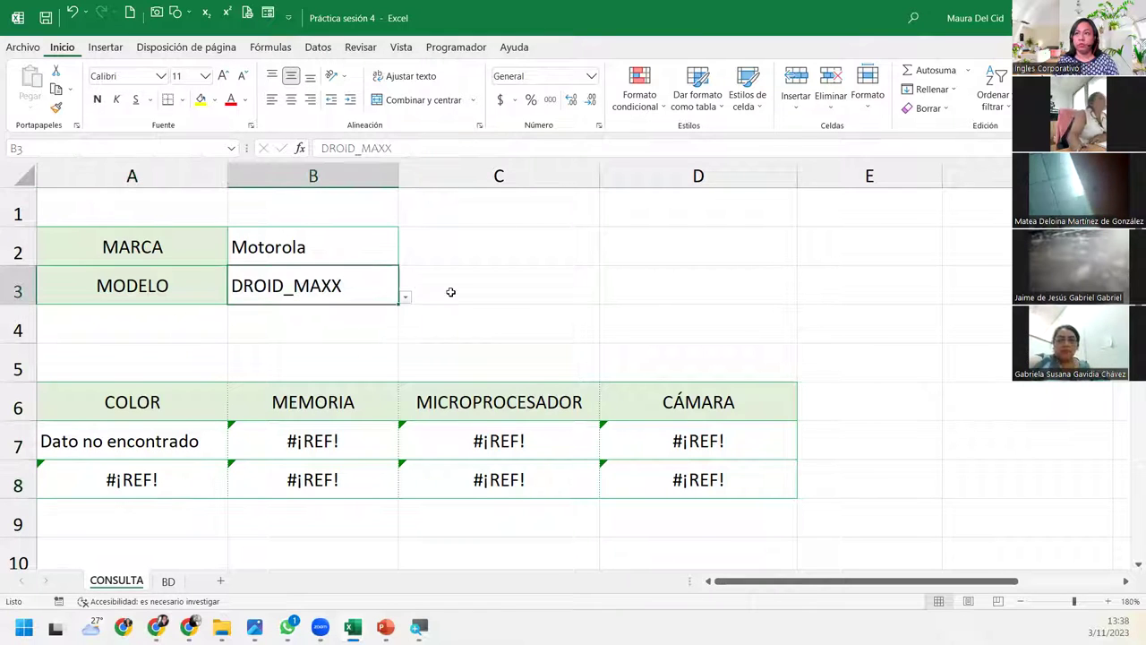
{"action": "left_click", "coordinate": [406, 298]}
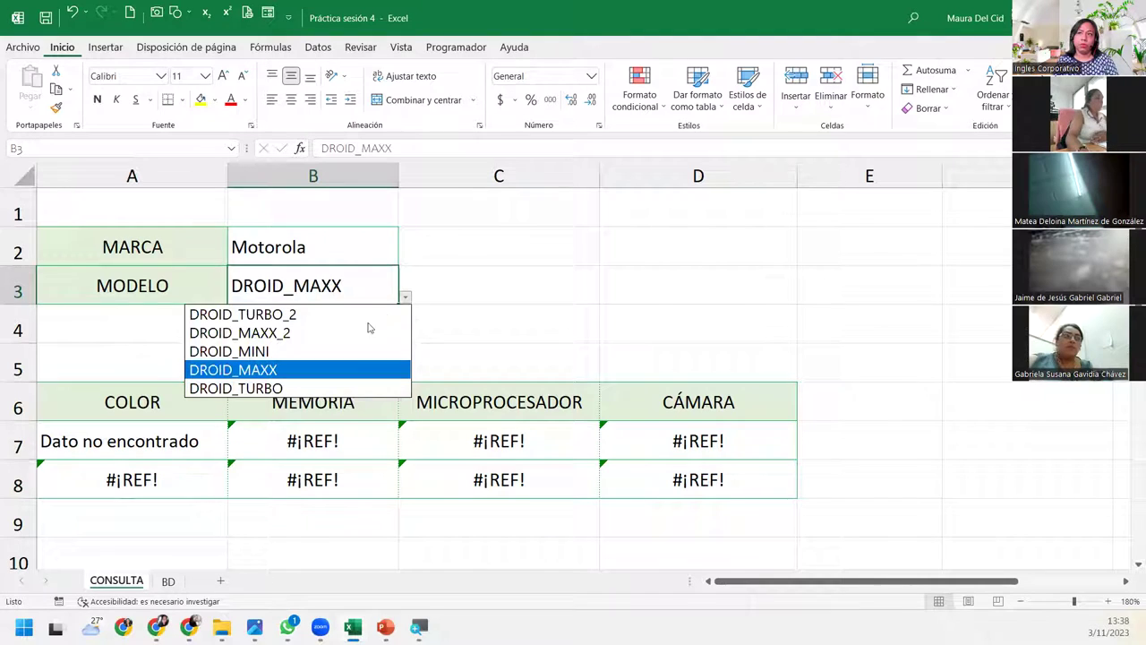
{"action": "left_click", "coordinate": [320, 322]}
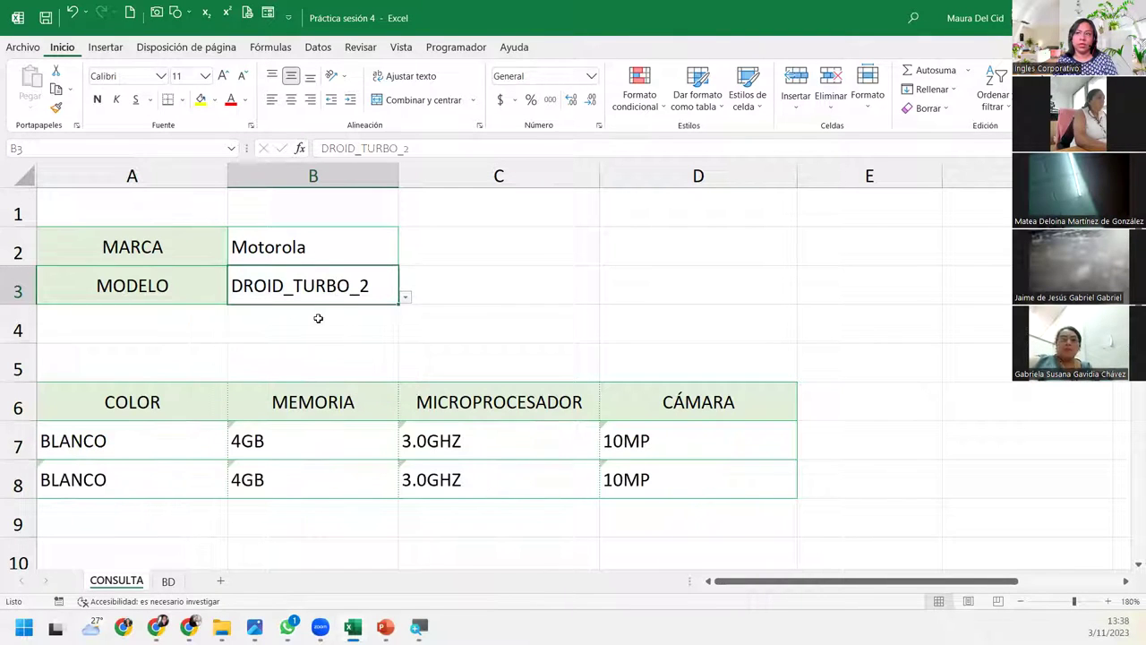
{"action": "left_click", "coordinate": [174, 443]}
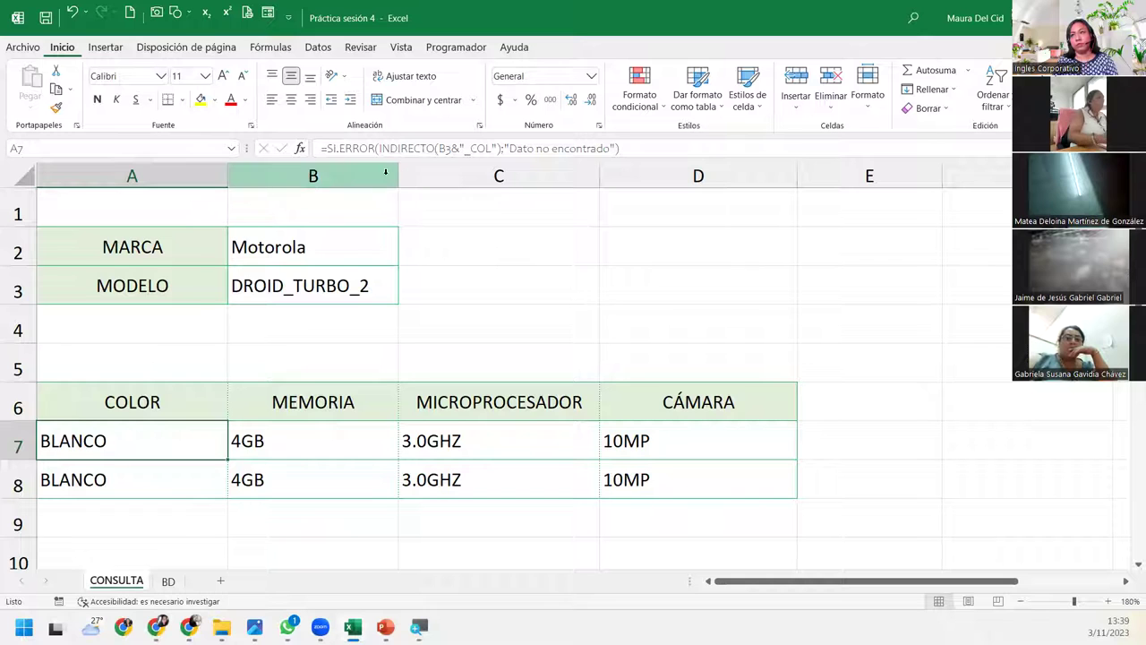
{"action": "left_click", "coordinate": [385, 289]}
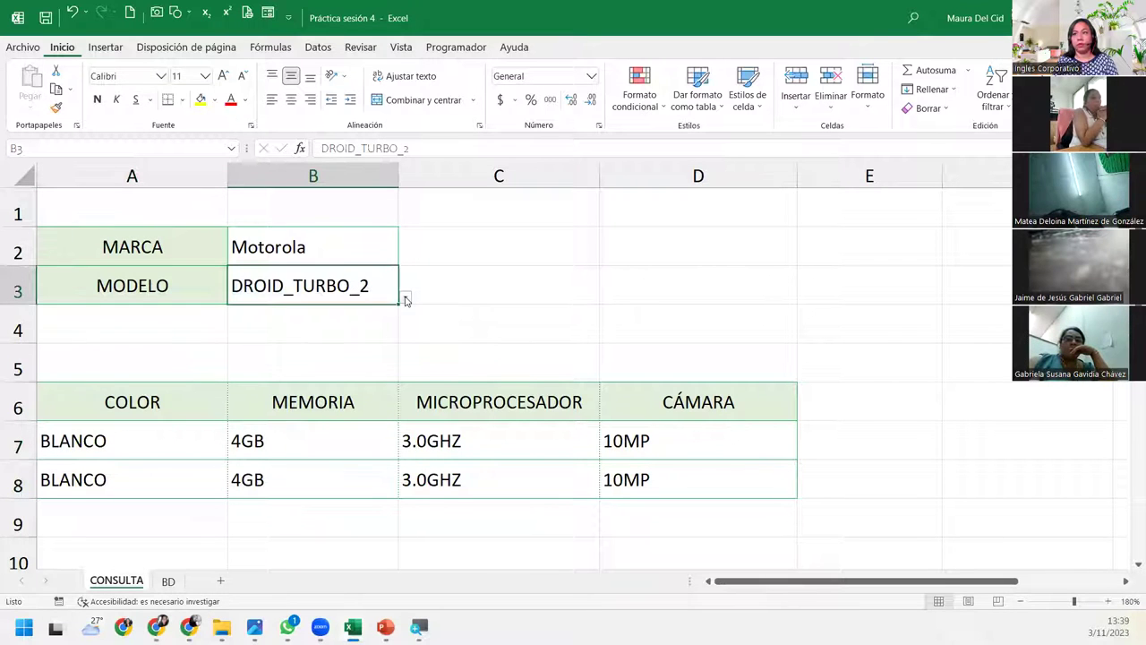
{"action": "left_click", "coordinate": [405, 296]}
{"action": "left_click", "coordinate": [240, 332]}
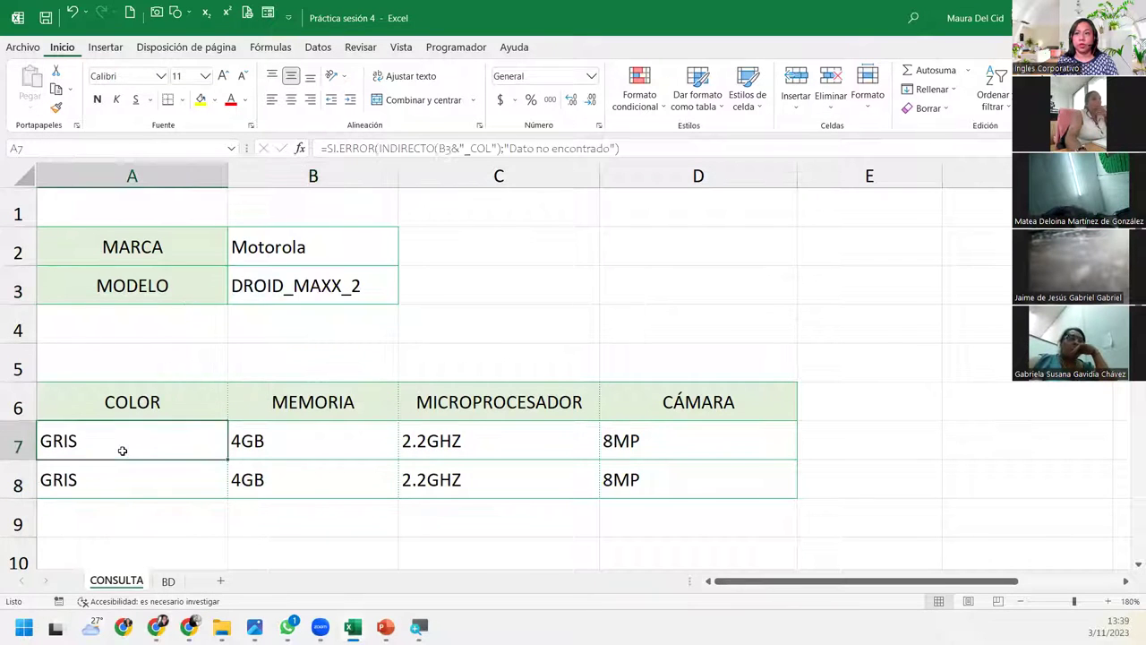
Highlight the "Dato no encontrado" fallback in A7's formula, cancel the edit and move to A8
{"action": "double_click", "coordinate": [120, 441]}
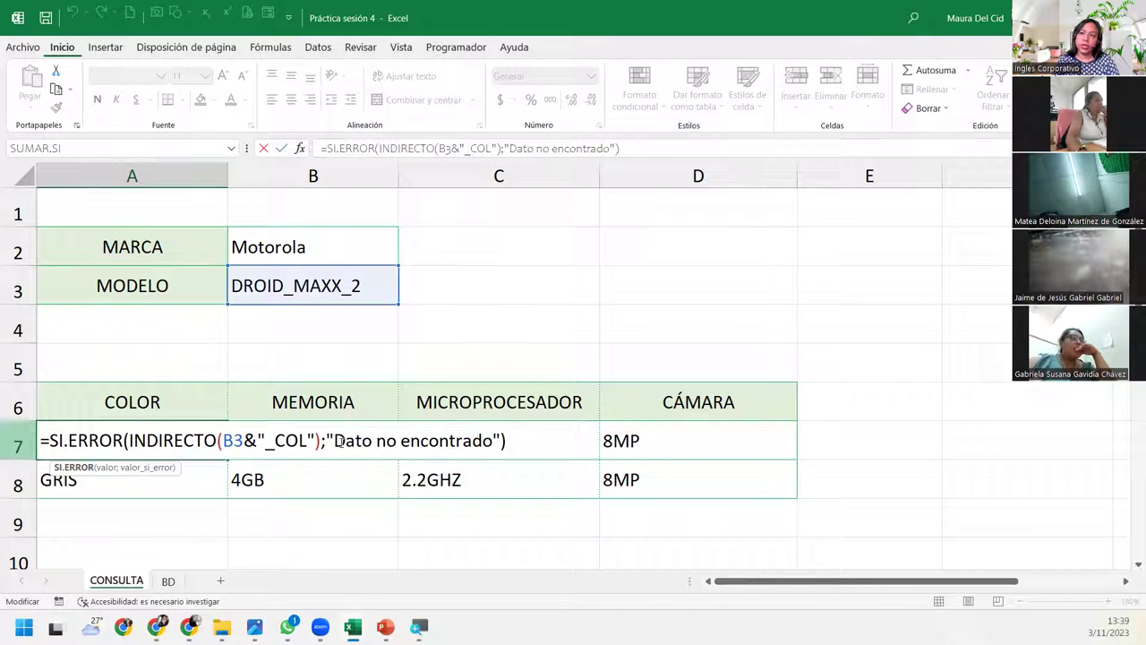
{"action": "left_click_drag", "start_coordinate": [342, 440], "coordinate": [487, 439]}
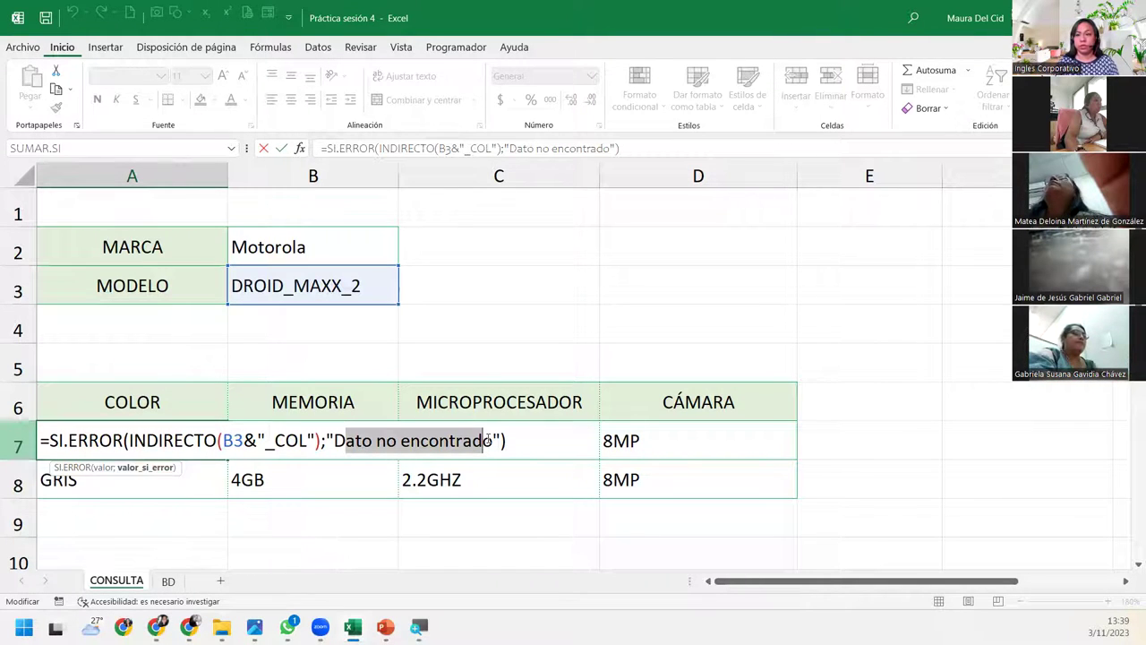
{"action": "key", "text": "Escape"}
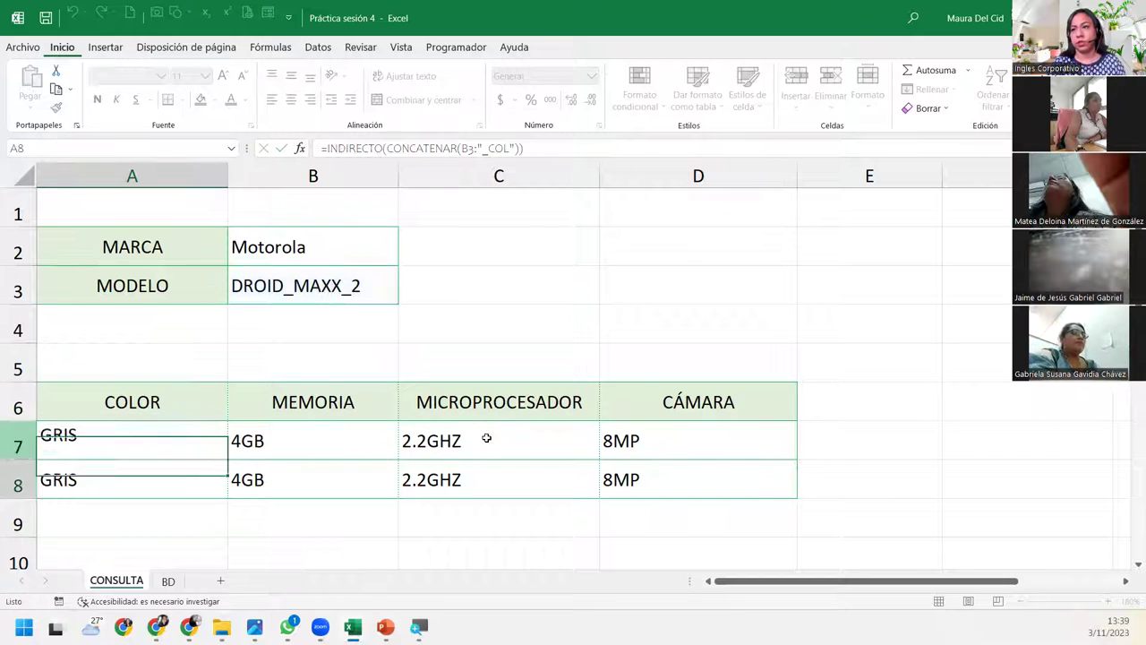
{"action": "key", "text": "Down"}
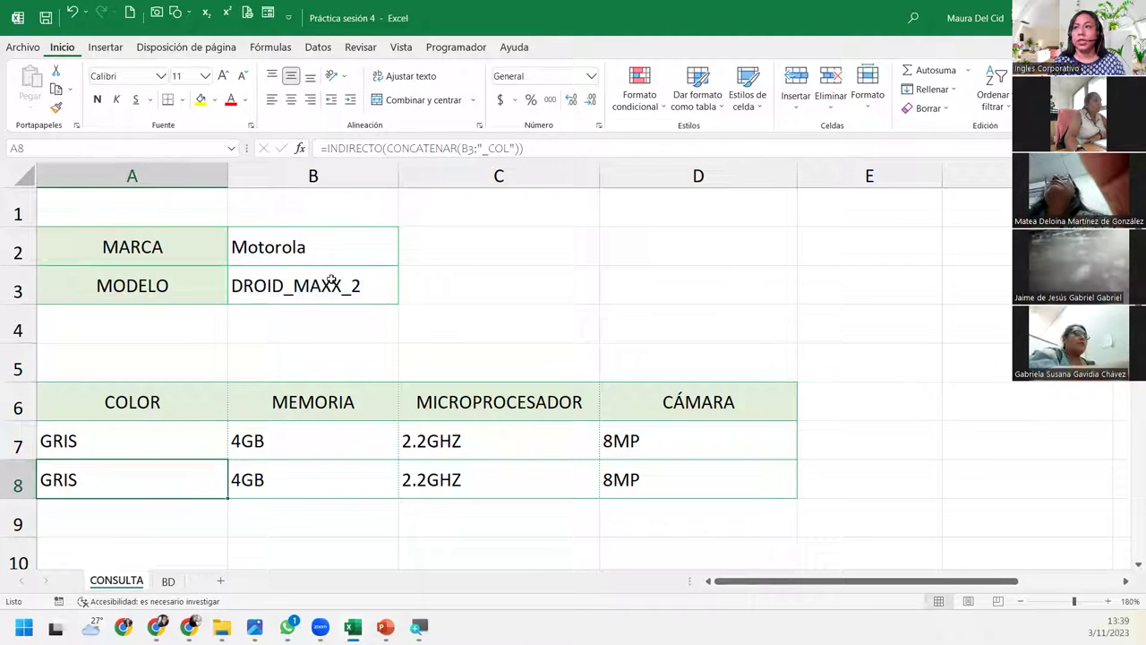
Set the model in B3 to DROID_TURBO
{"action": "left_click", "coordinate": [335, 281]}
{"action": "left_click", "coordinate": [406, 296]}
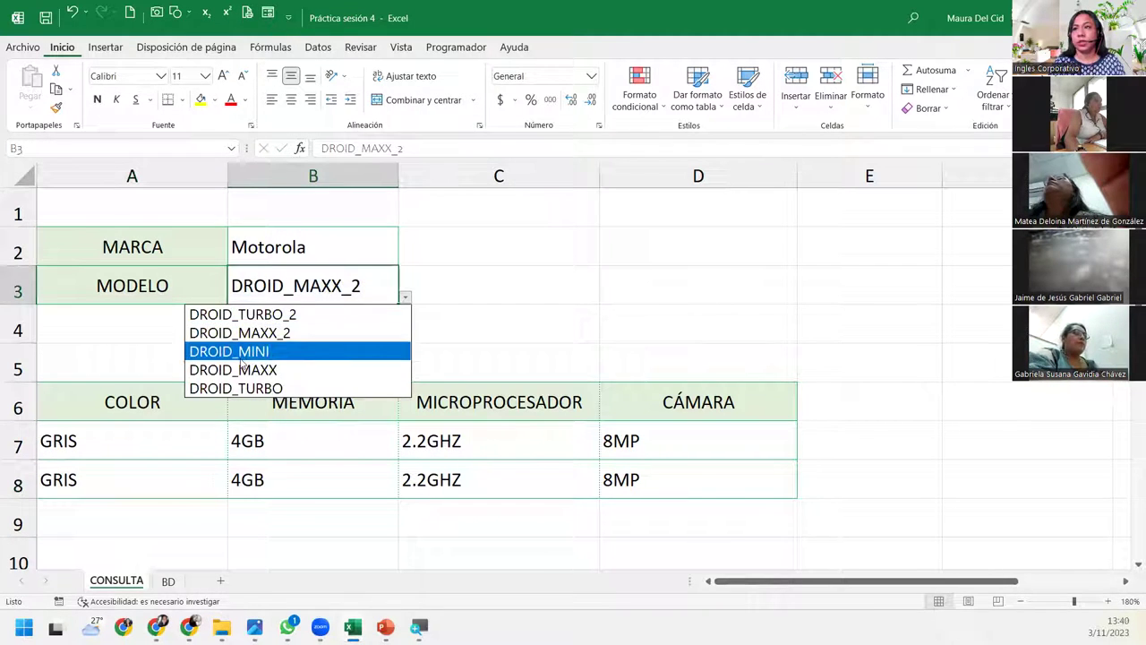
{"action": "left_click", "coordinate": [269, 388]}
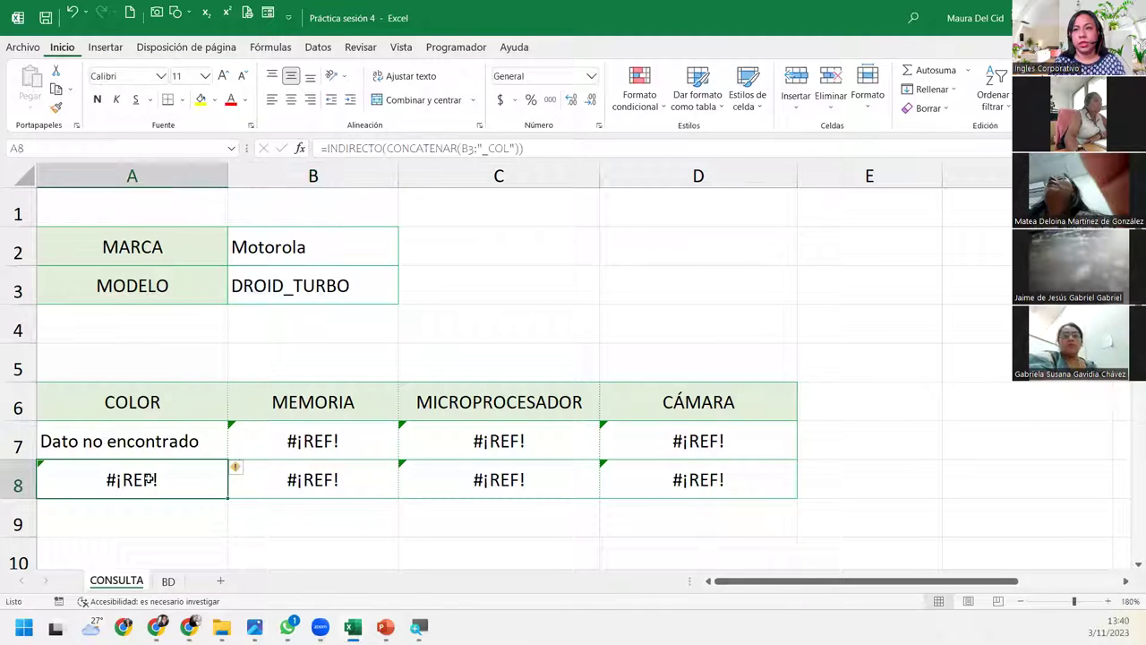
Wrap A8's INDIRECTO(CONCATENAR(B3;"_COL")) lookup in SI.ERROR with a "Dato no encontrado" fallback
{"action": "double_click", "coordinate": [150, 479]}
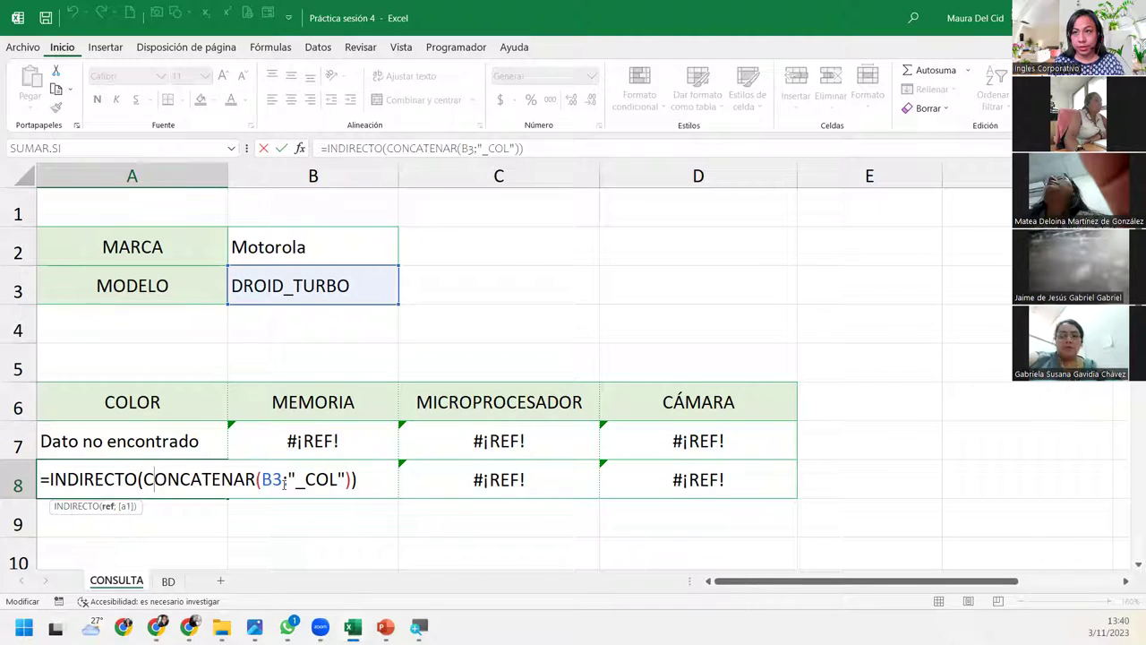
{"action": "left_click", "coordinate": [51, 477]}
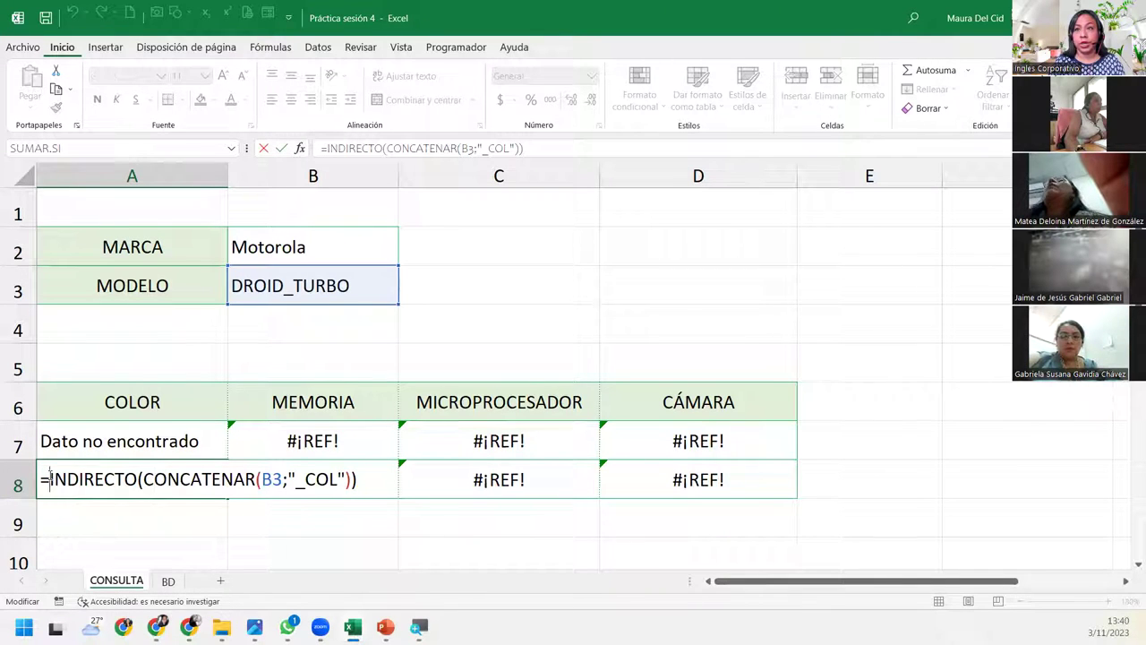
{"action": "type", "text": "s"}
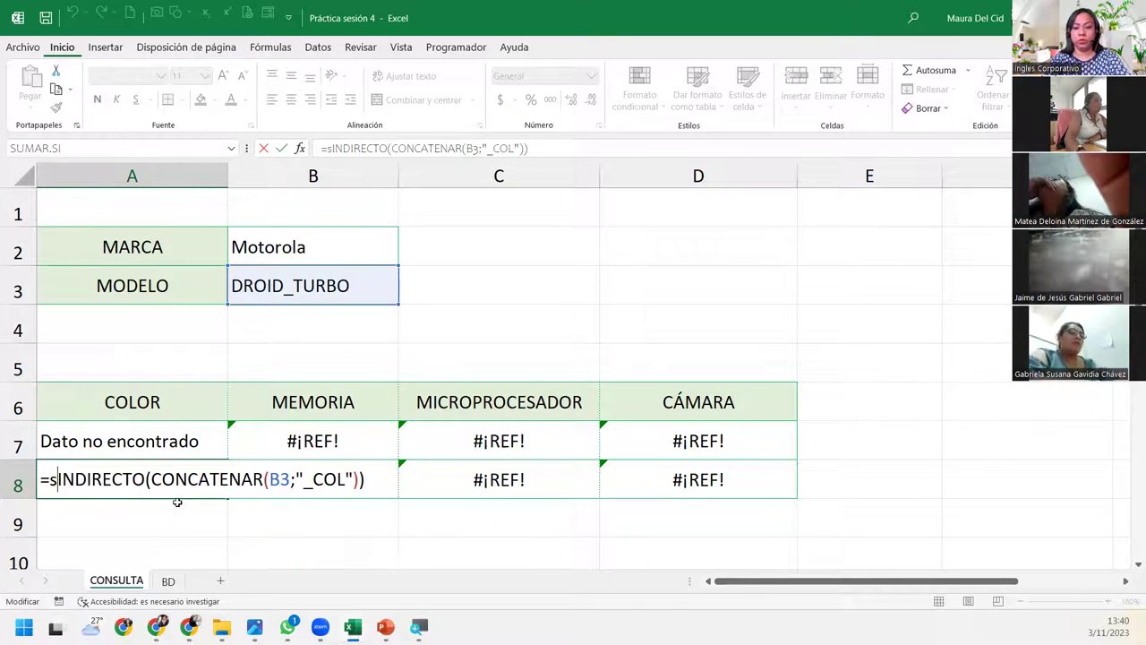
{"action": "type", "text": "i.er"}
{"action": "key", "text": "Tab"}
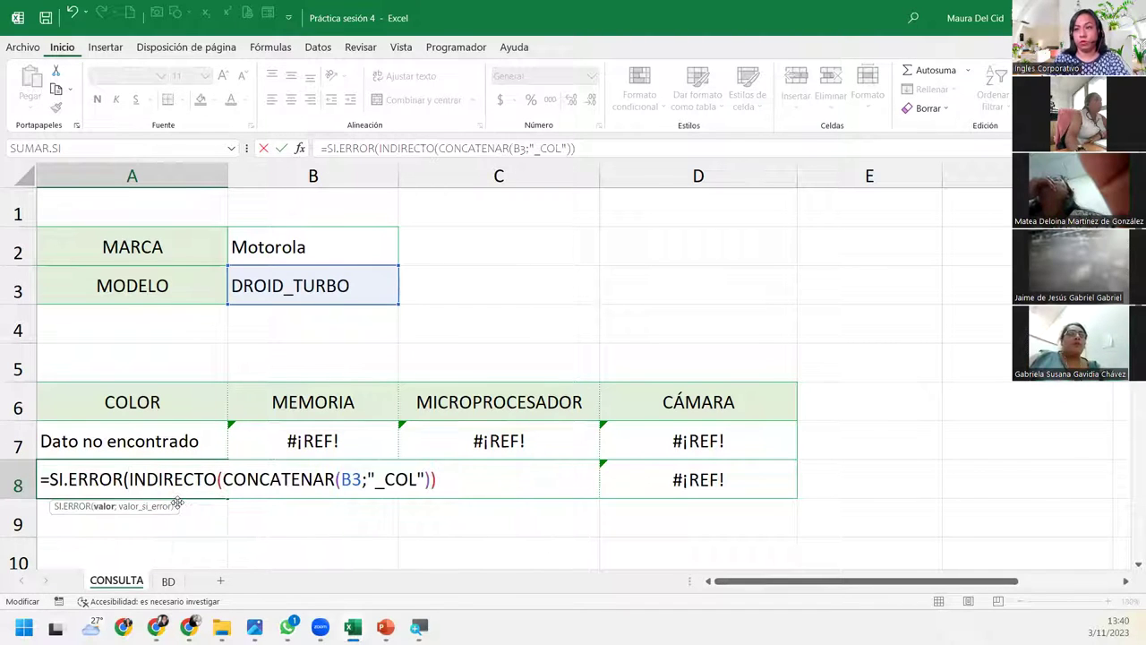
{"action": "left_click", "coordinate": [474, 488]}
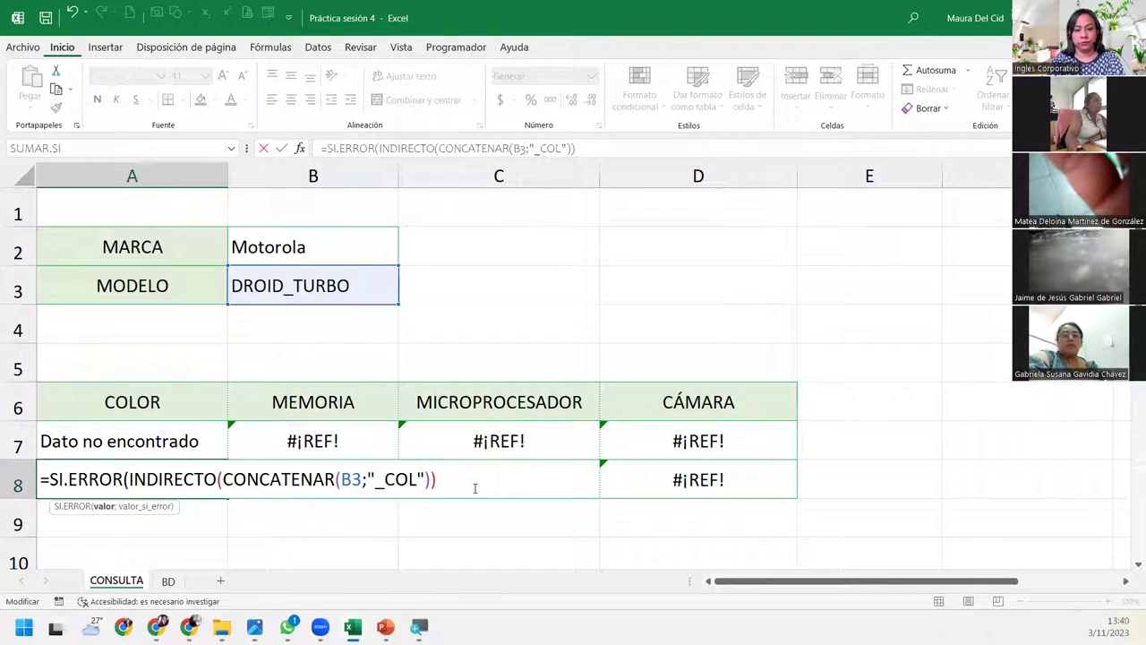
{"action": "type", "text": ";"}
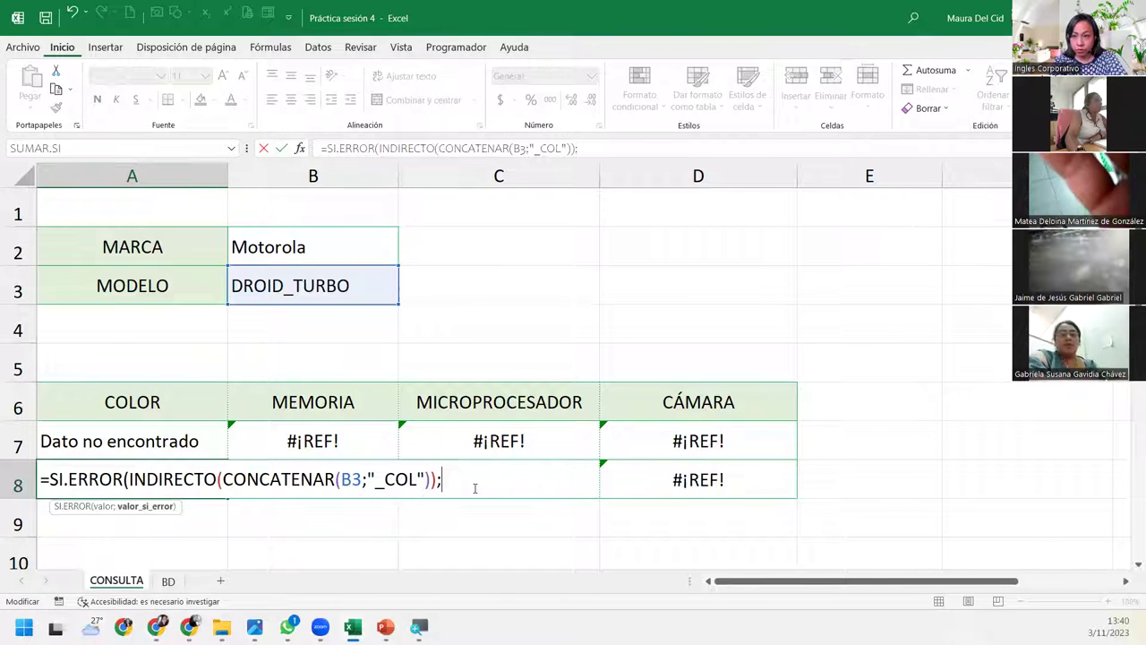
{"action": "type", "text": "\"Dato no encontrad"}
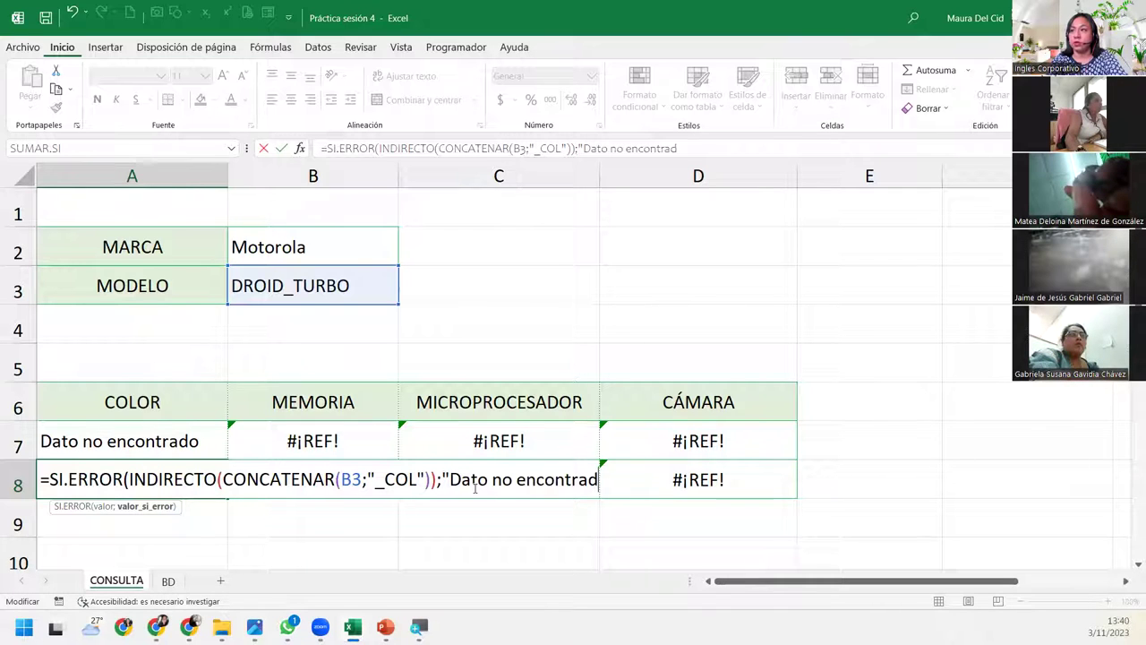
{"action": "type", "text": "o\")"}
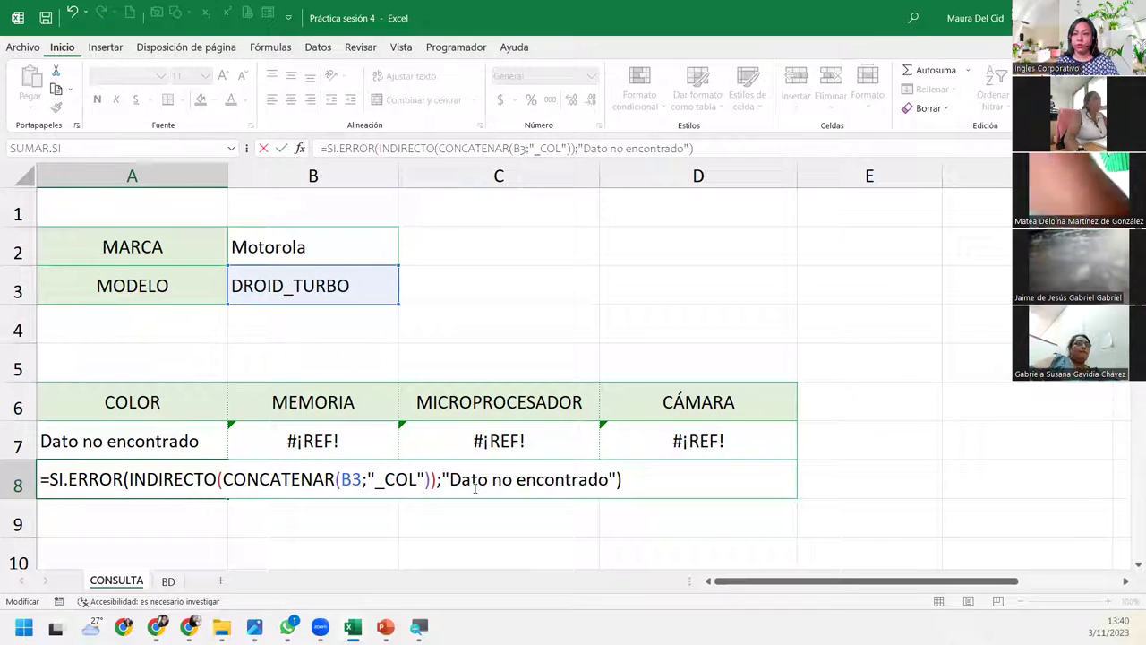
Replace the "Dato no encontrado" fallback in A8's SI.ERROR formula with "N/A"
{"action": "left_click", "coordinate": [99, 479]}
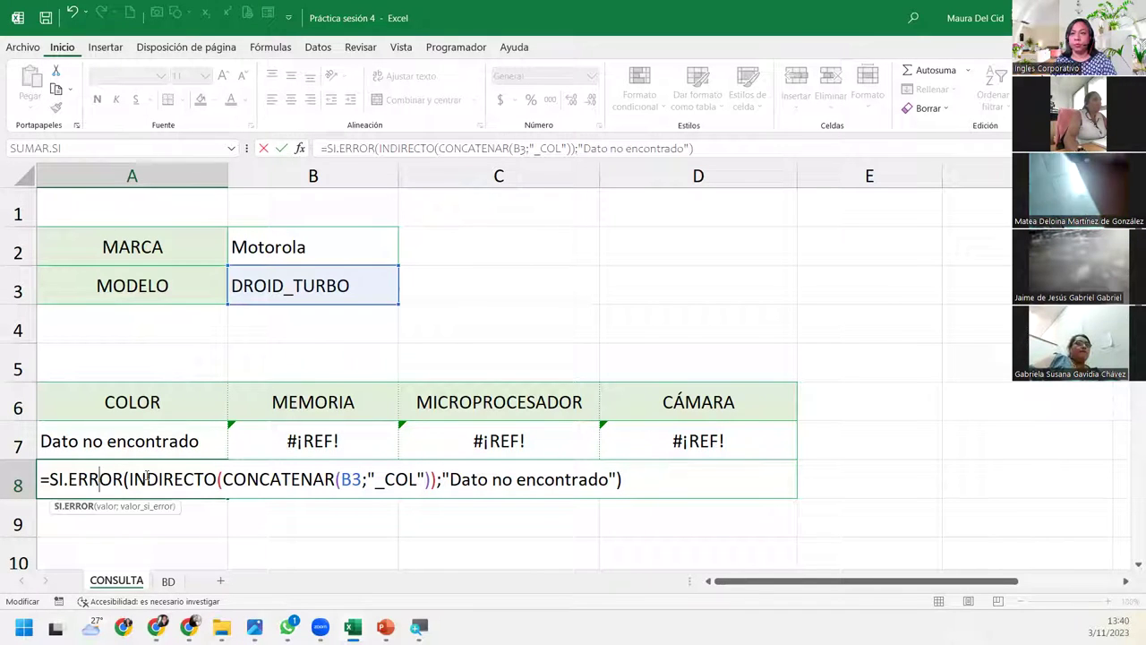
{"action": "left_click", "coordinate": [104, 507]}
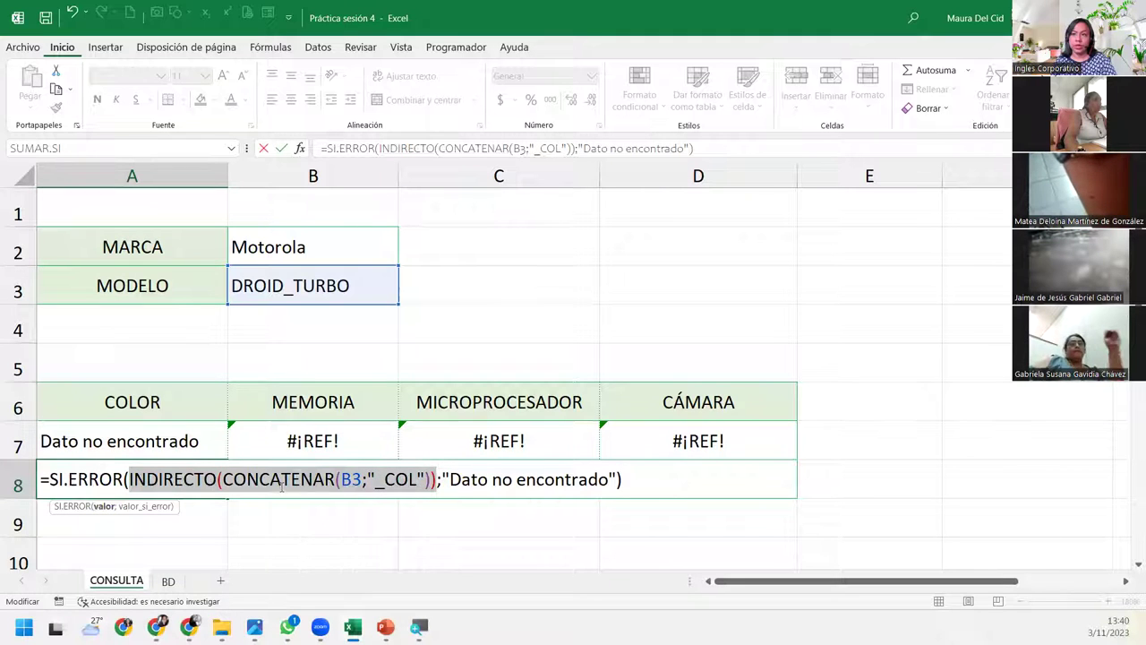
{"action": "left_click", "coordinate": [139, 508]}
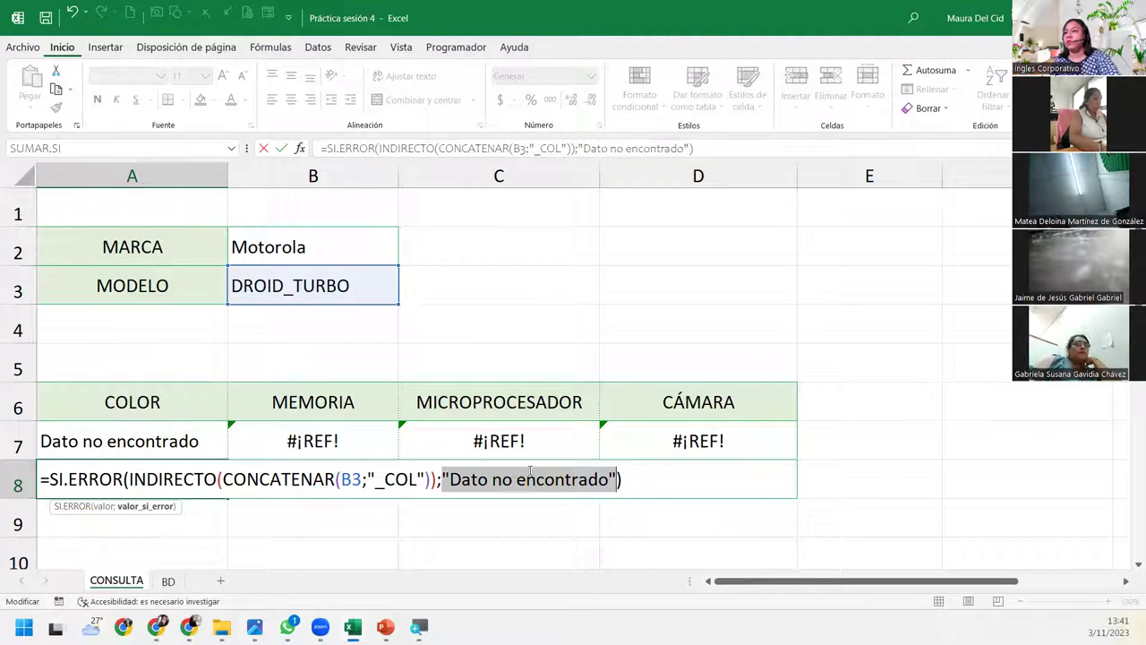
{"action": "left_click_drag", "start_coordinate": [450, 480], "coordinate": [607, 481]}
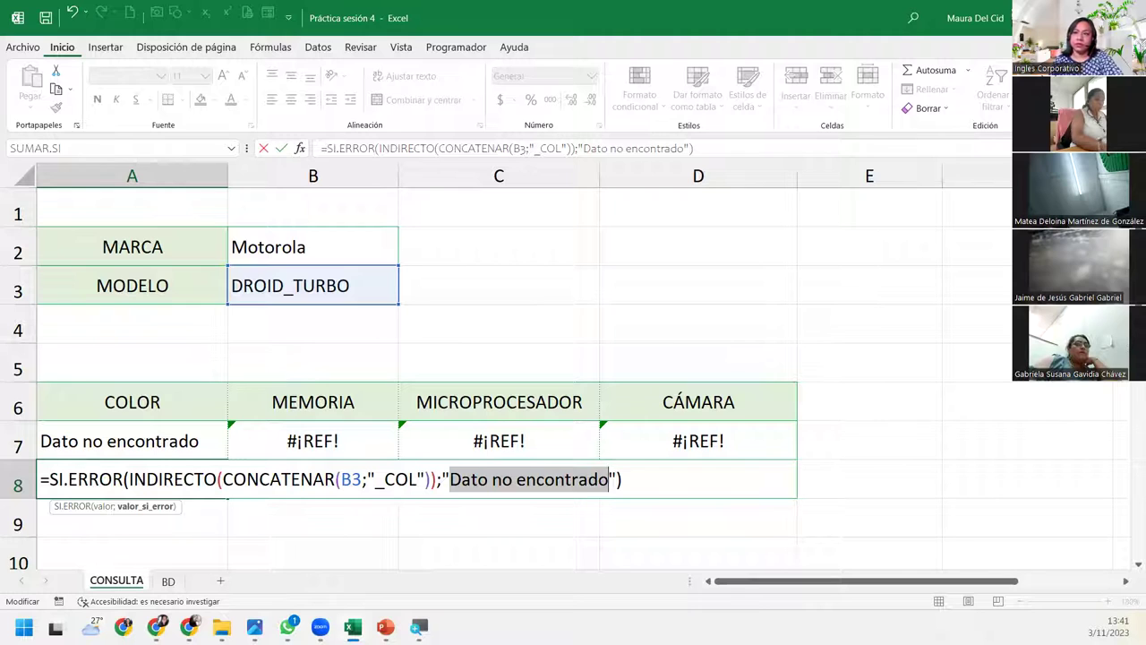
{"action": "type", "text": "N"}
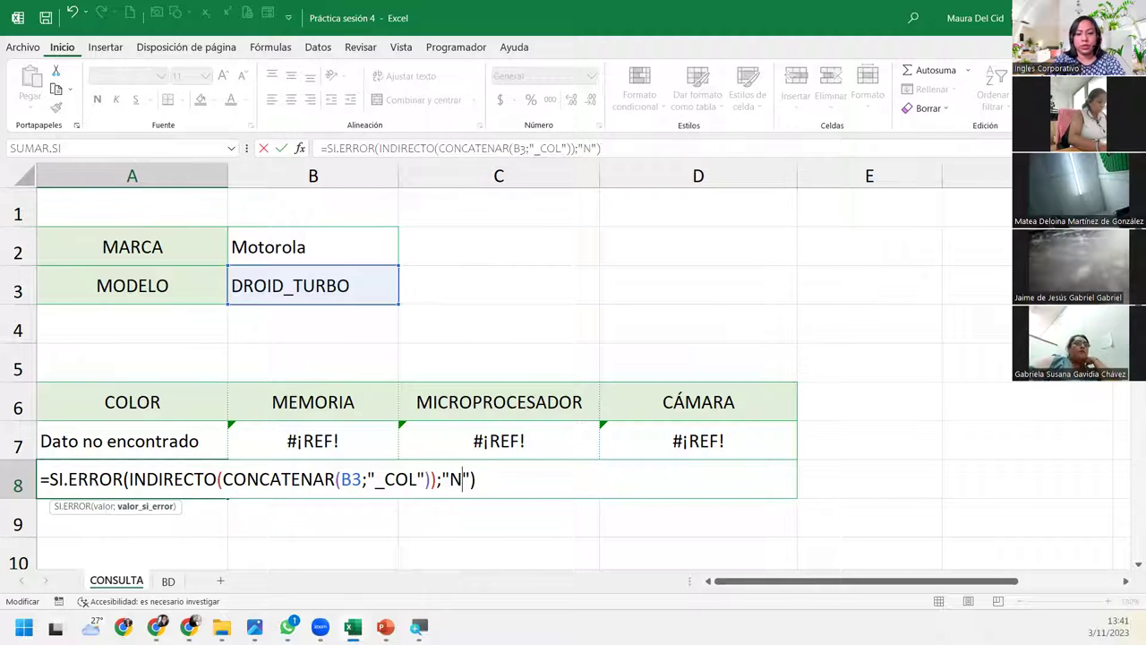
{"action": "type", "text": "7A"}
{"action": "key", "text": "BackSpace"}
{"action": "key", "text": "BackSpace"}
{"action": "type", "text": "/A"}
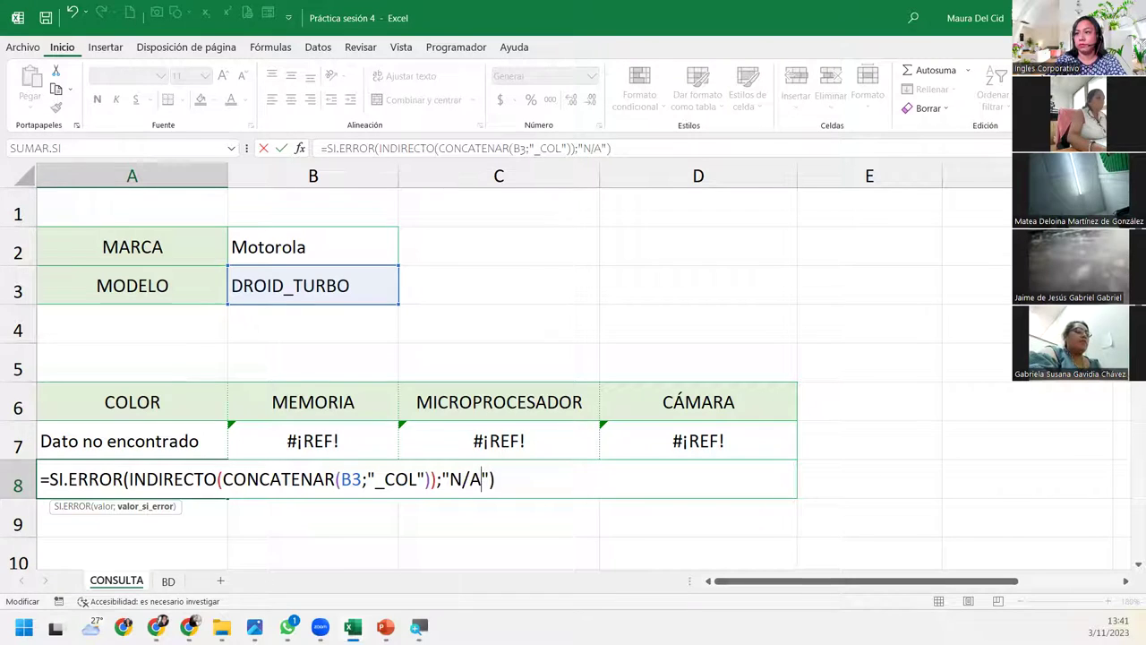
{"action": "key", "text": "Return"}
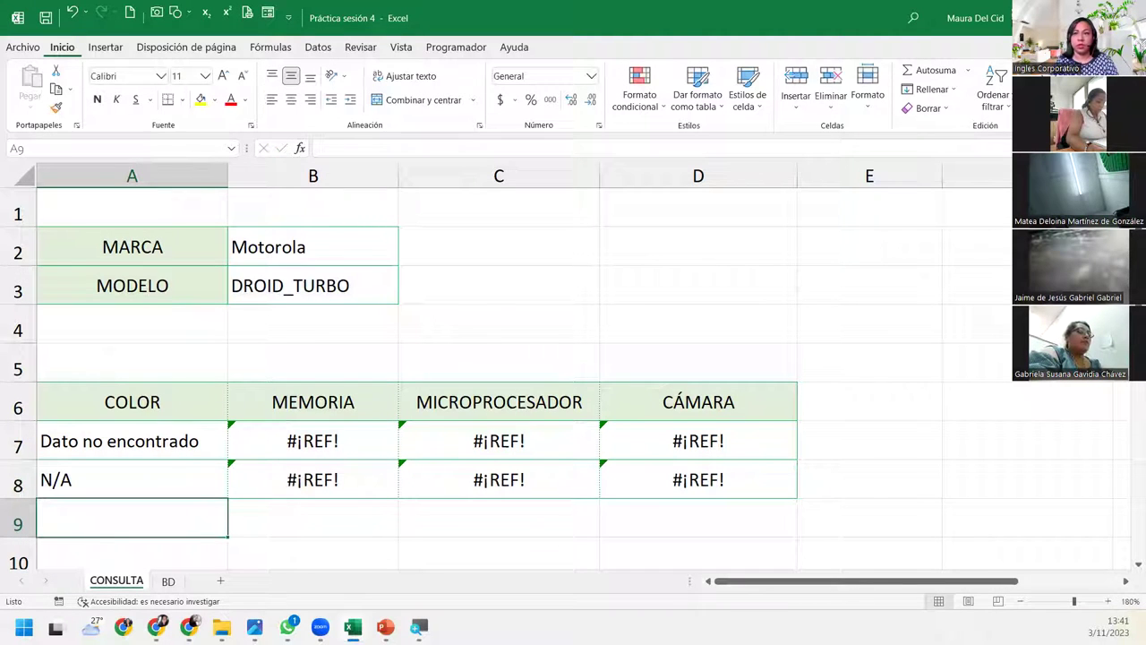
{"action": "left_click", "coordinate": [117, 486]}
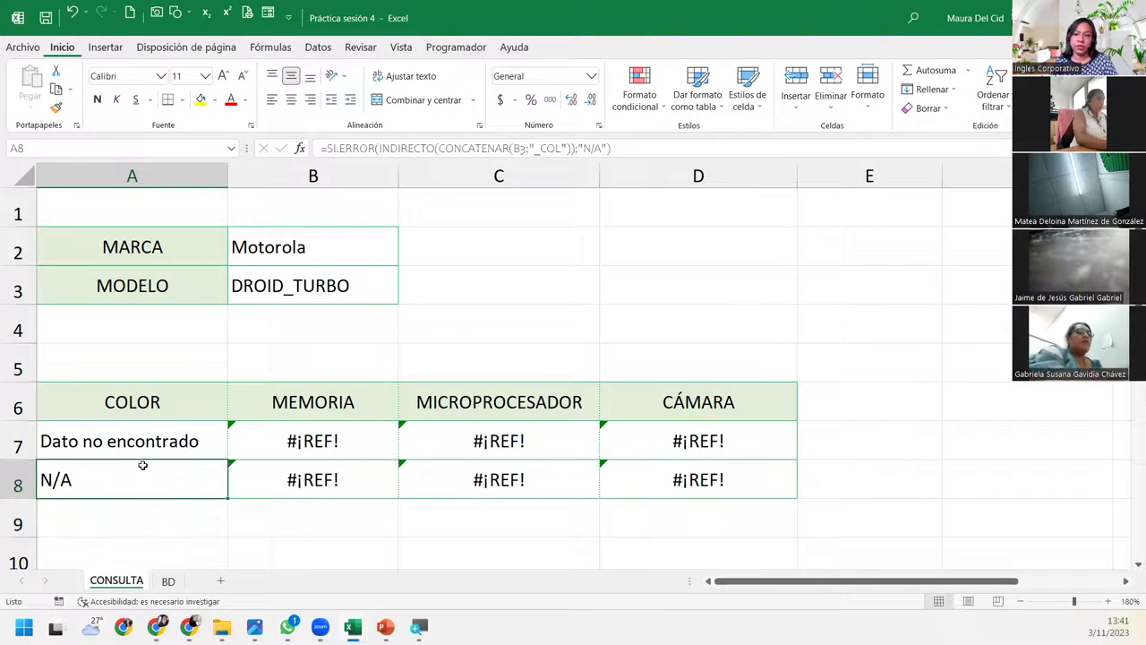
{"action": "double_click", "coordinate": [136, 474]}
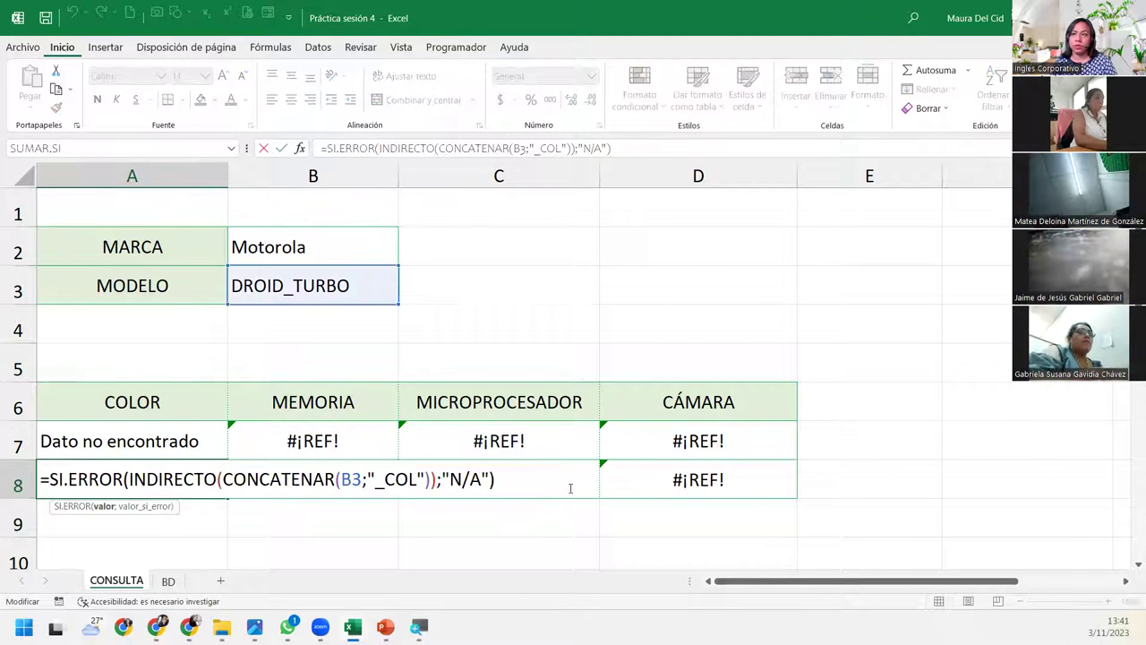
{"action": "left_click", "coordinate": [544, 480]}
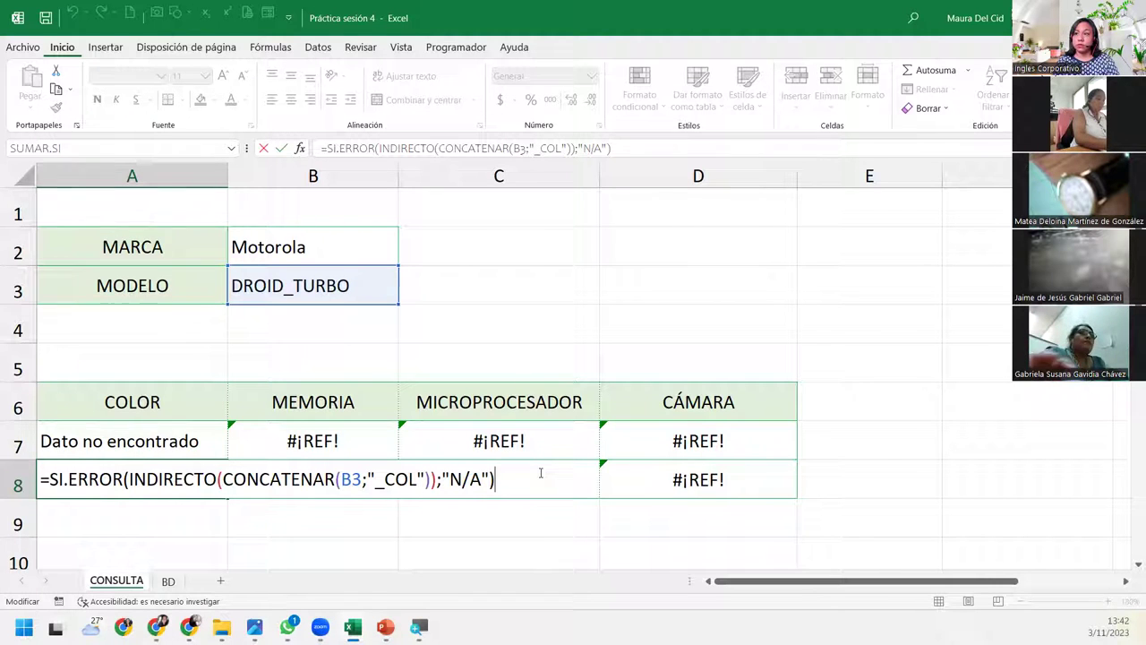
{"action": "key", "text": "Return"}
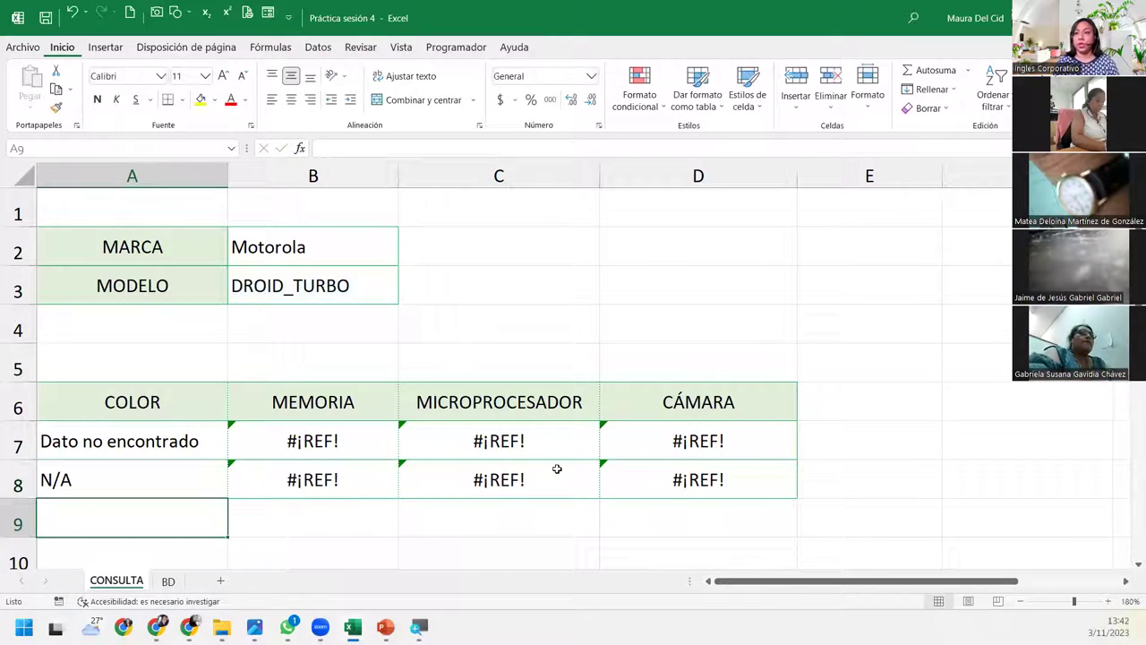
{"action": "left_click", "coordinate": [305, 439]}
{"action": "left_click", "coordinate": [532, 448]}
{"action": "left_click", "coordinate": [655, 442]}
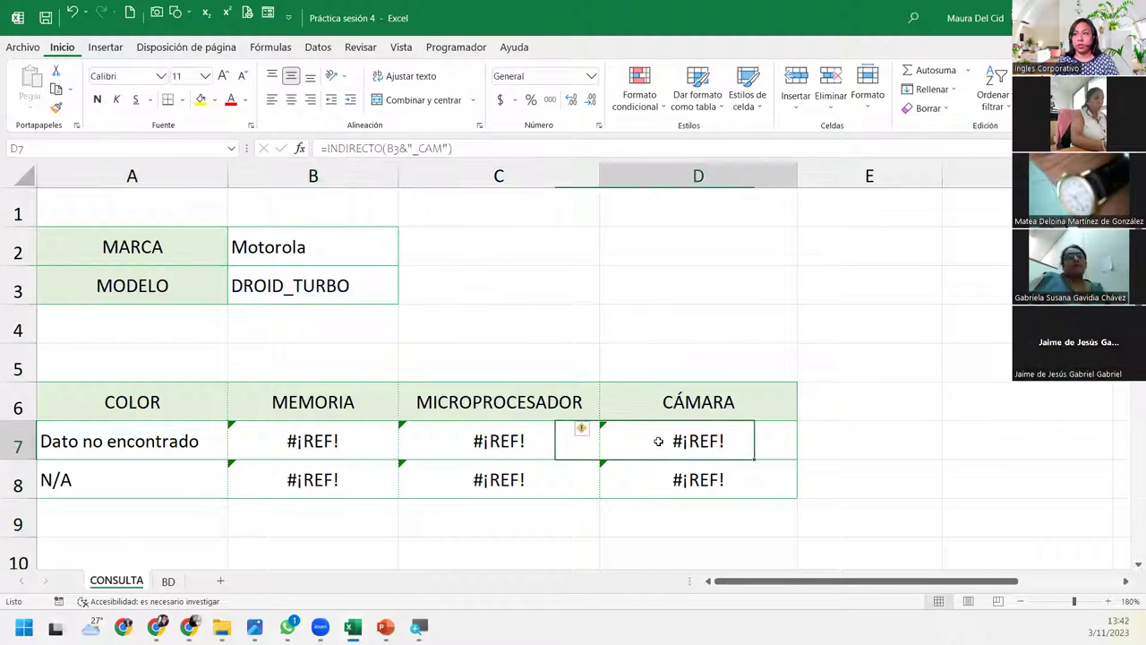
{"action": "left_click", "coordinate": [605, 485]}
{"action": "left_click", "coordinate": [420, 489]}
{"action": "left_click", "coordinate": [390, 479]}
{"action": "left_click", "coordinate": [333, 430]}
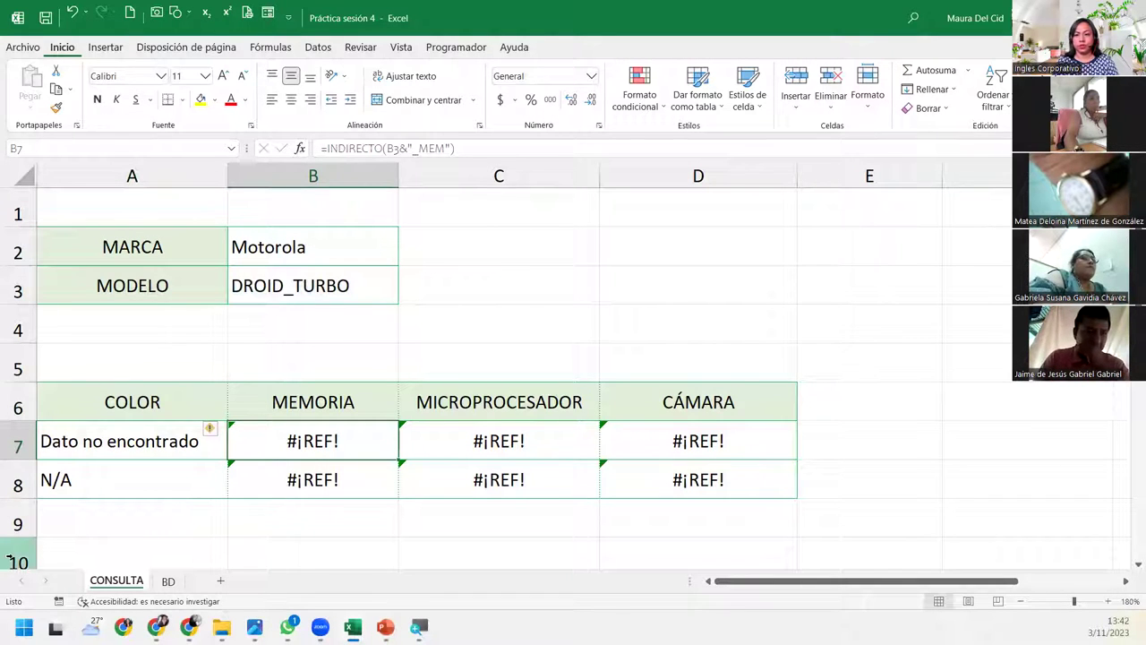
{"action": "left_click", "coordinate": [391, 292]}
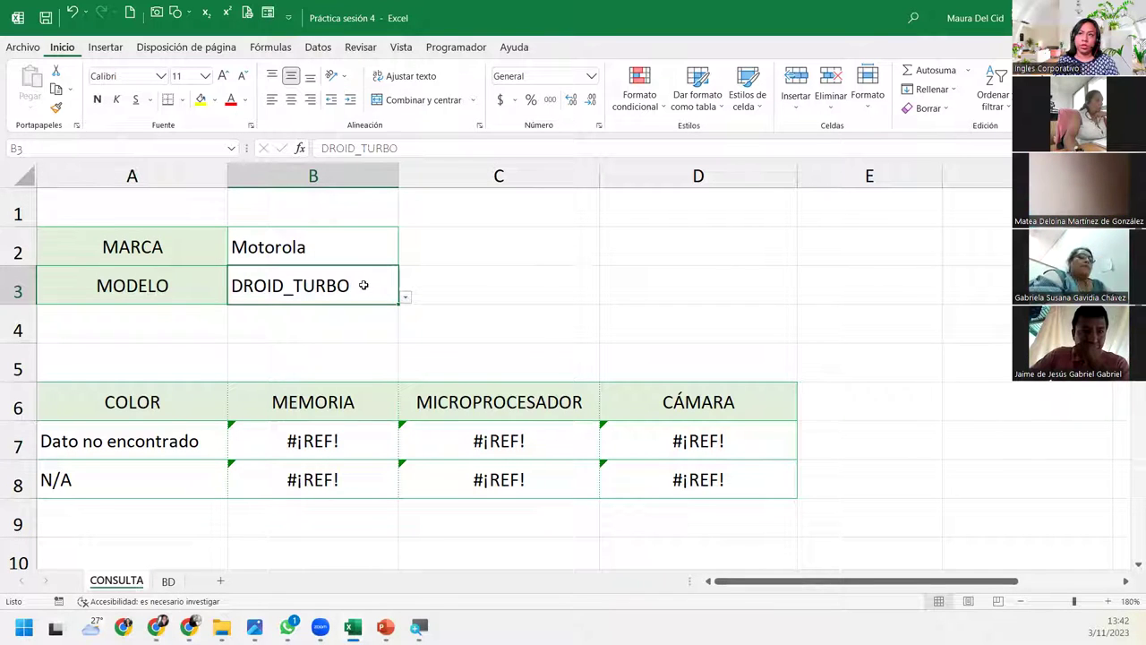
{"action": "left_click", "coordinate": [410, 525]}
{"action": "left_click", "coordinate": [162, 444]}
{"action": "left_click", "coordinate": [155, 480]}
{"action": "left_click", "coordinate": [155, 452]}
{"action": "left_click", "coordinate": [197, 474]}
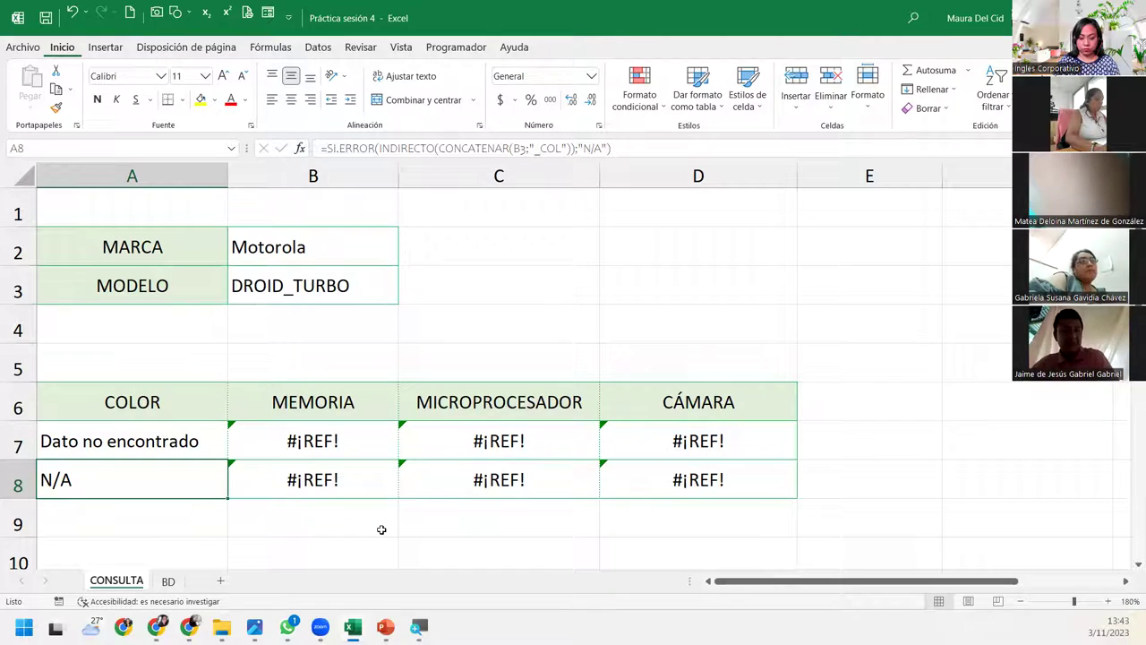
Wrap B7's memory formula in SI.ERROR with the fallback "Dato no econtrado"
{"action": "left_click", "coordinate": [249, 481]}
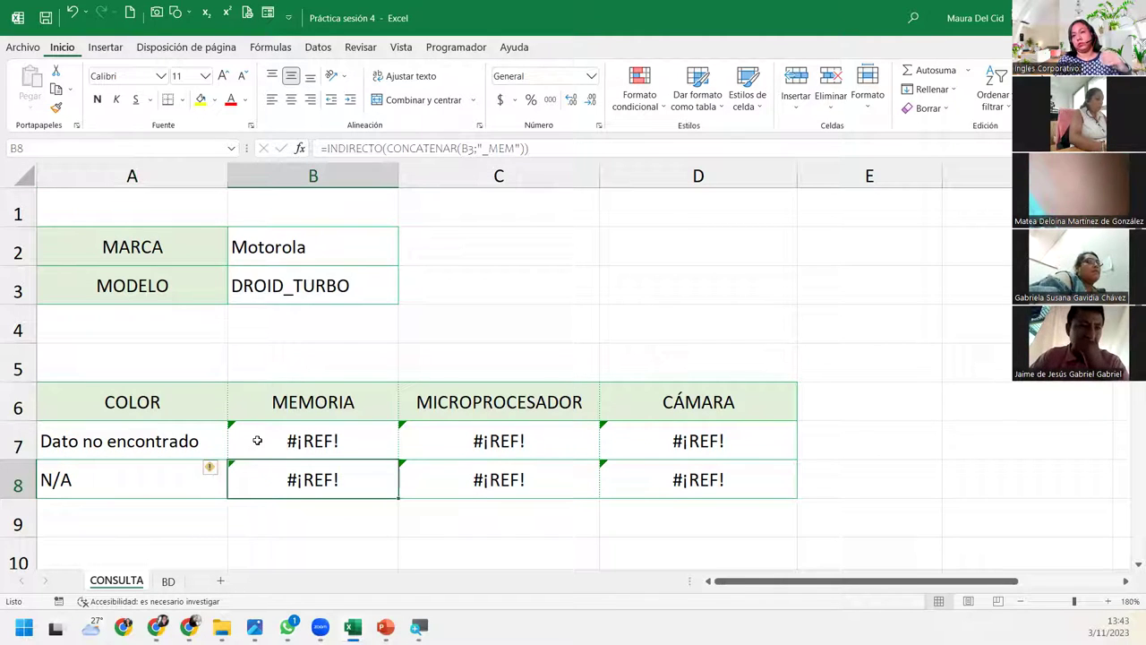
{"action": "double_click", "coordinate": [257, 438]}
{"action": "left_click", "coordinate": [236, 440]}
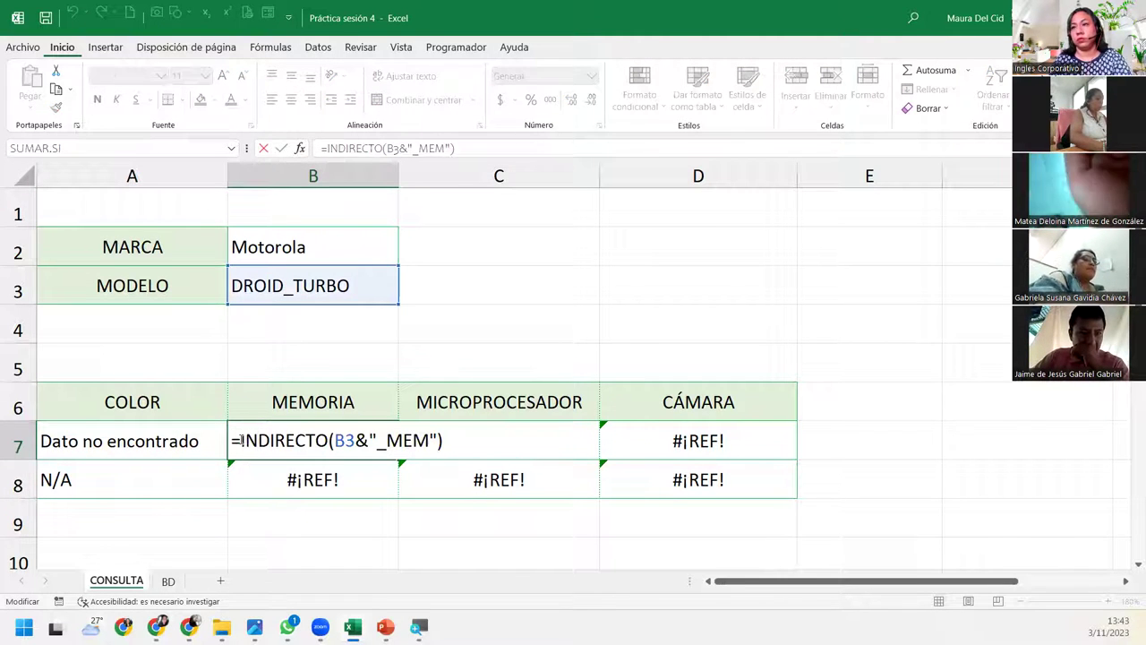
{"action": "type", "text": "si.er"}
{"action": "key", "text": "Tab"}
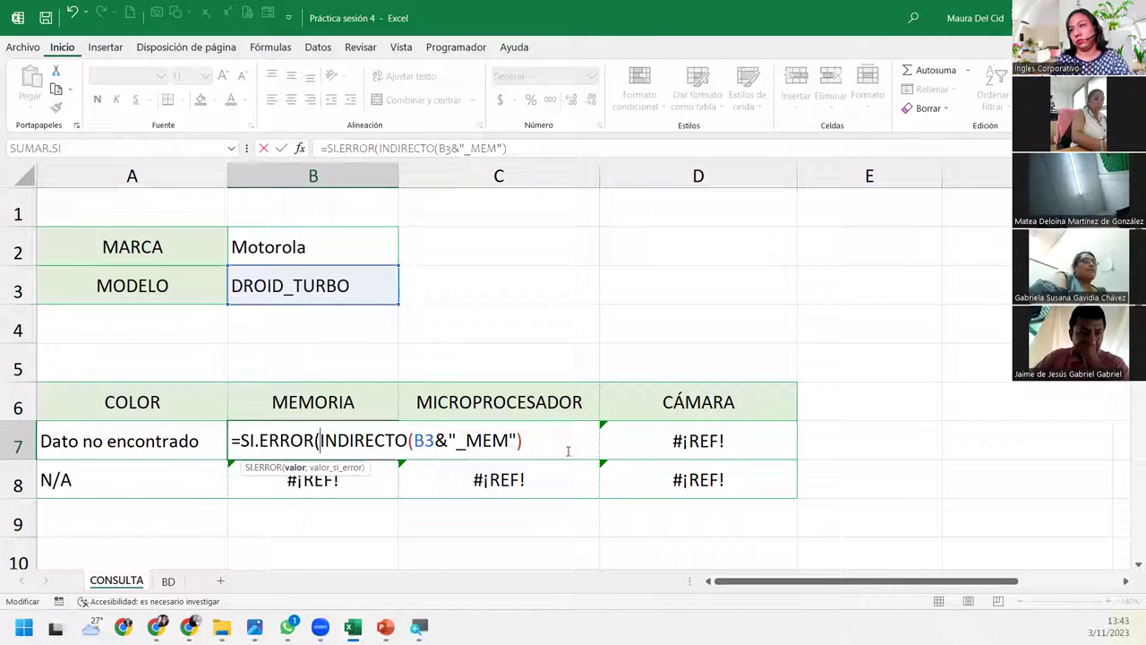
{"action": "type", "text": ";\"Dato no ecneon"}
{"action": "key", "text": "BackSpace"}
{"action": "key", "text": "BackSpace"}
{"action": "key", "text": "BackSpace"}
{"action": "key", "text": "BackSpace"}
{"action": "type", "text": "on"}
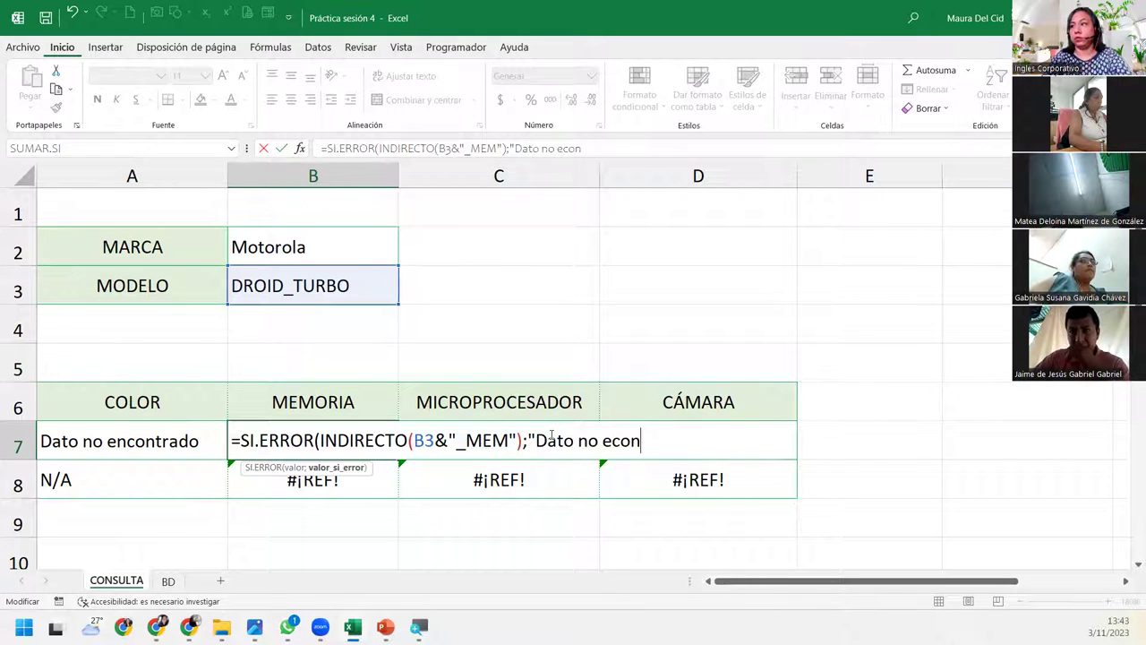
{"action": "type", "text": "trado"}
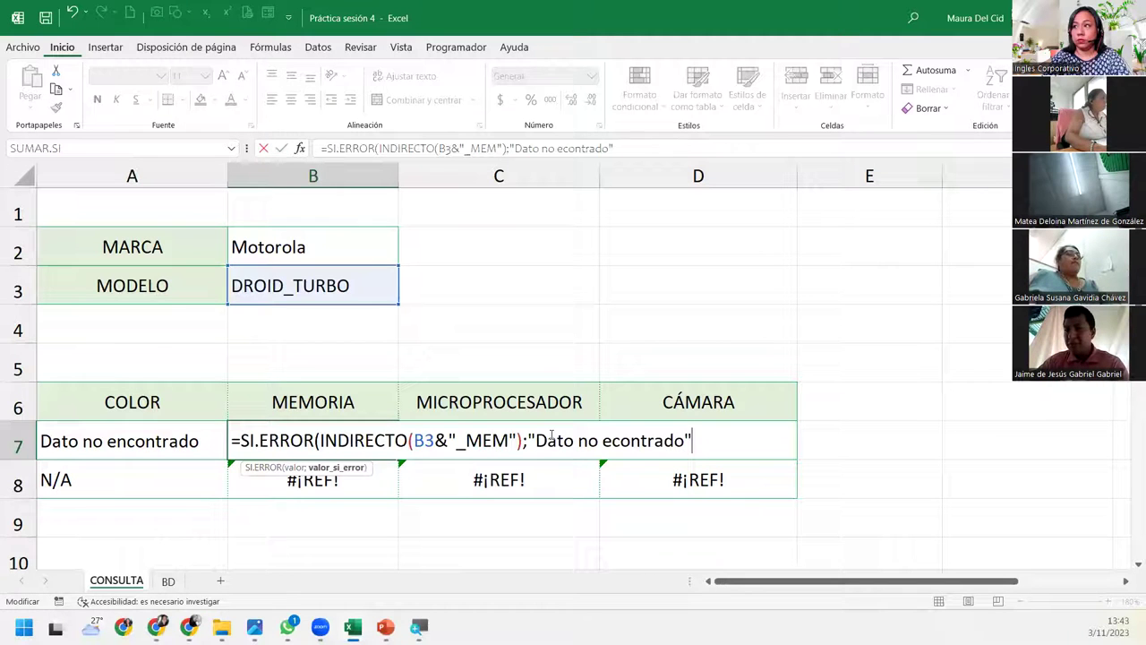
{"action": "type", "text": ")"}
{"action": "key", "text": "Return"}
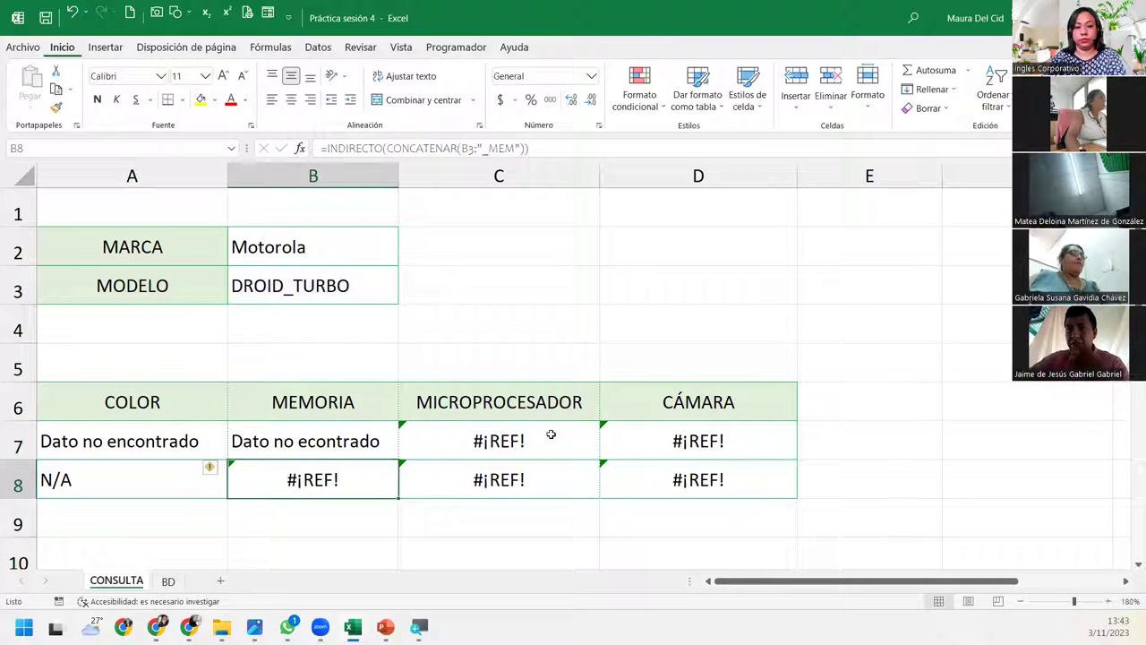
Wrap B8's memory formula in SI.ERROR with the fallback "N/A"
{"action": "key", "text": "F2"}
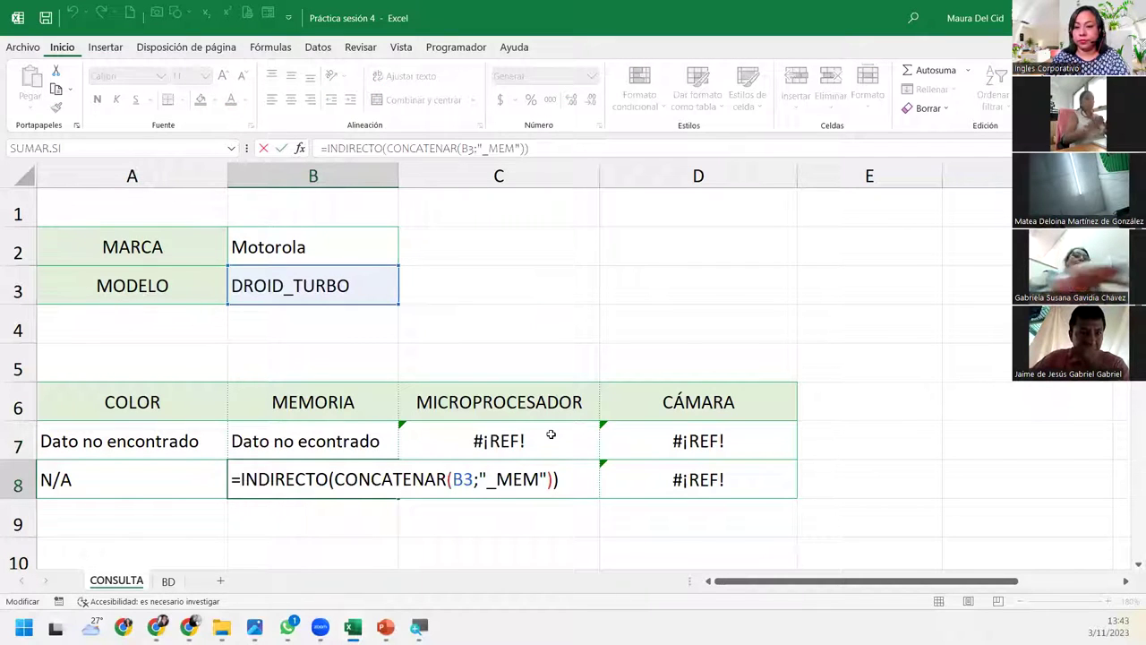
{"action": "key", "text": "Home"}
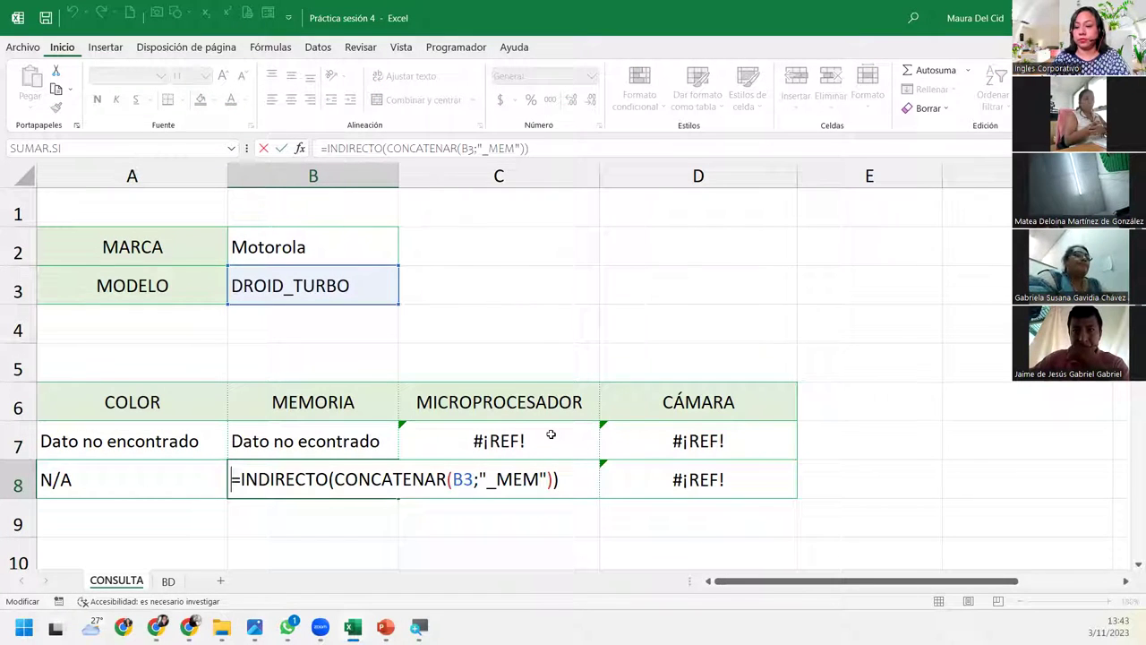
{"action": "type", "text": "s"}
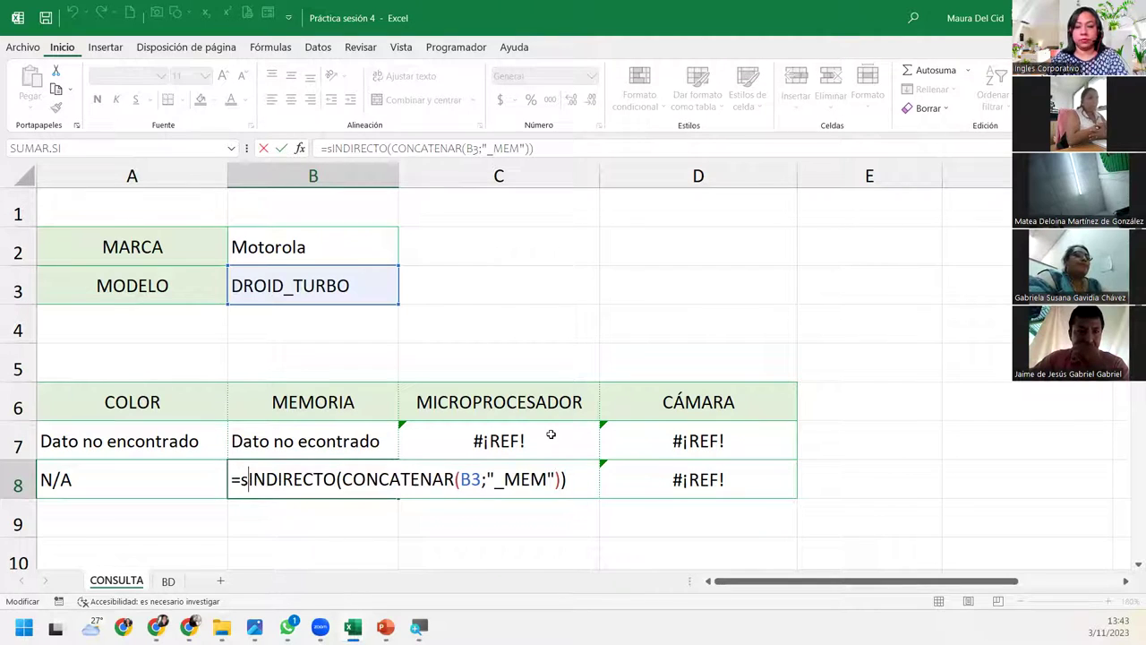
{"action": "type", "text": "i."}
{"action": "key", "text": "Tab"}
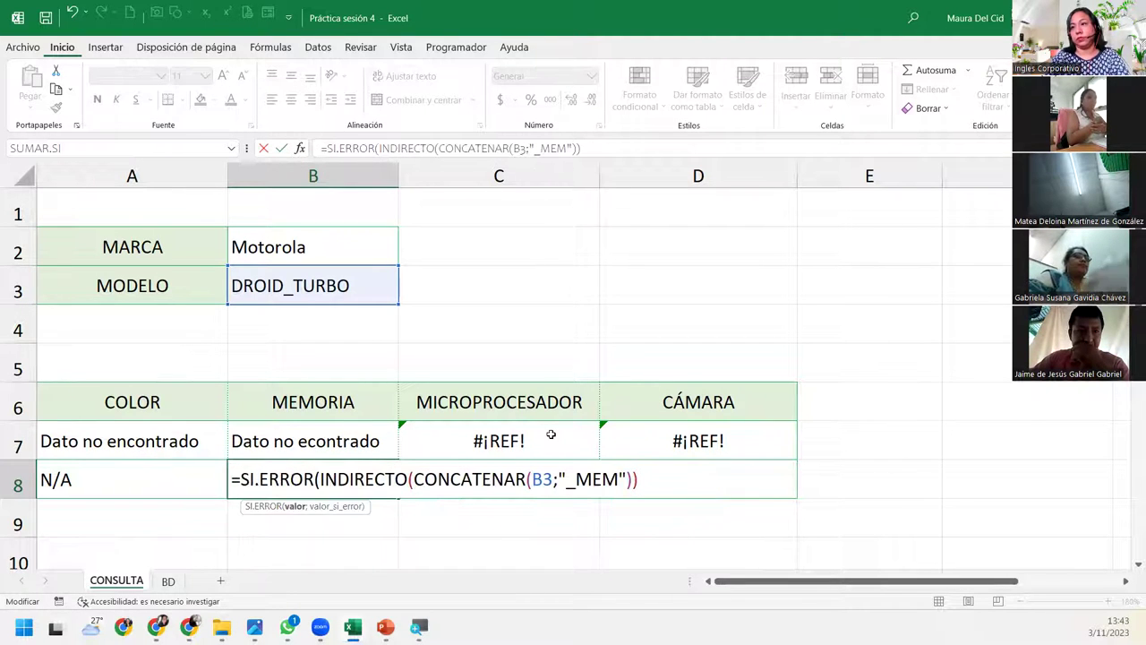
{"action": "key", "text": "End"}
{"action": "type", "text": ";\""}
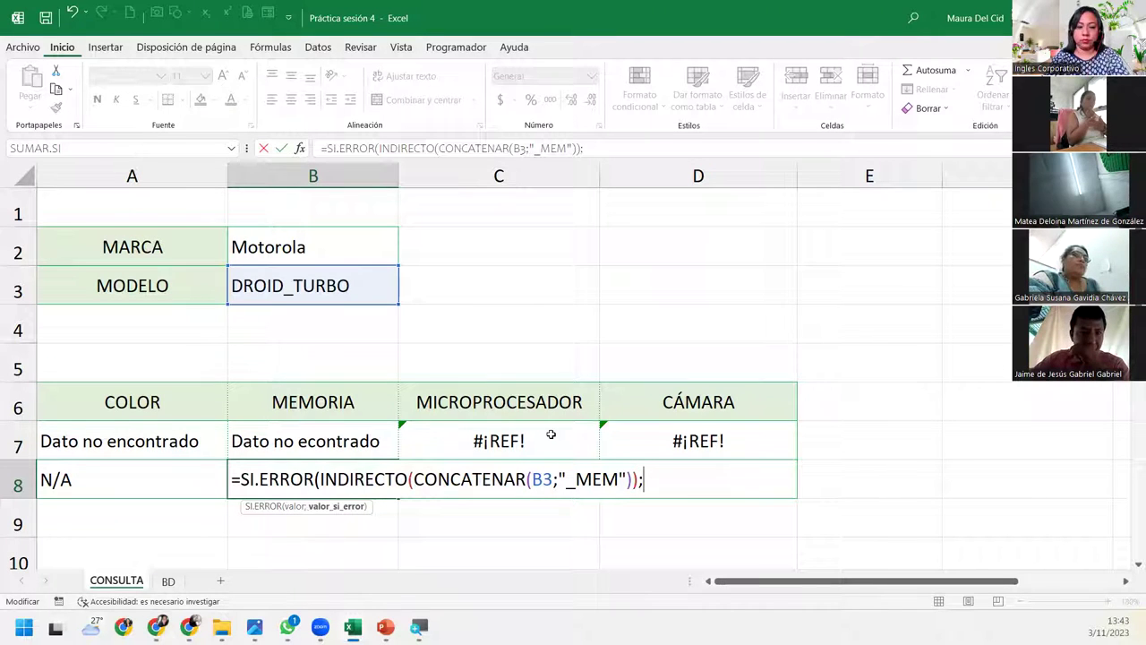
{"action": "type", "text": "N"}
{"action": "key", "text": "BackSpace"}
{"action": "type", "text": "/A\""}
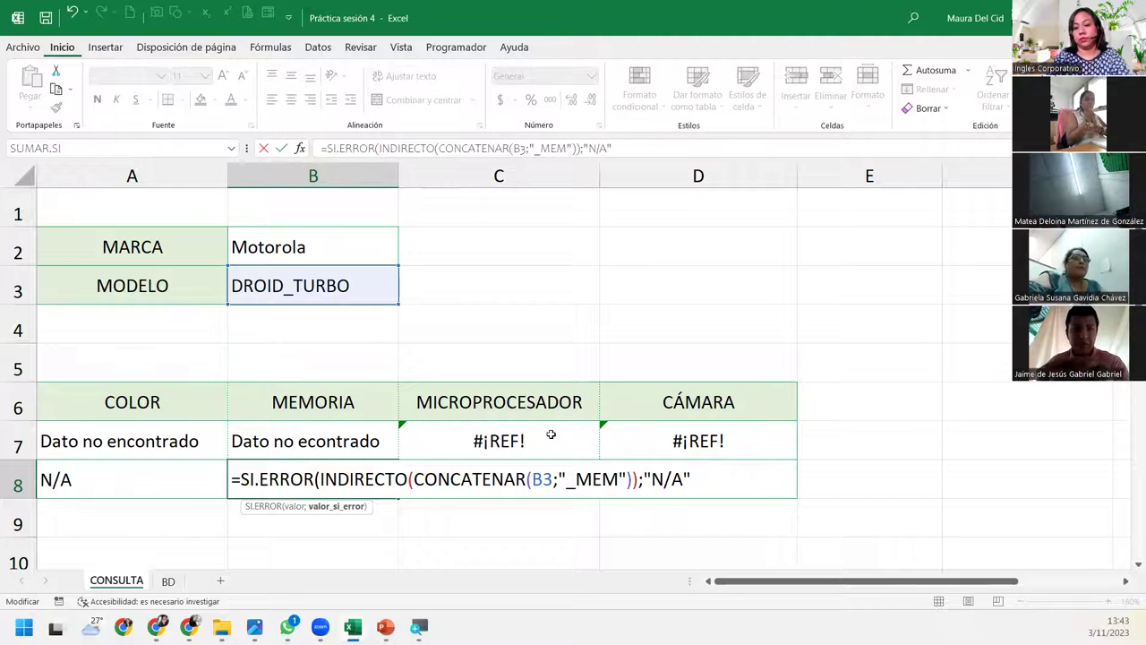
{"action": "type", "text": ")"}
{"action": "key", "text": "Return"}
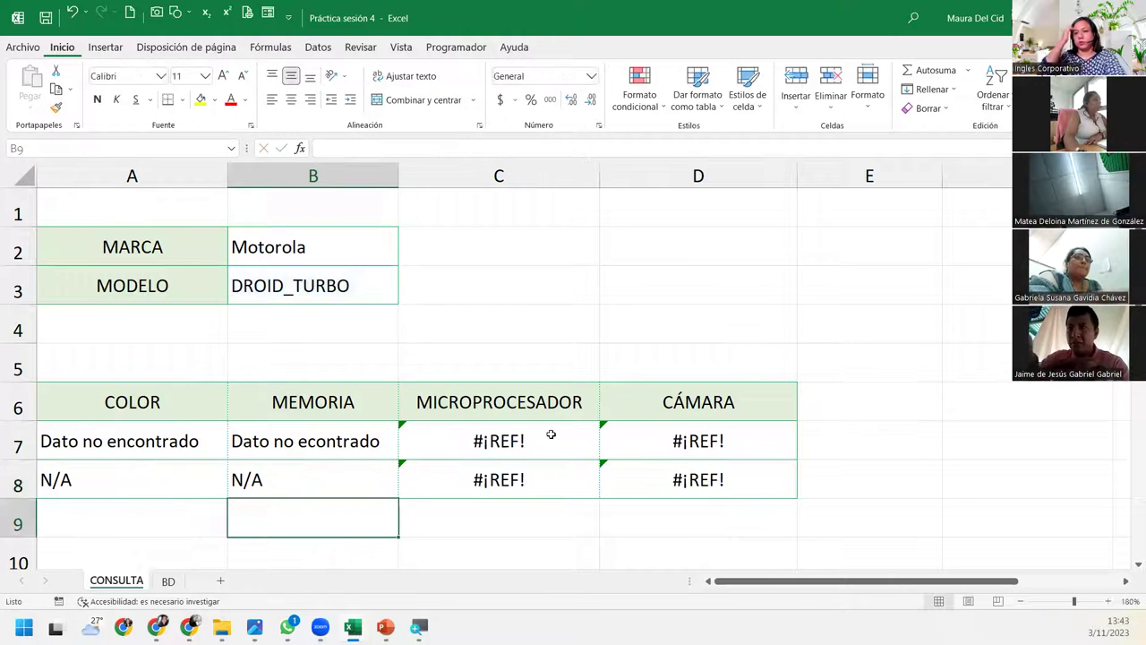
Wrap C7's processor formula in SI.ERROR with the fallback "Dato no encontrado"
{"action": "left_click", "coordinate": [509, 428]}
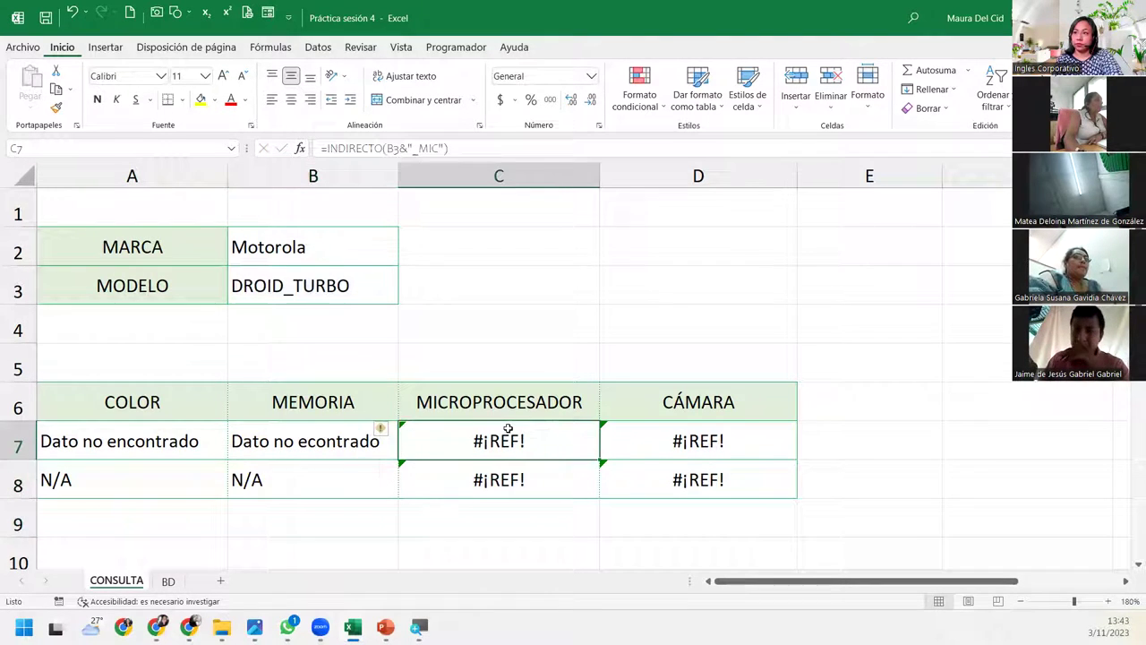
{"action": "double_click", "coordinate": [429, 446]}
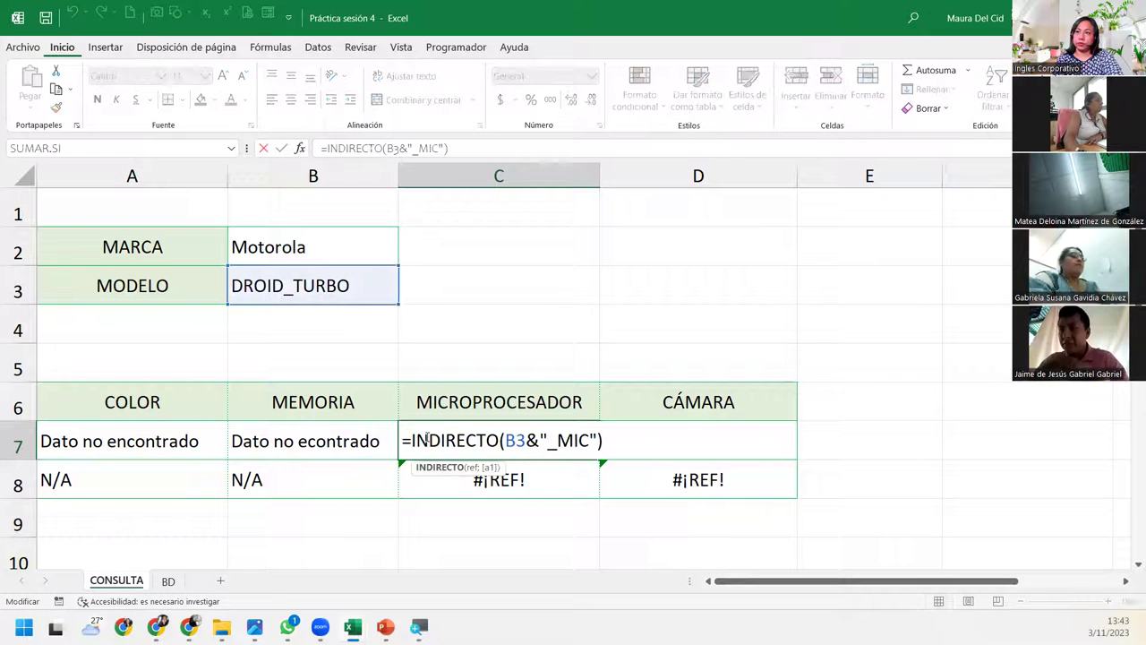
{"action": "type", "text": "SI"}
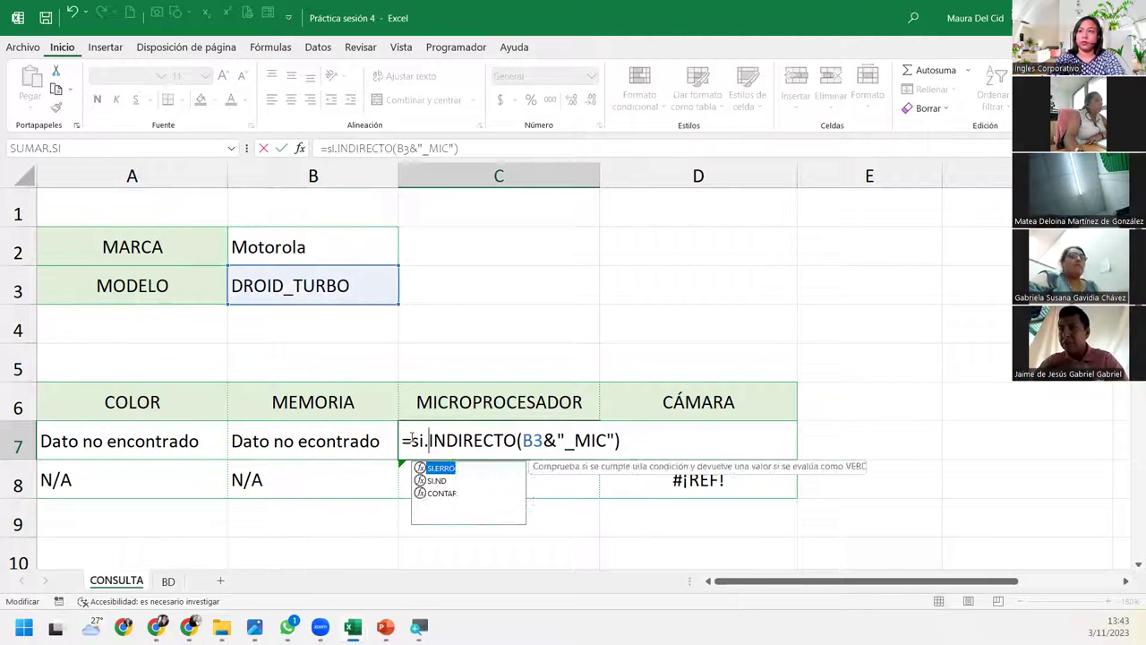
{"action": "type", "text": ".ERROR("}
{"action": "left_click", "coordinate": [700, 431]}
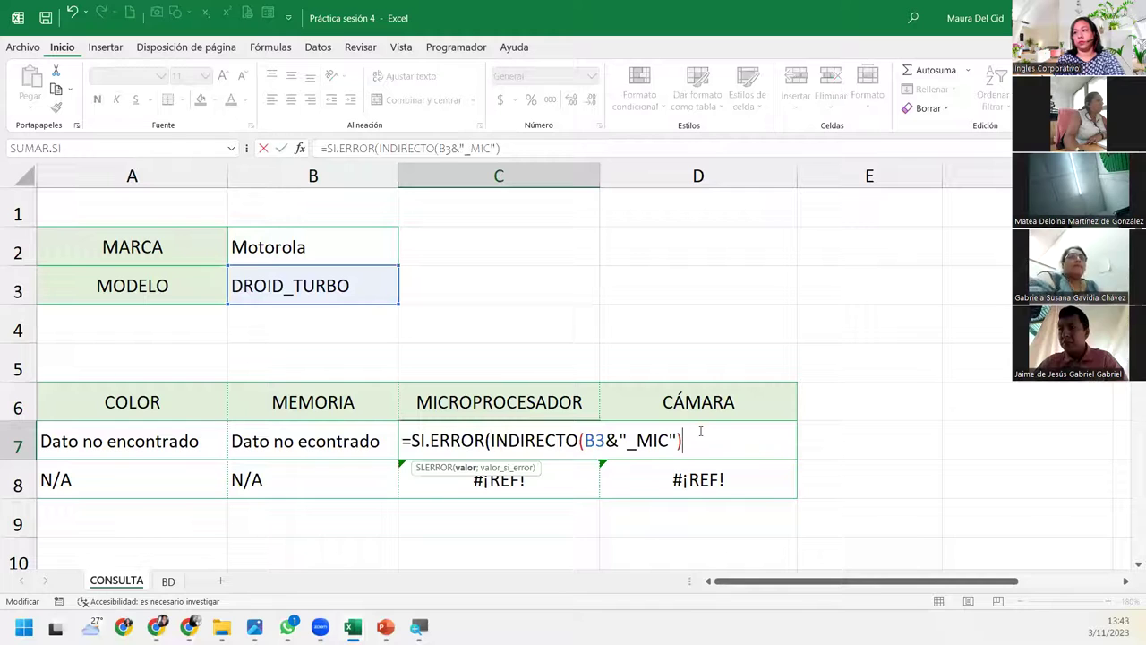
{"action": "type", "text": ";\"D"}
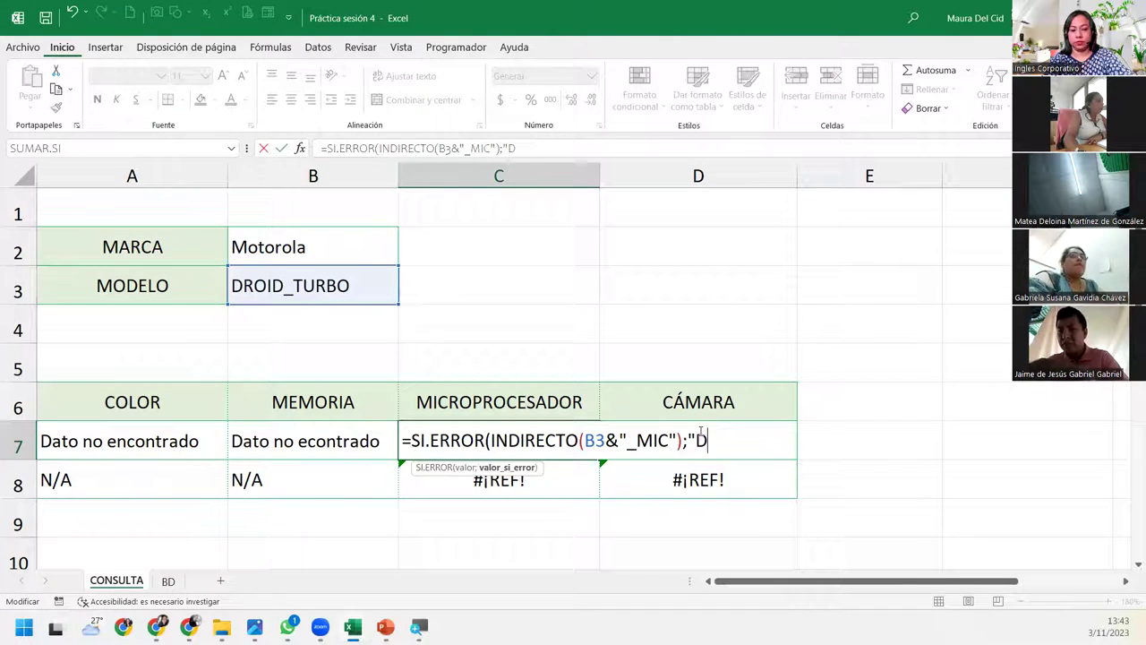
{"action": "type", "text": "ato no encontrado\""}
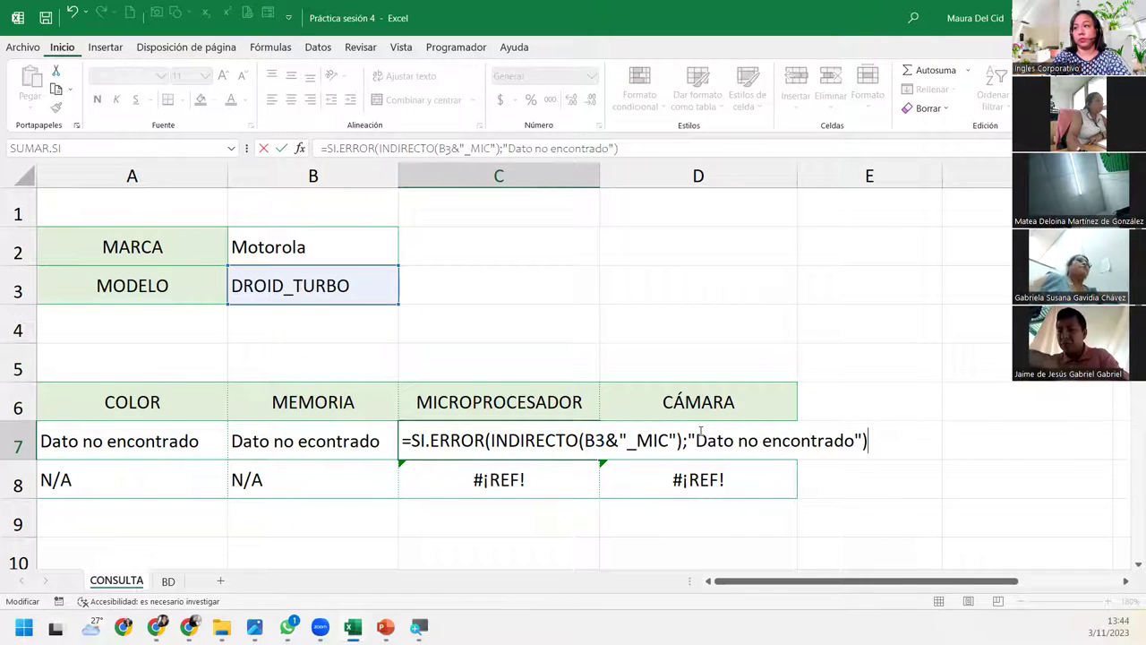
{"action": "key", "text": "Return"}
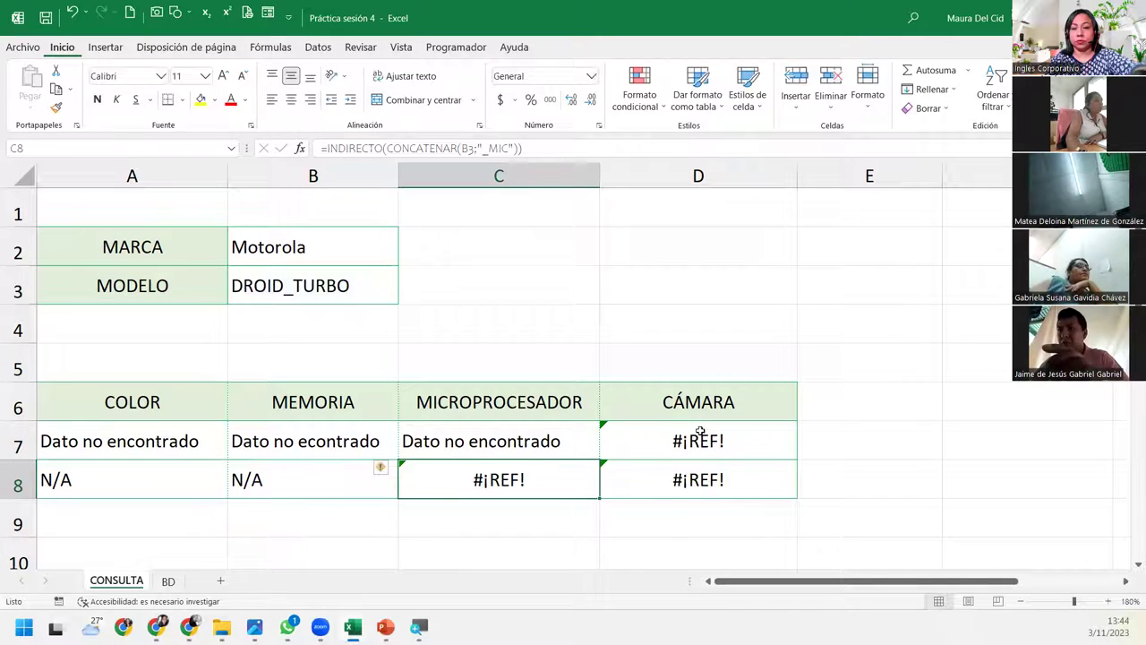
Wrap C8's processor formula in SI.ERROR with the fallback "N/A"
{"action": "key", "text": "F2"}
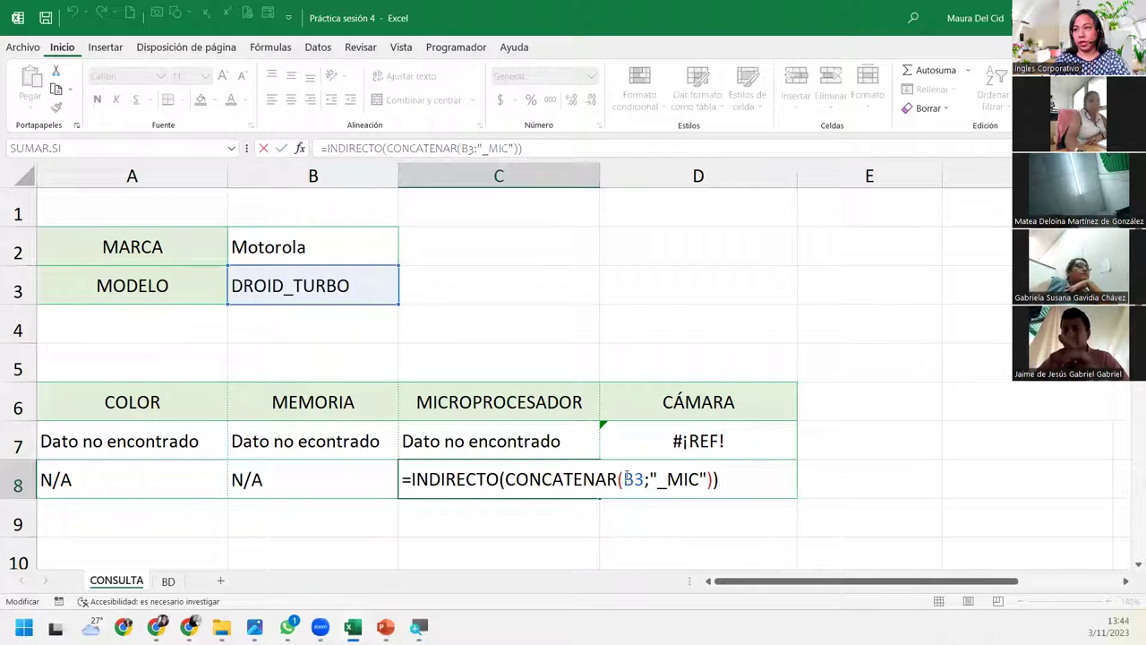
{"action": "left_click", "coordinate": [408, 480]}
{"action": "type", "text": "si.e"}
{"action": "key", "text": "Tab"}
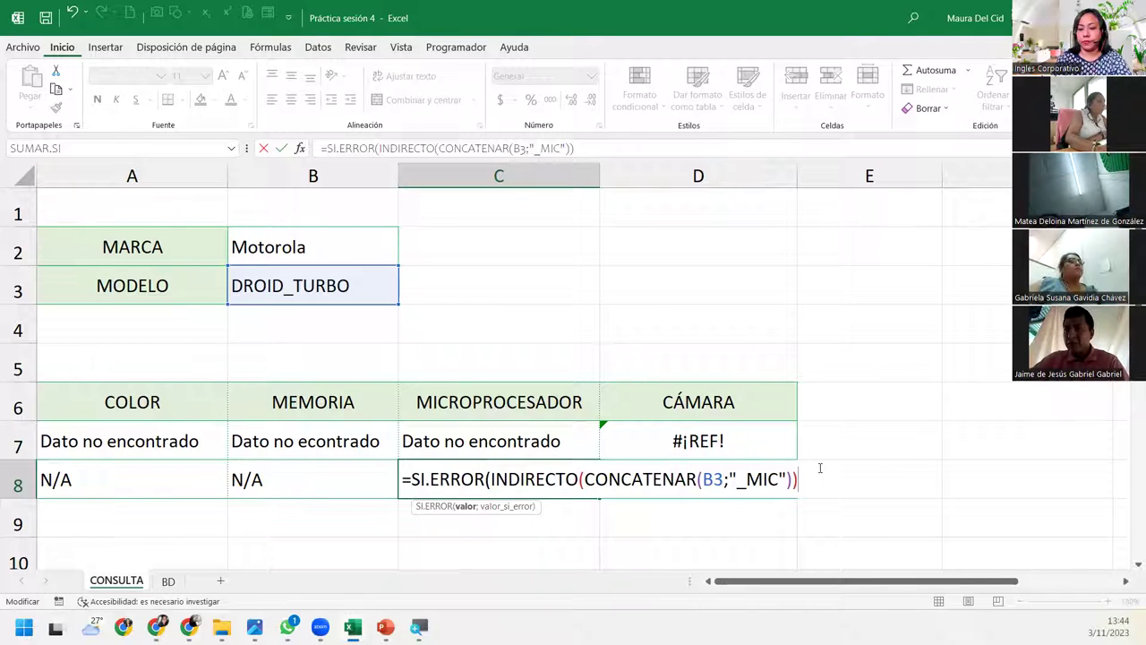
{"action": "type", "text": ";"}
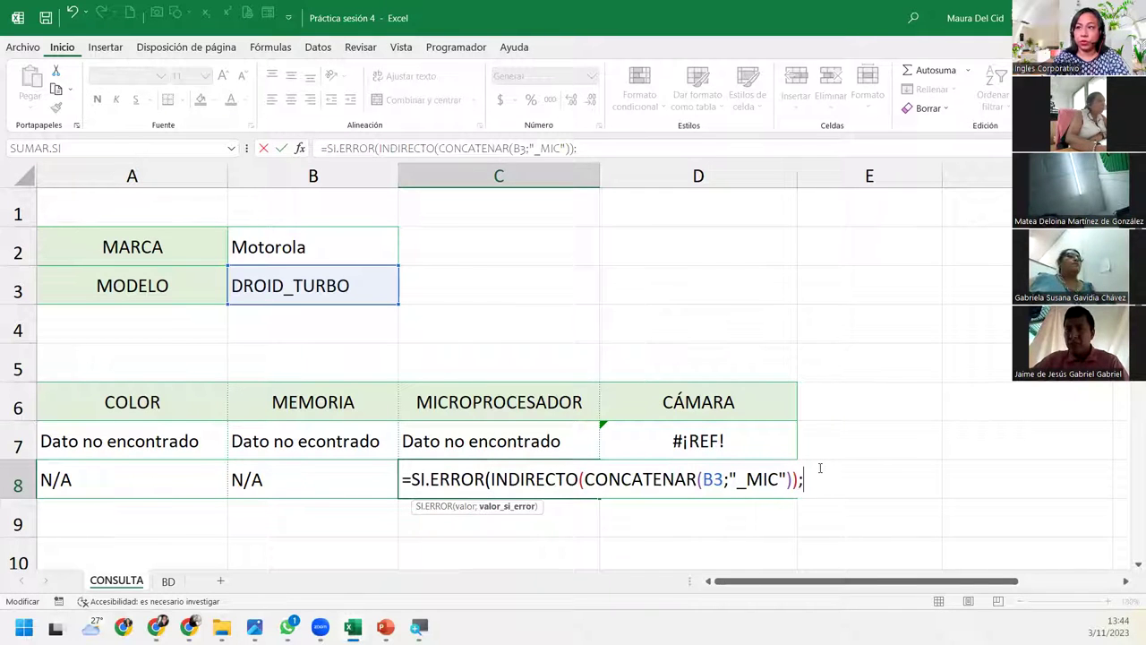
{"action": "type", "text": "\"N"}
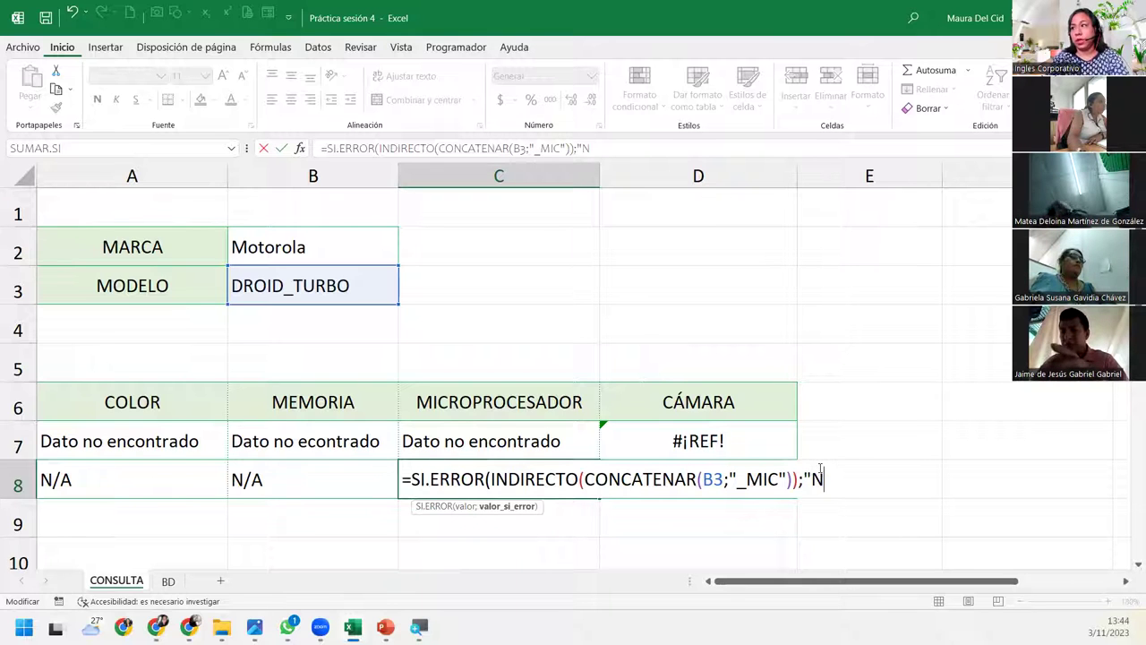
{"action": "type", "text": "/A\""}
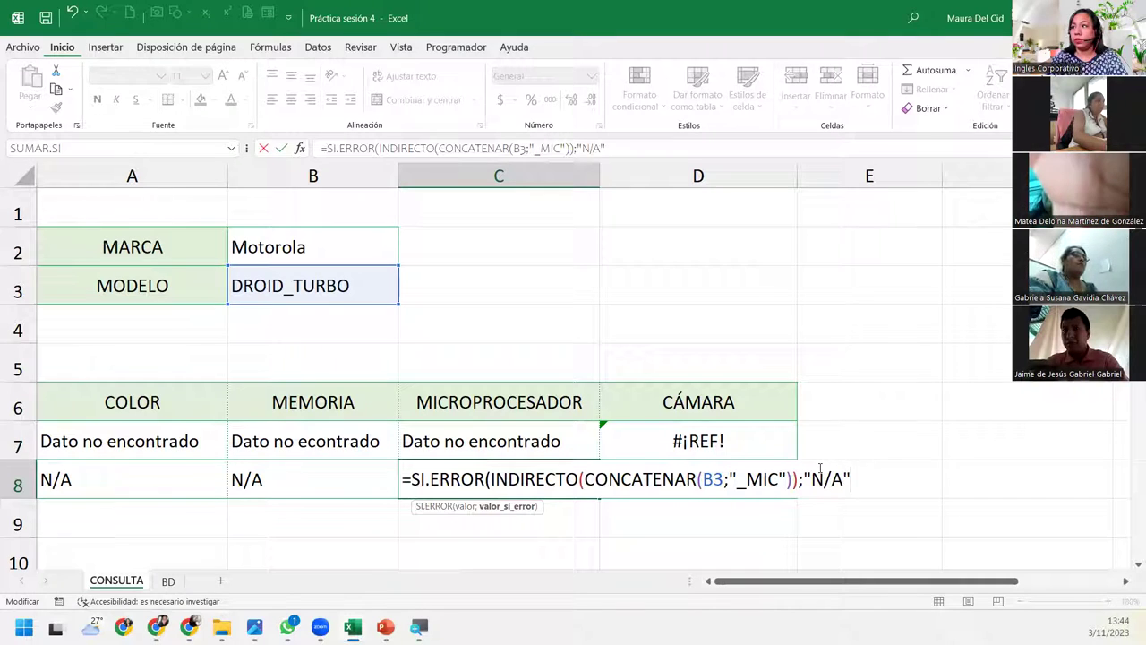
{"action": "type", "text": ")"}
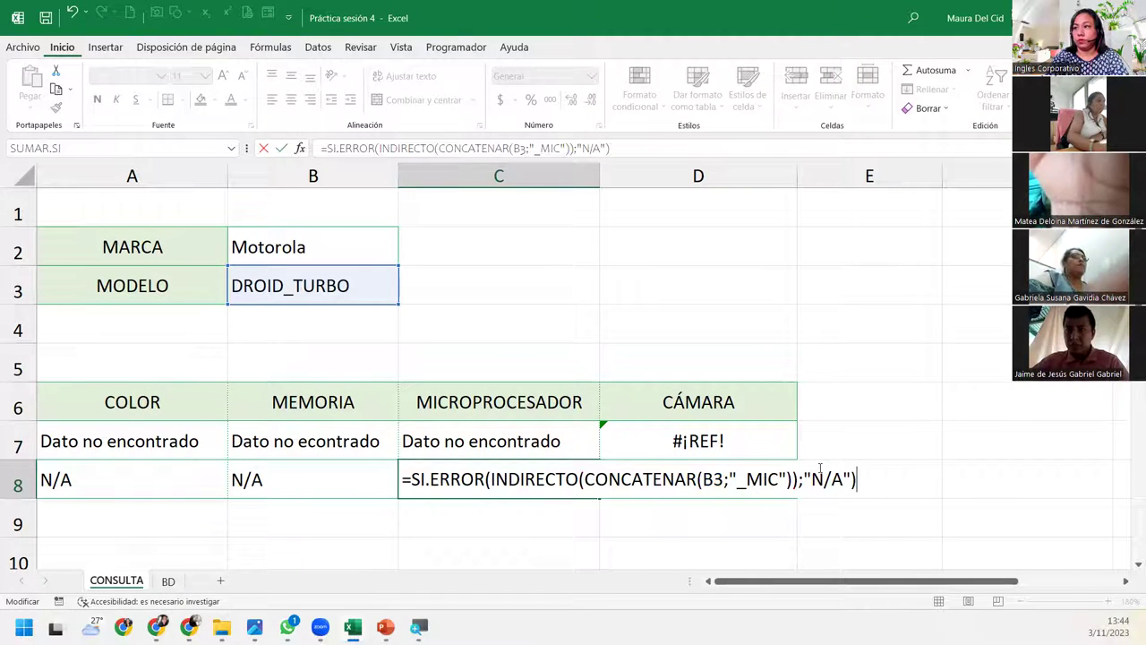
{"action": "key", "text": "Return"}
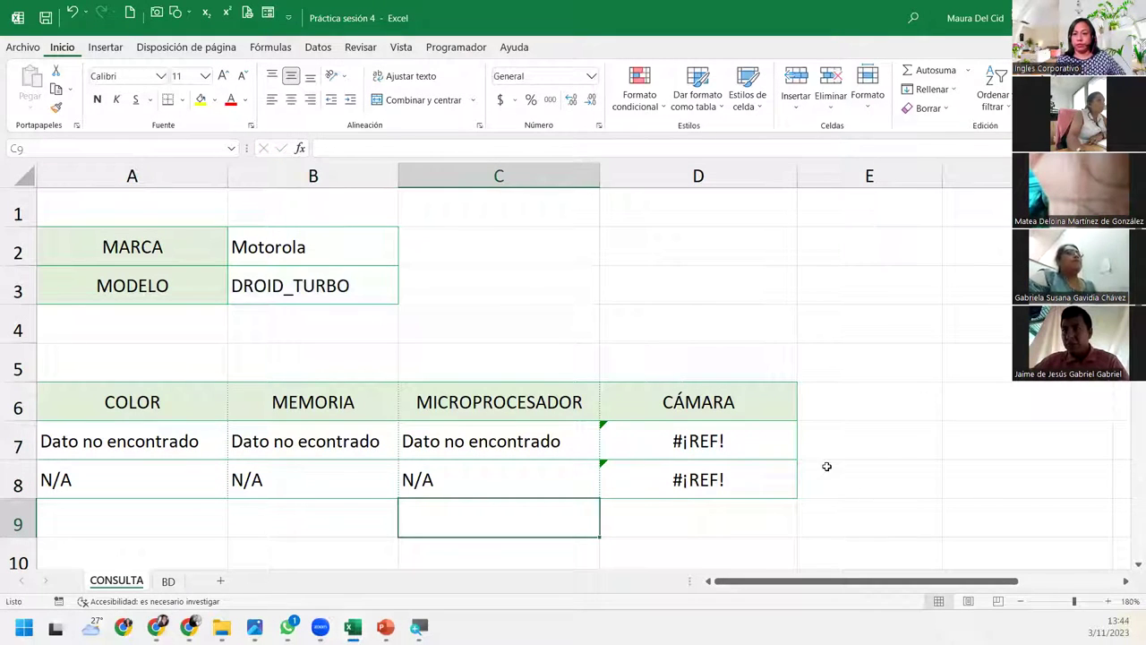
Wrap D7's camera formula in SI.ERROR with the fallback "Dato no encontrado"
{"action": "double_click", "coordinate": [717, 437]}
{"action": "key", "text": "Left"}
{"action": "key", "text": "Left"}
{"action": "key", "text": "Left"}
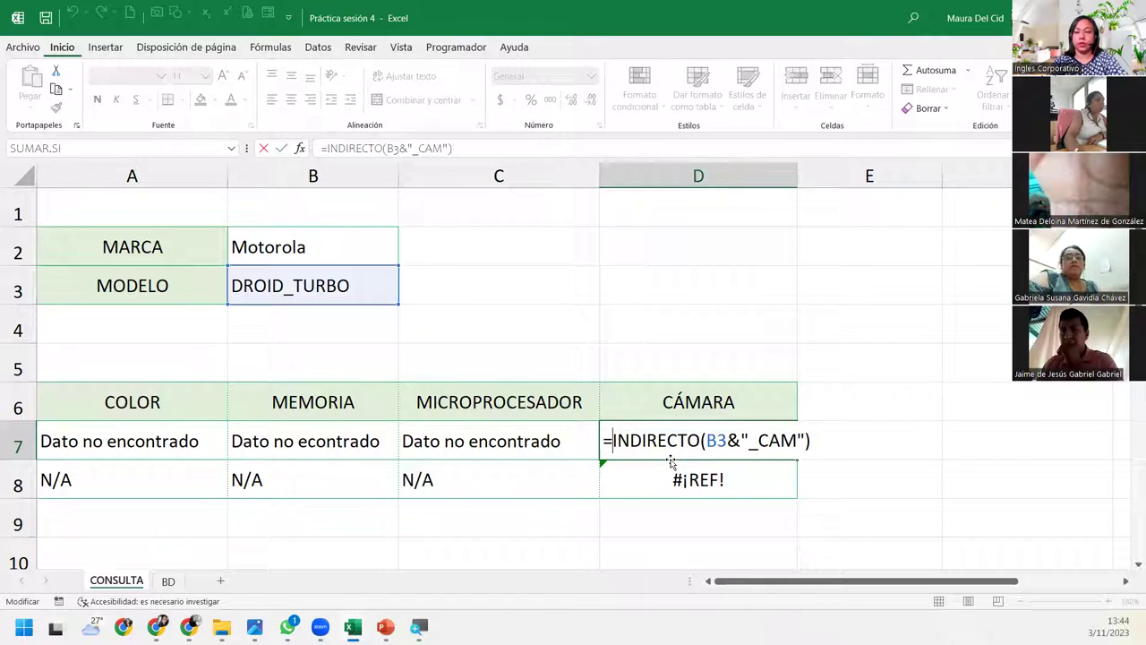
{"action": "type", "text": "si."}
{"action": "key", "text": "Tab"}
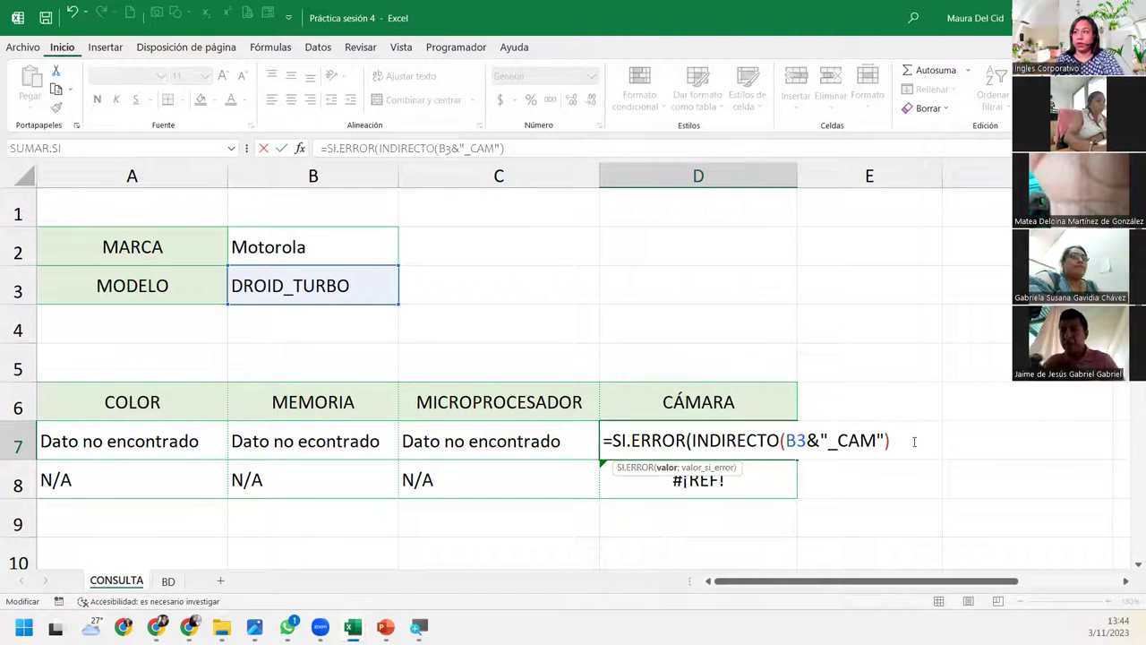
{"action": "type", "text": ";"}
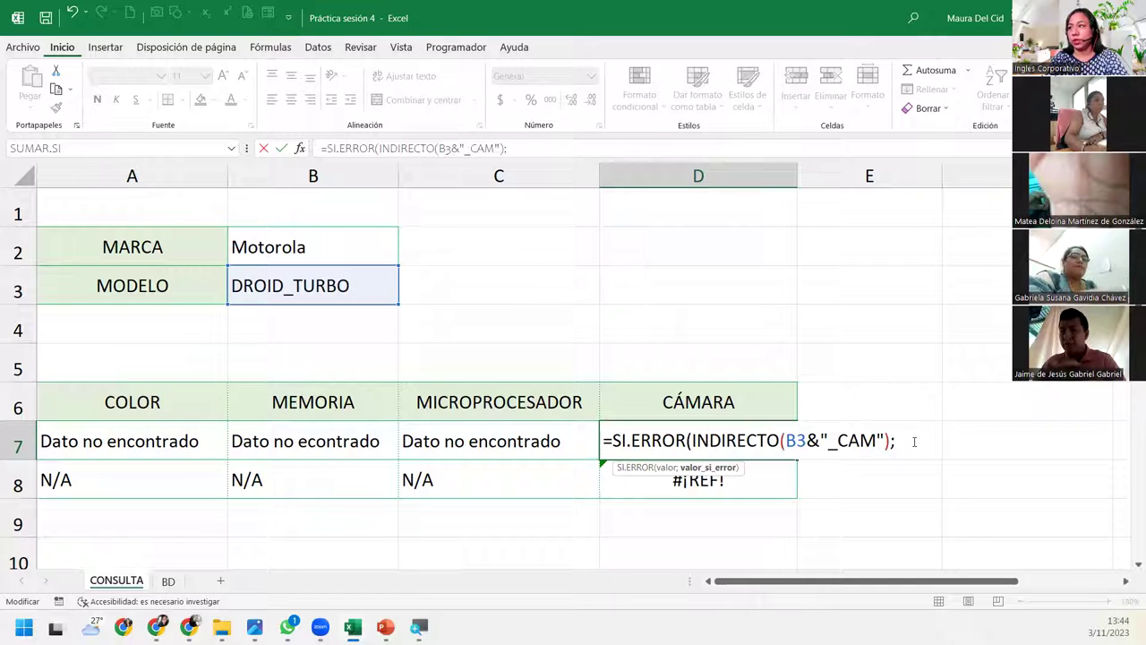
{"action": "type", "text": "\""}
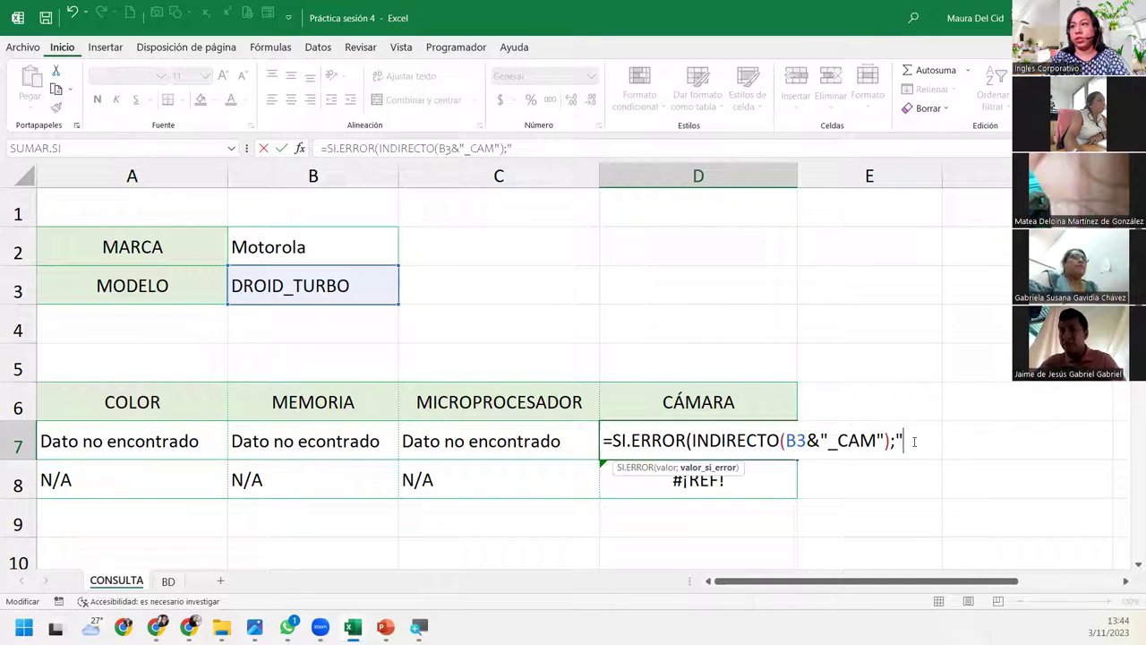
{"action": "type", "text": "Dato no encontrado"}
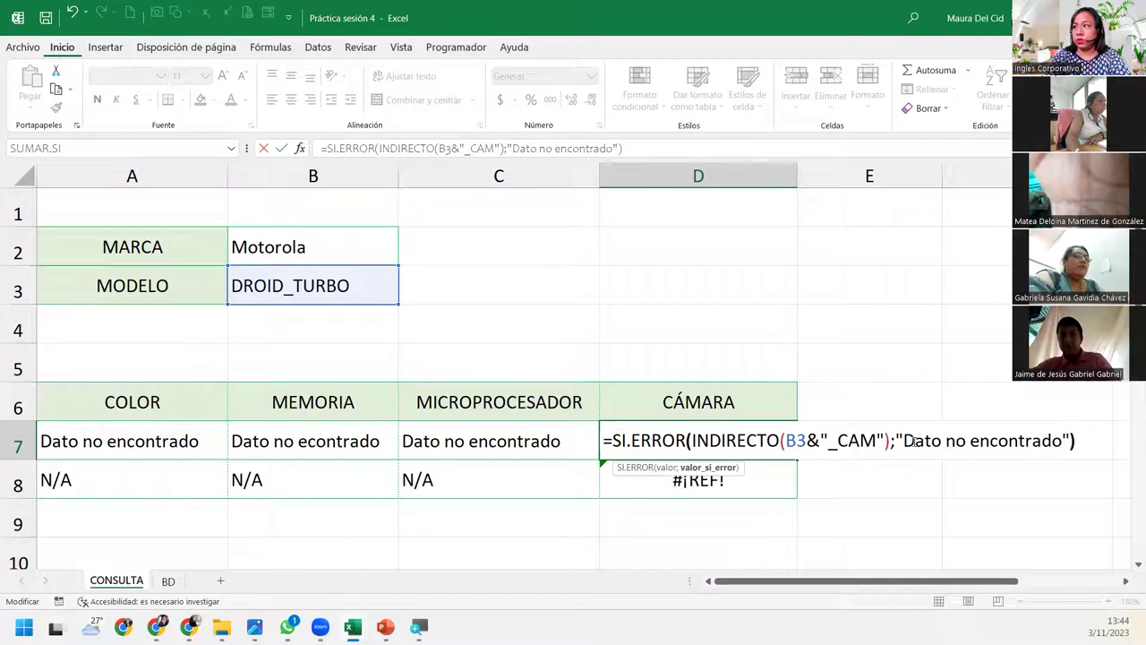
{"action": "key", "text": "Return"}
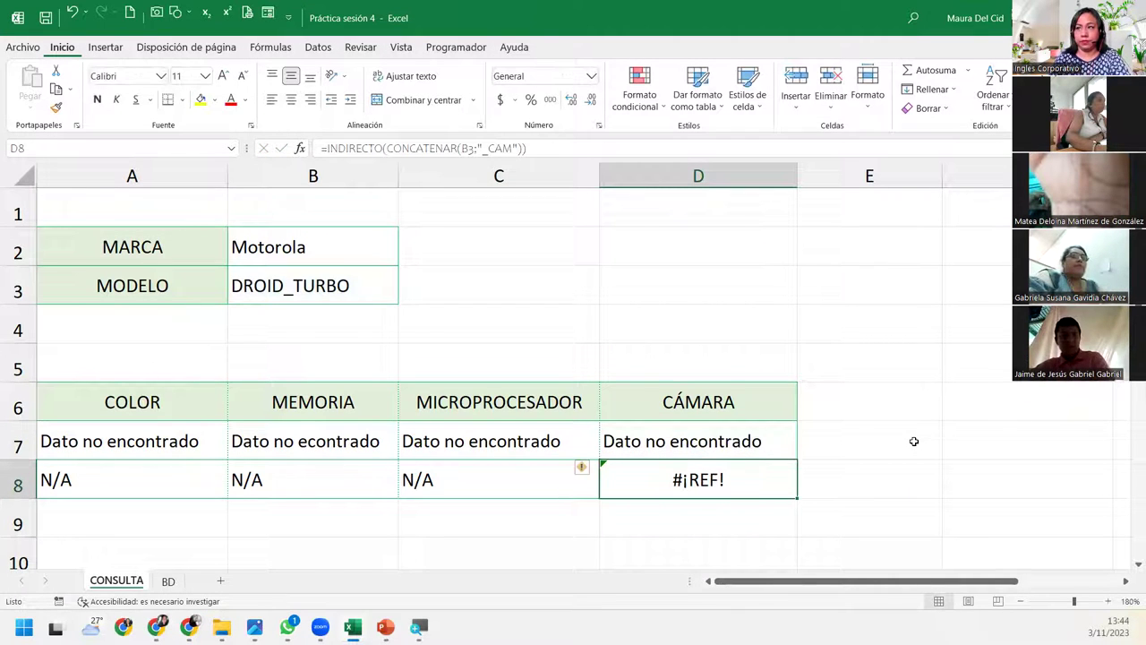
Wrap D8's camera INDIRECTO formula in SI.ERROR with the fallback "N/A"
{"action": "double_click", "coordinate": [614, 479]}
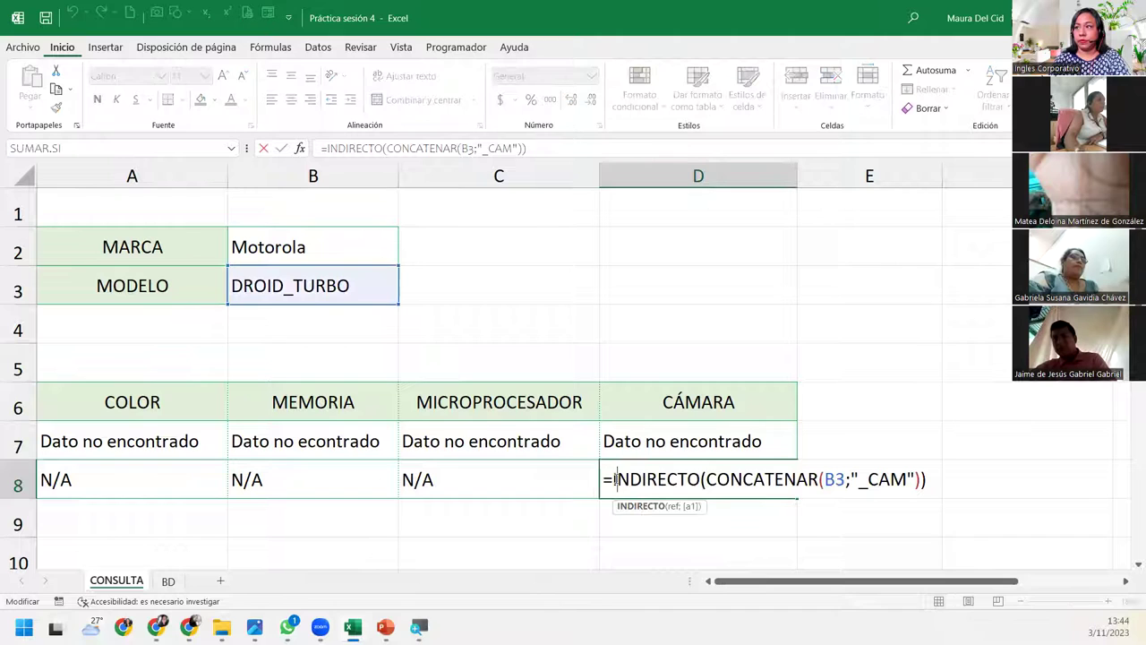
{"action": "type", "text": "si."}
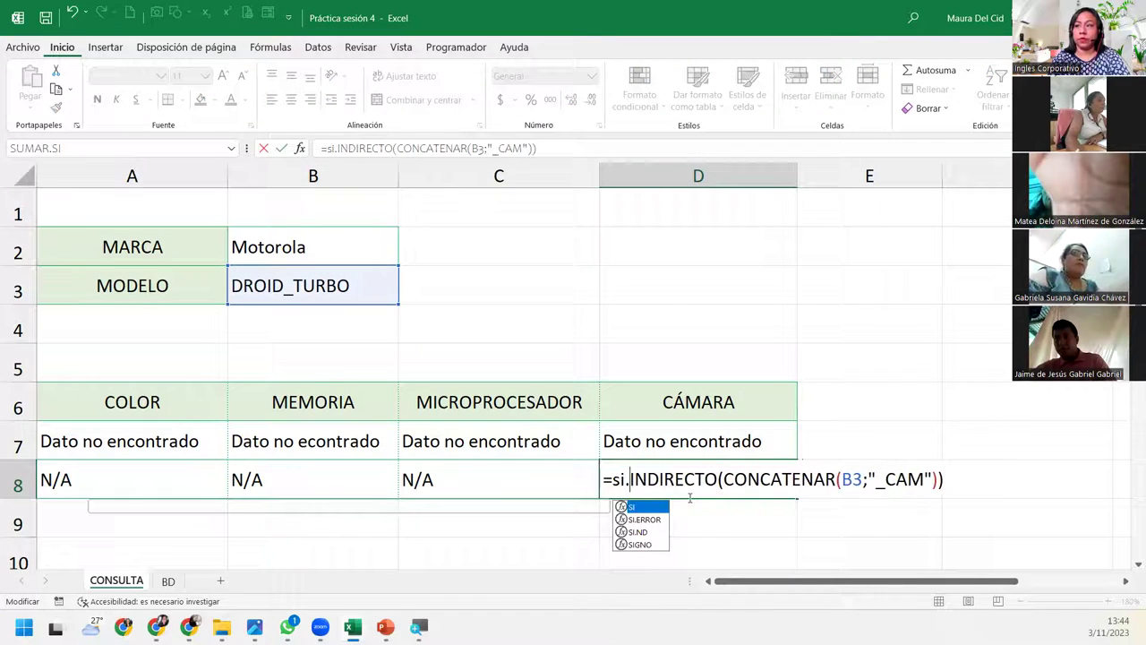
{"action": "key", "text": "Tab"}
{"action": "left_click", "coordinate": [1053, 480]}
{"action": "type", "text": ";"}
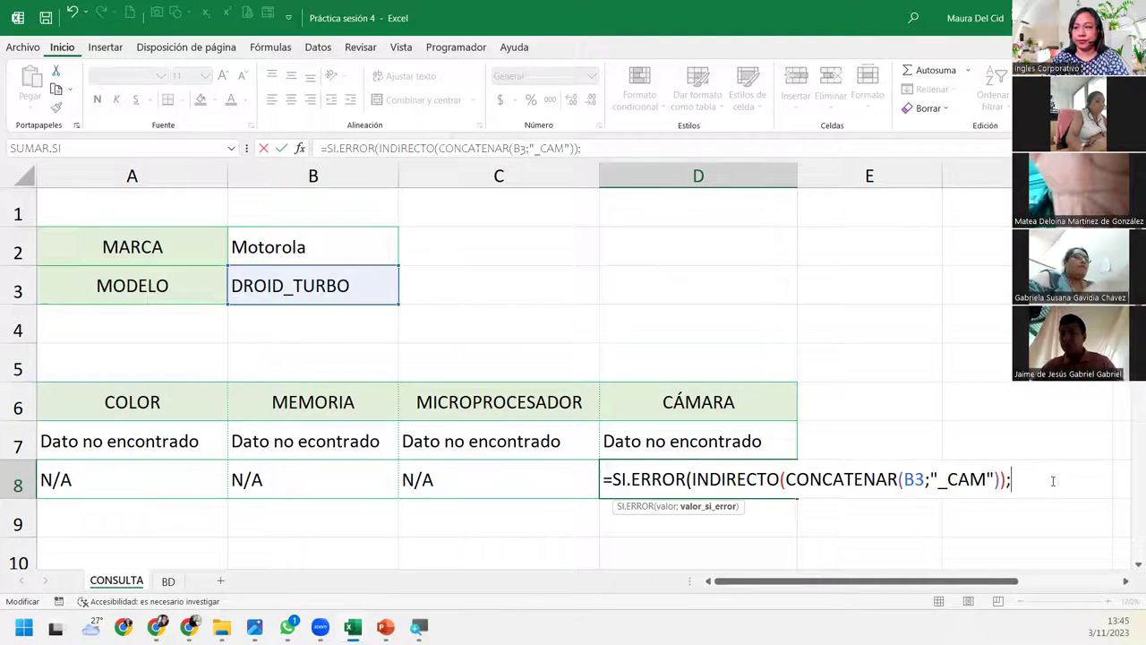
{"action": "type", "text": "\"N/"}
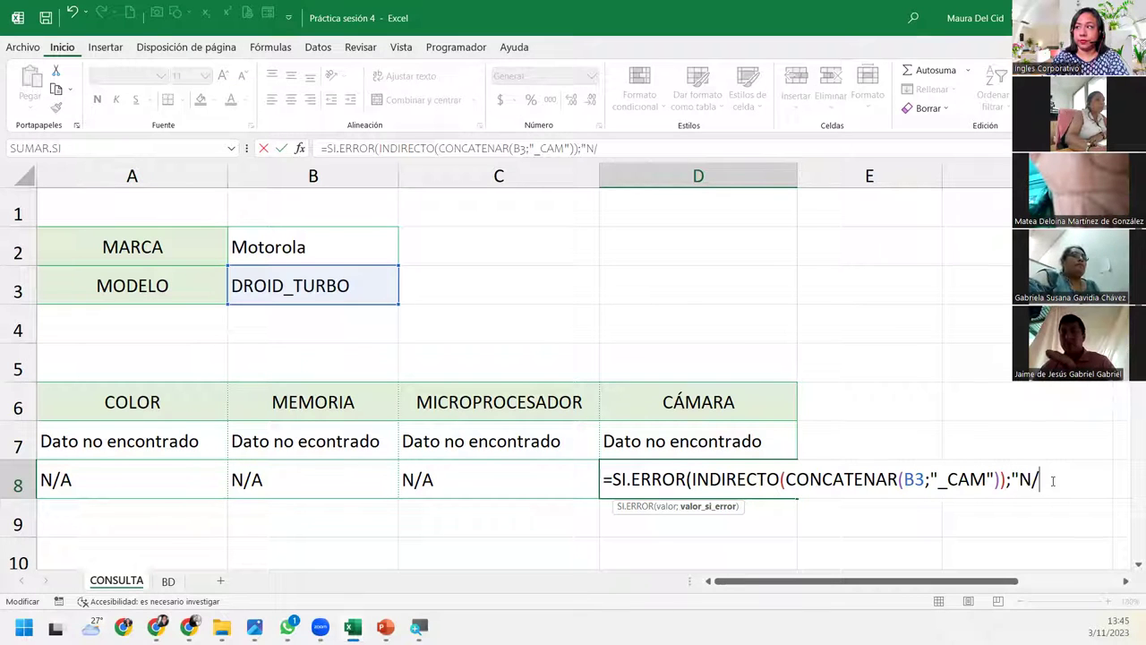
{"action": "type", "text": "A\")"}
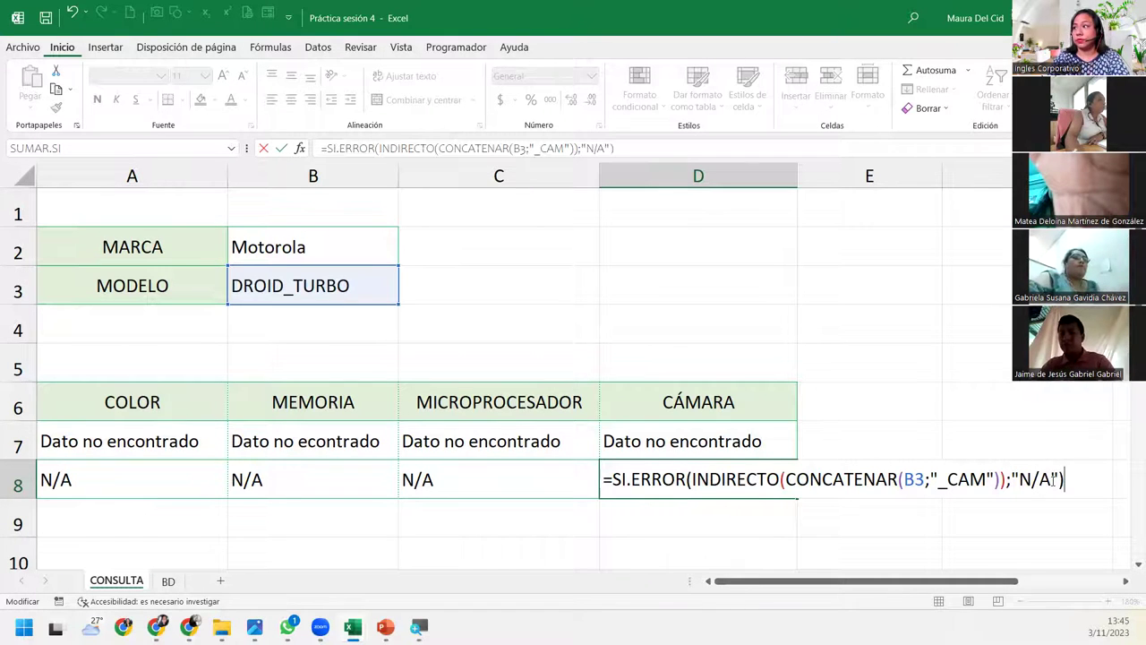
{"action": "key", "text": "Return"}
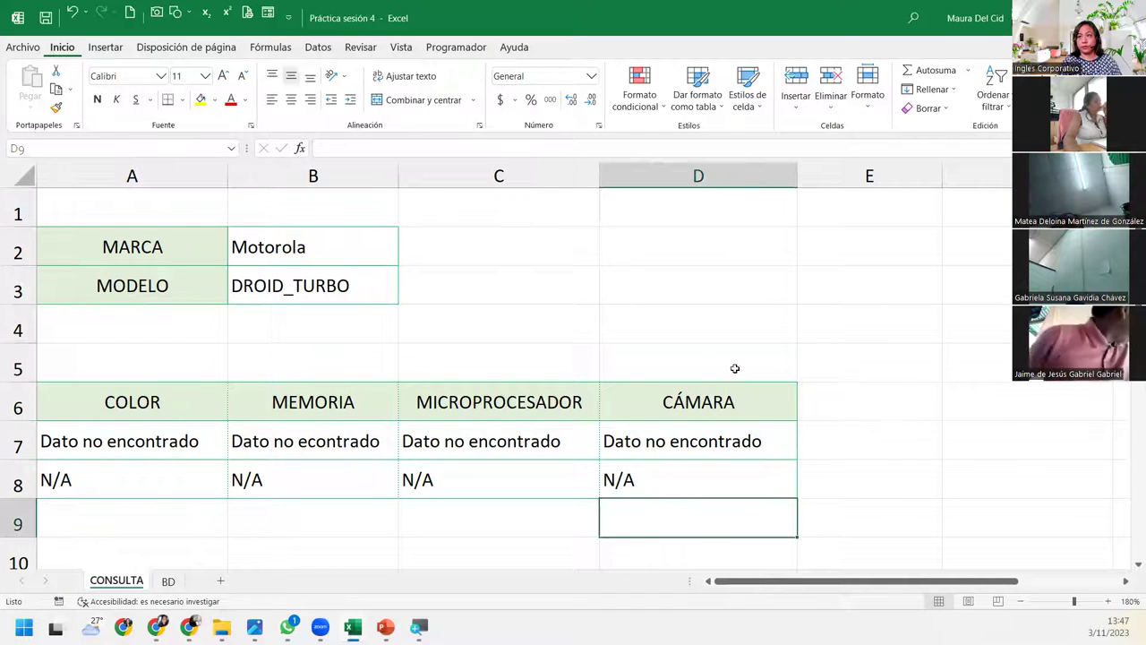
{"action": "left_click", "coordinate": [994, 221]}
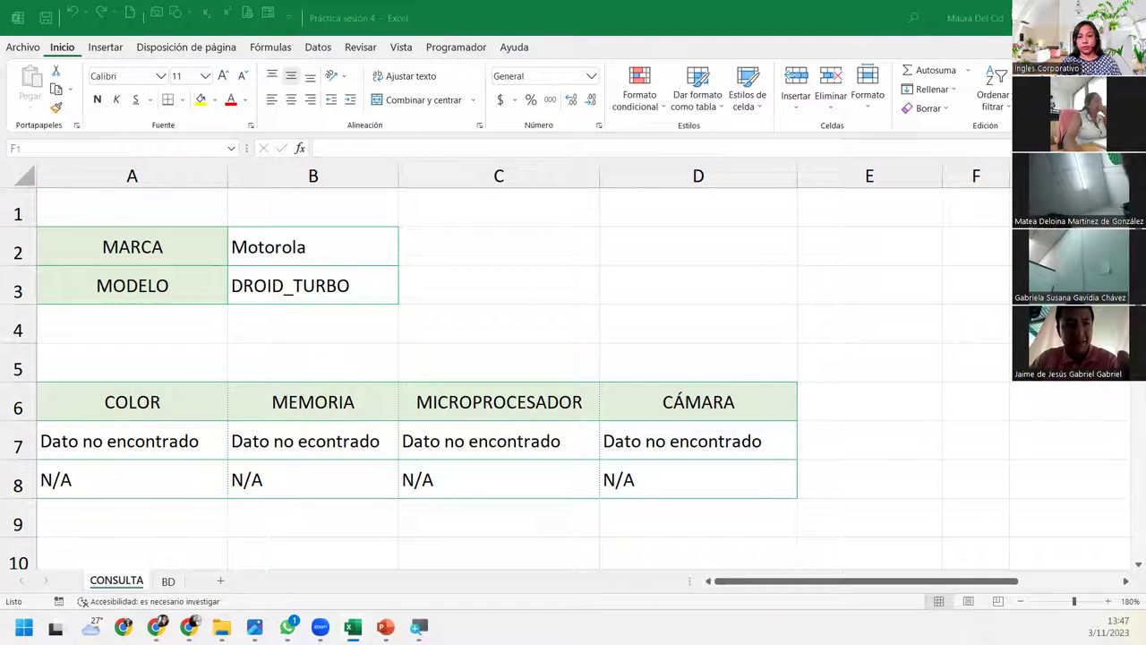
{"action": "left_click", "coordinate": [991, 223]}
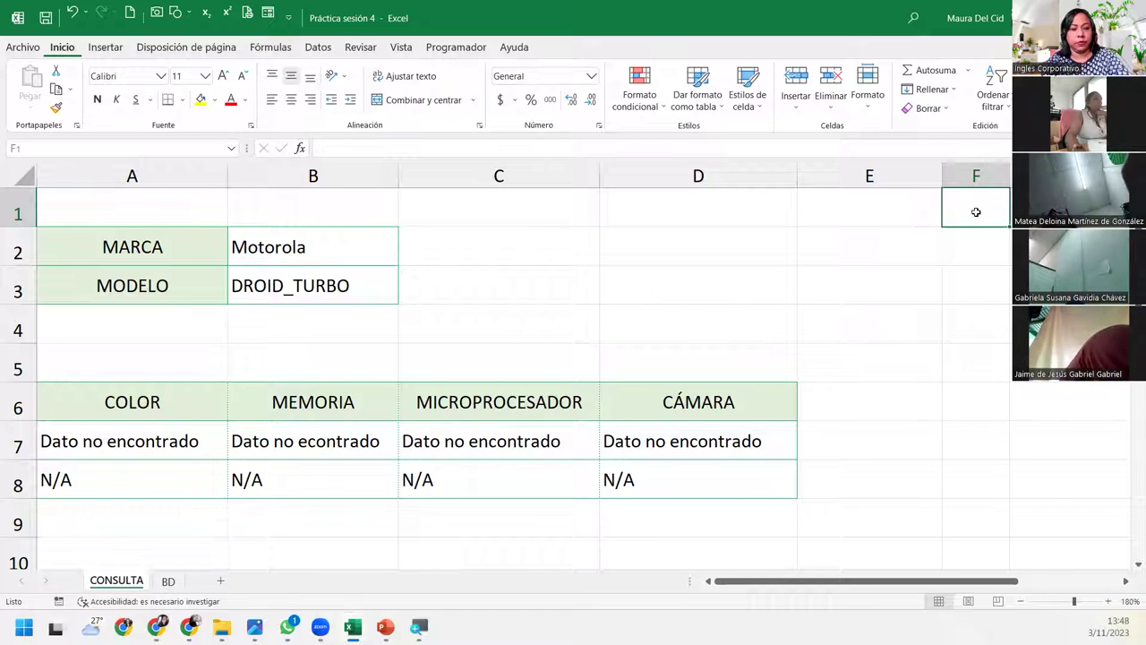
Enter the heading Extensiones in F1 and _COL, _MEM, _MIC, _CAM in F2:F5
{"action": "type", "text": "Extensiones"}
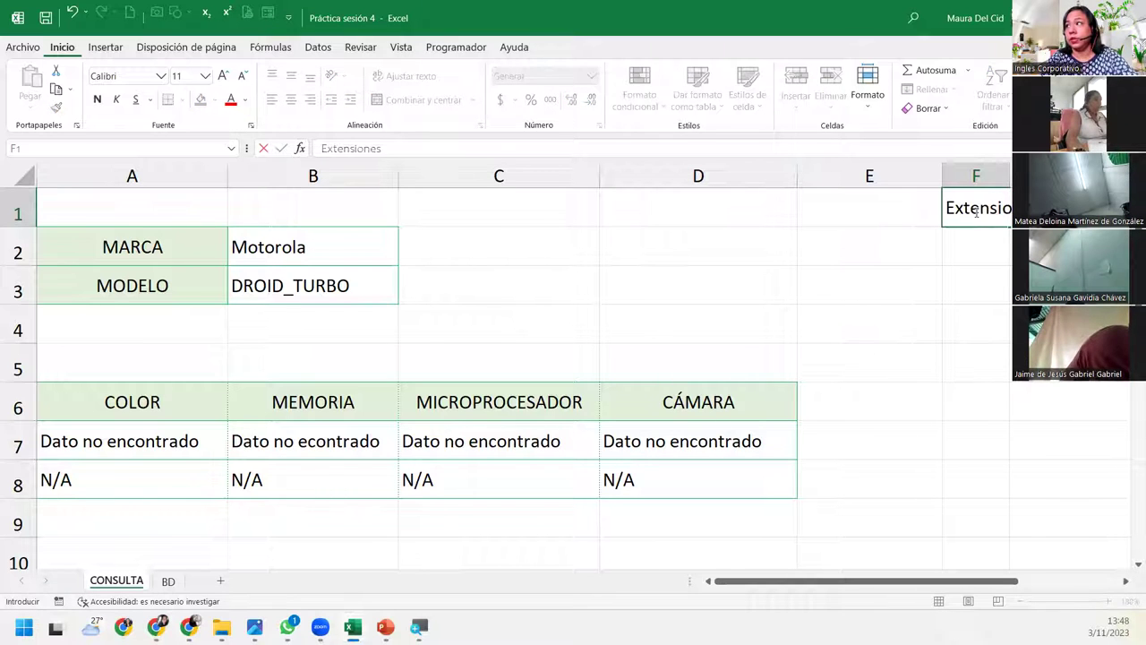
{"action": "key", "text": "Return"}
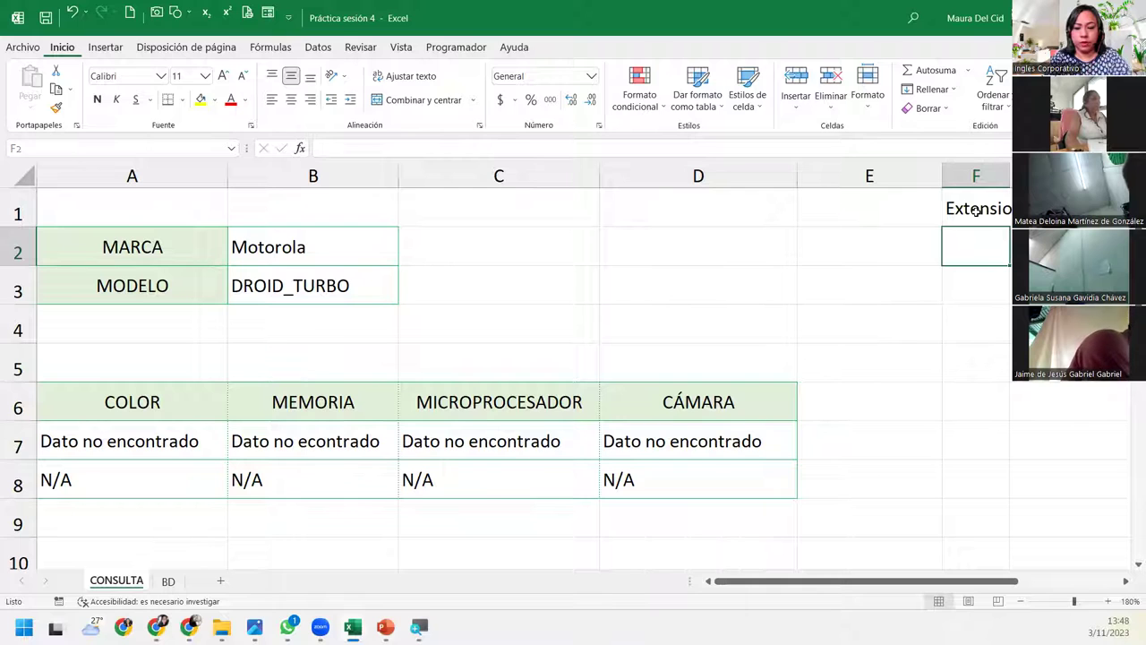
{"action": "type", "text": "_COL"}
{"action": "key", "text": "Return"}
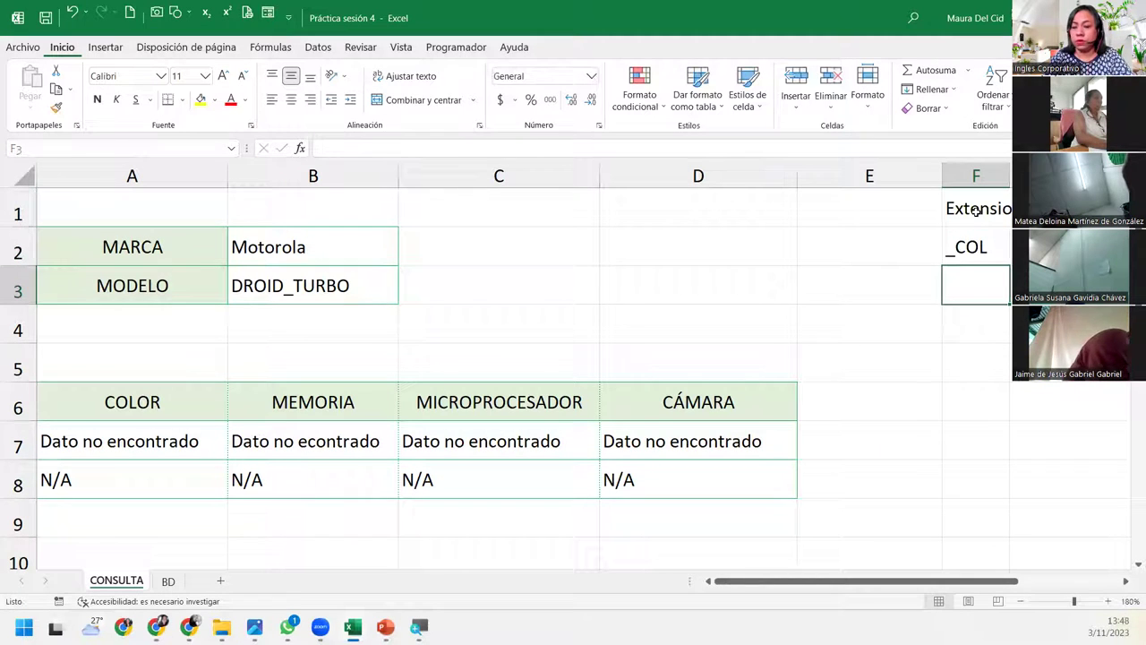
{"action": "type", "text": "_MEM"}
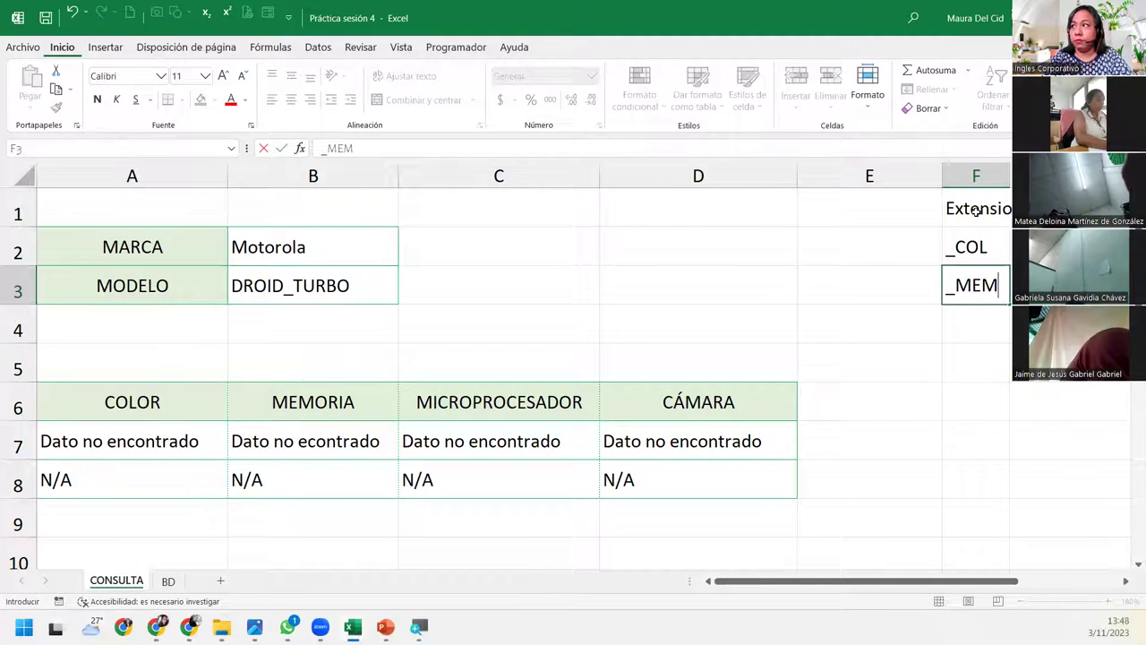
{"action": "key", "text": "Return"}
{"action": "type", "text": "_M"}
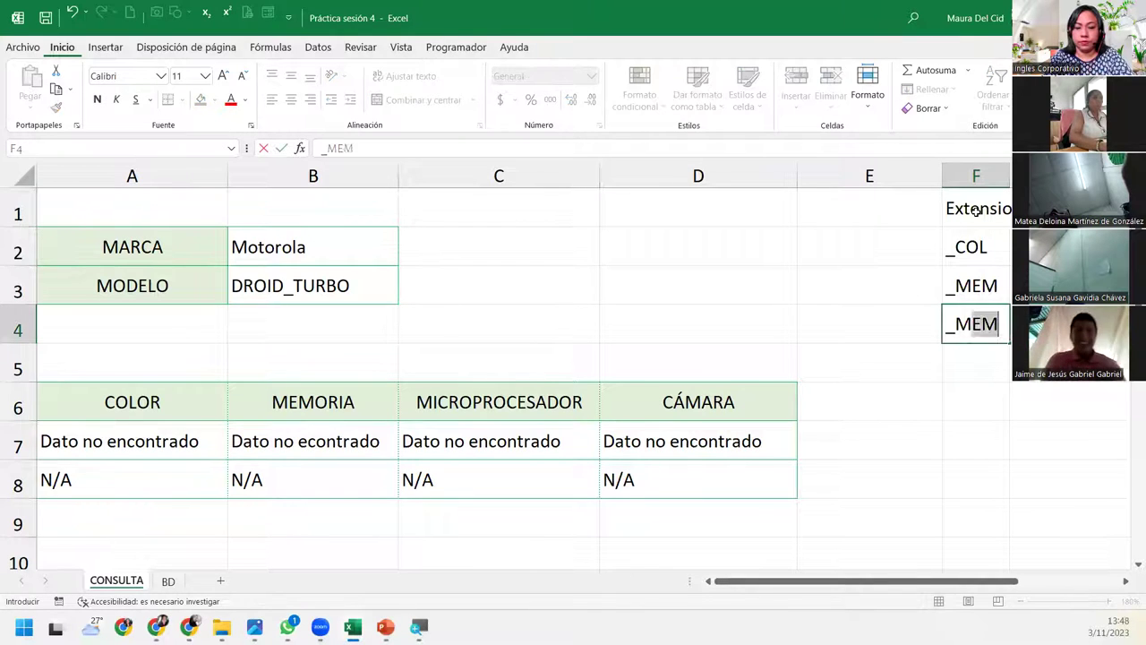
{"action": "type", "text": "IC"}
{"action": "key", "text": "Return"}
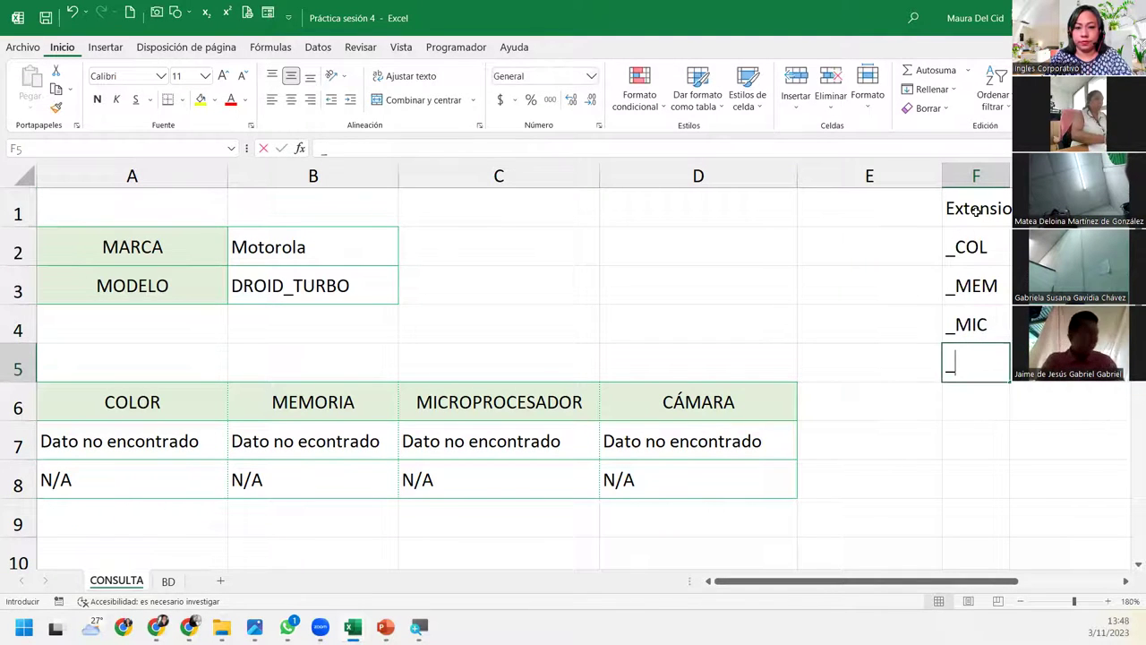
{"action": "type", "text": "_CAM"}
{"action": "key", "text": "Return"}
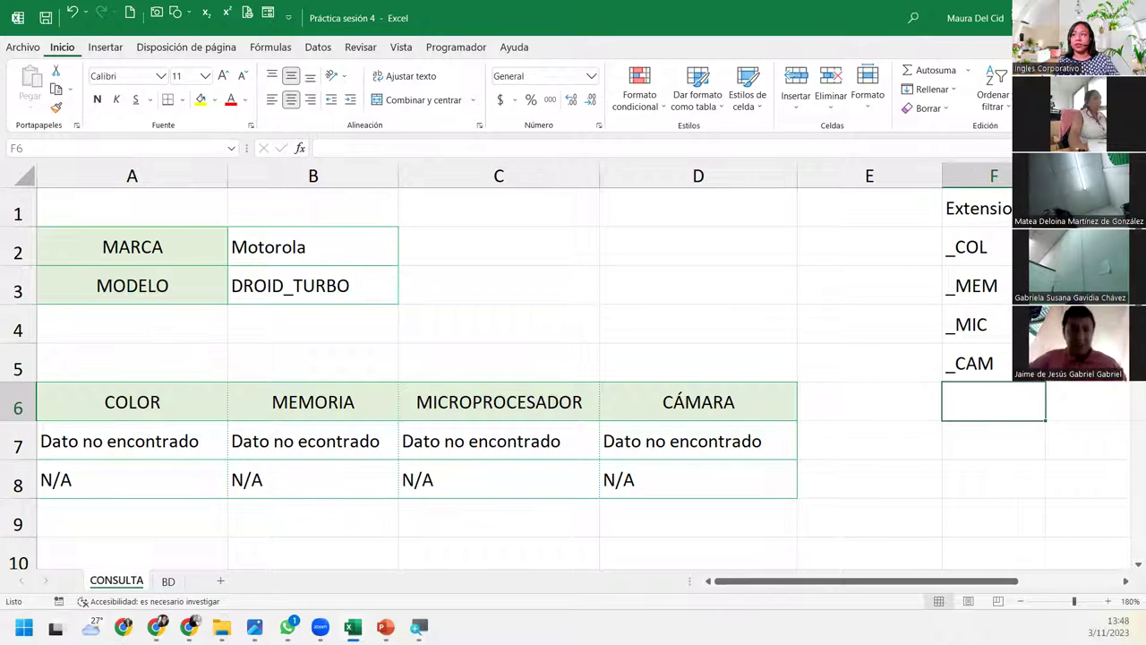
Autofit column F to its contents and review the SI.ERROR formulas in A7 and A8
{"action": "double_click", "coordinate": [1010, 175]}
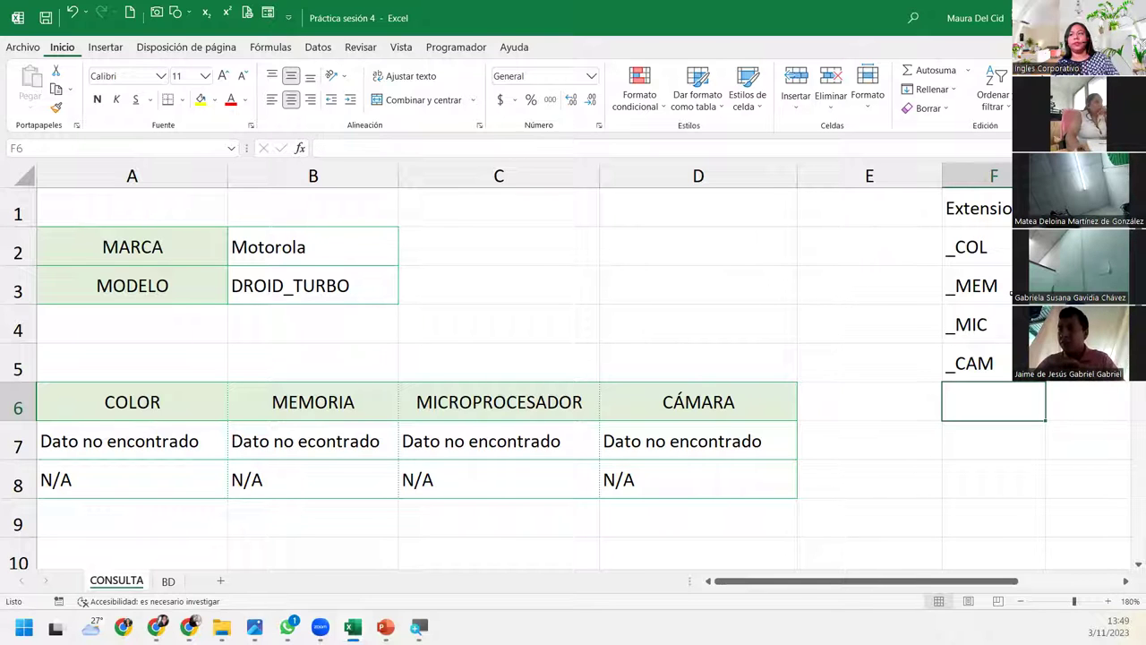
{"action": "left_click", "coordinate": [173, 515]}
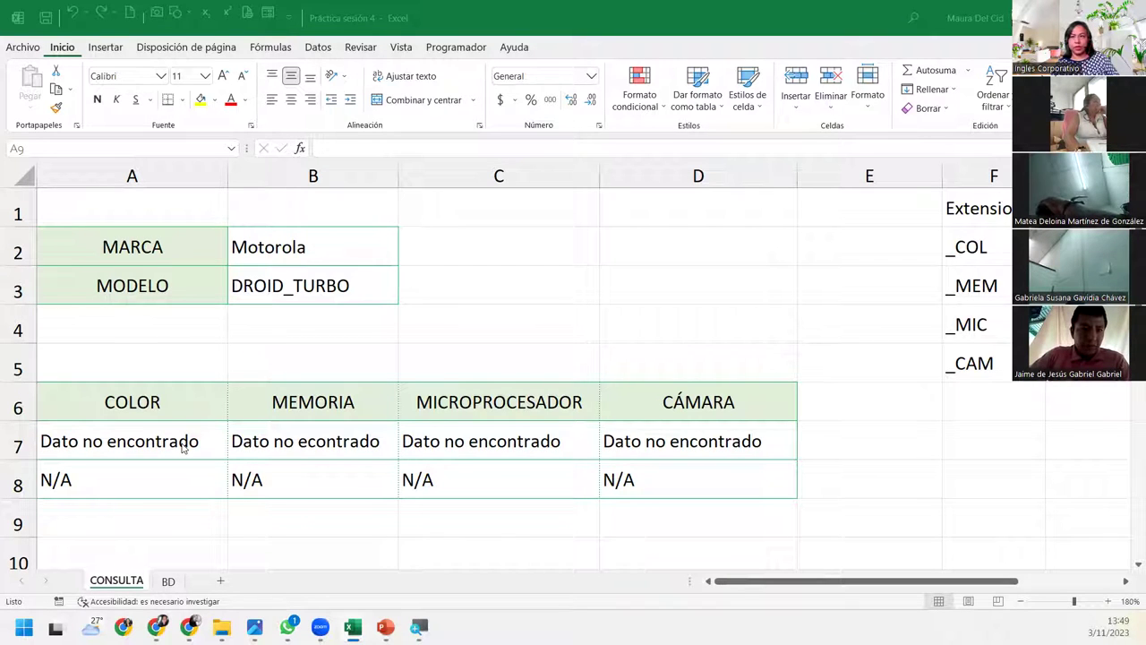
{"action": "left_click", "coordinate": [182, 448]}
{"action": "left_click", "coordinate": [182, 448]}
{"action": "left_click", "coordinate": [173, 473]}
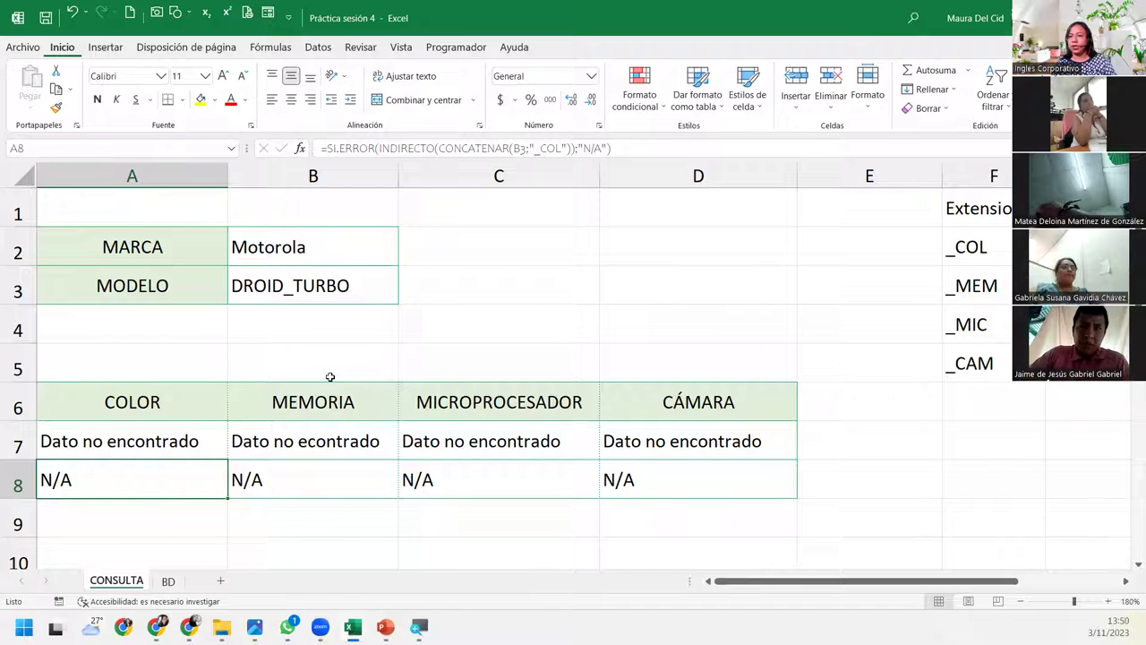
Start and cancel a formula in A9, then open B3's model dropdown
{"action": "left_click", "coordinate": [123, 528]}
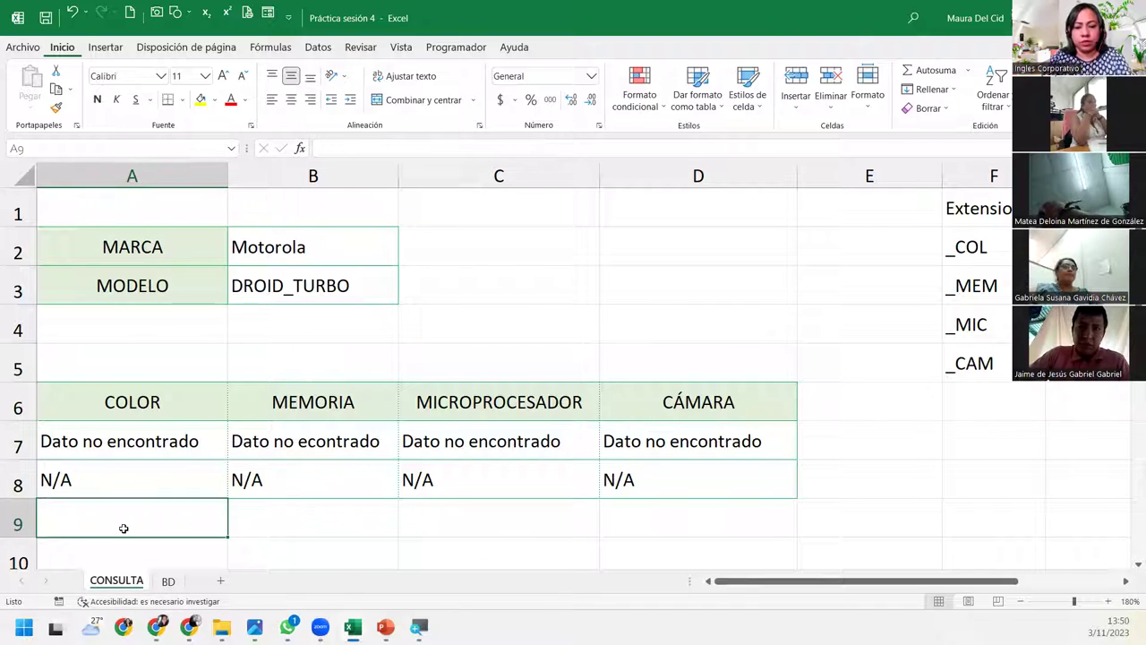
{"action": "type", "text": "="}
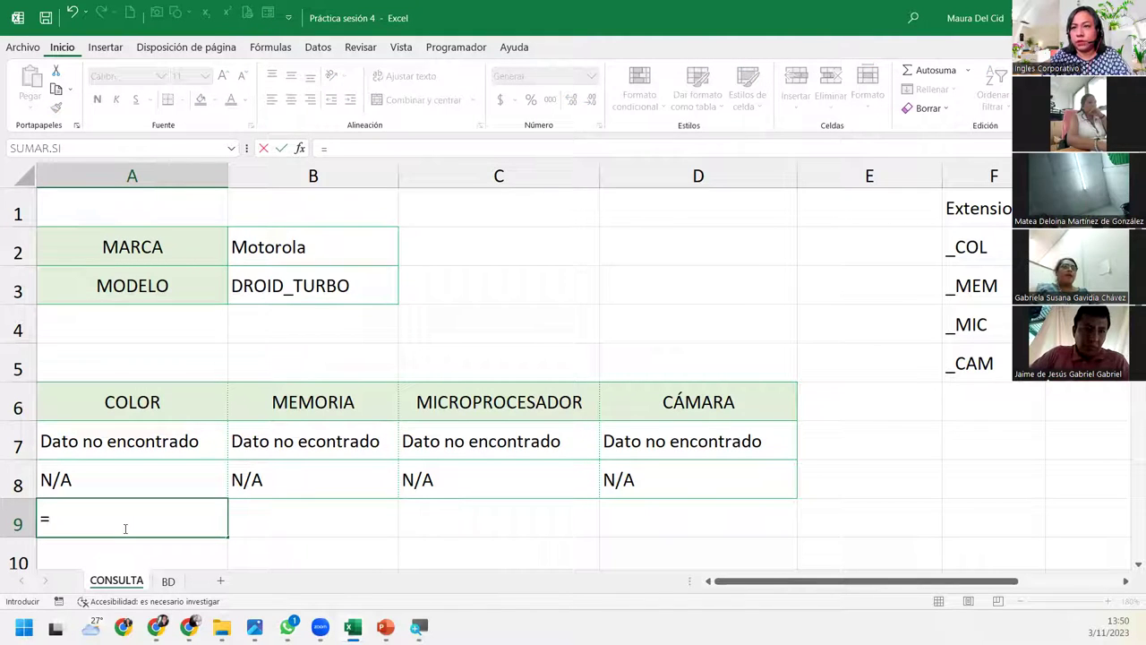
{"action": "key", "text": "Escape"}
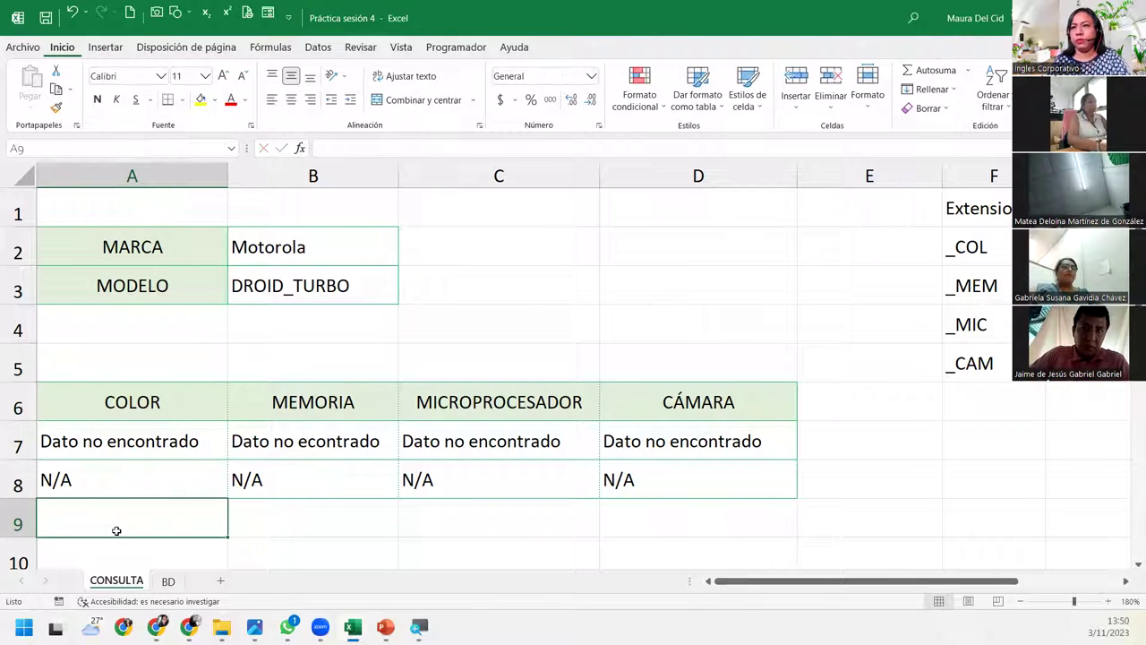
{"action": "left_click", "coordinate": [378, 278]}
{"action": "left_click", "coordinate": [405, 296]}
Switch the B3 model to DROID_TURBO_2, then select A9
{"action": "left_click", "coordinate": [287, 319]}
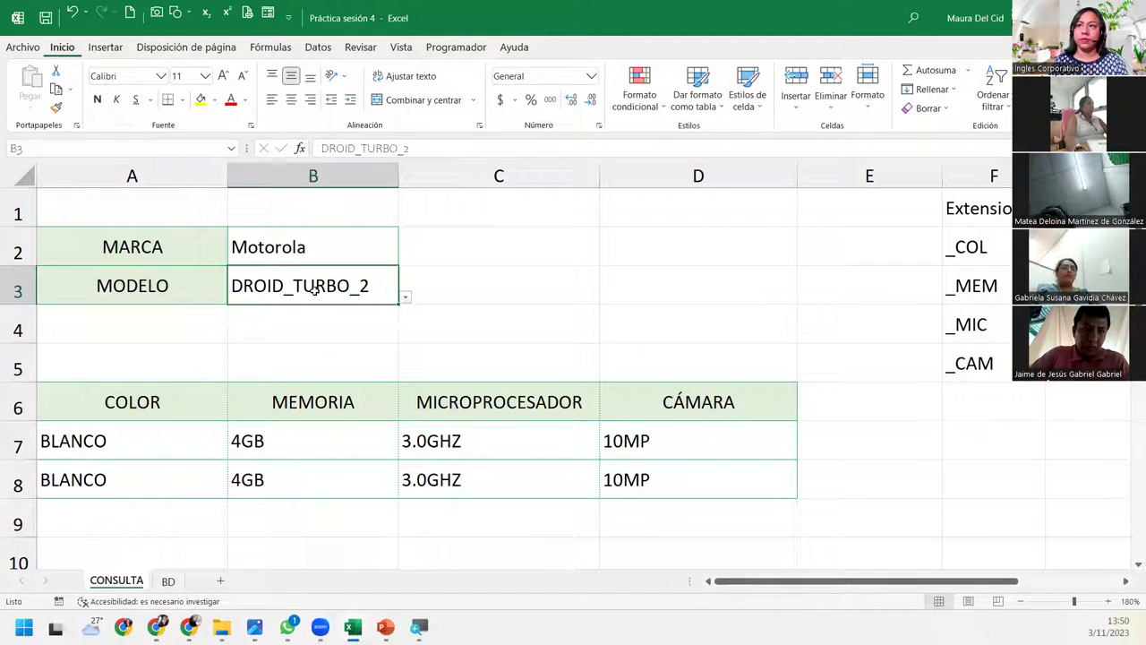
{"action": "left_click", "coordinate": [144, 509]}
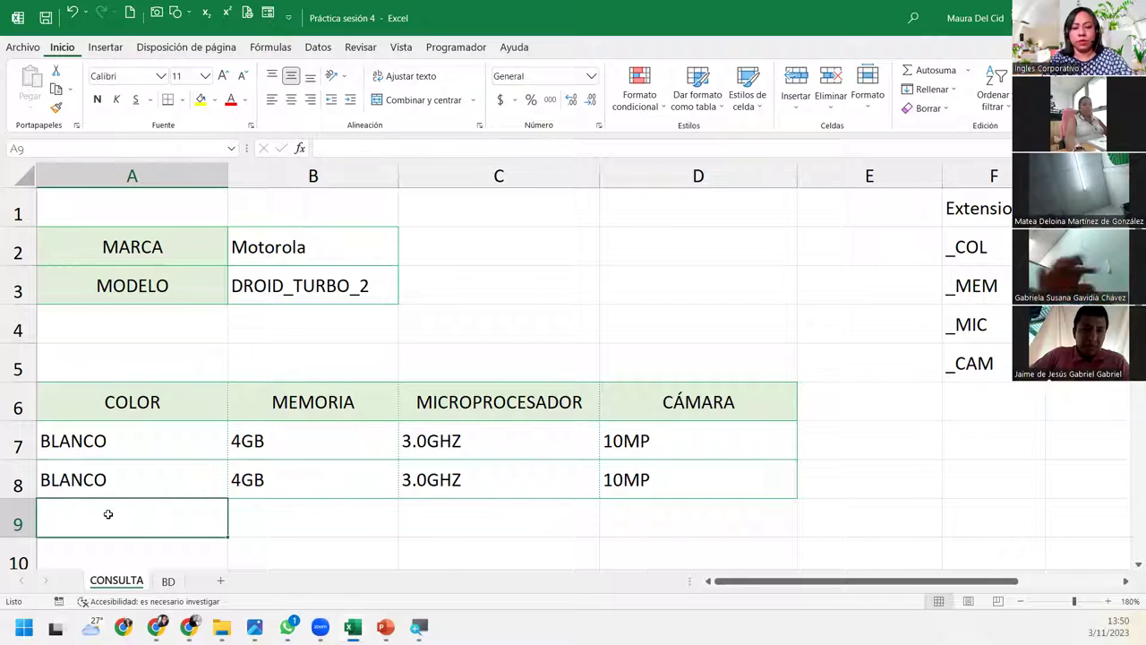
Enter =SI.ERROR(INDIRECTO(B3&F2);"Info. No valida") in A9 so it returns BLANCO
{"action": "type", "text": "=SI."}
{"action": "key", "text": "Tab"}
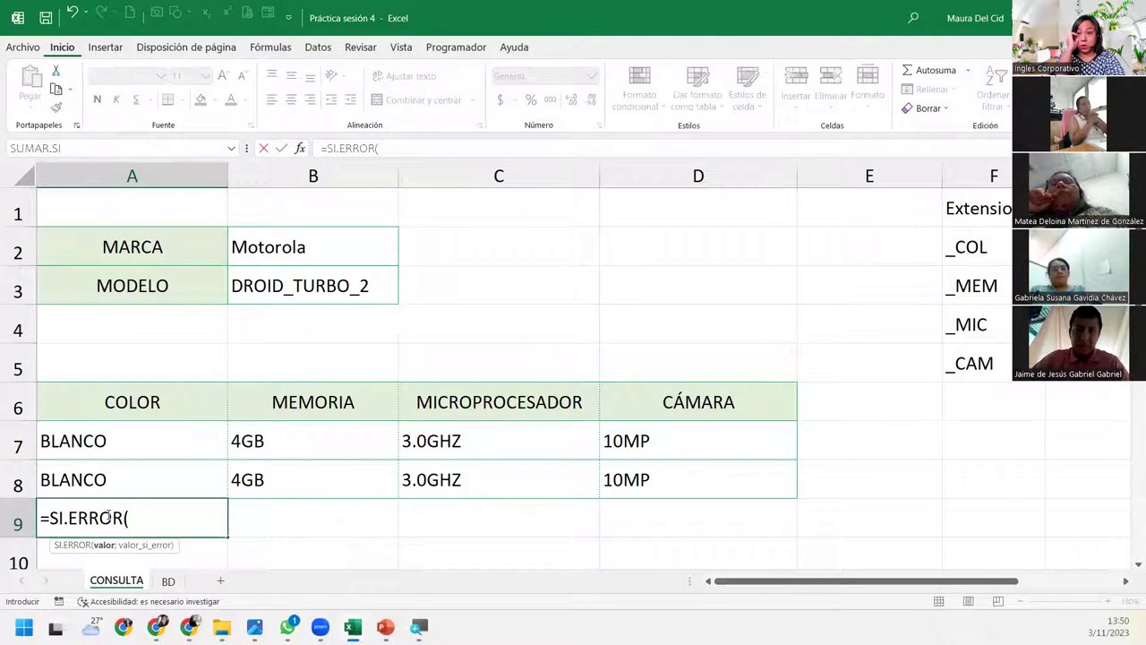
{"action": "type", "text": "INDI"}
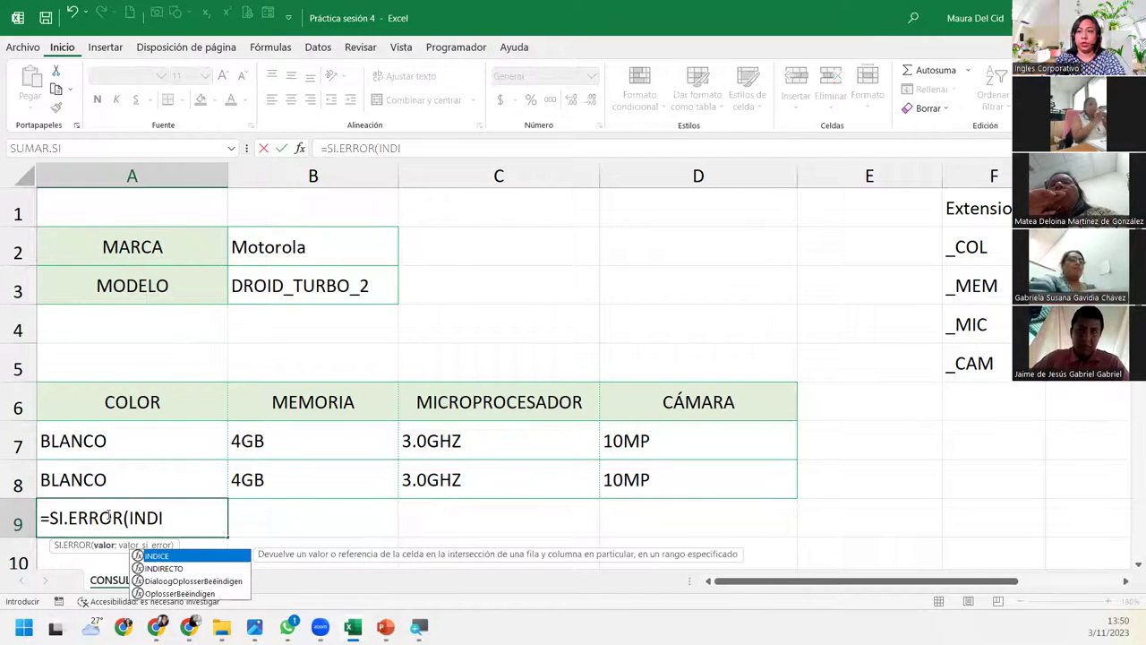
{"action": "key", "text": "Down"}
{"action": "key", "text": "Tab"}
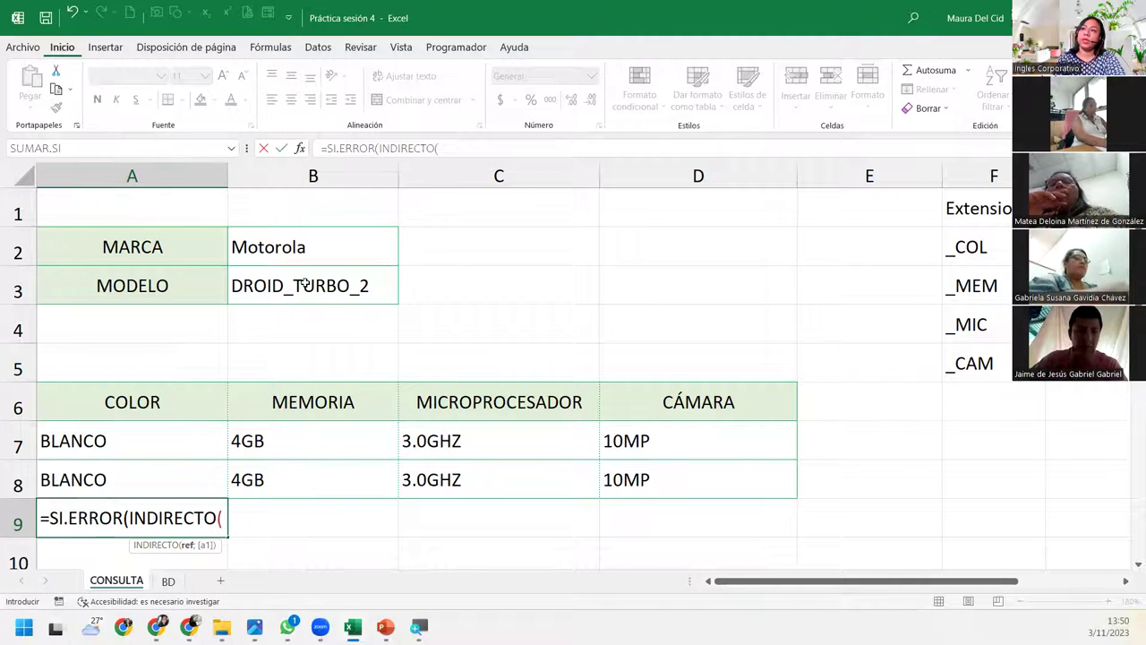
{"action": "left_click", "coordinate": [304, 283]}
{"action": "type", "text": "&"}
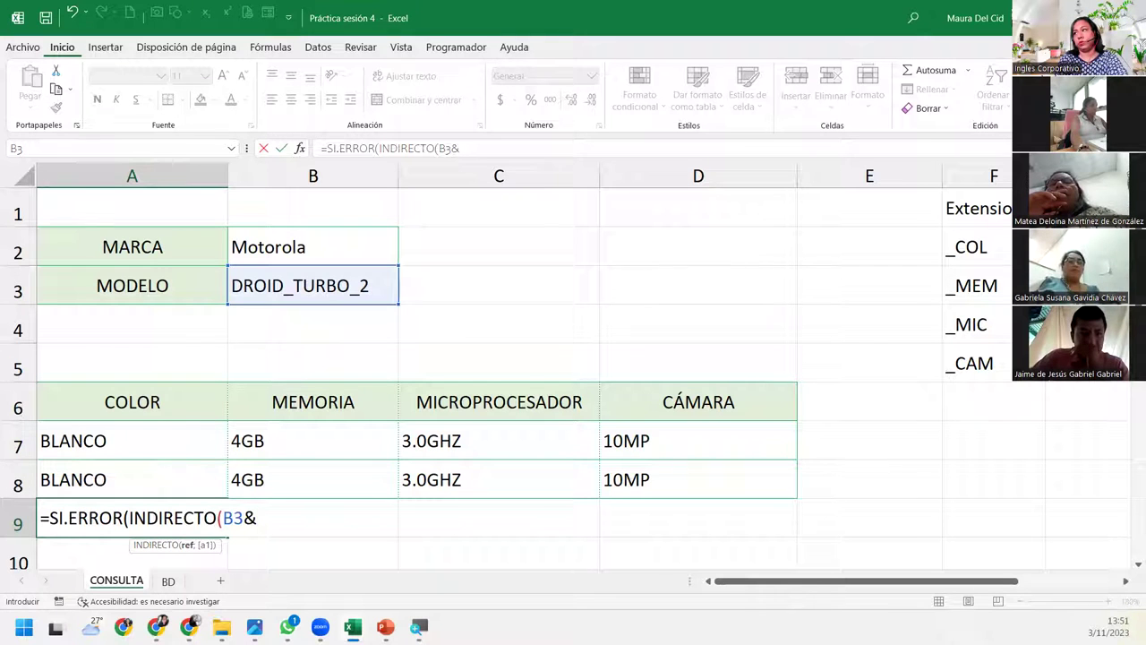
{"action": "left_click", "coordinate": [1004, 257]}
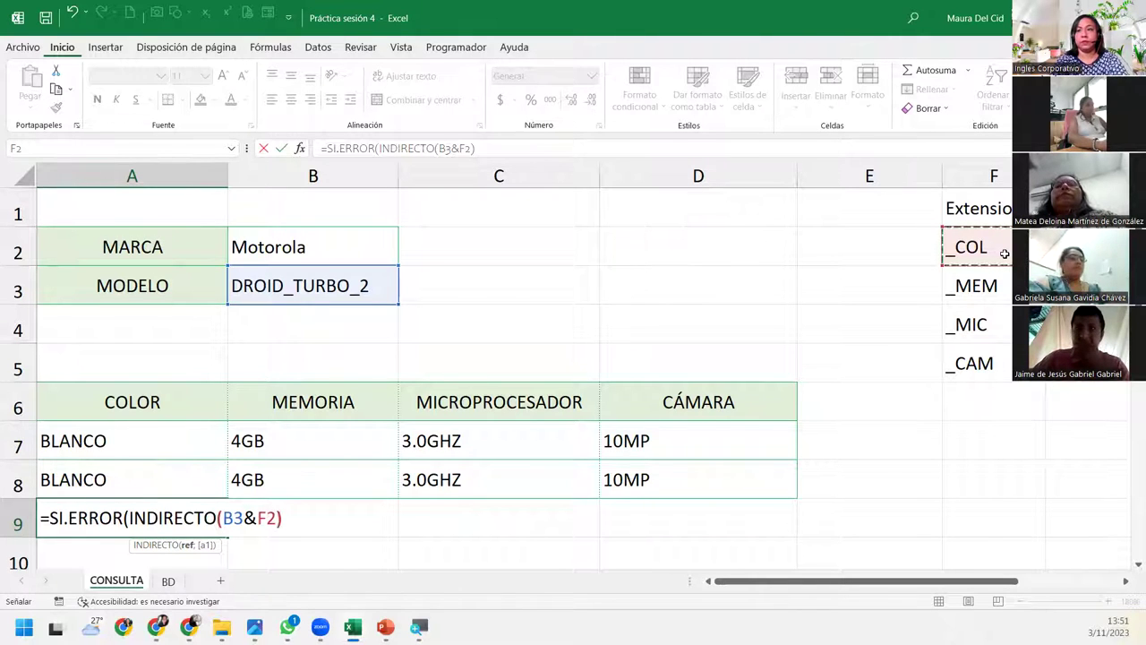
{"action": "type", "text": ";"}
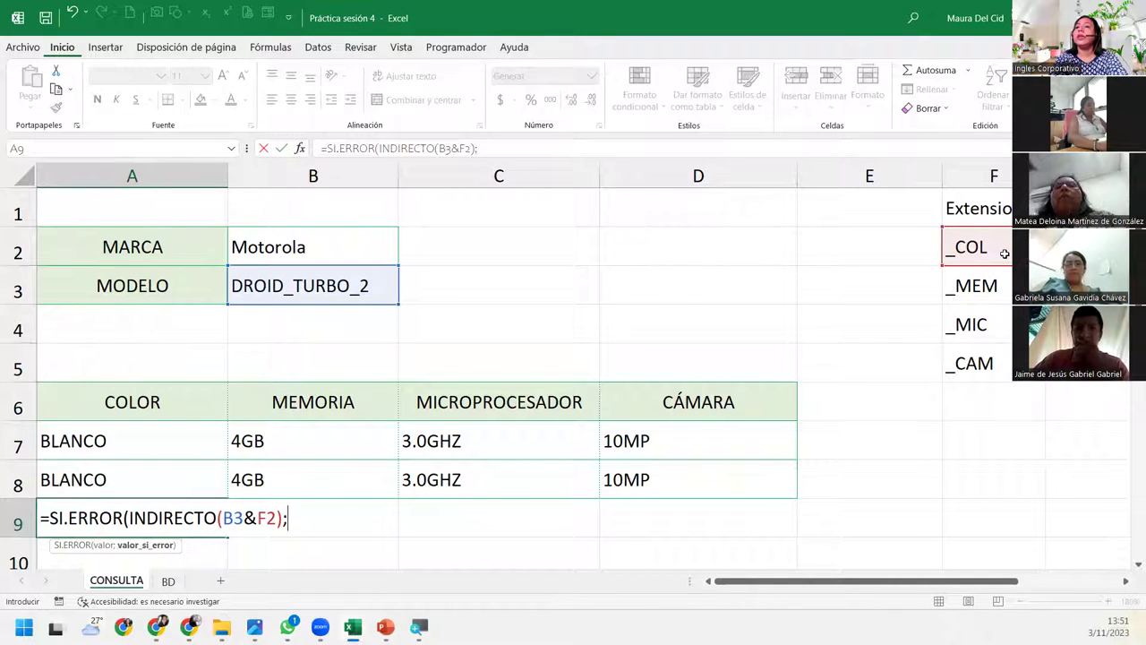
{"action": "type", "text": "\""}
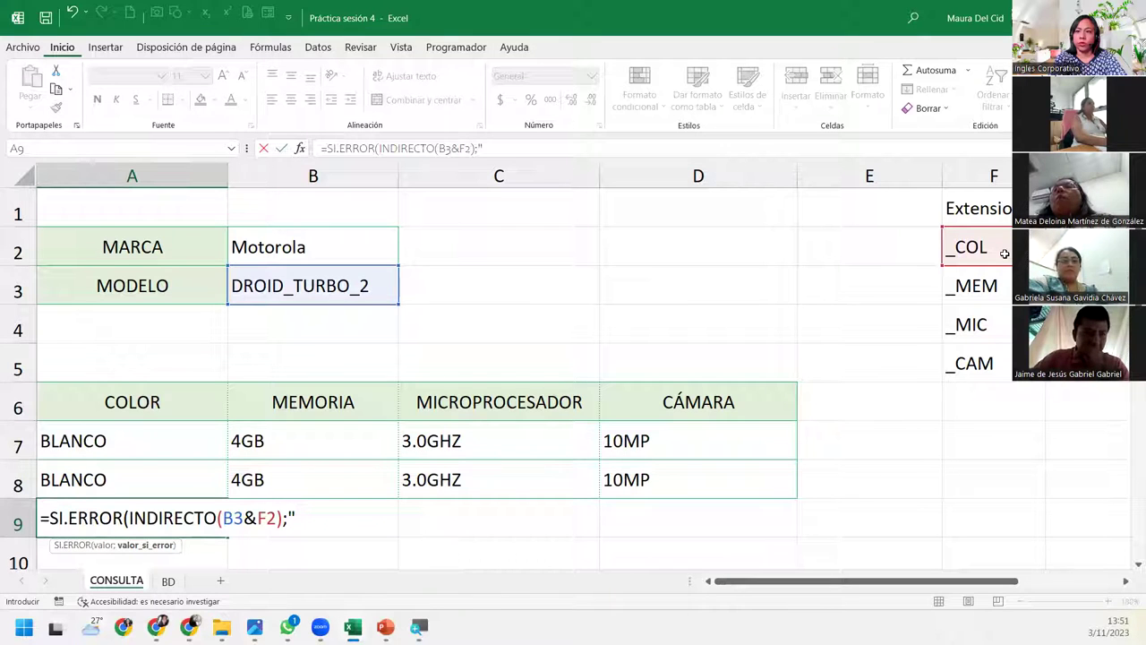
{"action": "type", "text": "iN"}
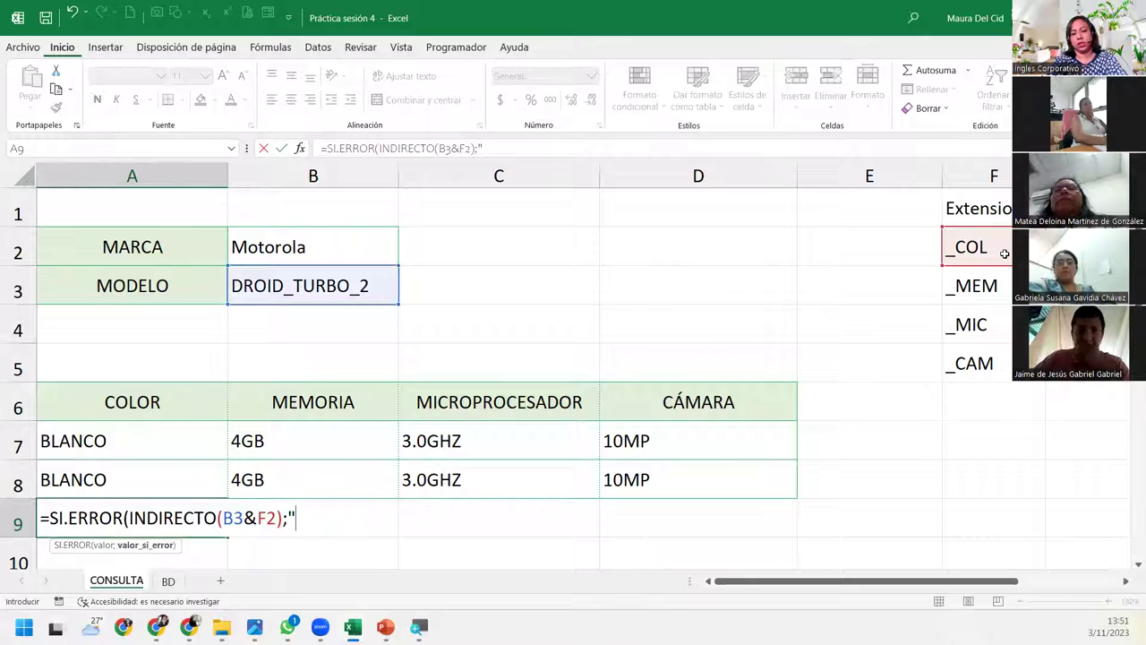
{"action": "type", "text": "nfo."}
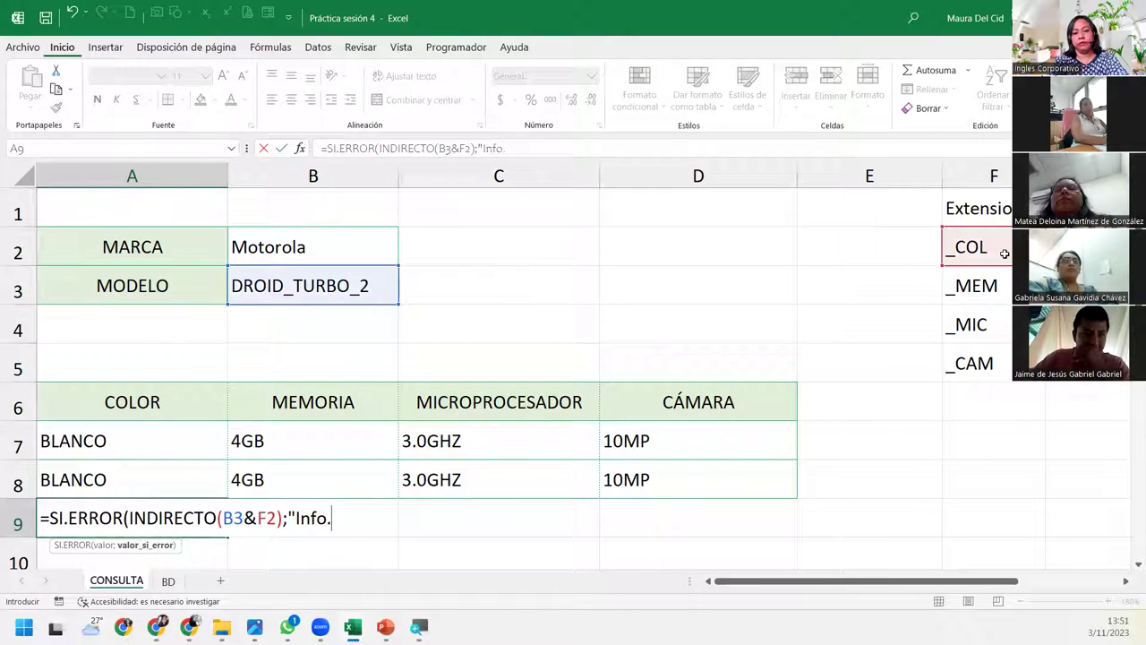
{"action": "type", "text": " No valida"}
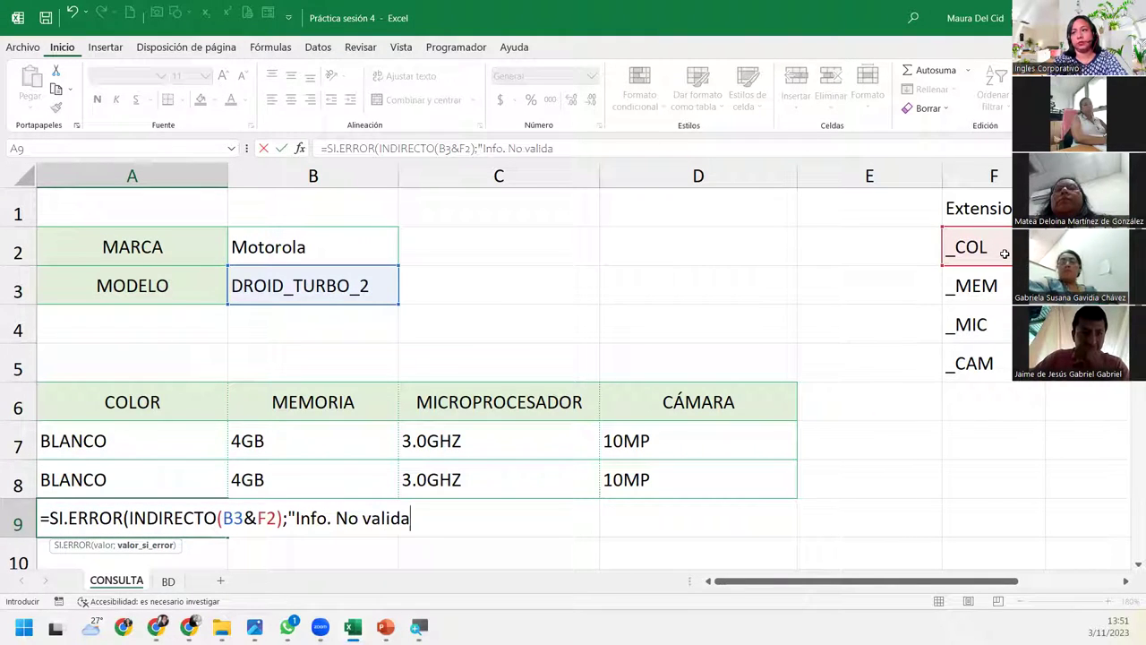
{"action": "type", "text": "\""}
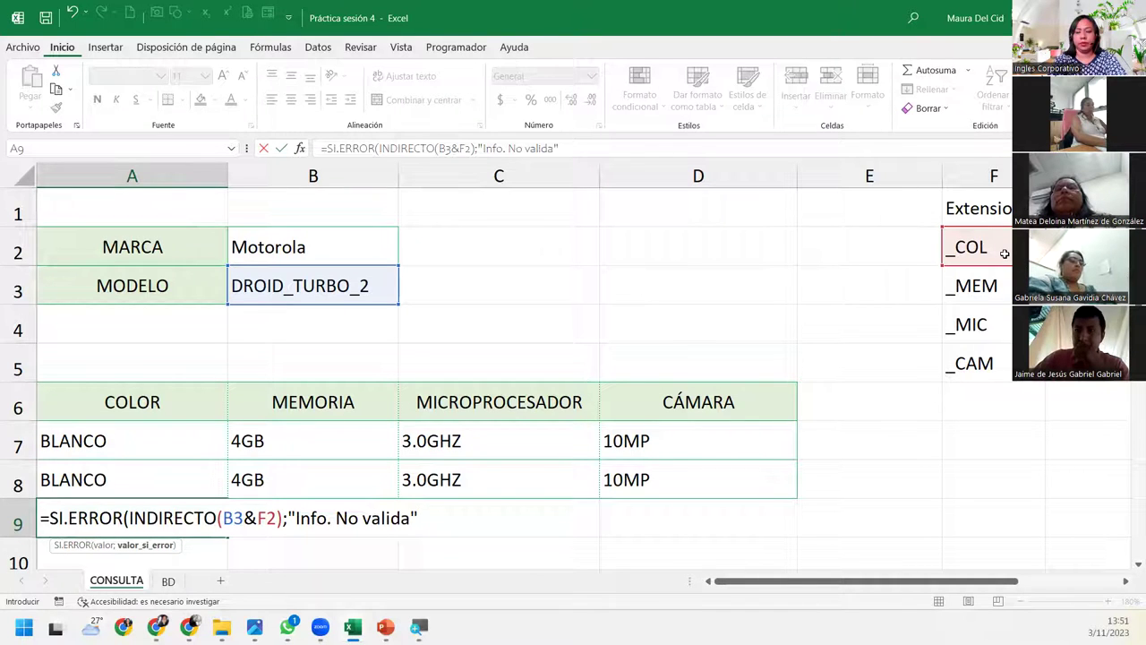
{"action": "type", "text": ")"}
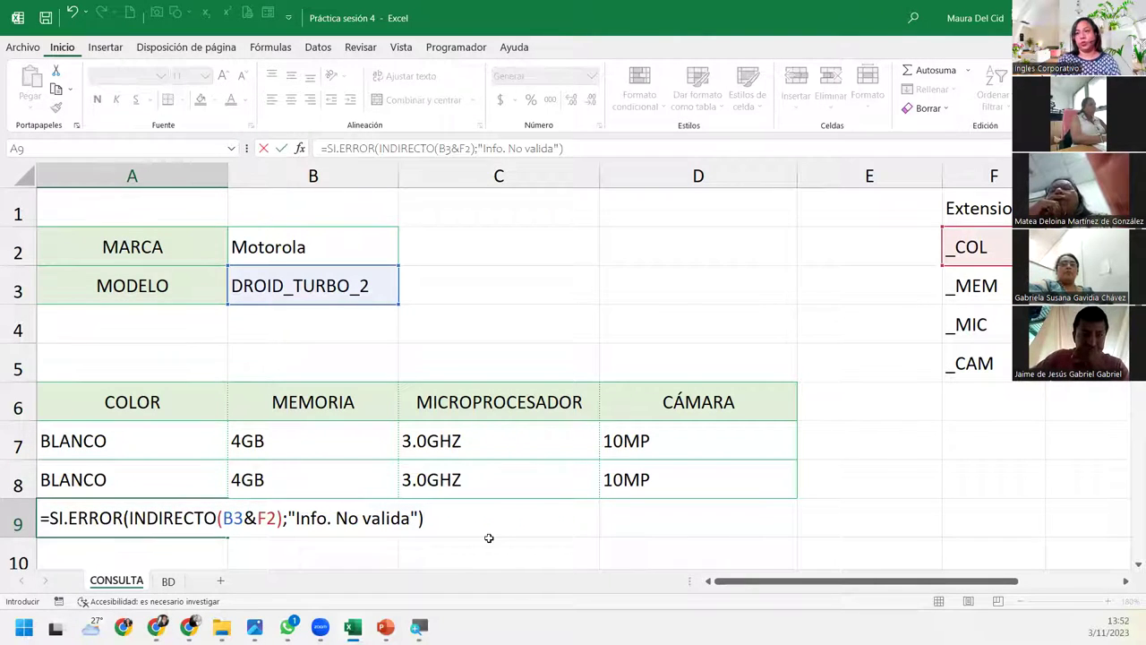
{"action": "key", "text": "Return"}
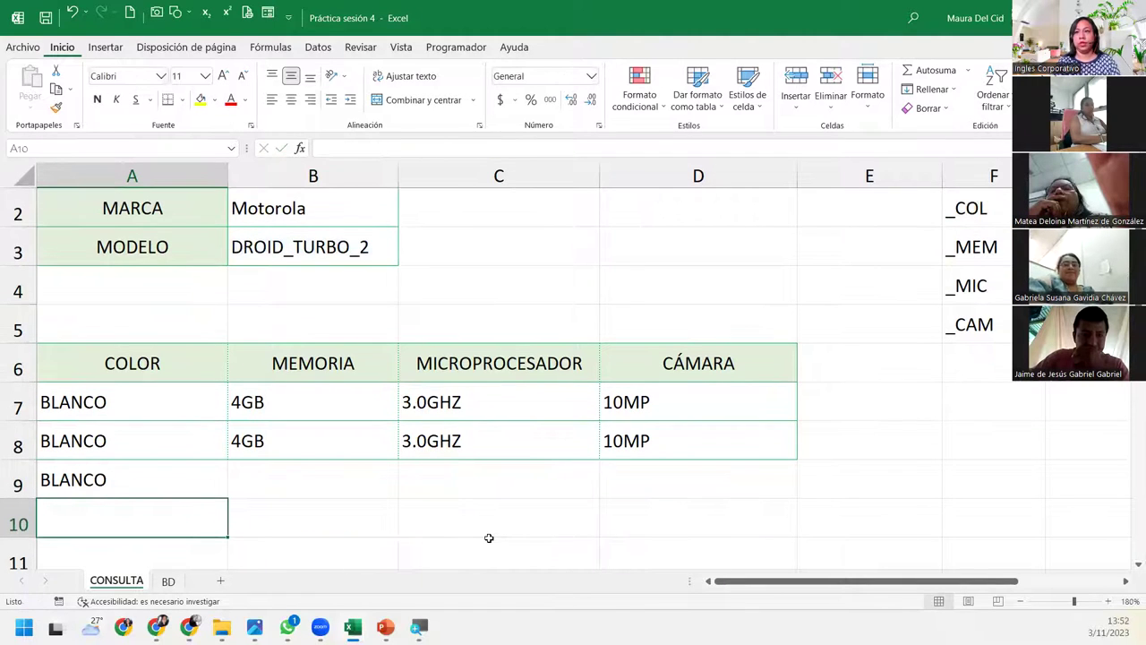
Set B3 to DROID_MAXX_2 and turn on Mostrar fórmulas to display formulas
{"action": "left_click", "coordinate": [156, 464]}
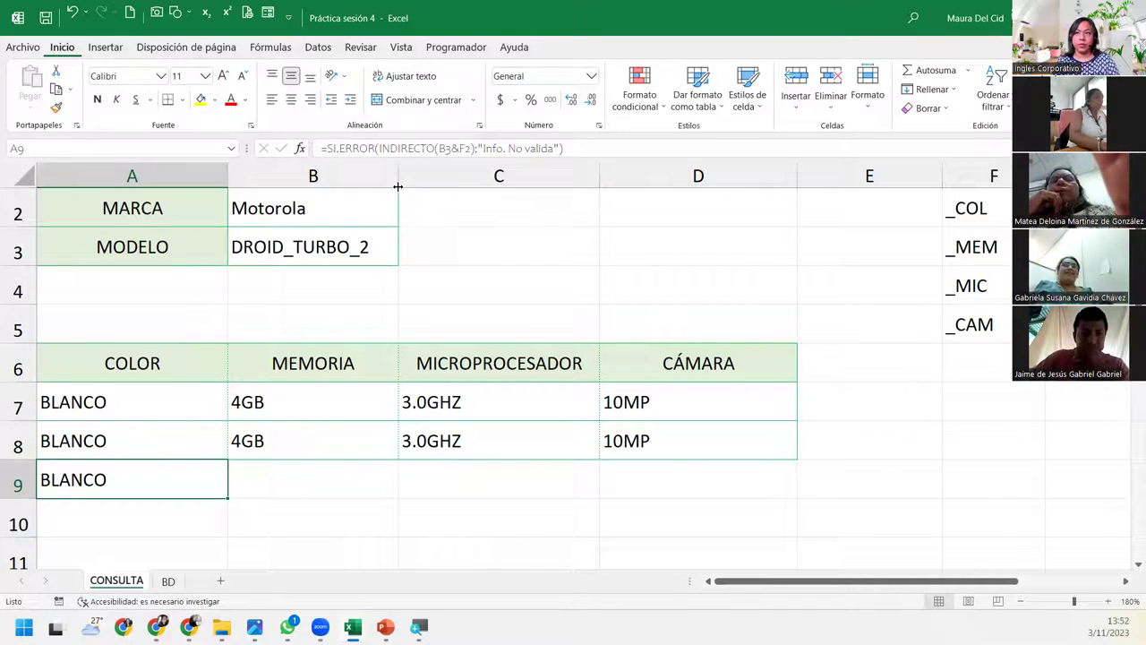
{"action": "left_click", "coordinate": [383, 244]}
{"action": "left_click", "coordinate": [405, 258]}
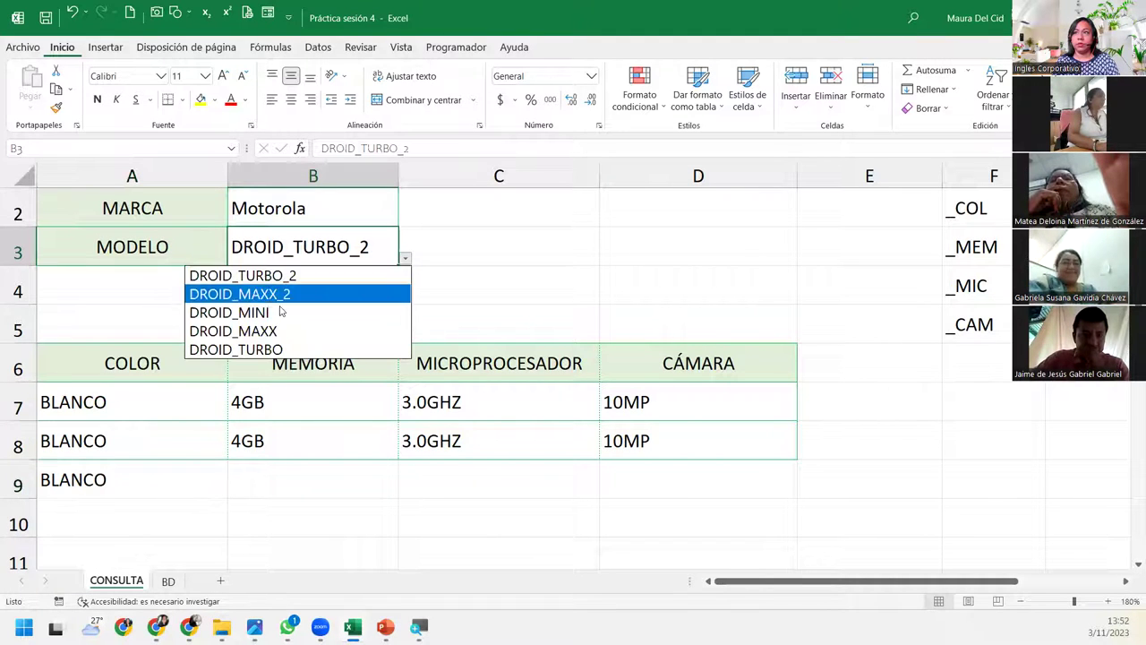
{"action": "left_click", "coordinate": [280, 298]}
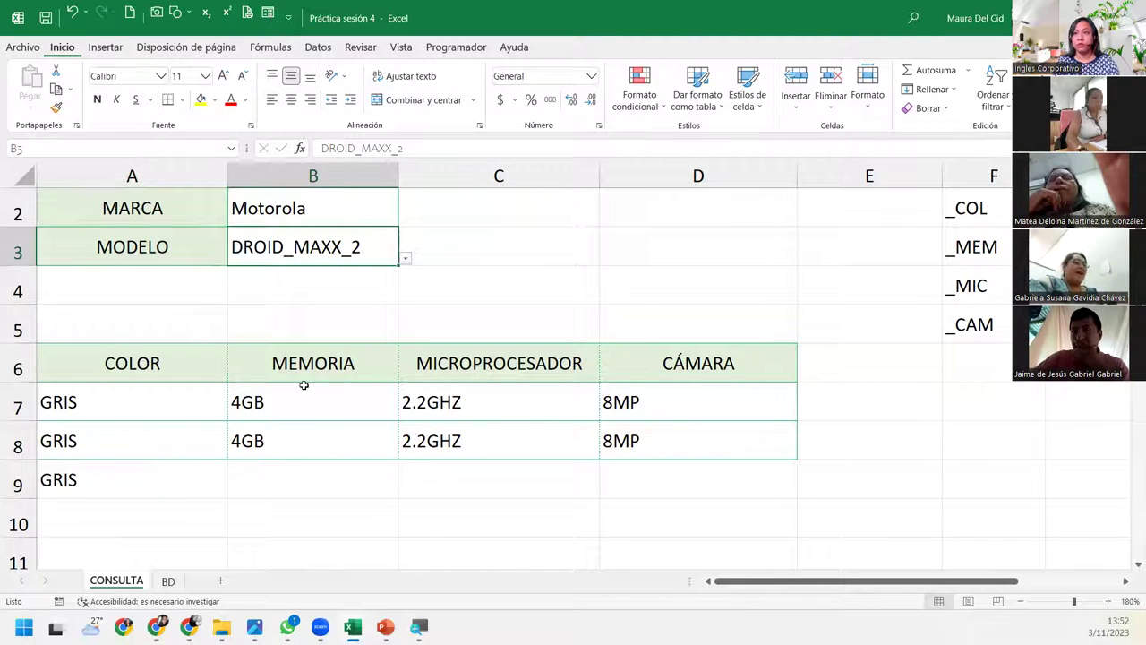
{"action": "left_click", "coordinate": [270, 46]}
{"action": "left_click", "coordinate": [855, 70]}
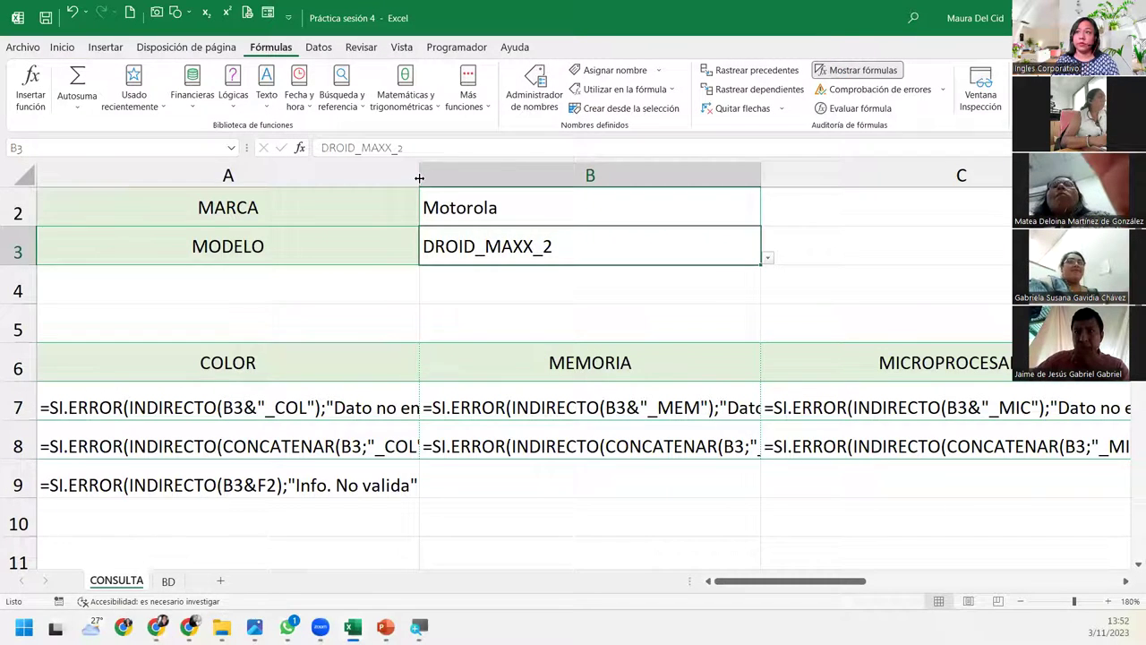
Autofit column A, review the A7–A9 formulas, then turn Mostrar fórmulas off
{"action": "double_click", "coordinate": [419, 179]}
{"action": "left_click", "coordinate": [95, 399]}
{"action": "left_click", "coordinate": [201, 441]}
{"action": "left_click", "coordinate": [238, 484]}
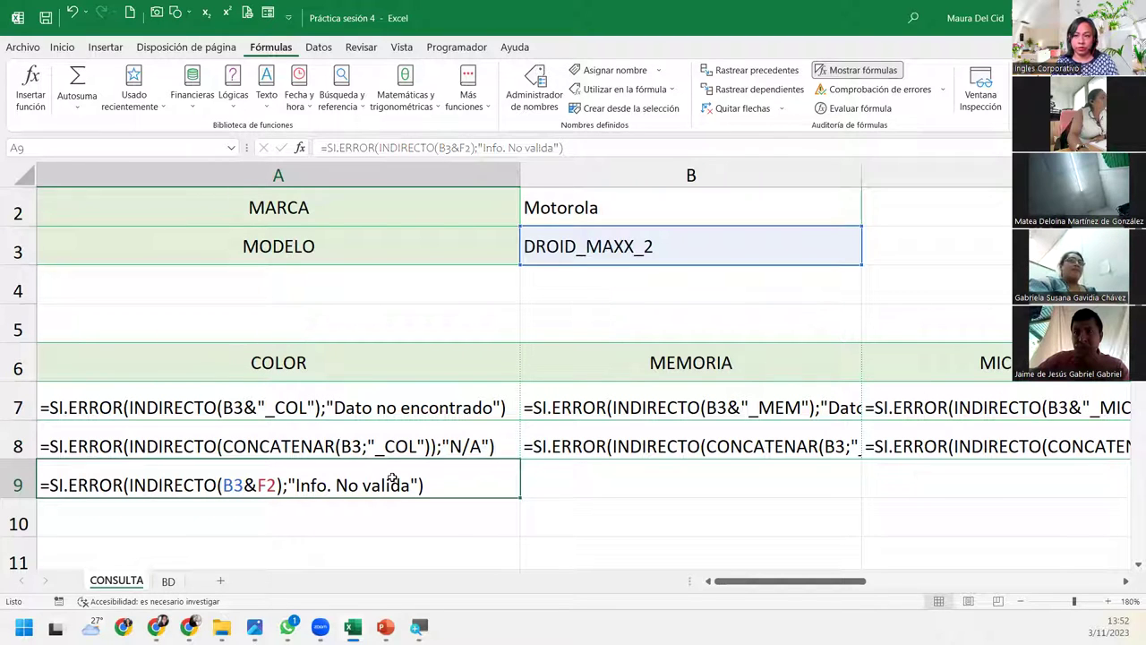
{"action": "left_click", "coordinate": [855, 72]}
{"action": "left_click", "coordinate": [360, 486]}
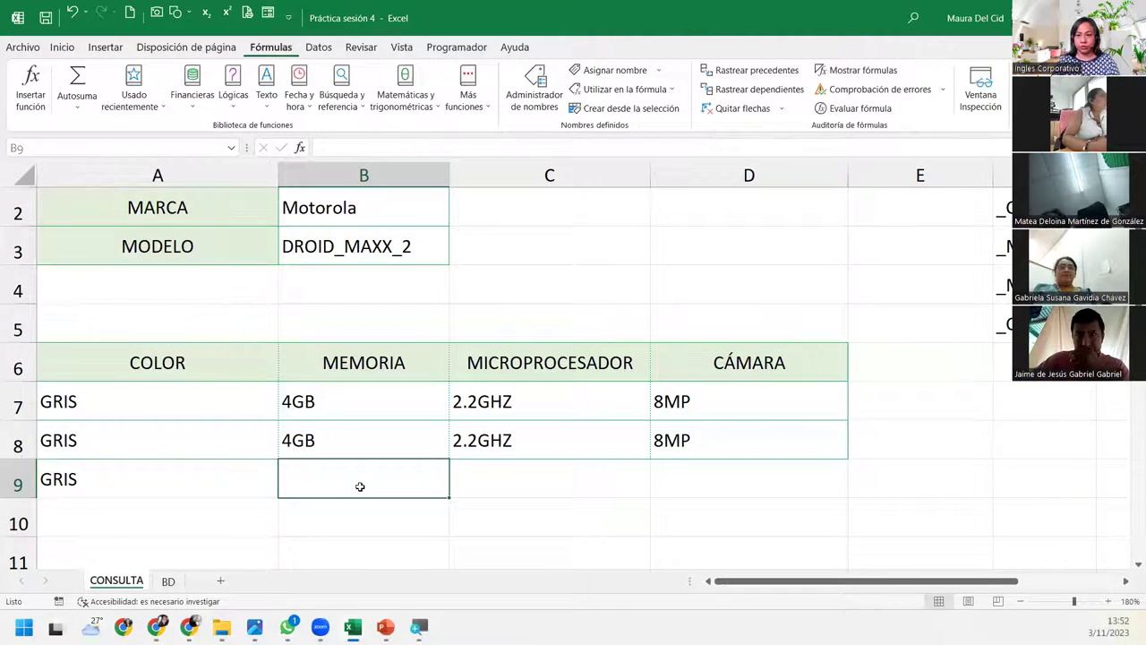
Start the B9 formula as SI.ERROR(INDIRECTO( referencing B3 and F3
{"action": "type", "text": "=si"}
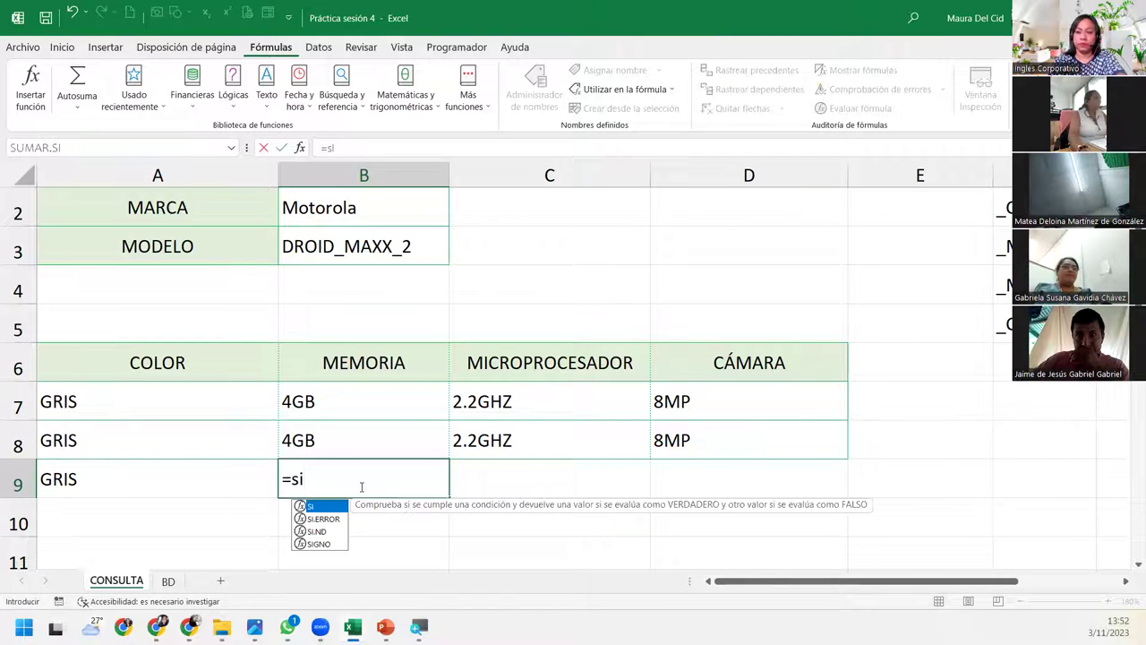
{"action": "key", "text": "Down"}
{"action": "key", "text": "Tab"}
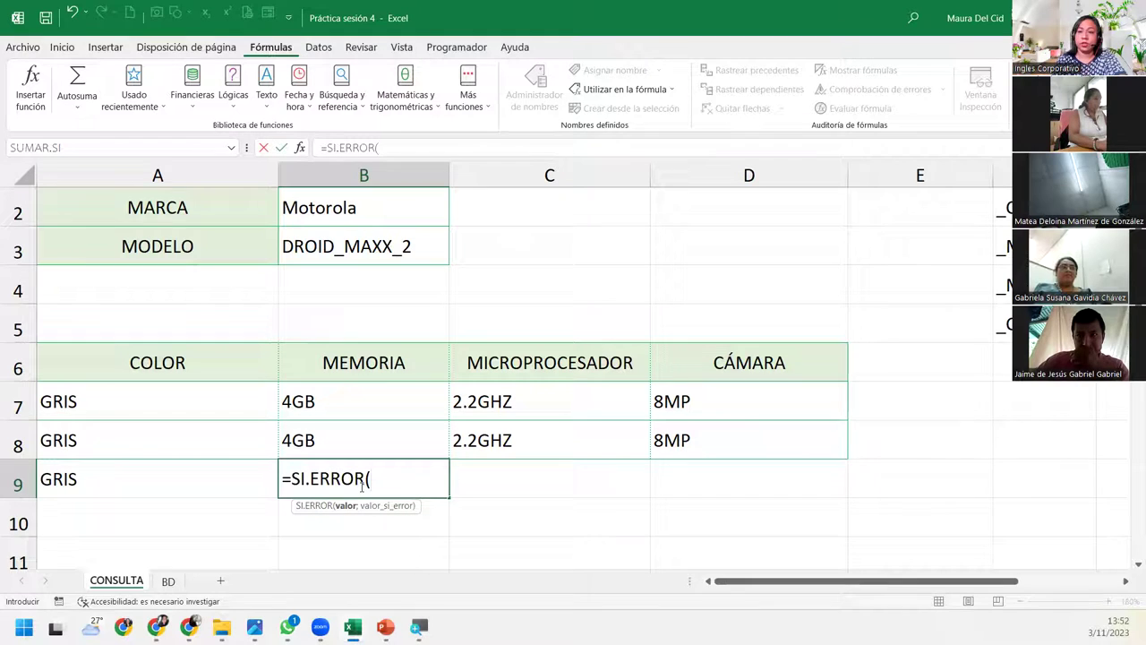
{"action": "type", "text": "c"}
{"action": "key", "text": "BackSpace"}
{"action": "type", "text": "i"}
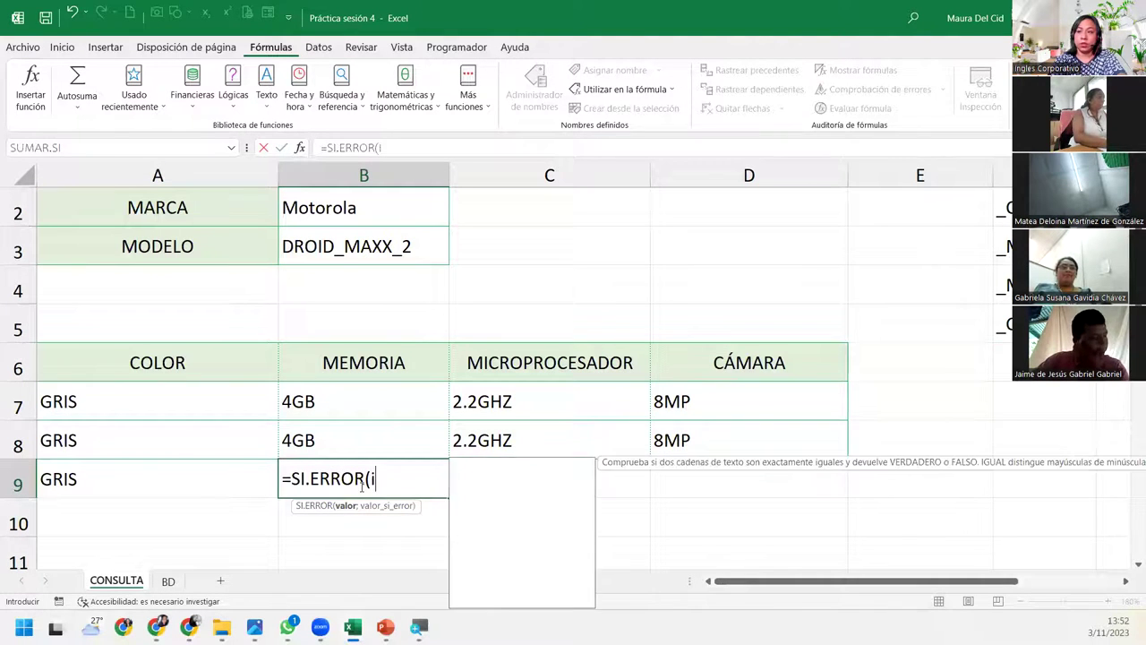
{"action": "type", "text": "ndi"}
{"action": "key", "text": "Down"}
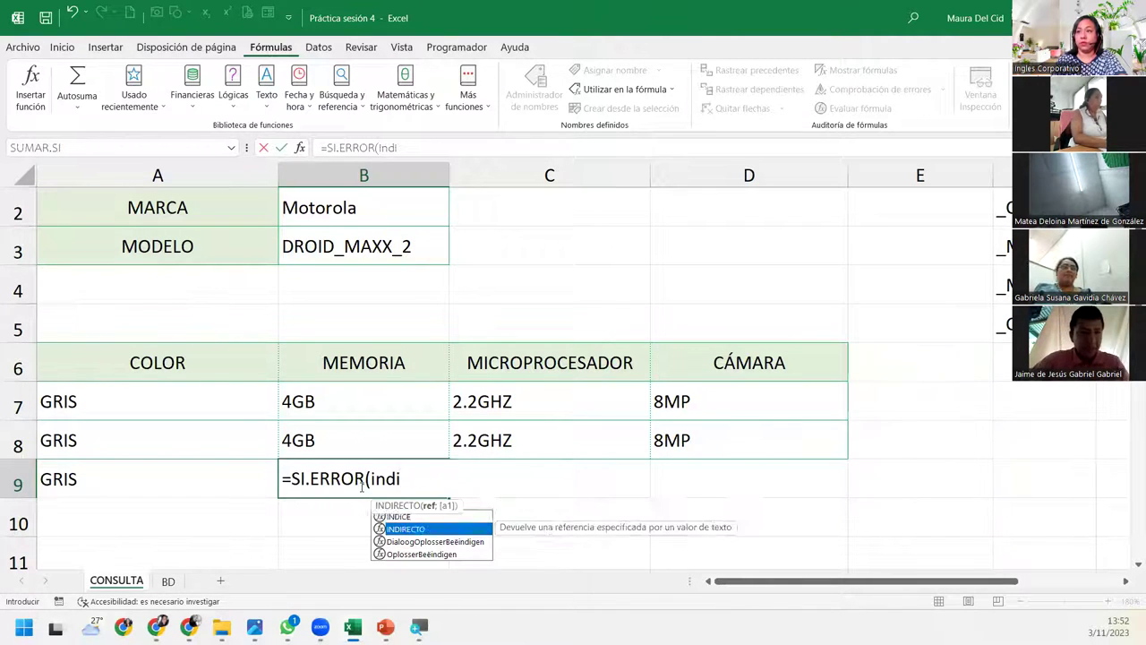
{"action": "key", "text": "Tab"}
{"action": "left_click", "coordinate": [365, 240]}
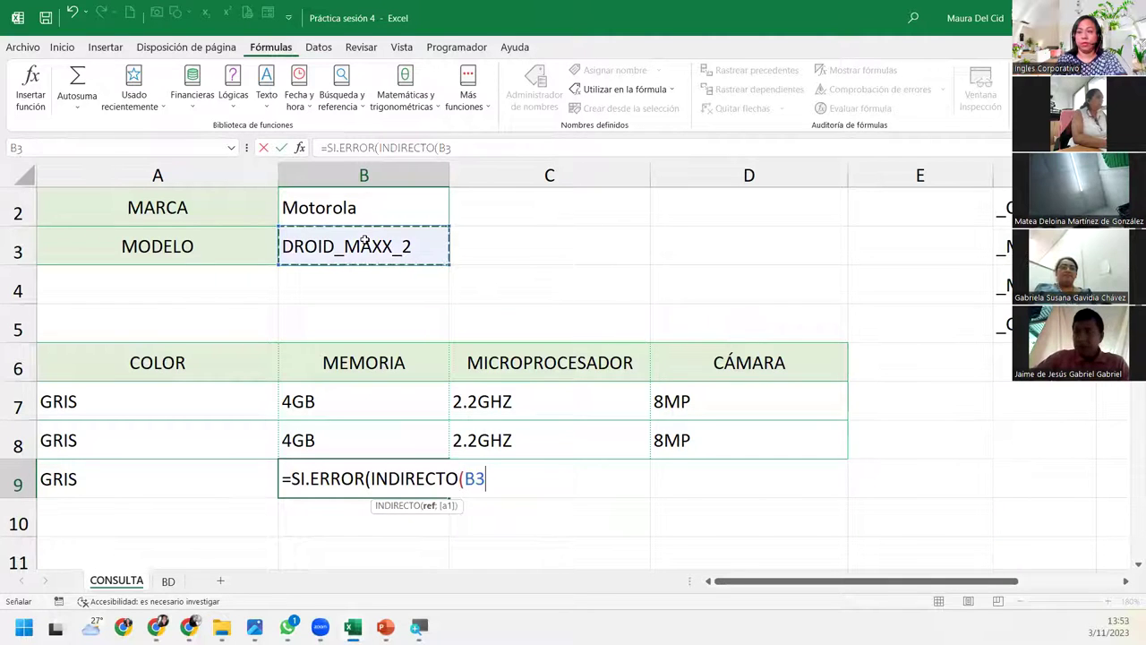
{"action": "type", "text": ";"}
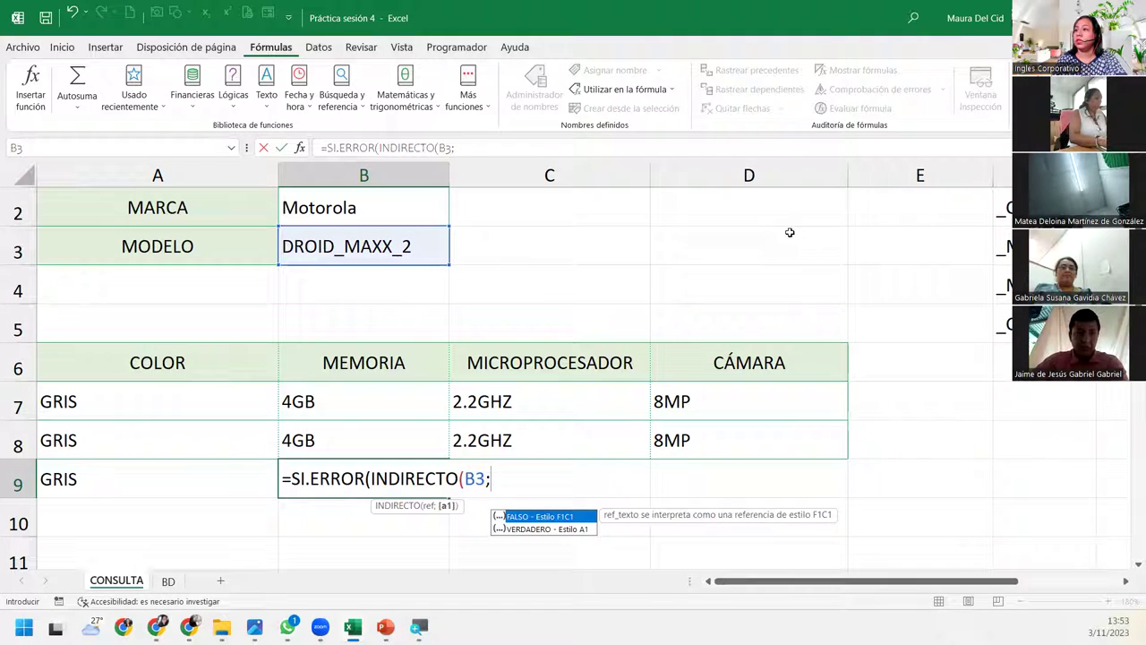
{"action": "left_click", "coordinate": [1001, 245]}
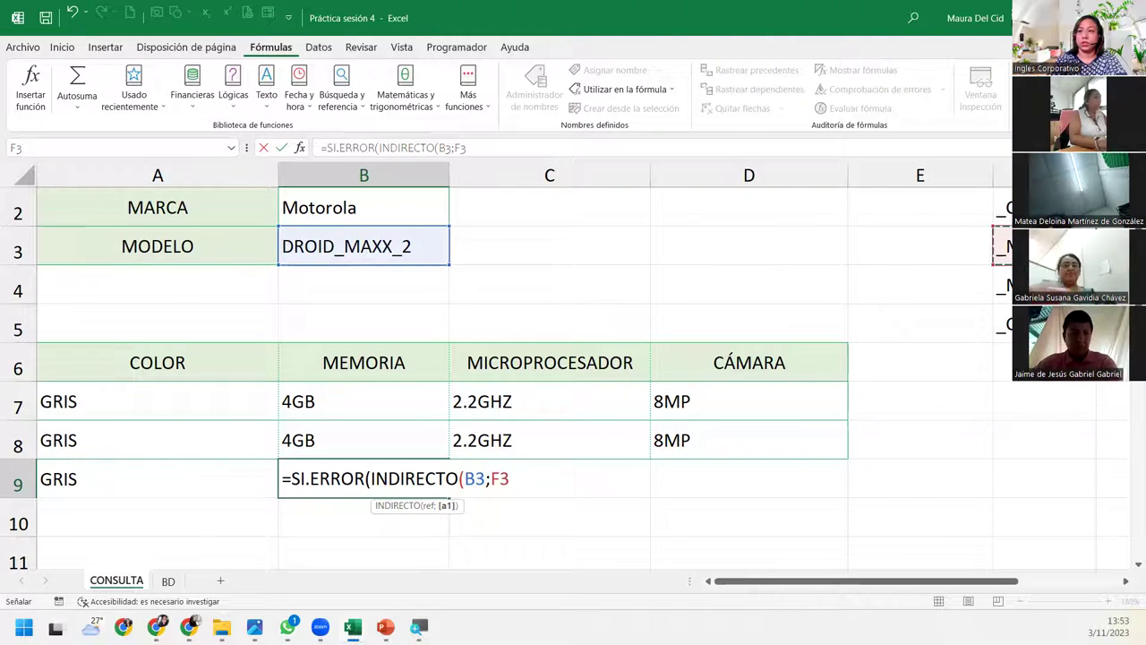
{"action": "type", "text": ")"}
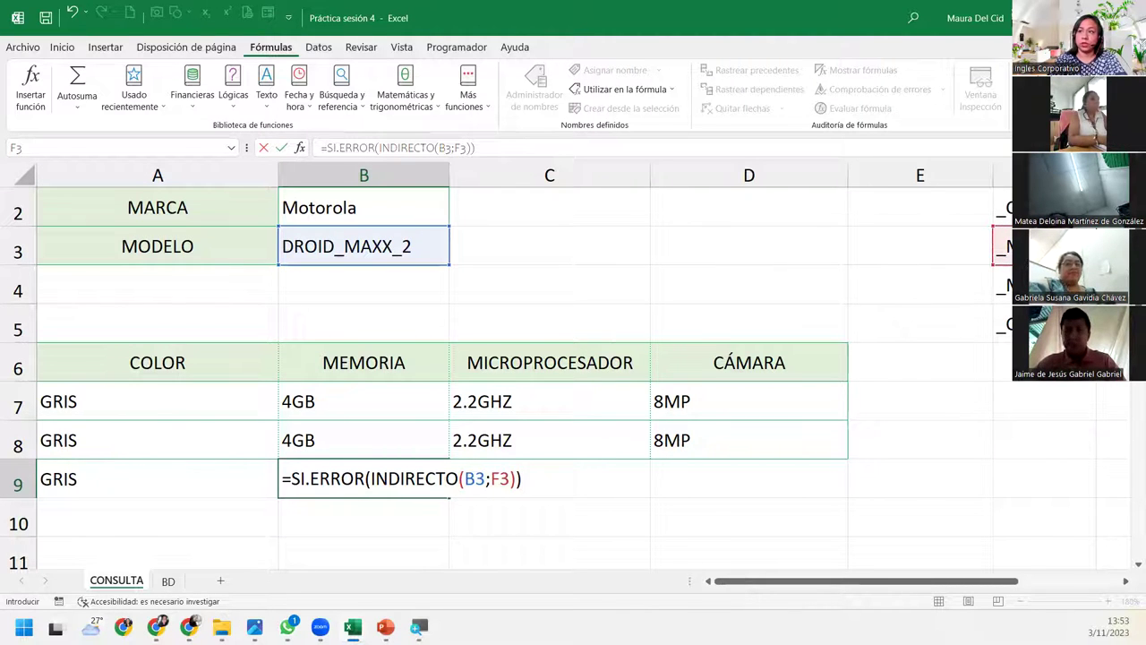
Fix the too-few-arguments error by joining B3 and F3 with & instead of a semicolon
{"action": "key", "text": "Return"}
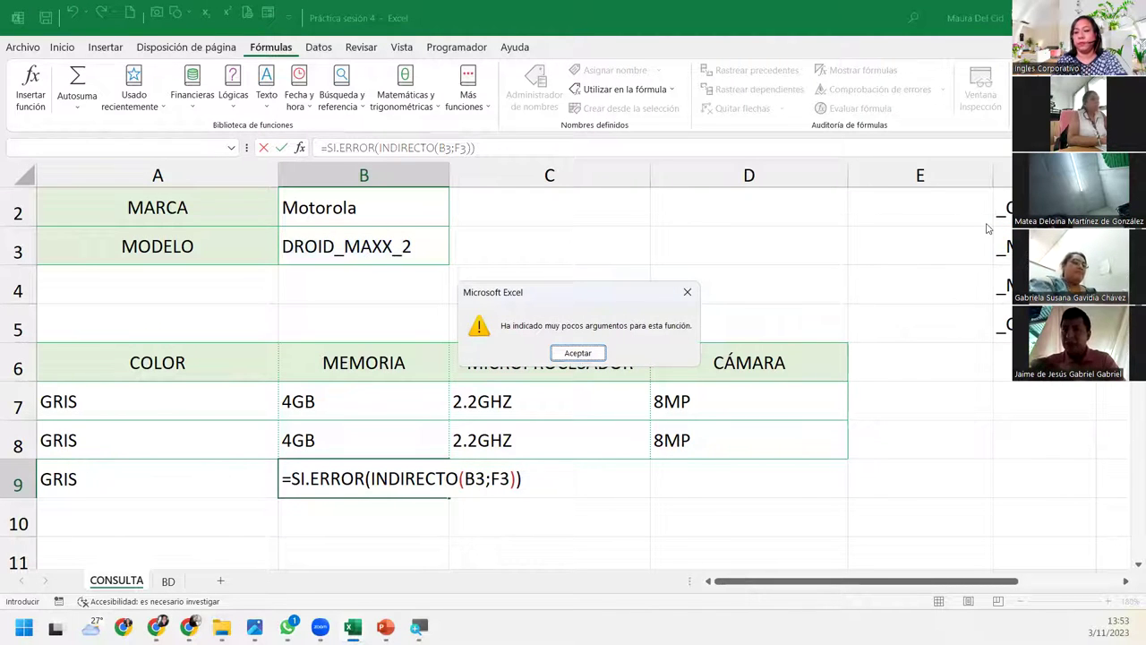
{"action": "key", "text": "Return"}
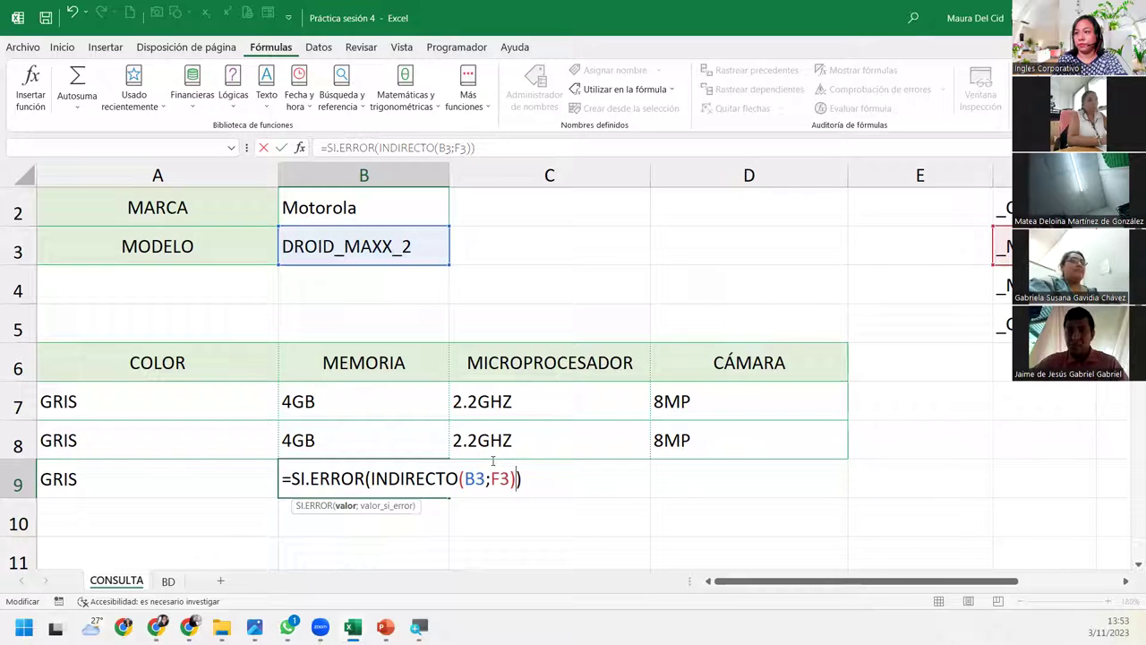
{"action": "left_click", "coordinate": [487, 478]}
{"action": "key", "text": "Delete"}
{"action": "type", "text": "&"}
{"action": "key", "text": "Return"}
{"action": "key", "text": "Return"}
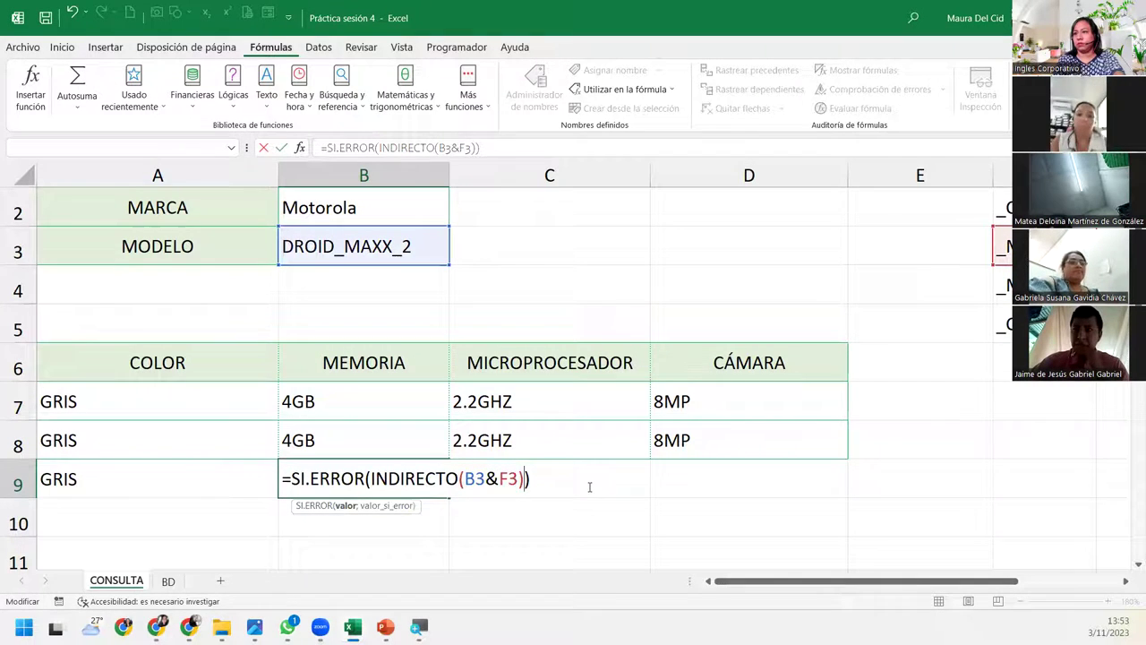
Add the "Info. No valida" fallback and commit, so B9 shows 4GB
{"action": "type", "text": ";"}
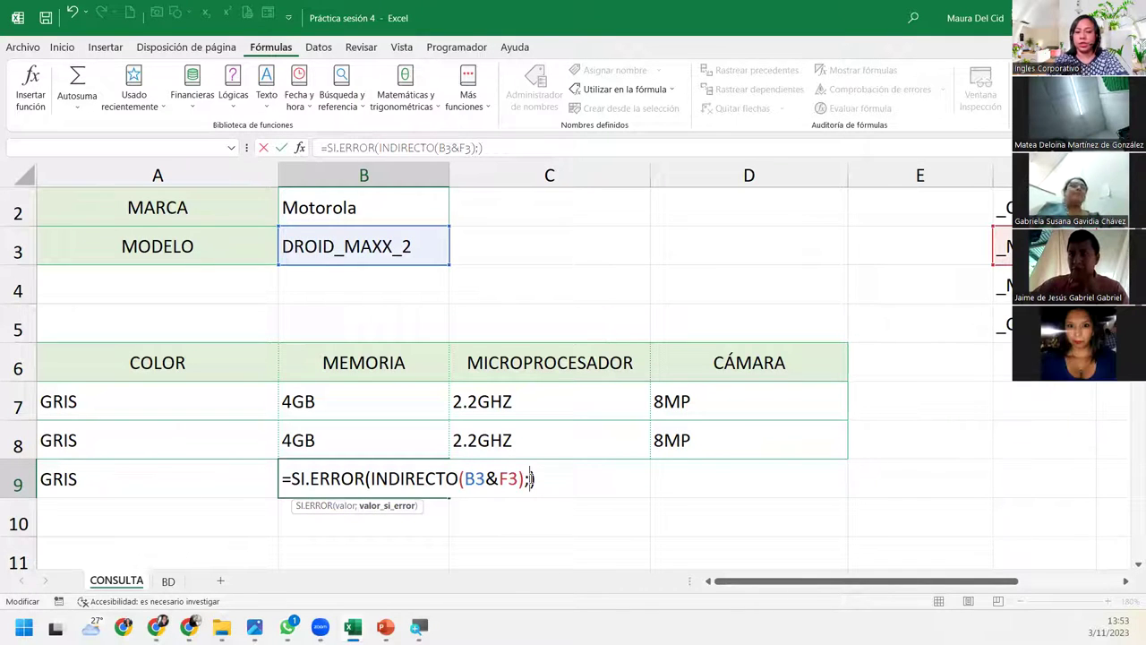
{"action": "type", "text": "\"\""}
{"action": "type", "text": "Info. n"}
{"action": "key", "text": "BackSpace"}
{"action": "type", "text": "no"}
{"action": "key", "text": "BackSpace"}
{"action": "key", "text": "BackSpace"}
{"action": "type", "text": "No valida\""}
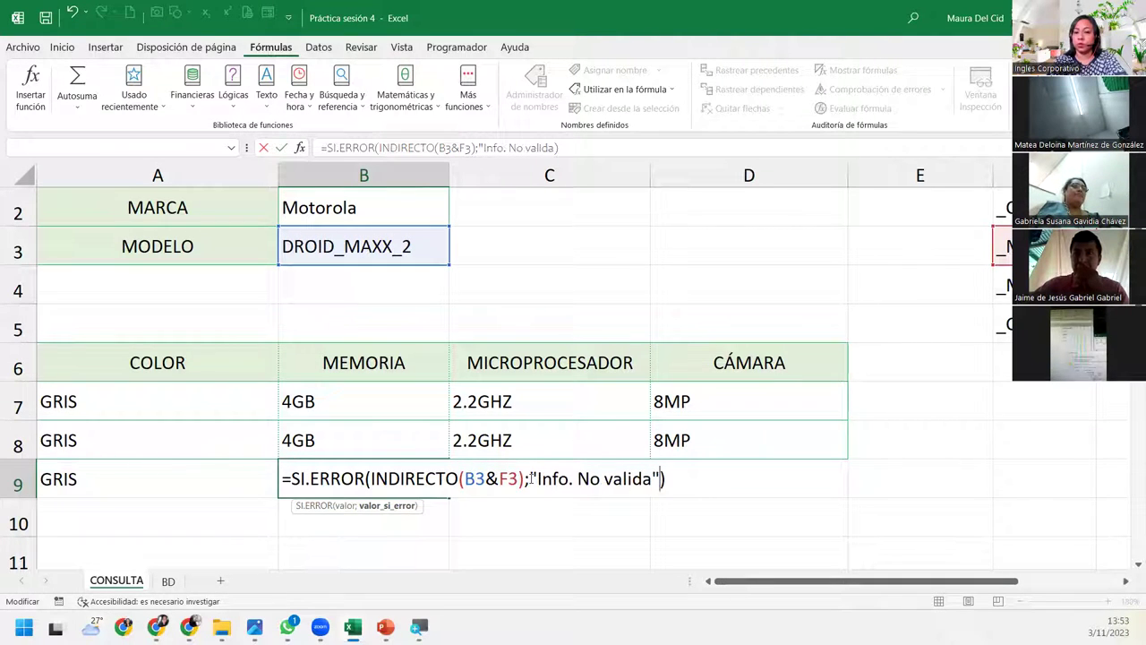
{"action": "type", "text": ")"}
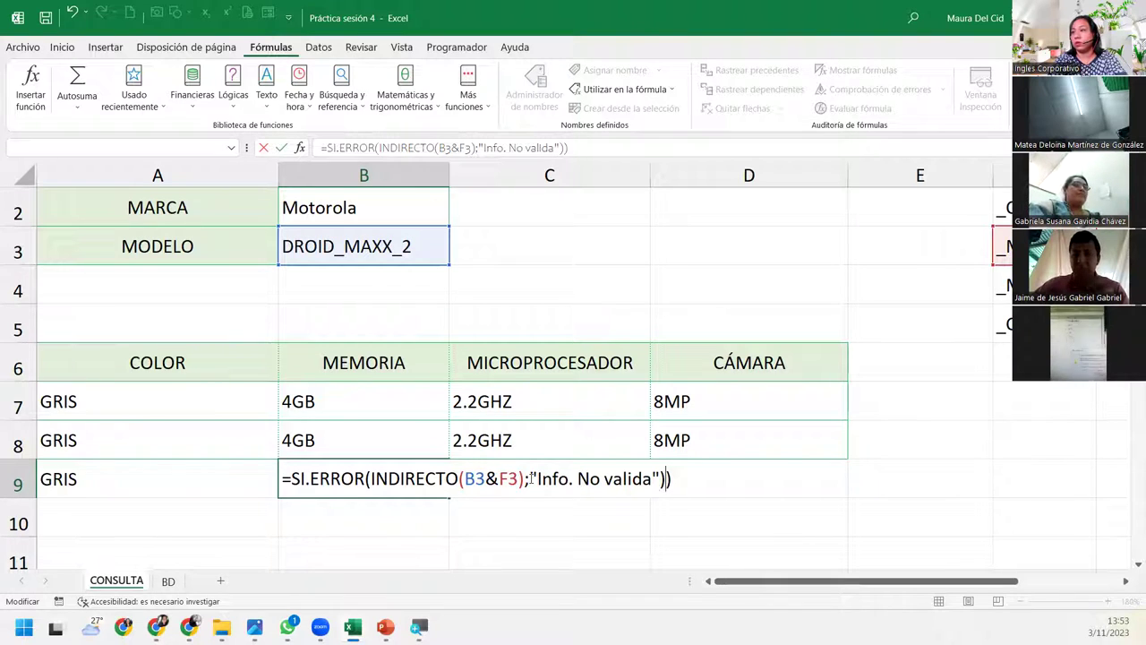
{"action": "key", "text": "BackSpace"}
{"action": "key", "text": "Return"}
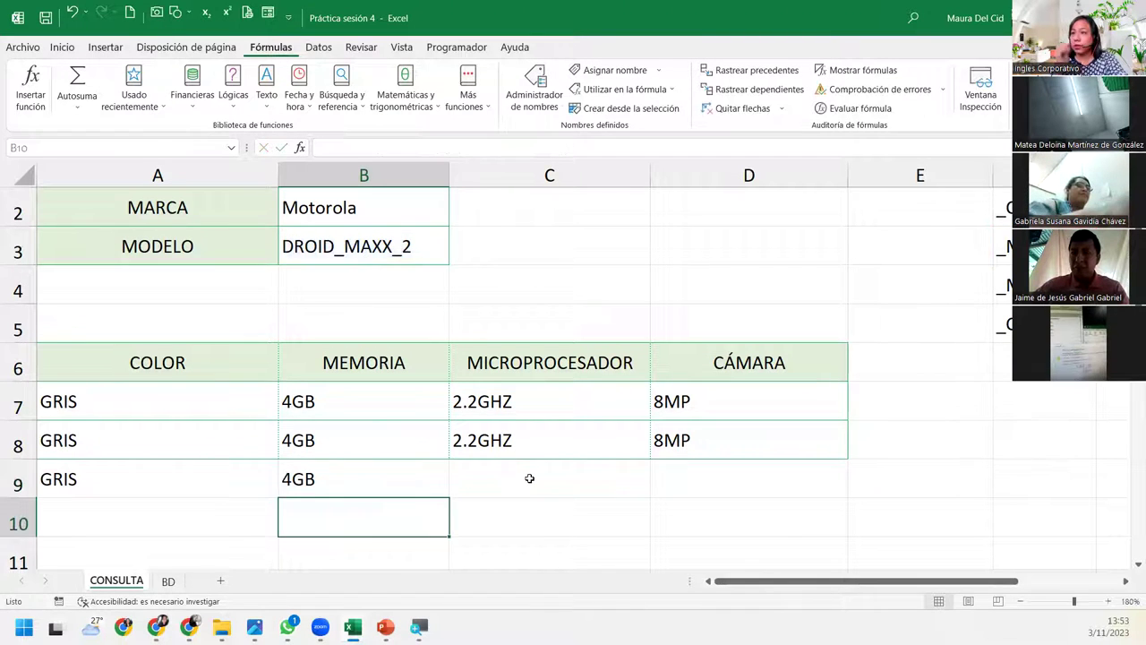
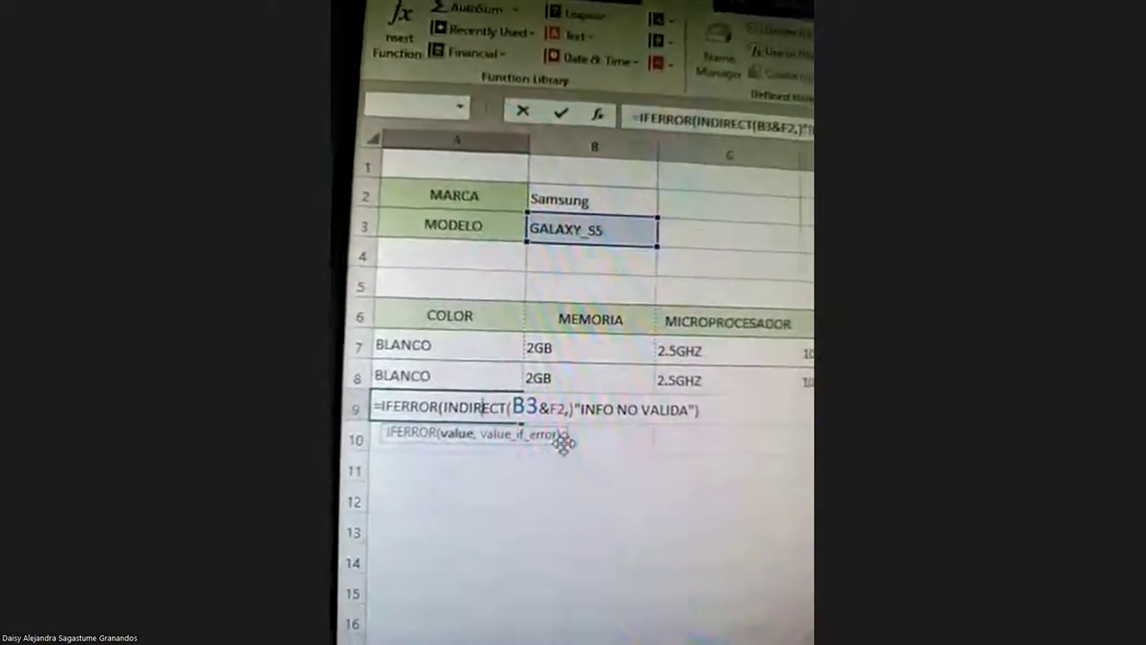
Insert the missing comma after INDIRECTO(...F2) in A9's formula so it shows BLANCO
{"action": "left_click", "coordinate": [584, 423]}
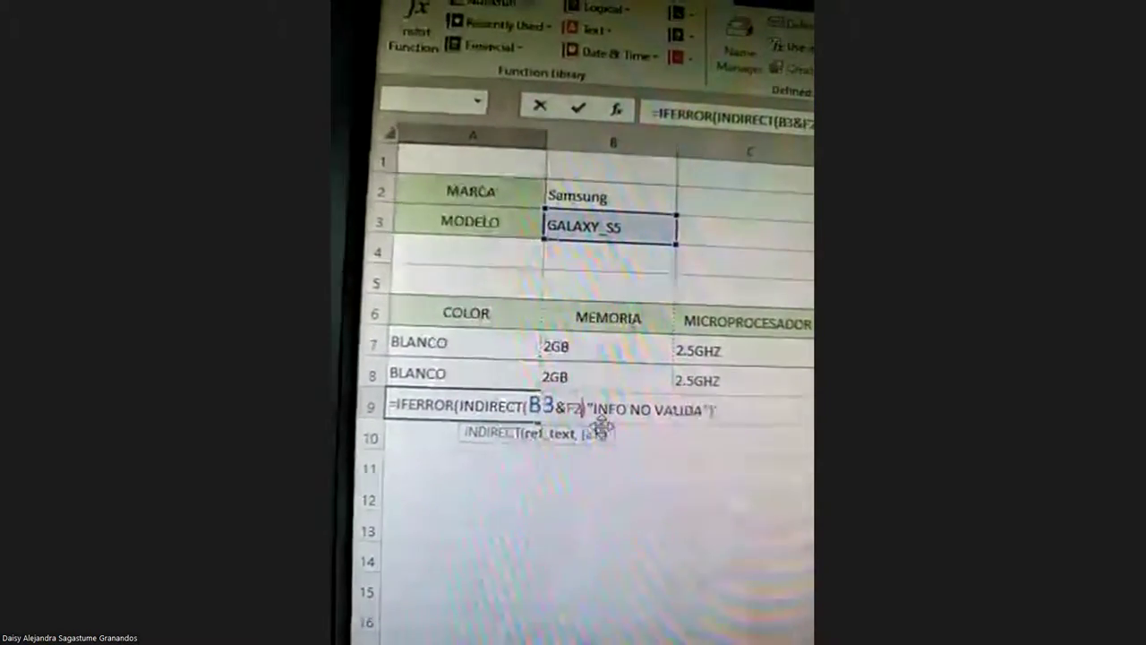
{"action": "key", "text": "Right"}
{"action": "type", "text": ","}
{"action": "key", "text": "Return"}
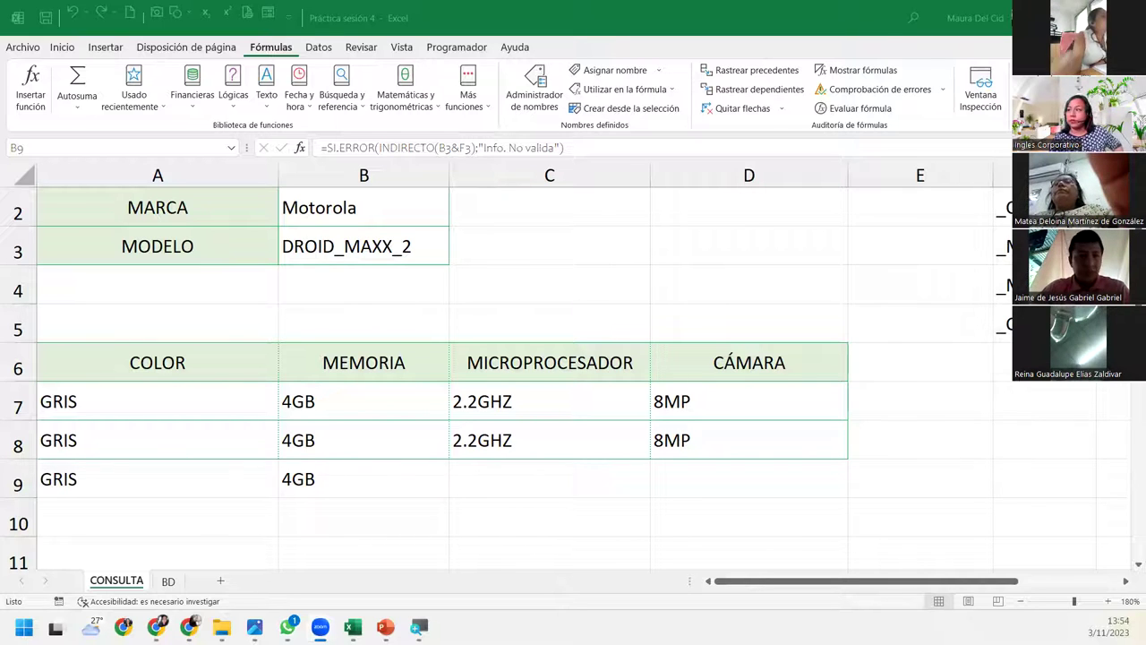
{"action": "left_click", "coordinate": [392, 481]}
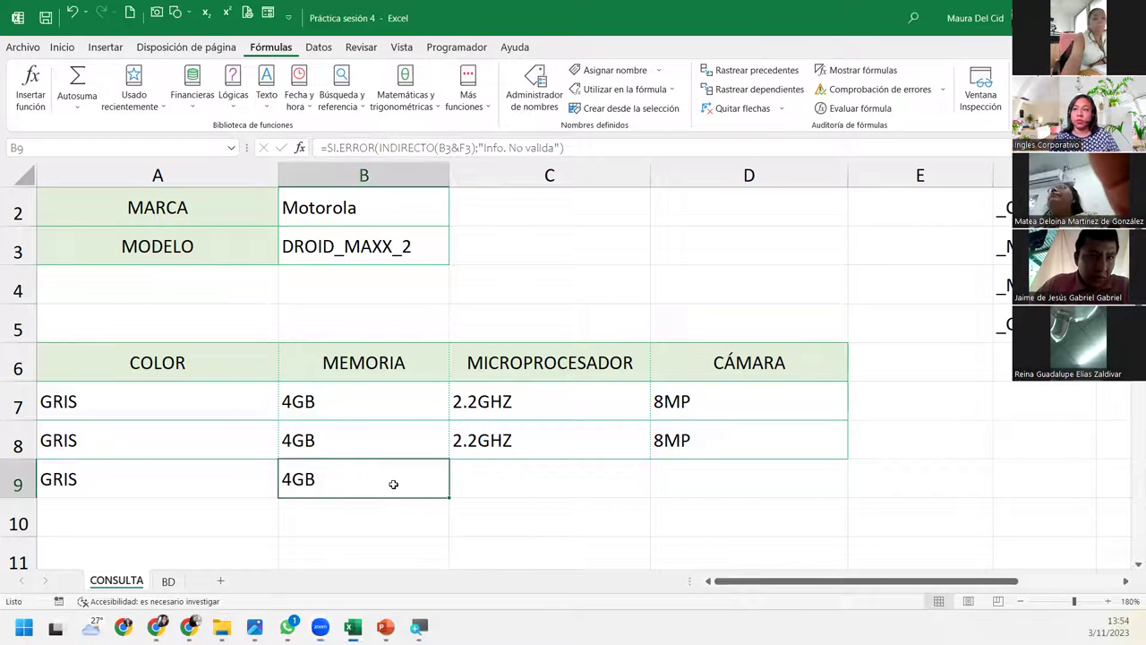
{"action": "left_click", "coordinate": [481, 483]}
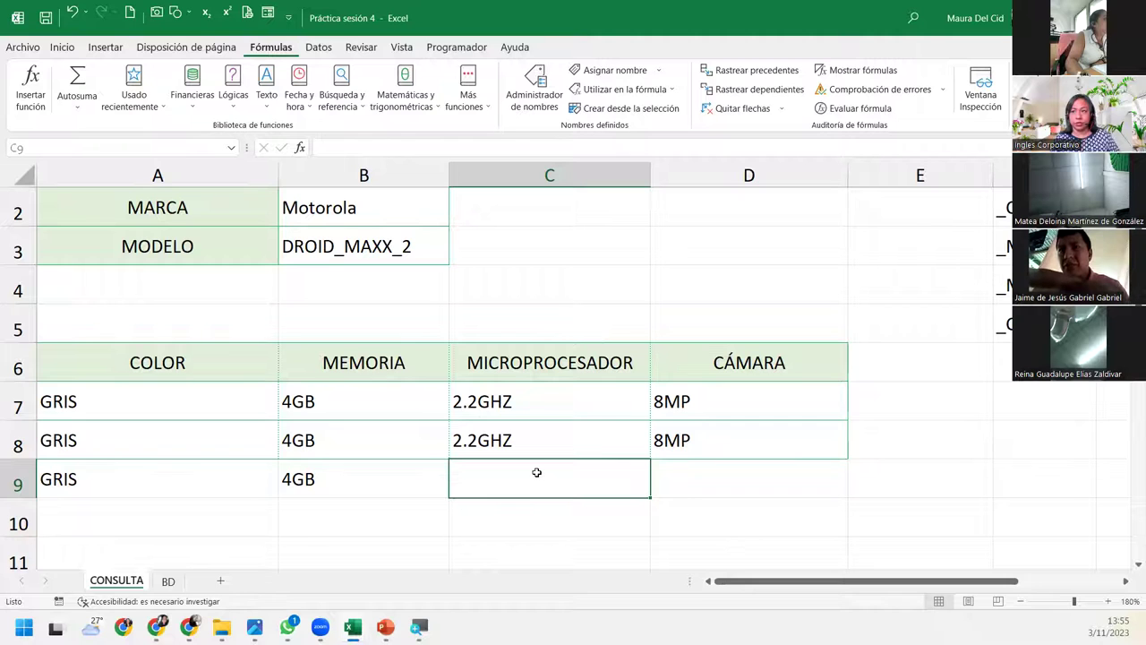
Start C9's SI.ERROR formula, trying CONCATENAR with B3 before erasing it back
{"action": "type", "text": "="}
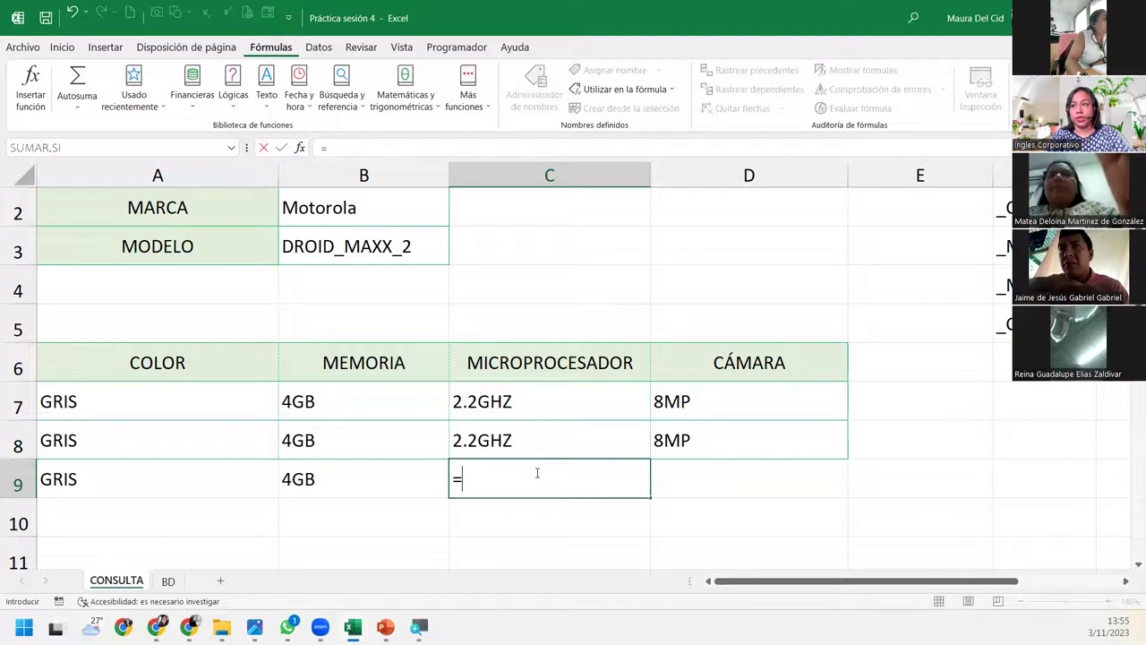
{"action": "type", "text": "si.er"}
{"action": "key", "text": "Tab"}
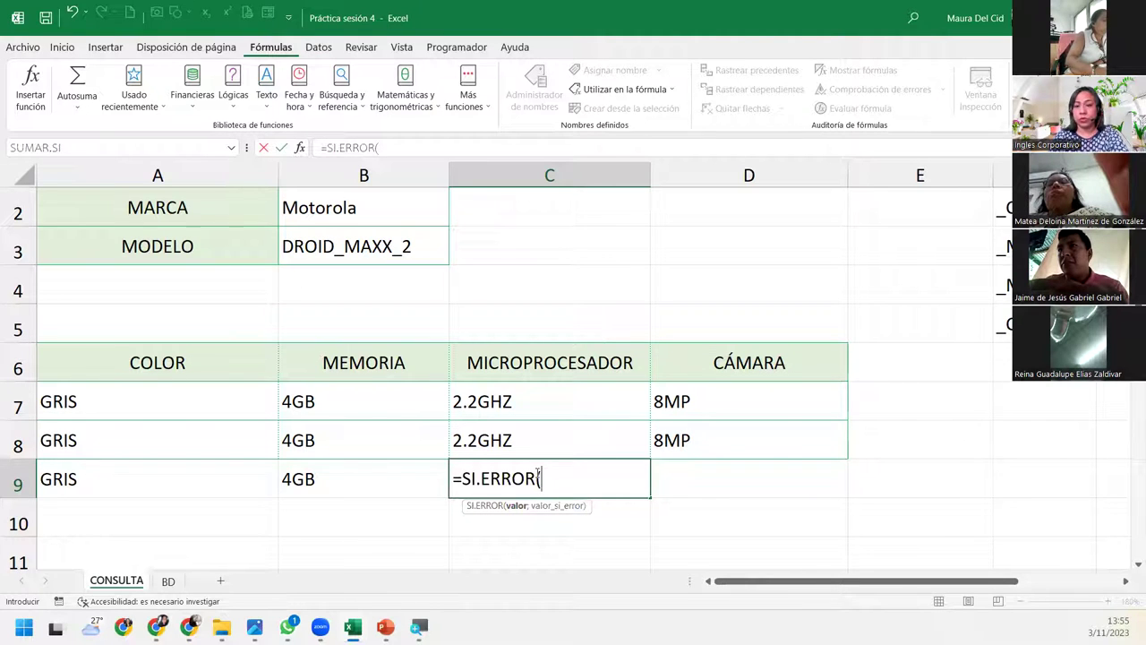
{"action": "type", "text": "conc"}
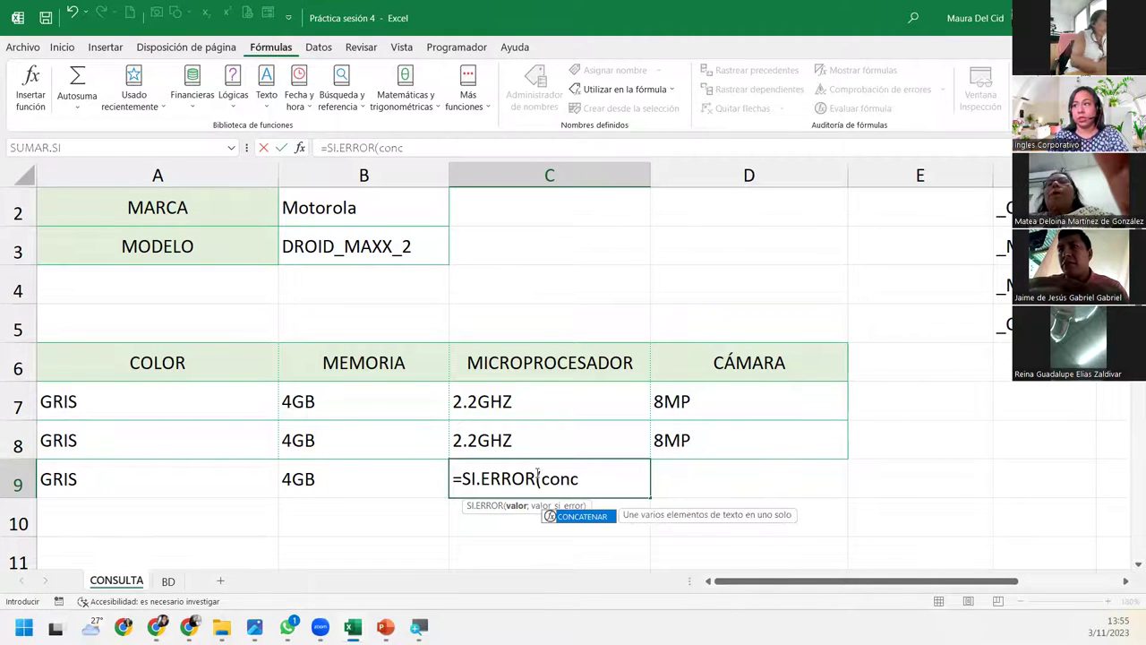
{"action": "key", "text": "Tab"}
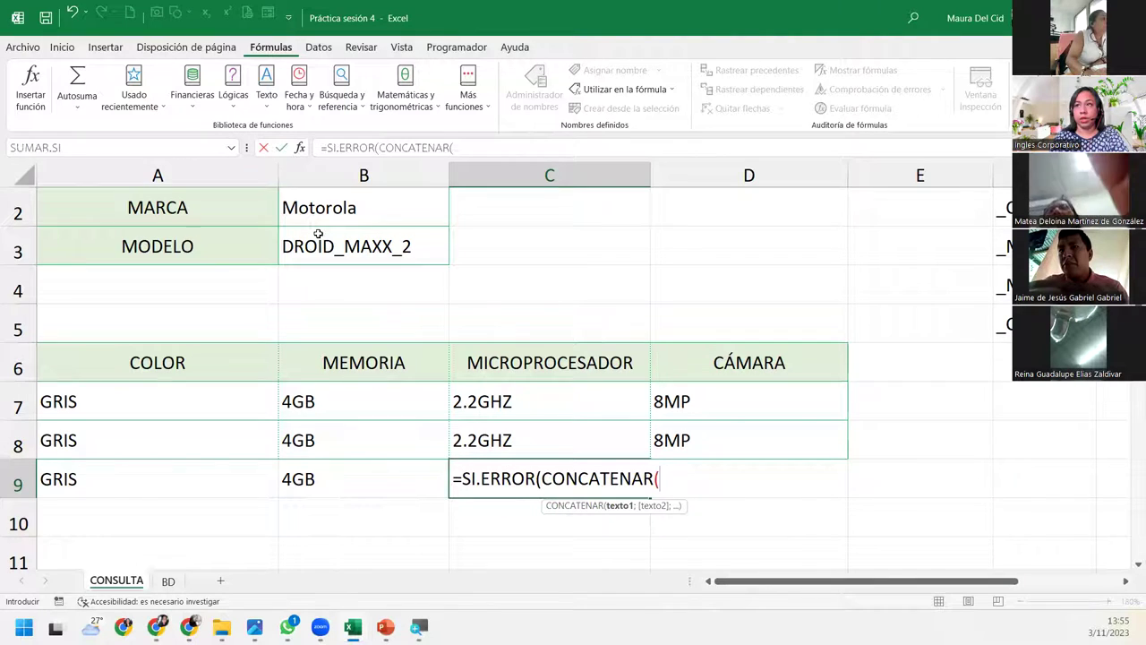
{"action": "left_click", "coordinate": [393, 250]}
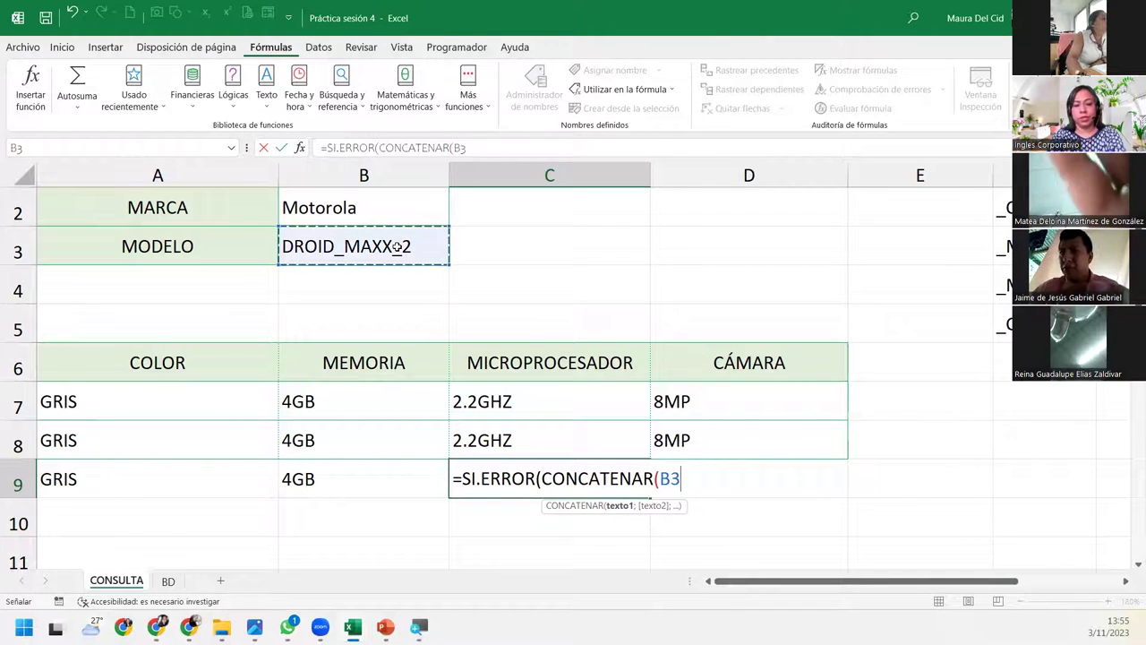
{"action": "type", "text": ";"}
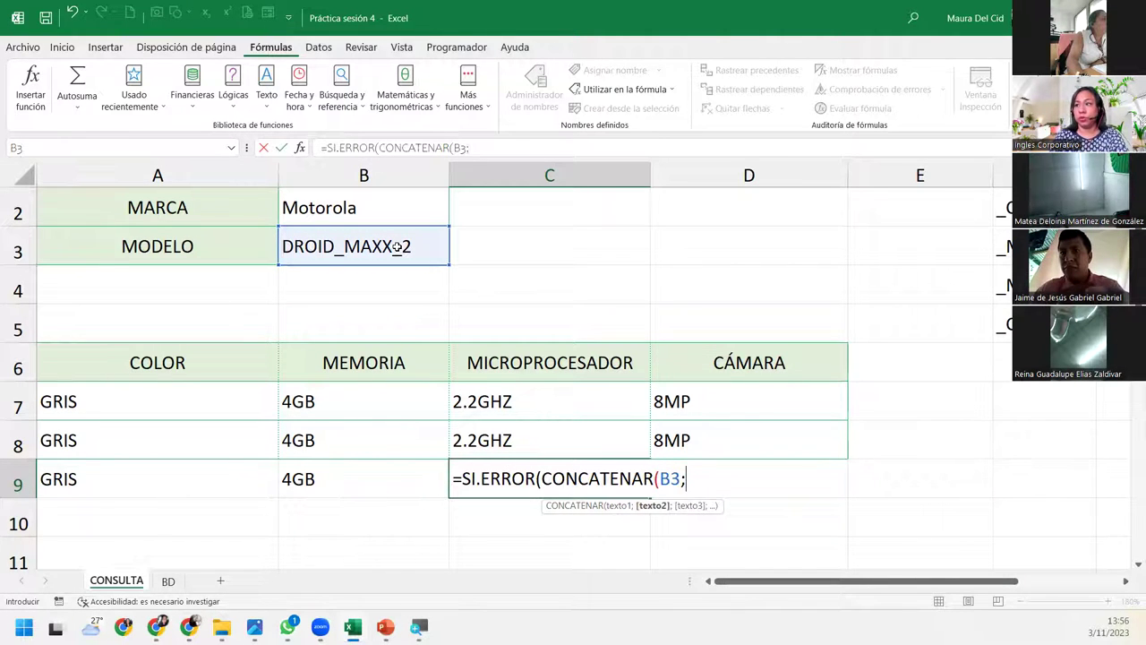
{"action": "key", "text": "BackSpace"}
{"action": "key", "text": "BackSpace"}
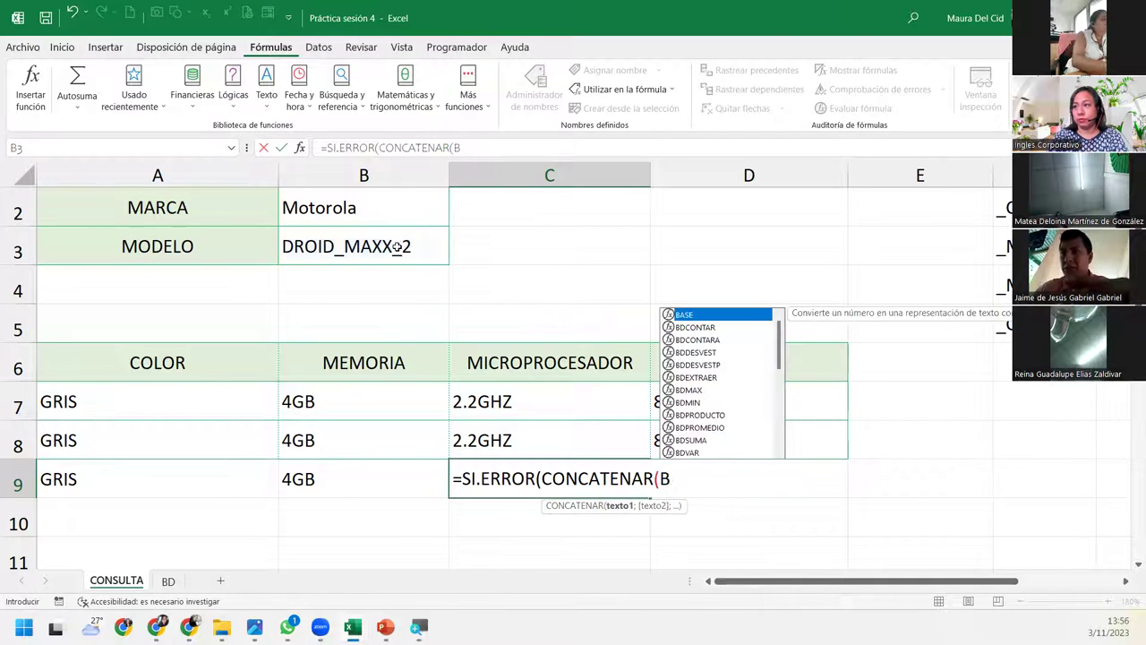
{"action": "key", "text": "BackSpace"}
{"action": "key", "text": "BackSpace"}
{"action": "key", "text": "BackSpace"}
Complete C9 as =SI.ERROR(INDIRECTO(B3&F4);"Info. No Valida") so it returns 2.2GHZ
{"action": "type", "text": "(Ind"}
{"action": "key", "text": "Down"}
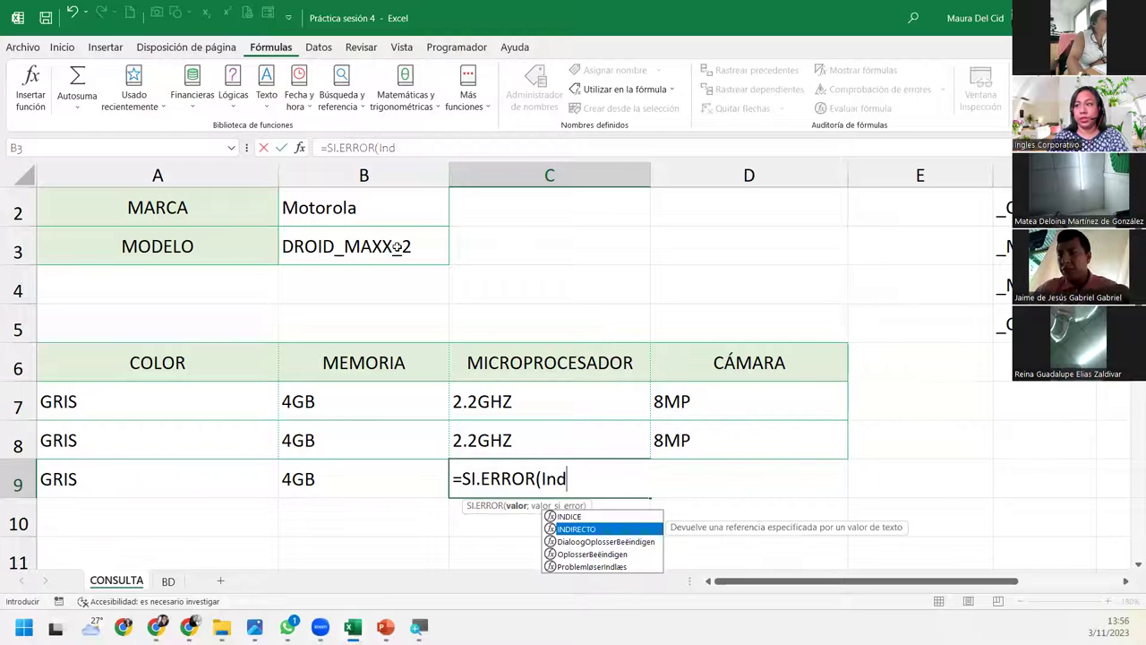
{"action": "key", "text": "Tab"}
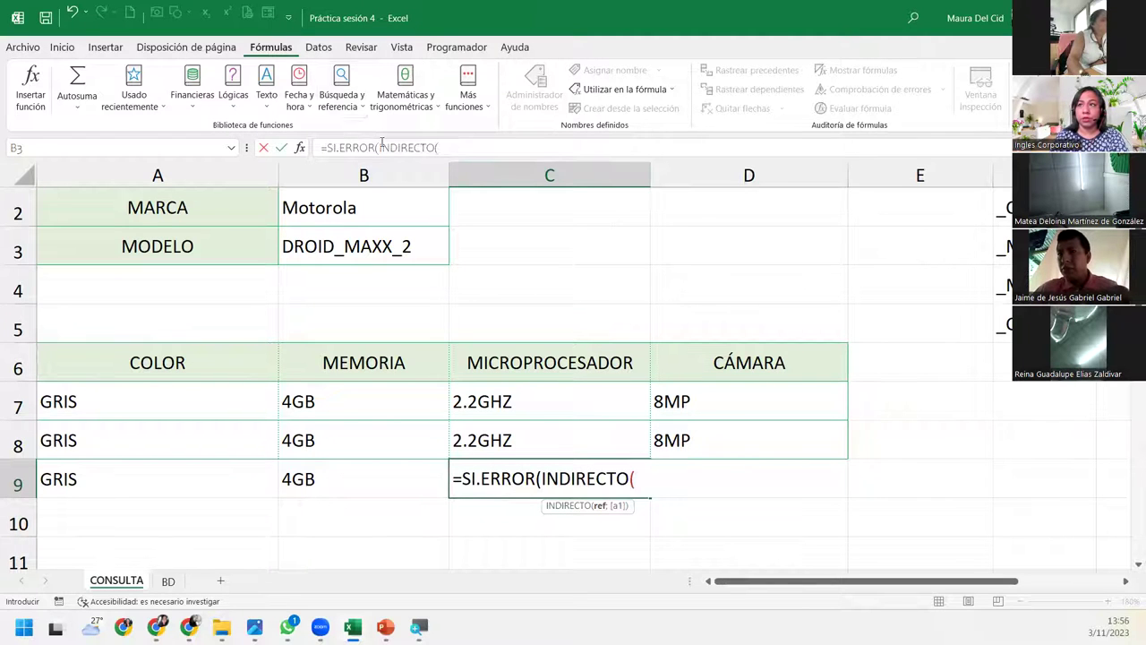
{"action": "left_click", "coordinate": [407, 247]}
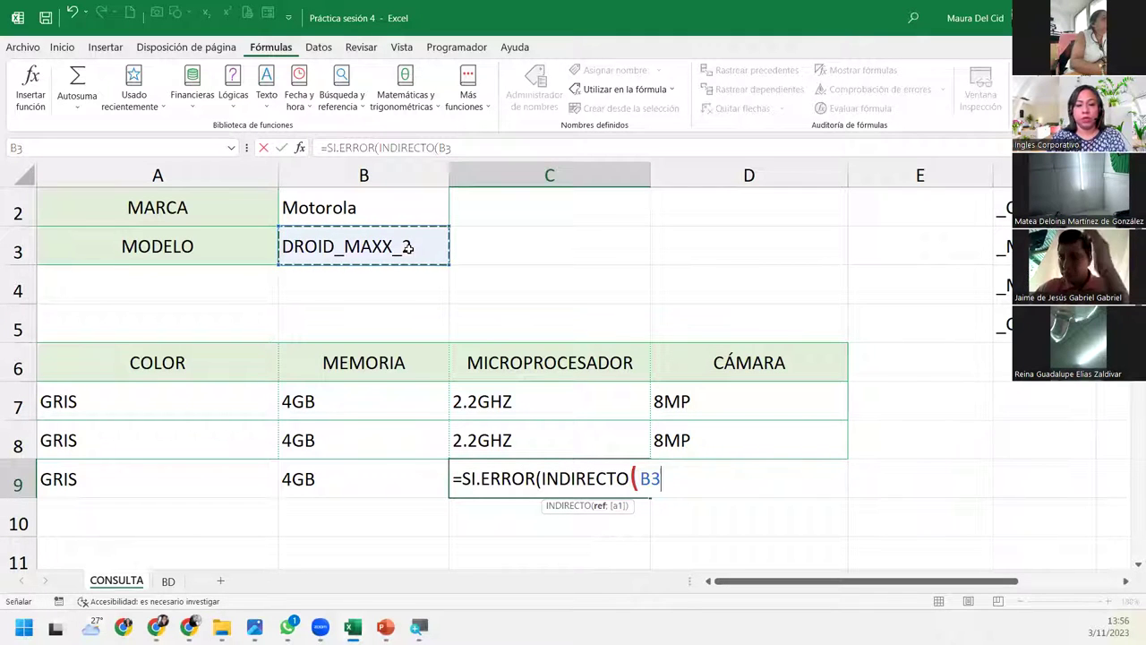
{"action": "type", "text": "&"}
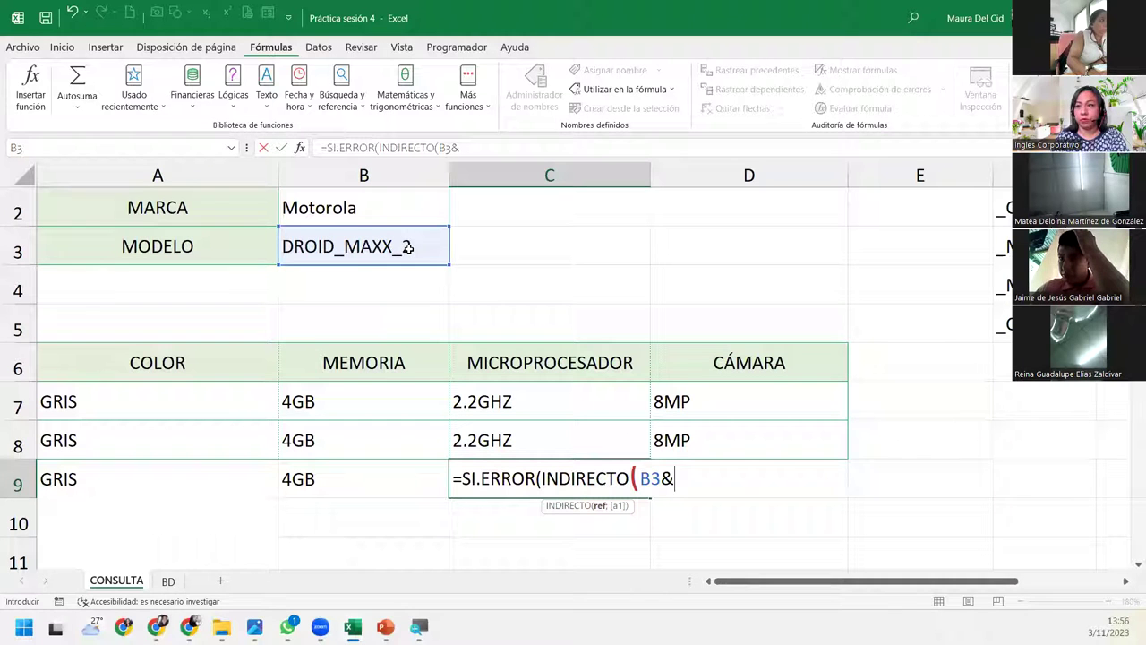
{"action": "left_click", "coordinate": [1003, 285]}
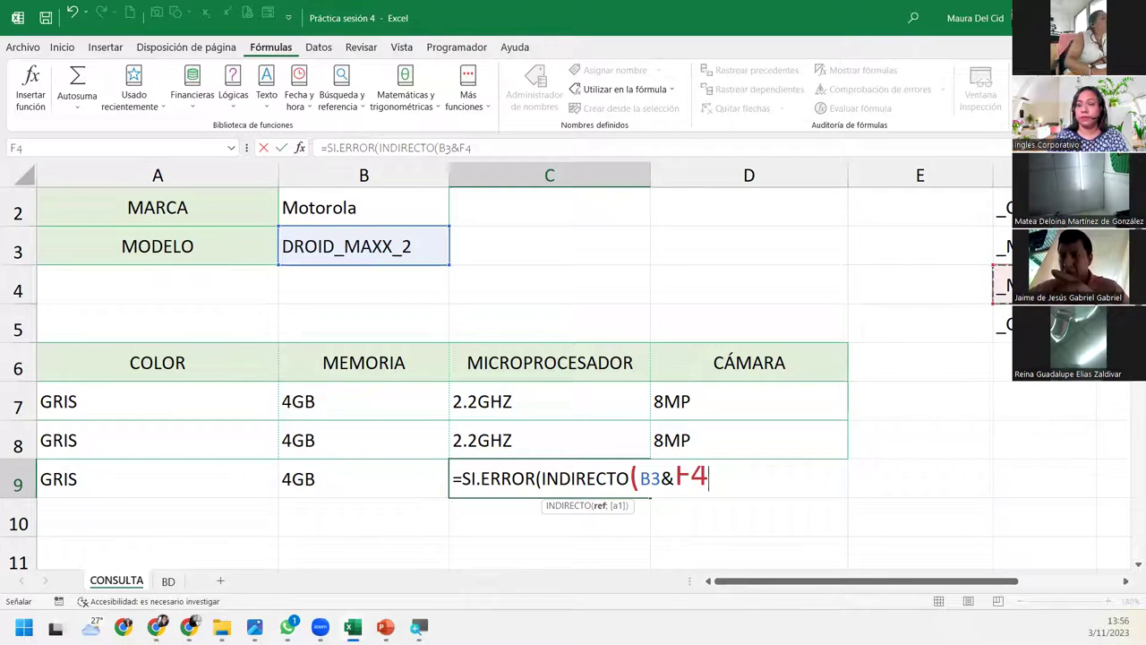
{"action": "type", "text": ")"}
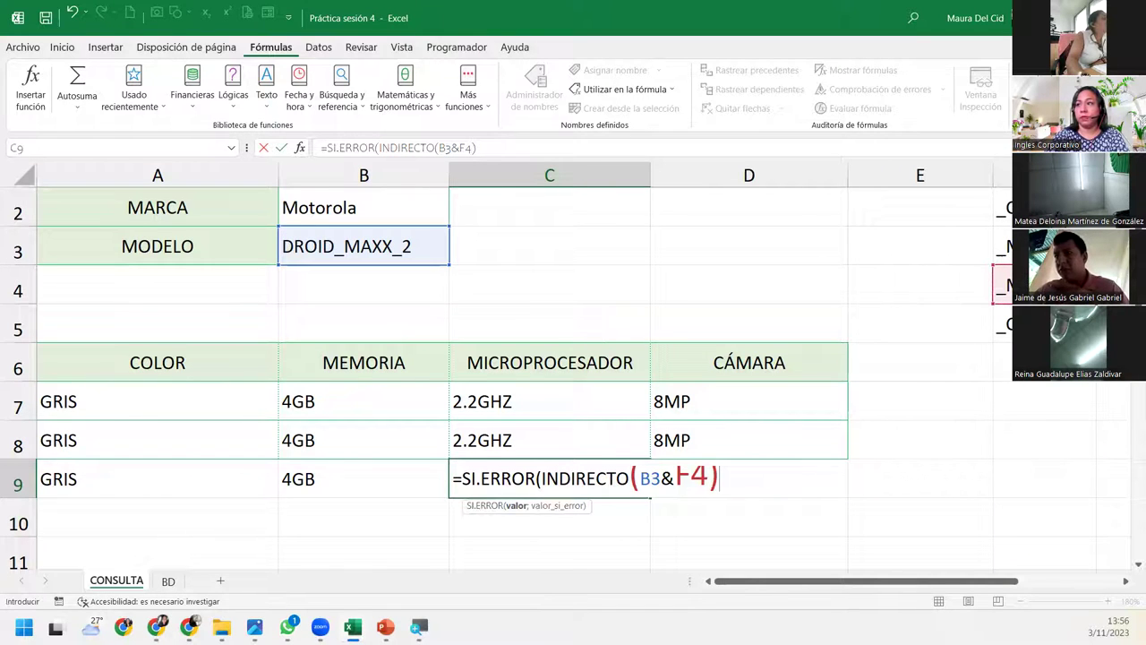
{"action": "type", "text": ";"}
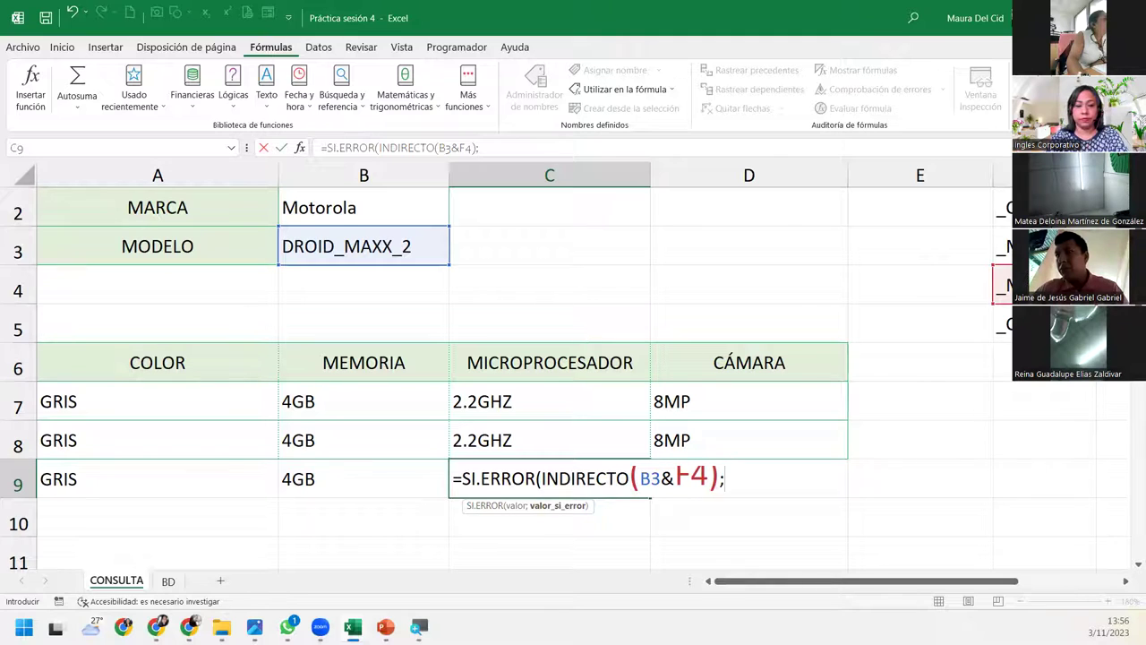
{"action": "type", "text": "\"Info. "}
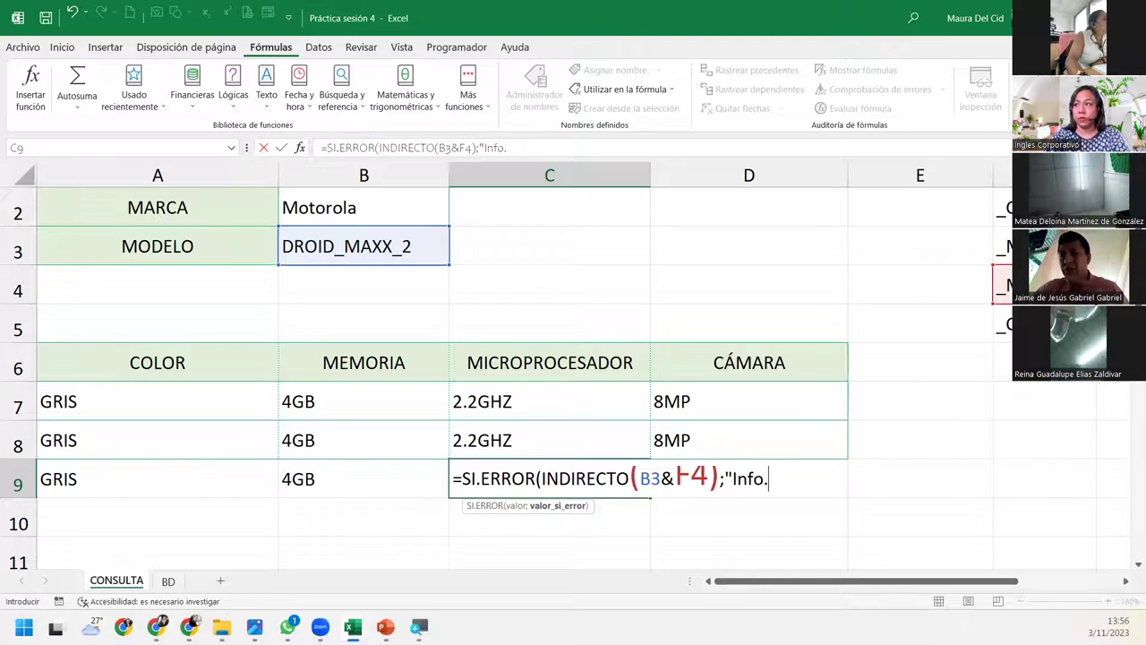
{"action": "type", "text": "NoValida"}
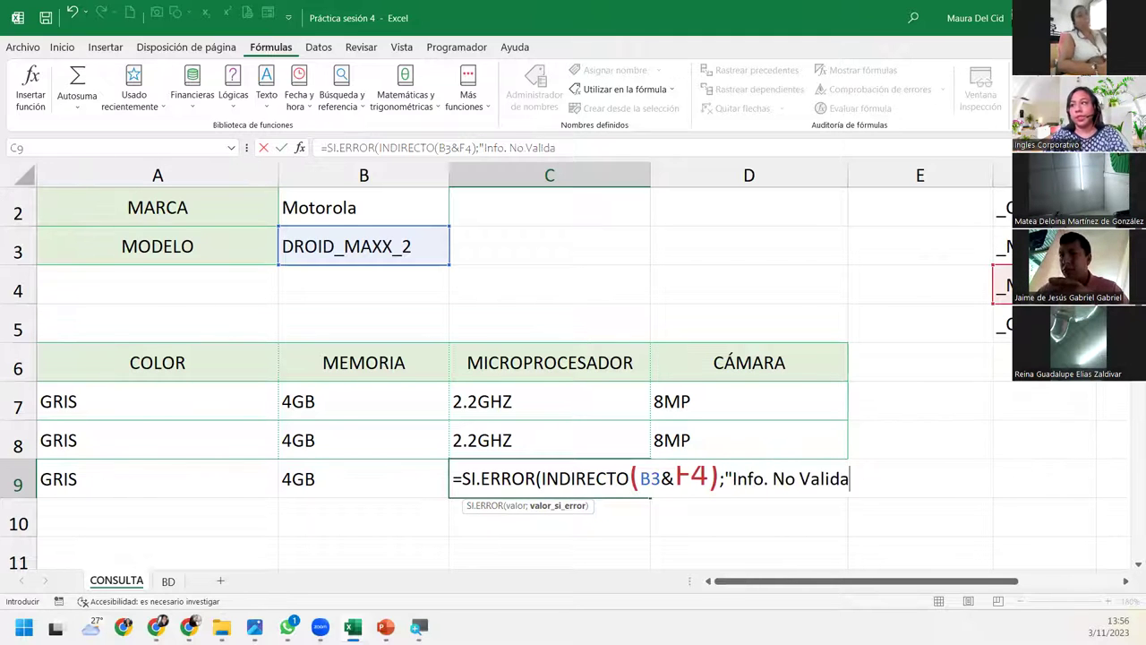
{"action": "type", "text": "\")"}
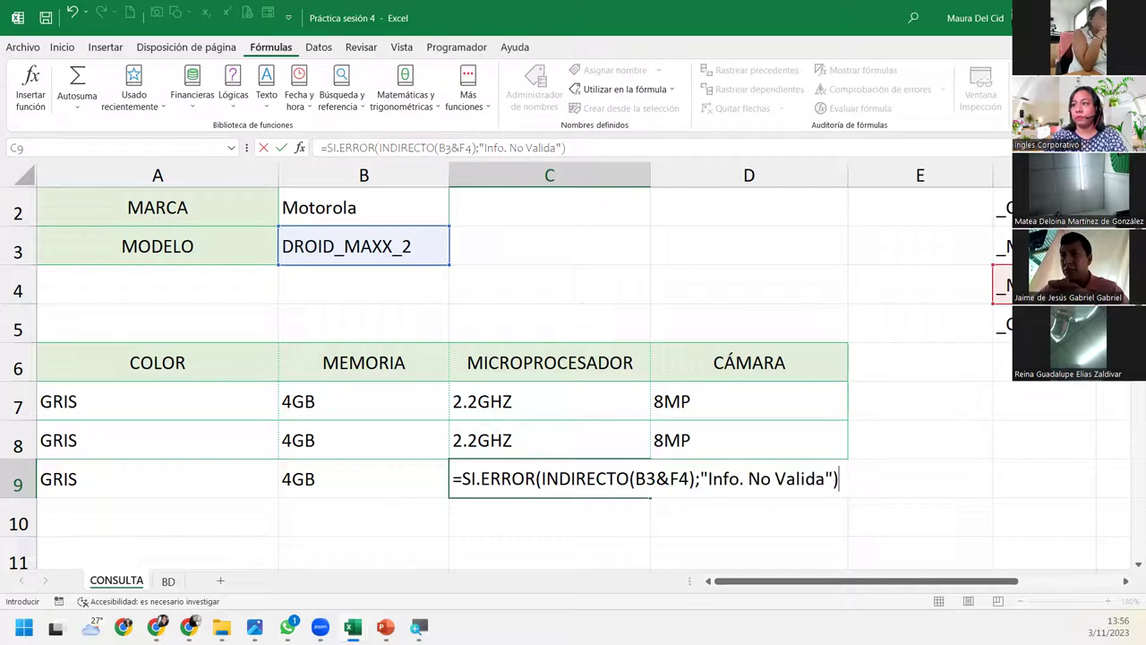
{"action": "key", "text": "Return"}
{"action": "left_click", "coordinate": [549, 478]}
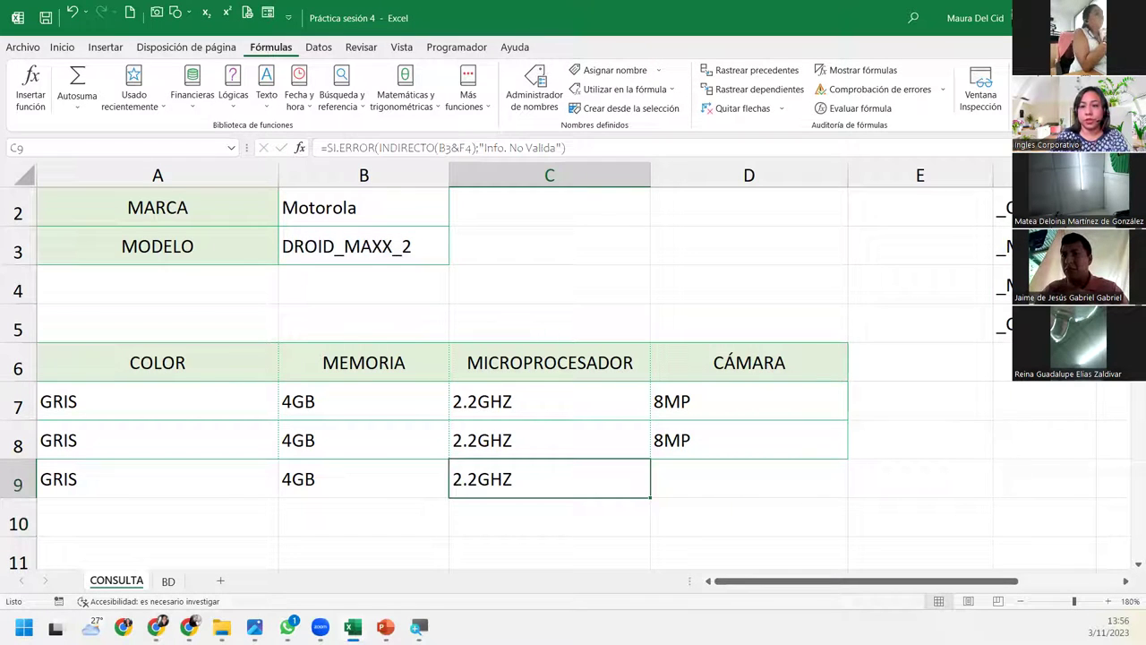
Enter =SI.ERROR(INDIRECTO(B3&F5);"Info. No valida") in camera cell D9
{"action": "left_click", "coordinate": [734, 472]}
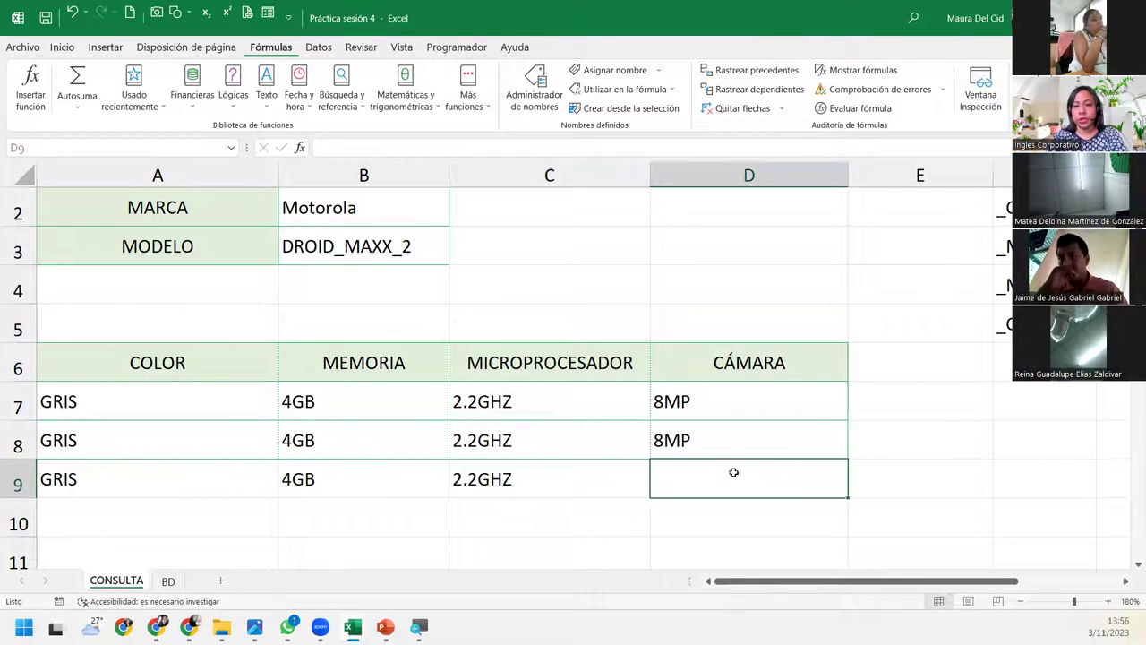
{"action": "type", "text": "="}
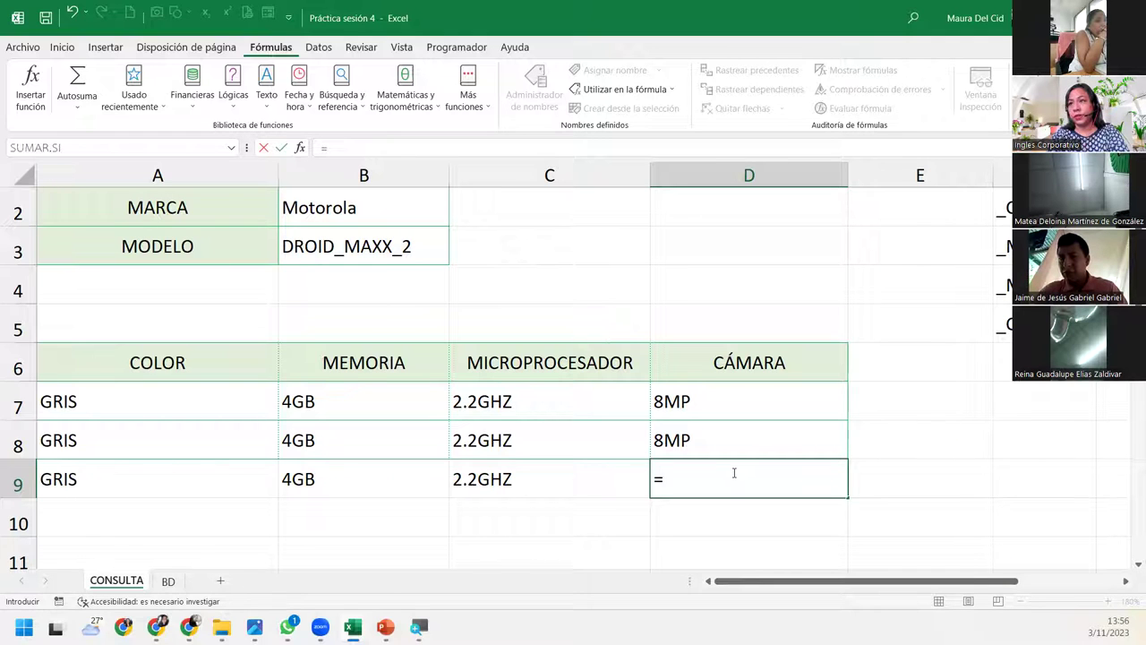
{"action": "type", "text": "si."}
{"action": "key", "text": "Tab"}
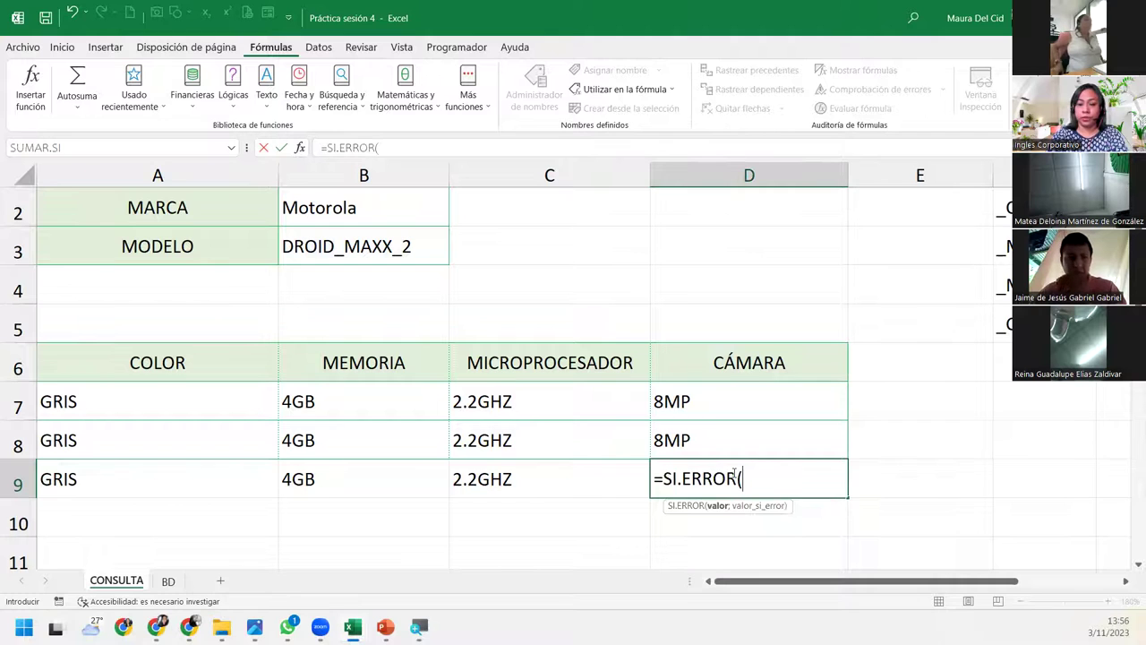
{"action": "type", "text": "indir"}
{"action": "key", "text": "Tab"}
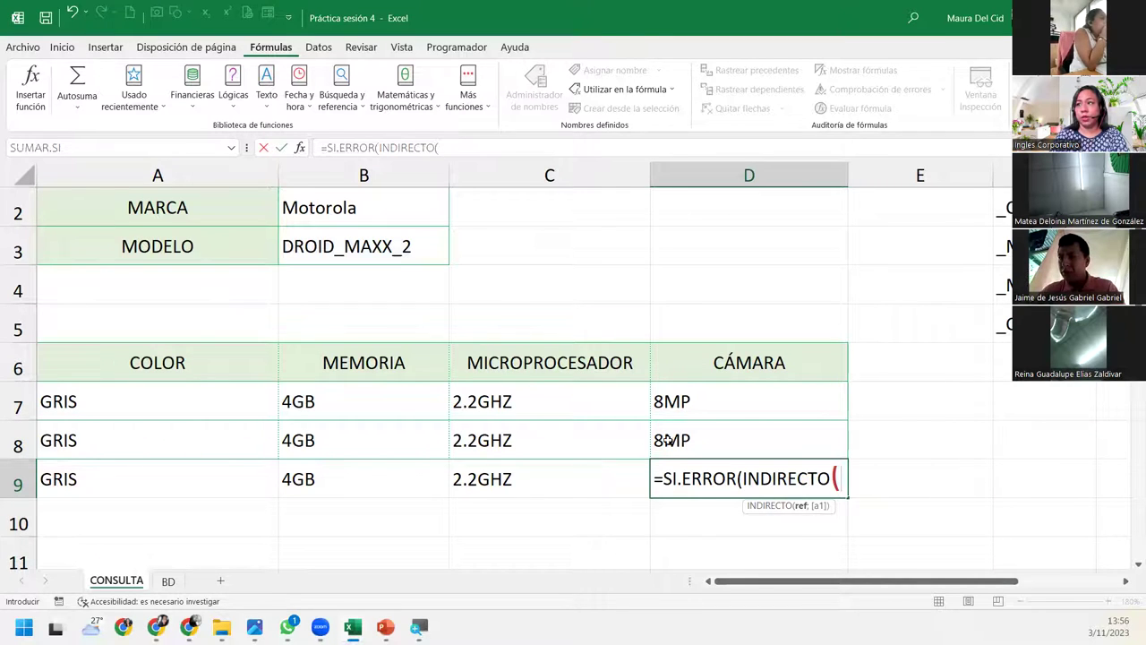
{"action": "left_click", "coordinate": [405, 251]}
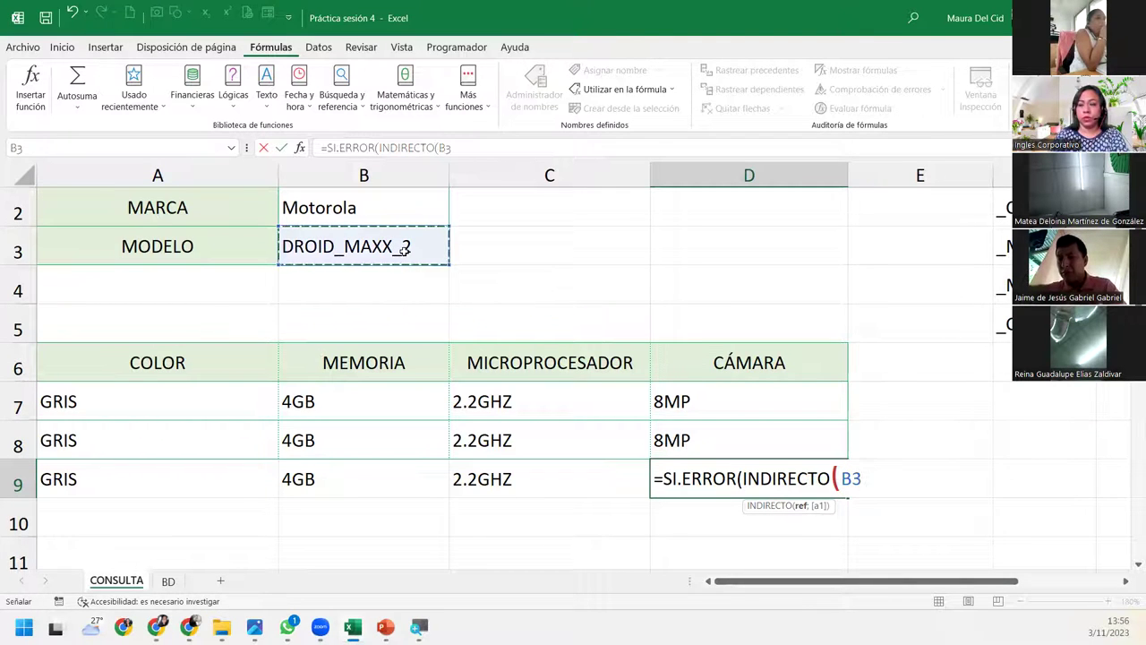
{"action": "type", "text": ";"}
{"action": "key", "text": "BackSpace"}
{"action": "type", "text": "&"}
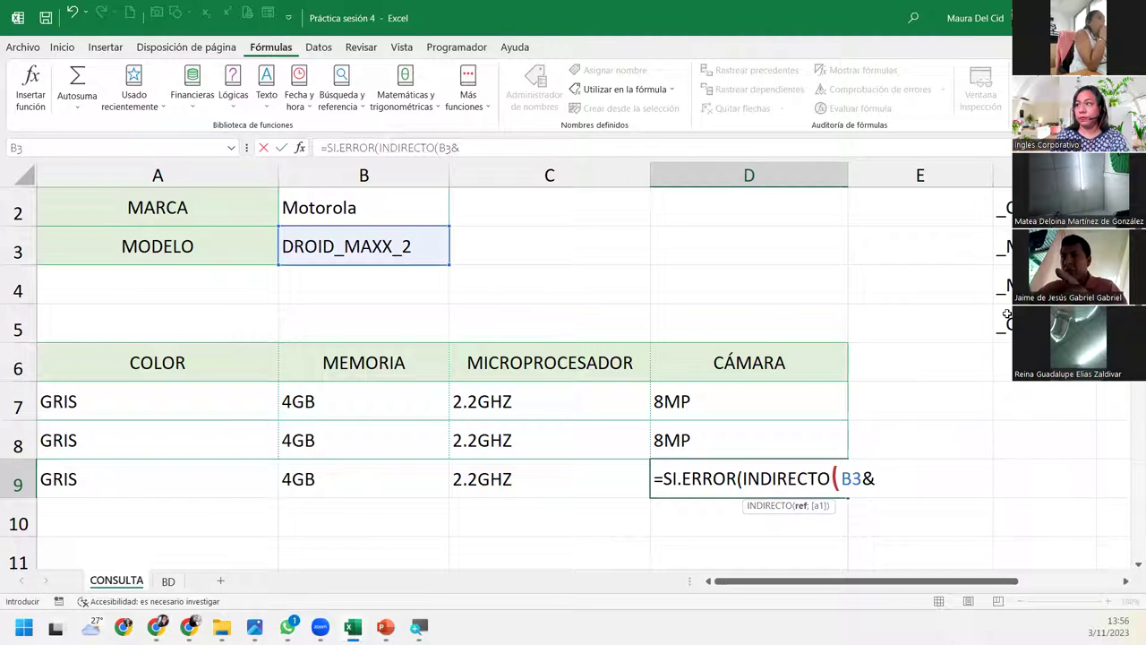
{"action": "left_click", "coordinate": [1002, 325]}
{"action": "type", "text": ");\""}
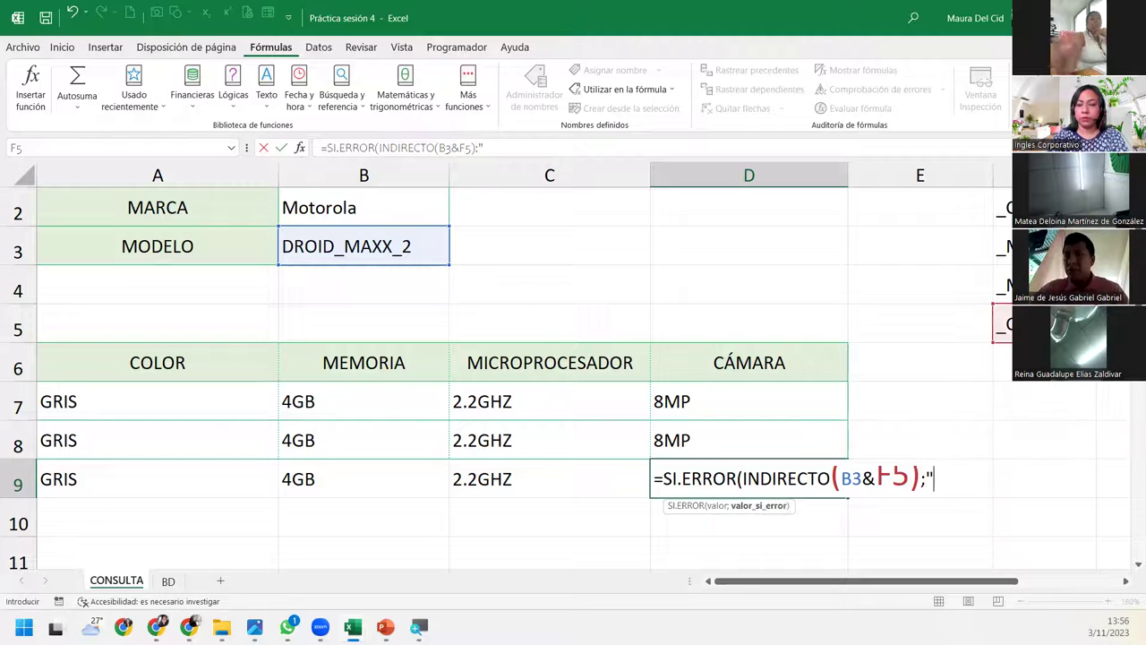
{"action": "type", "text": "Info"}
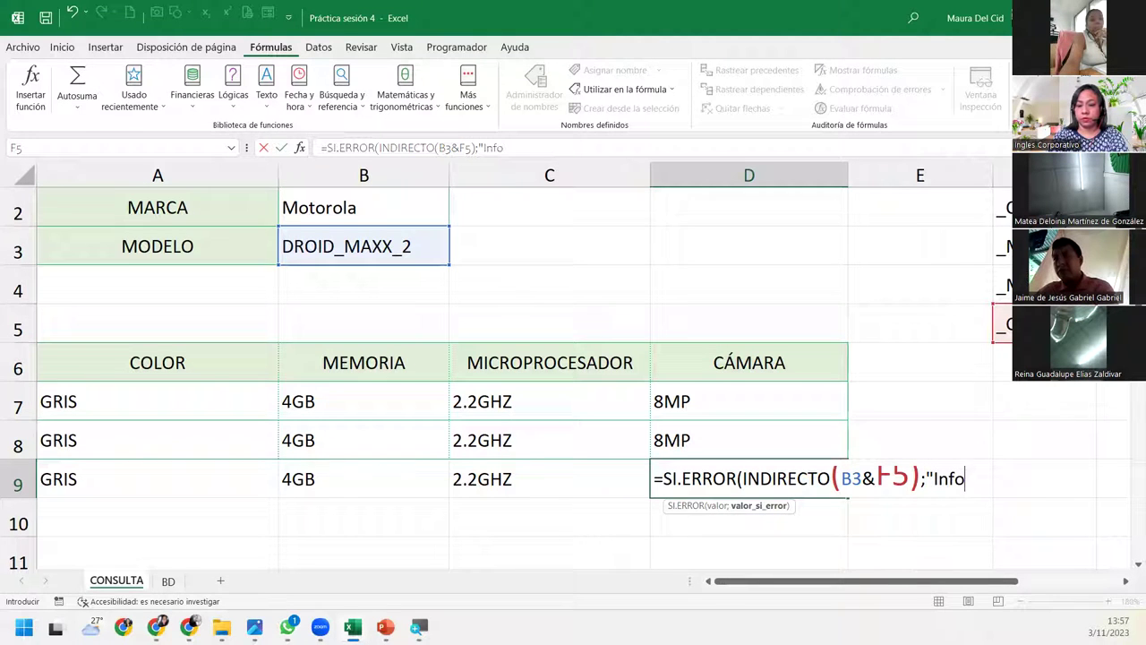
{"action": "type", "text": ". No valida"}
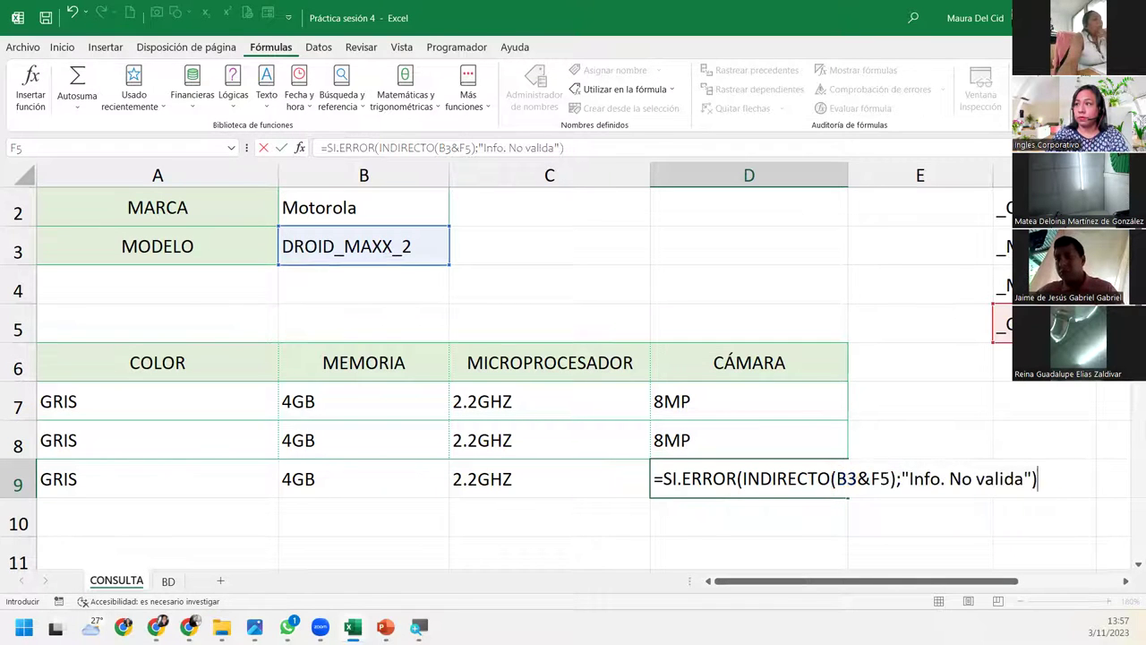
{"action": "key", "text": "Return"}
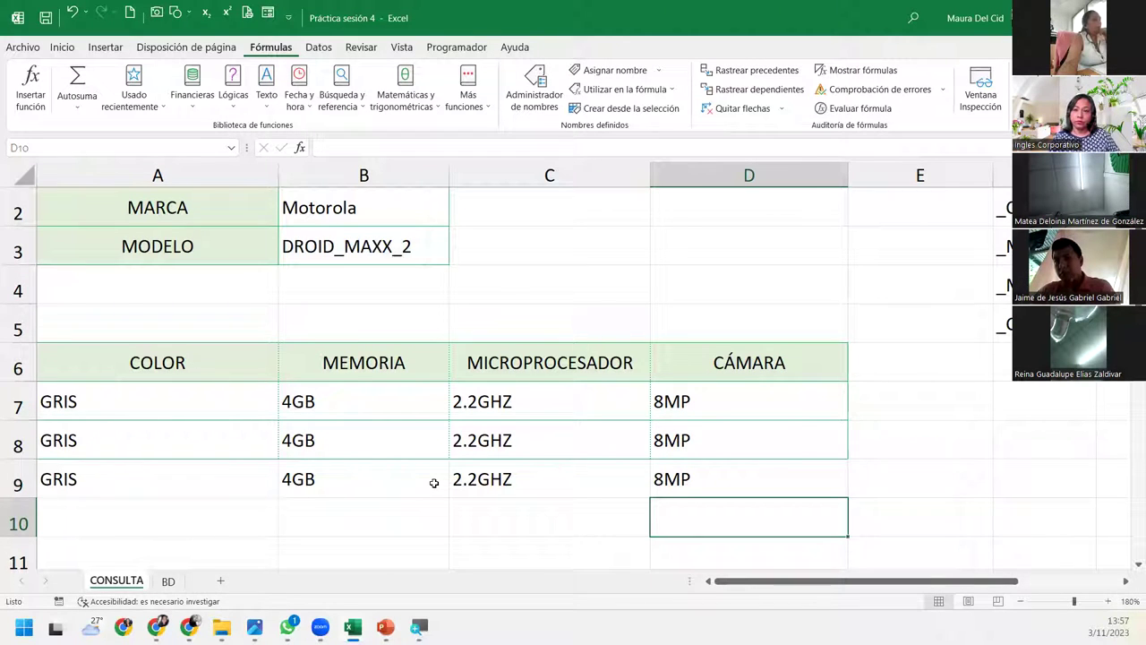
Turn on Mostrar fórmulas and review the references in the A9 and B9 formulas
{"action": "left_click", "coordinate": [215, 475]}
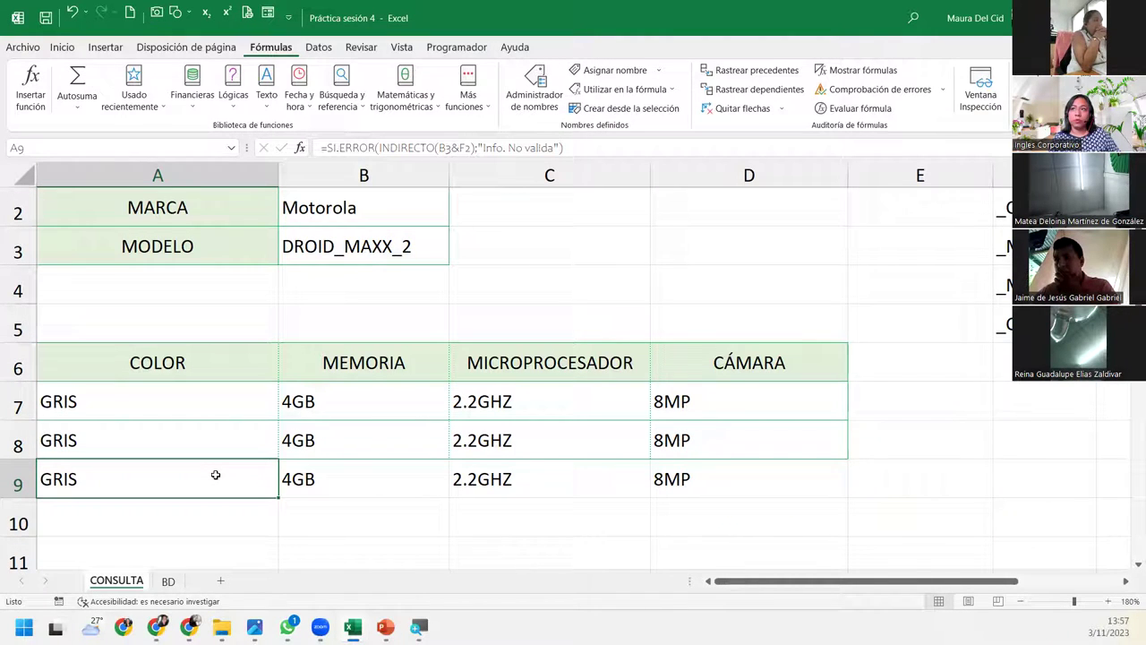
{"action": "double_click", "coordinate": [215, 475]}
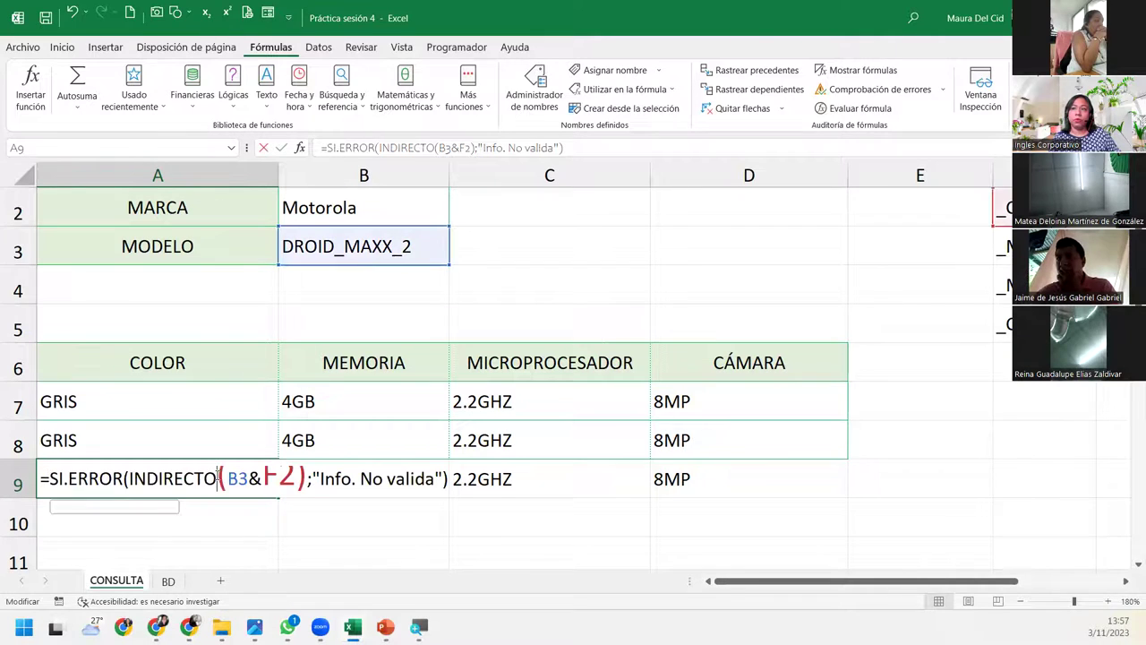
{"action": "mouse_move", "coordinate": [385, 627]}
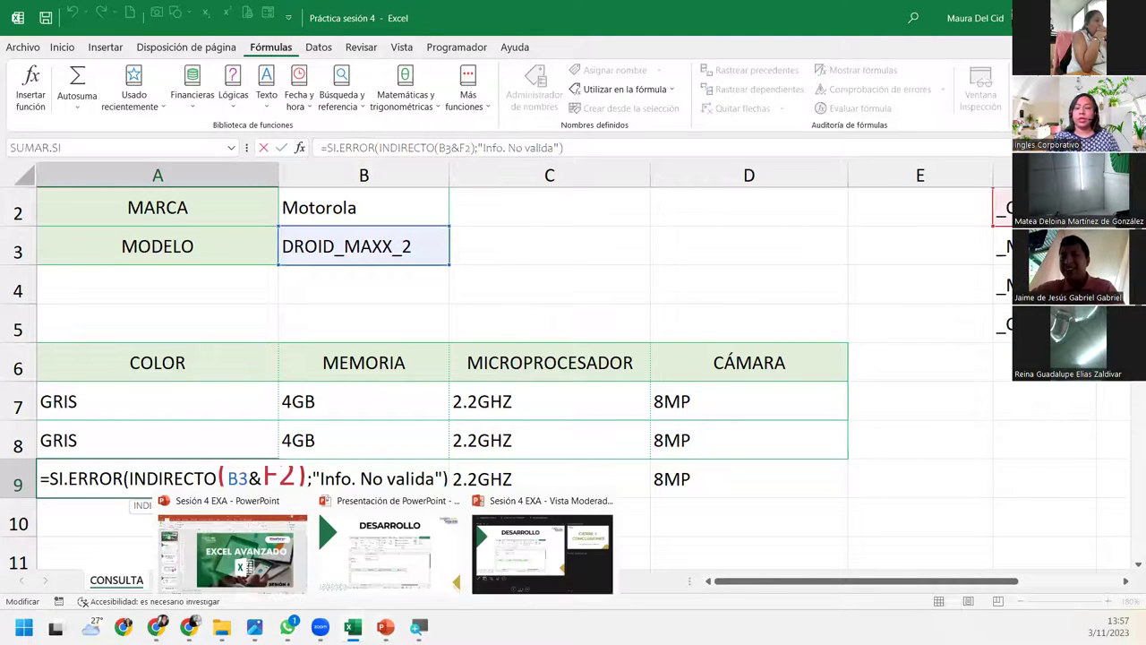
{"action": "key", "text": "Return"}
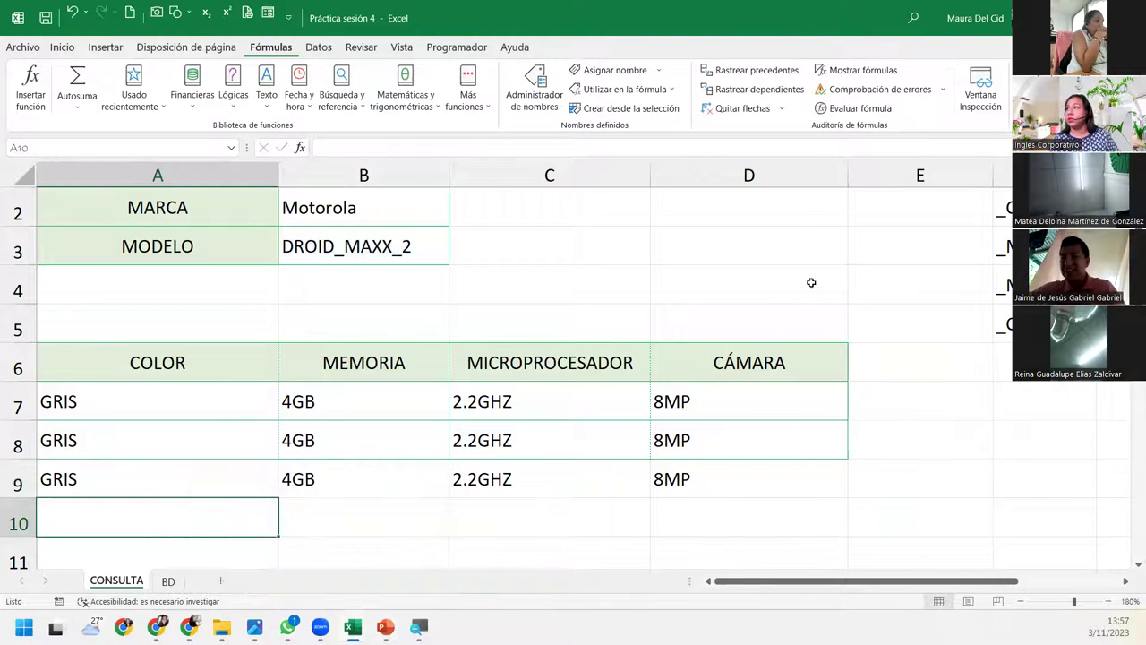
{"action": "left_click", "coordinate": [855, 69]}
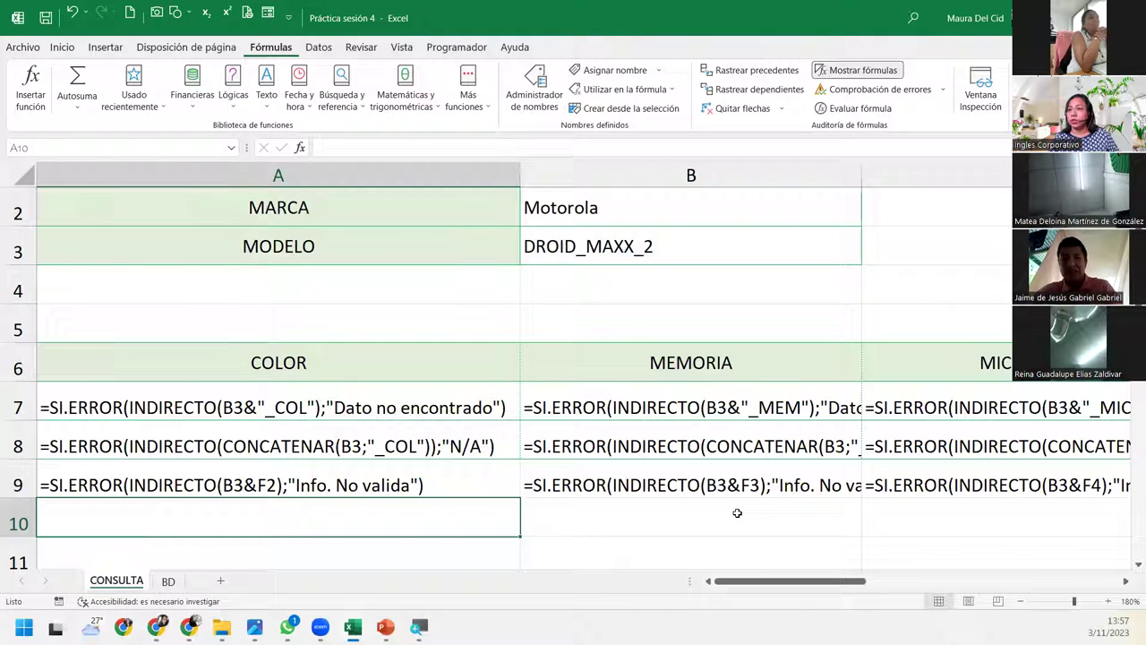
{"action": "double_click", "coordinate": [285, 476]}
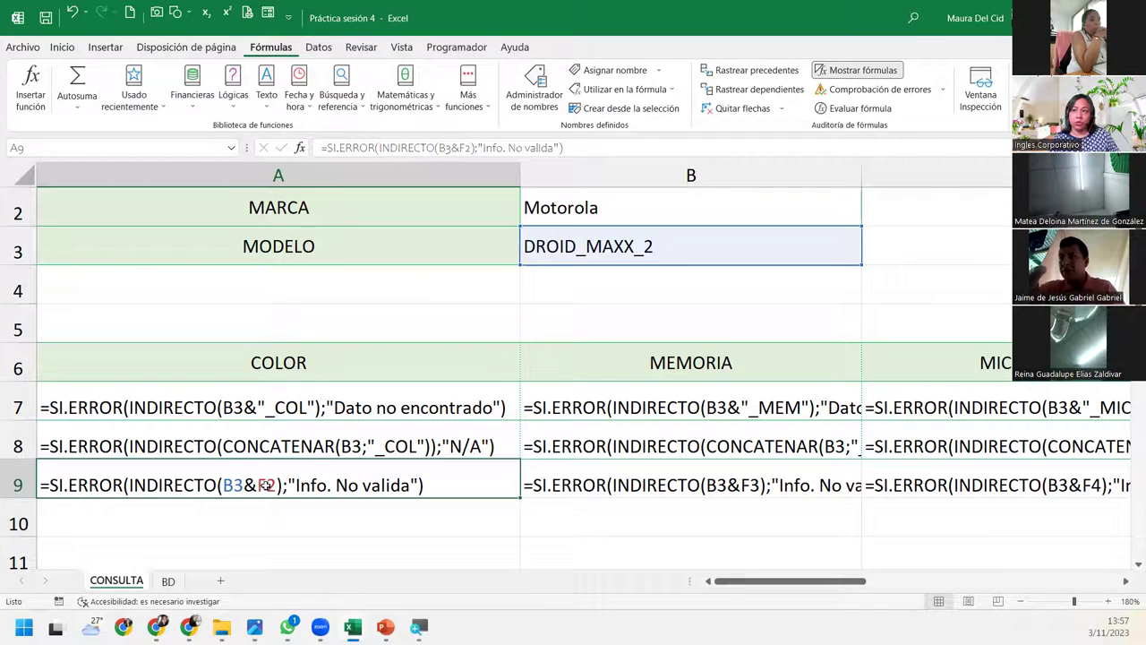
{"action": "double_click", "coordinate": [758, 484]}
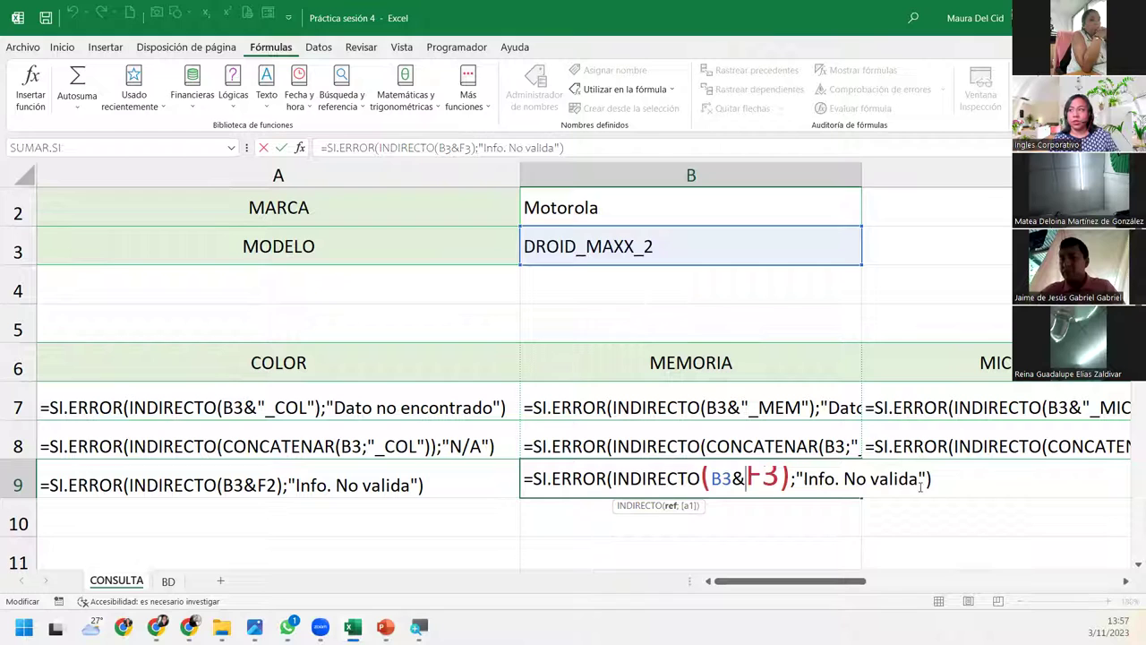
{"action": "key", "text": "Escape"}
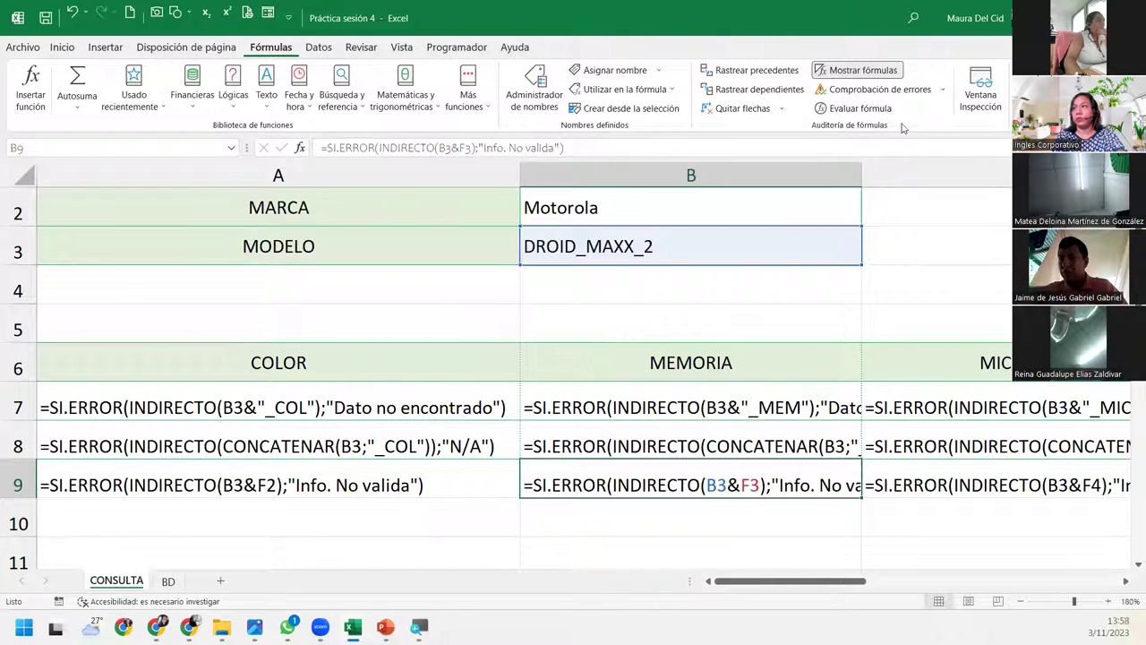
Turn off Mostrar fórmulas and check the formulas in A8, A9, C9 and D9
{"action": "left_click", "coordinate": [858, 70]}
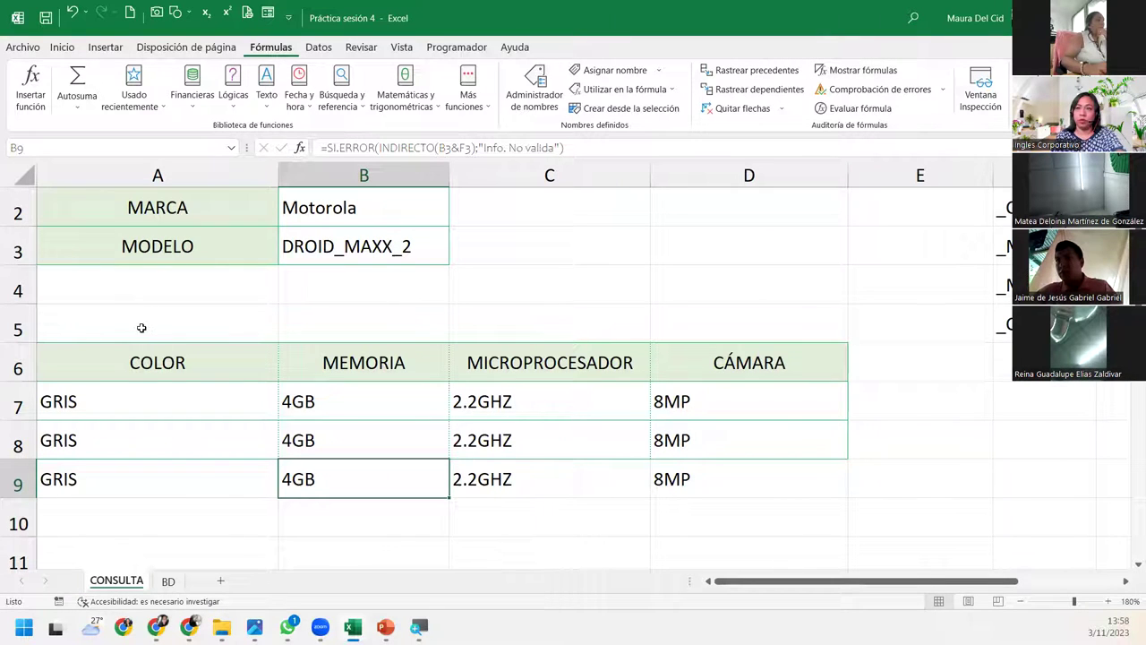
{"action": "left_click", "coordinate": [105, 437]}
{"action": "left_click", "coordinate": [183, 483]}
{"action": "left_click", "coordinate": [591, 468]}
{"action": "left_click", "coordinate": [716, 467]}
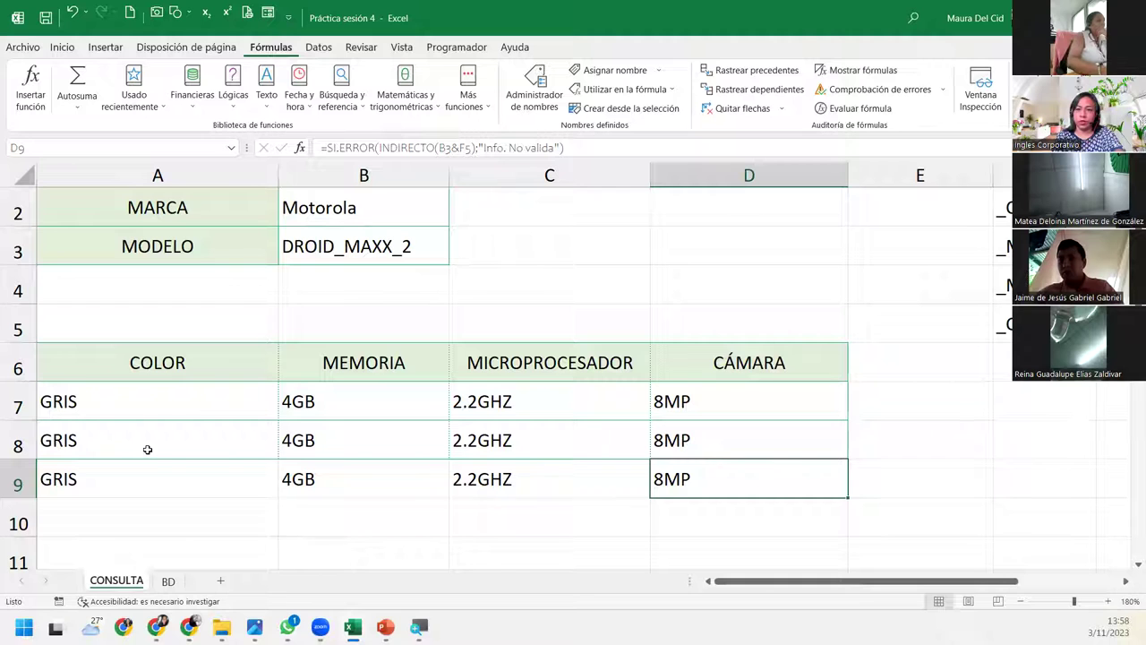
Copy A7's color formula into A11 and repoint its B7 reference to B3, showing GRIS
{"action": "left_click", "coordinate": [200, 398]}
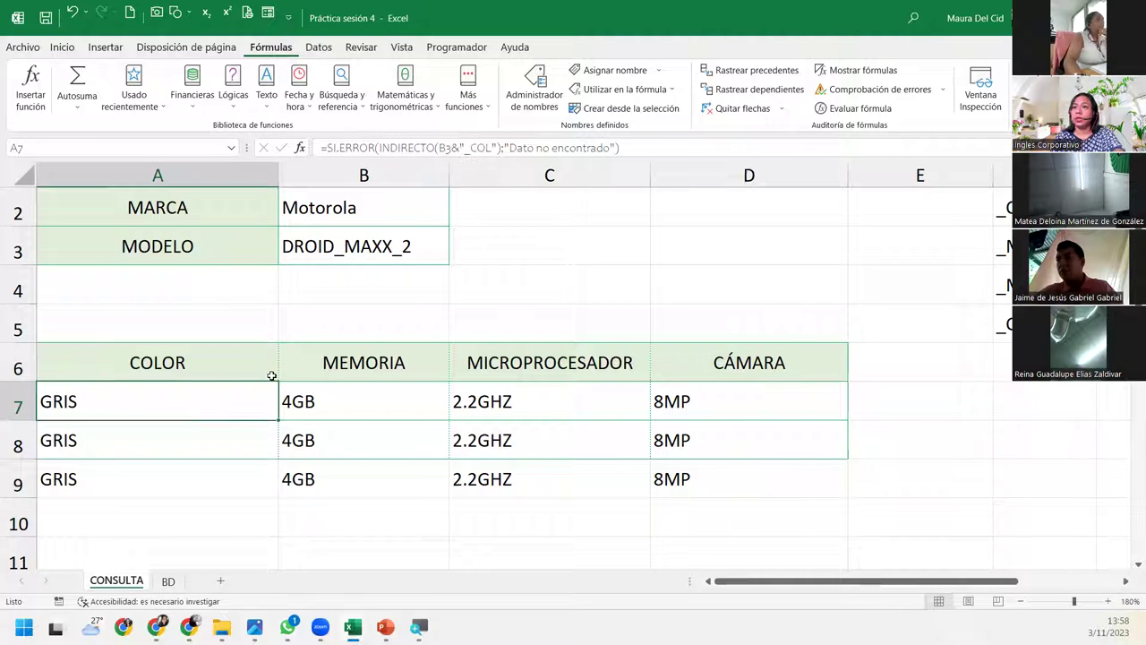
{"action": "key", "text": "ctrl+c"}
{"action": "left_click", "coordinate": [205, 546]}
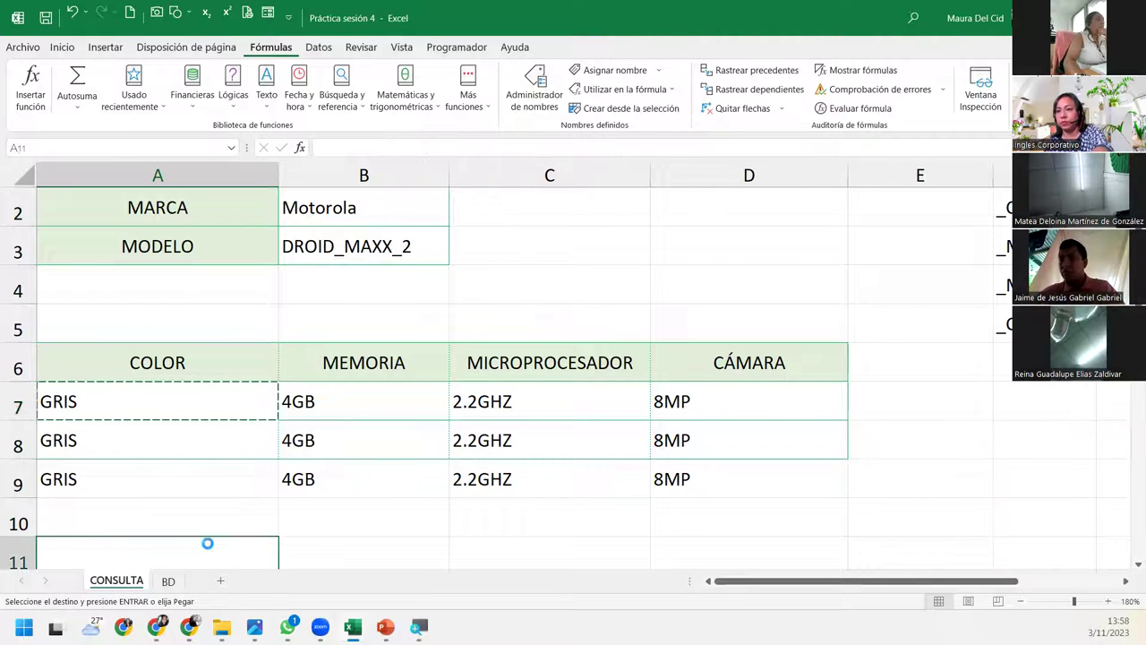
{"action": "key", "text": "Return"}
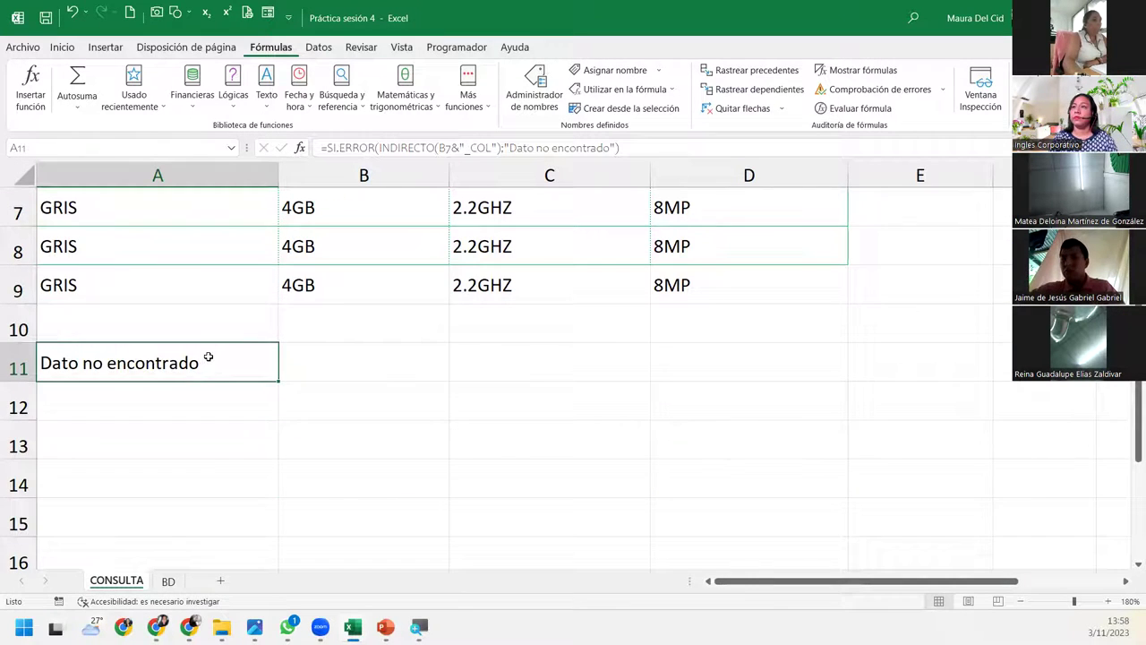
{"action": "double_click", "coordinate": [208, 359]}
{"action": "double_click", "coordinate": [238, 361]}
{"action": "scroll", "coordinate": [279, 307], "scroll_direction": "up", "scroll_amount": 2}
{"action": "left_click", "coordinate": [316, 285]}
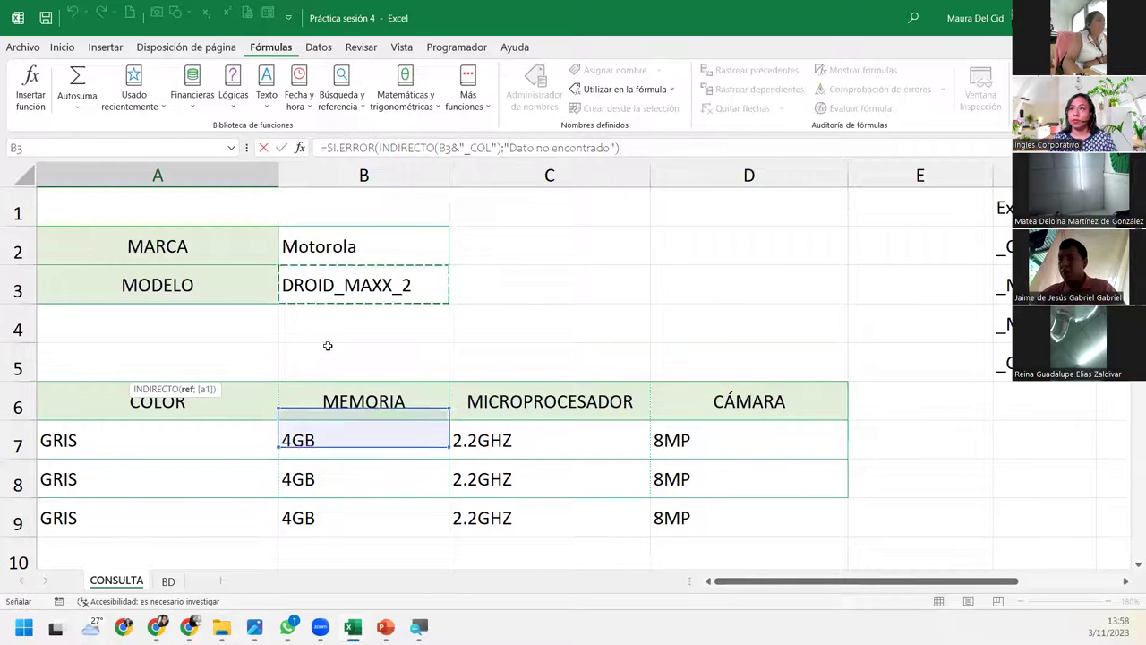
{"action": "scroll", "coordinate": [336, 394], "scroll_direction": "down", "scroll_amount": 3}
{"action": "scroll", "coordinate": [327, 374], "scroll_direction": "down", "scroll_amount": 1}
{"action": "scroll", "coordinate": [325, 373], "scroll_direction": "up", "scroll_amount": 3}
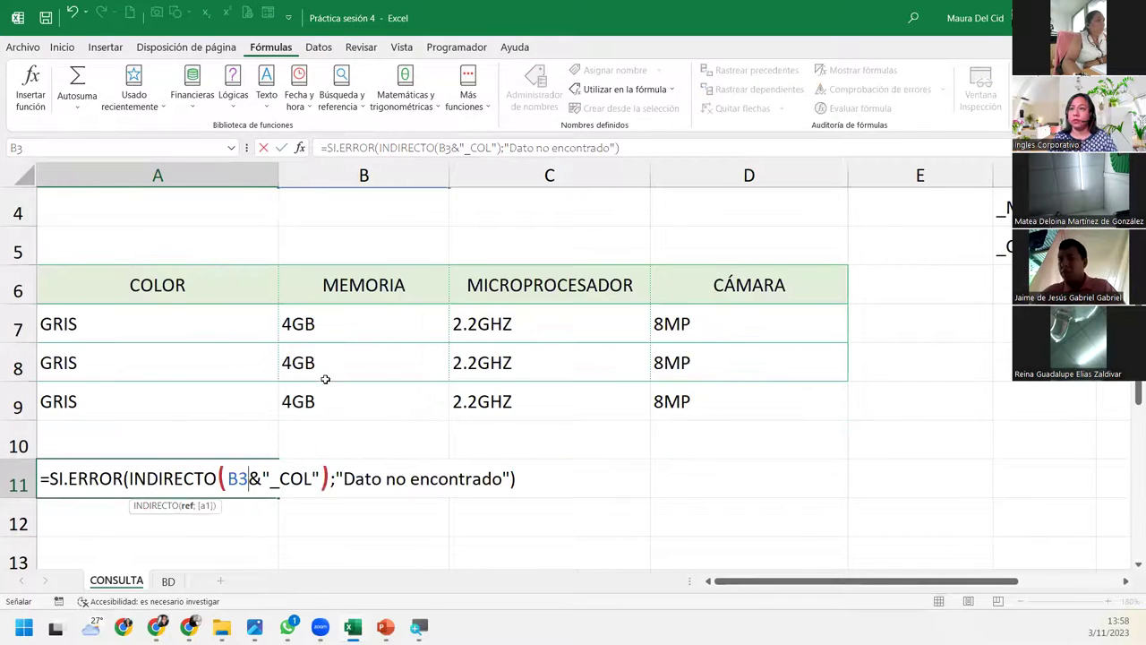
{"action": "left_click", "coordinate": [542, 471]}
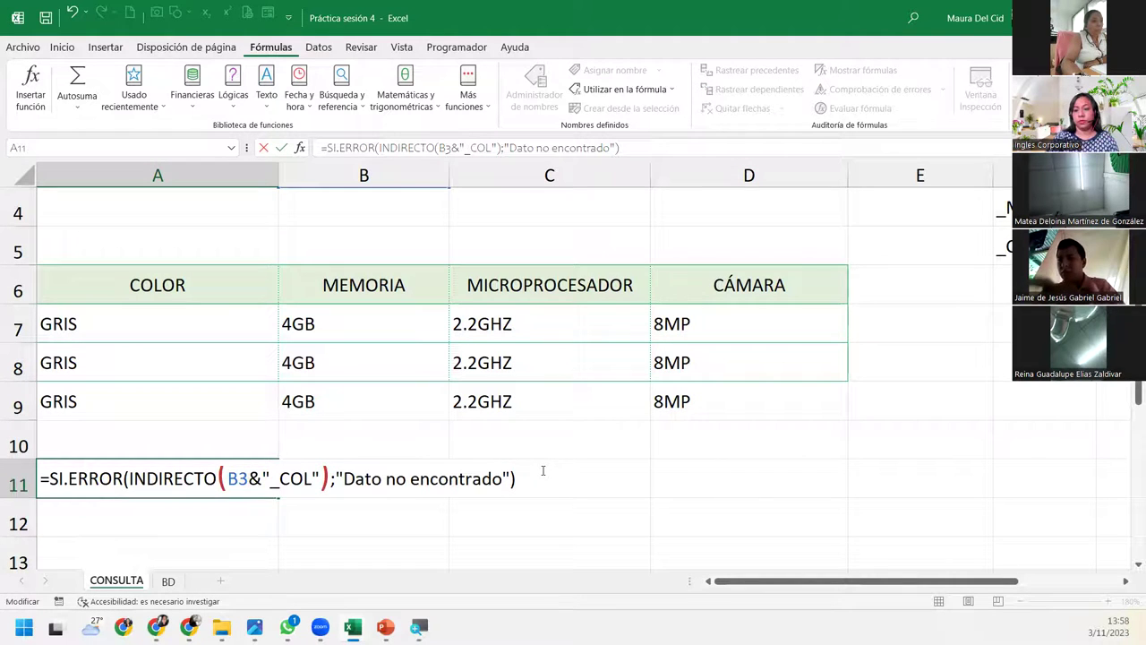
{"action": "key", "text": "Return"}
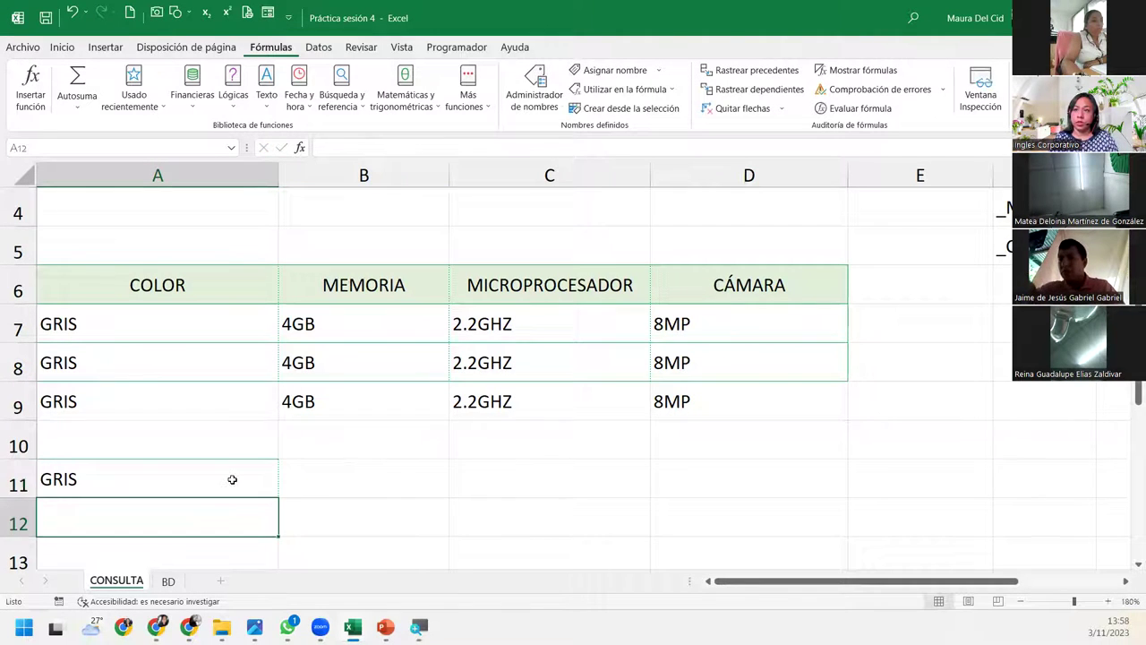
Fill A11's formula across B11:D11 and inspect their shifted C3, D3, E3 references
{"action": "left_click", "coordinate": [232, 480]}
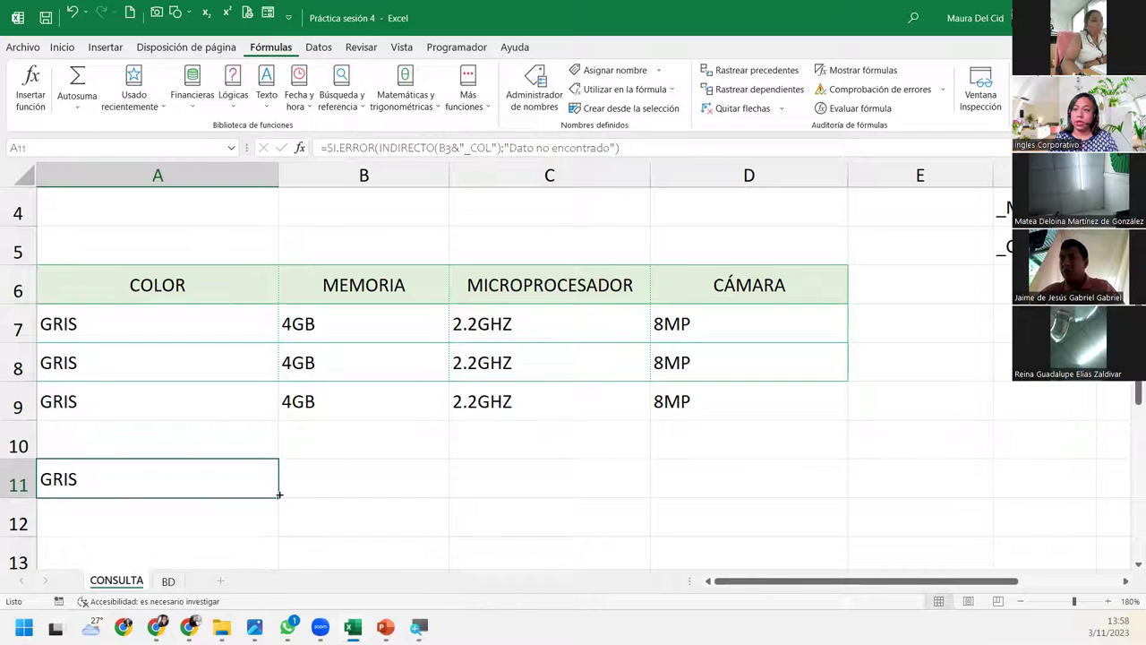
{"action": "left_click_drag", "start_coordinate": [279, 494], "coordinate": [788, 503]}
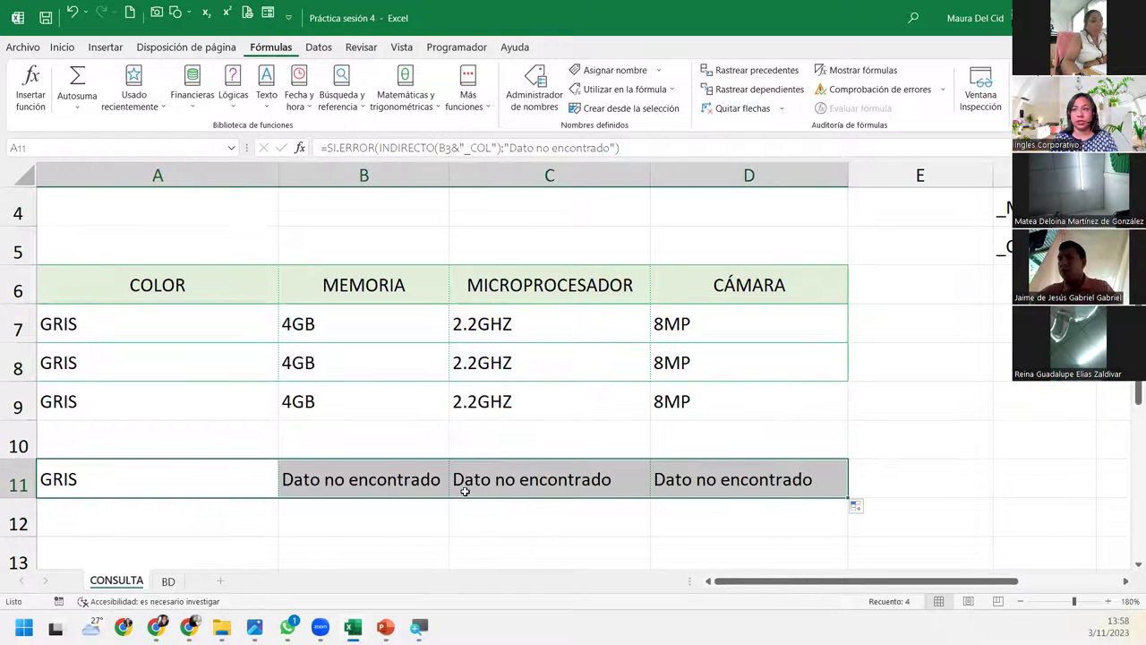
{"action": "left_click", "coordinate": [366, 475]}
{"action": "double_click", "coordinate": [366, 476]}
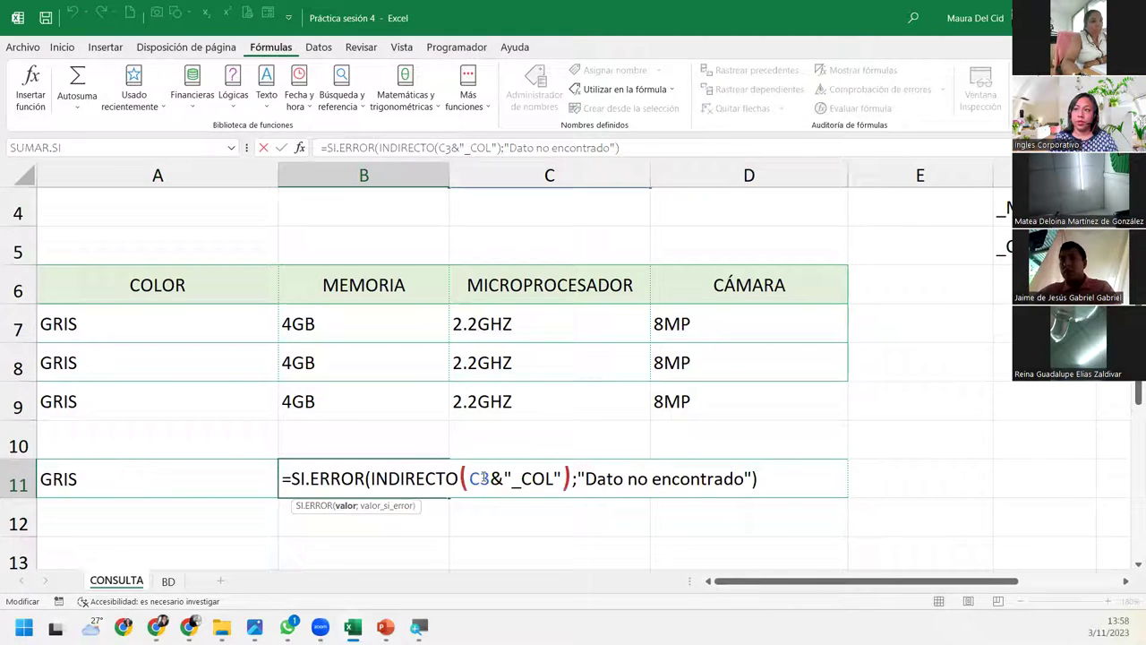
{"action": "double_click", "coordinate": [481, 478]}
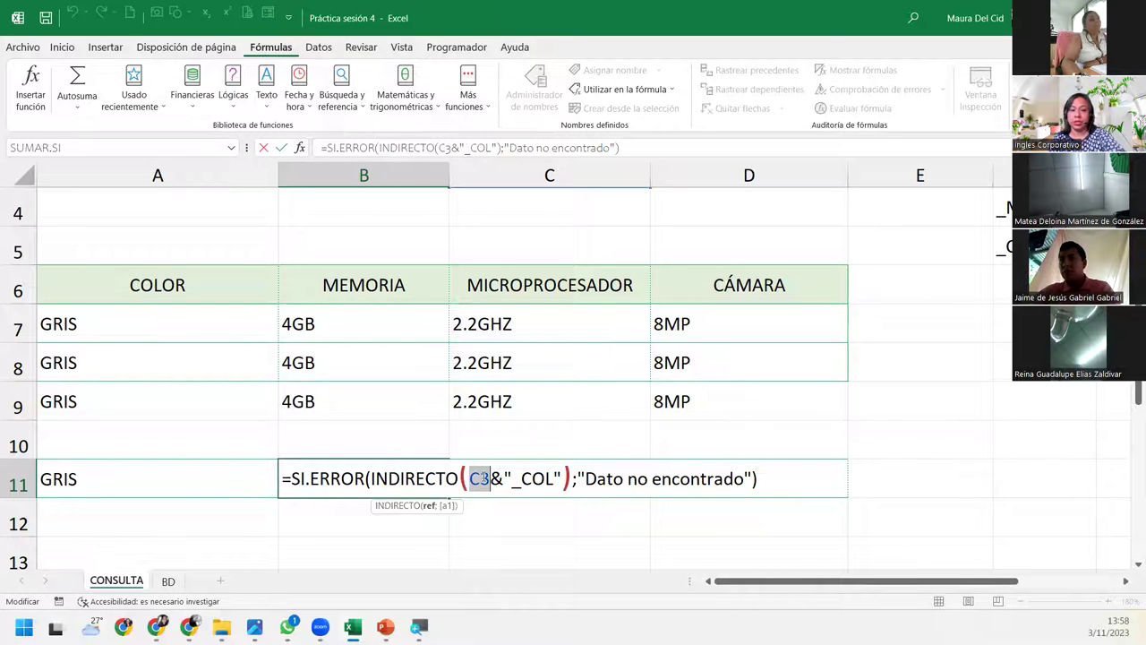
{"action": "key", "text": "Escape"}
{"action": "double_click", "coordinate": [609, 478]}
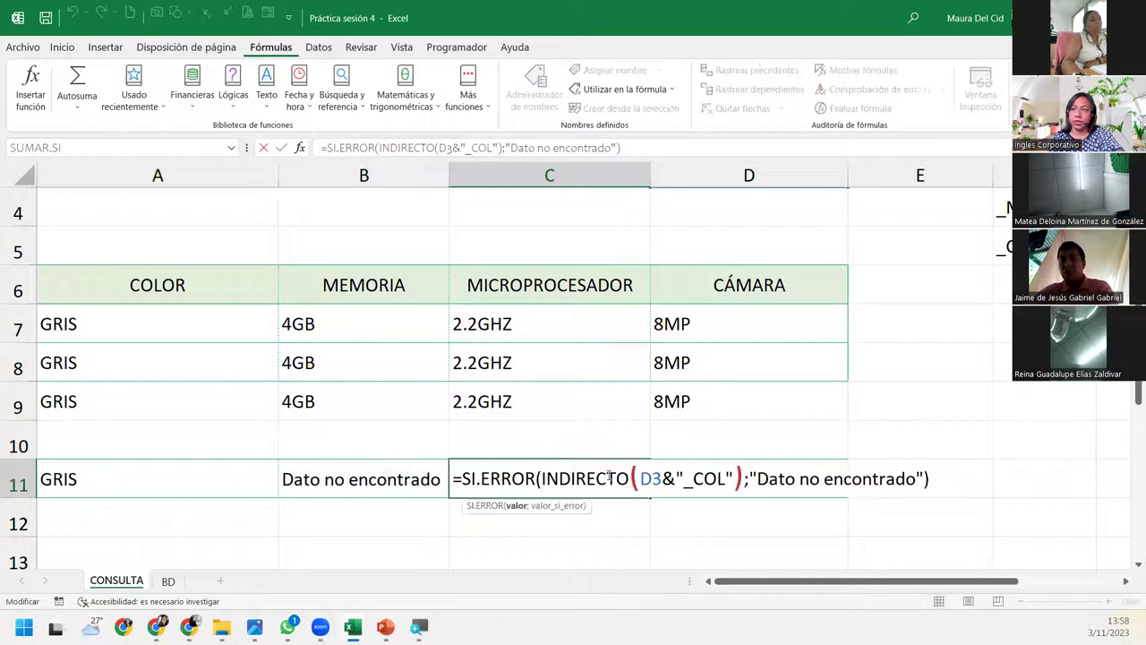
{"action": "double_click", "coordinate": [653, 479]}
{"action": "key", "text": "Escape"}
{"action": "double_click", "coordinate": [811, 466]}
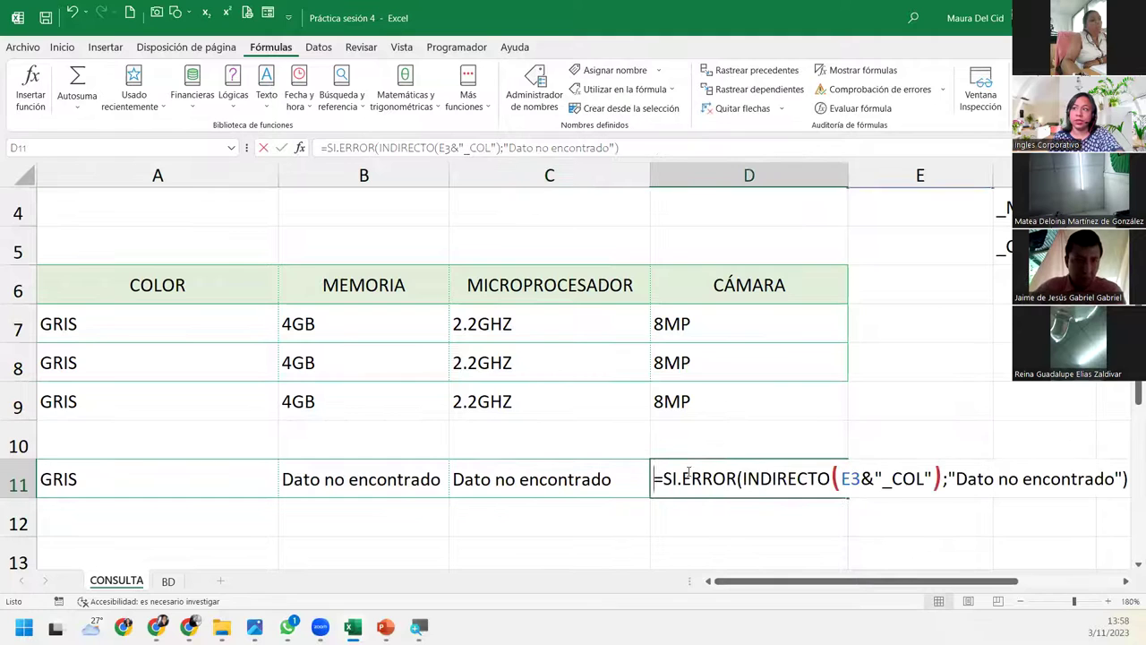
{"action": "double_click", "coordinate": [843, 479]}
{"action": "key", "text": "Escape"}
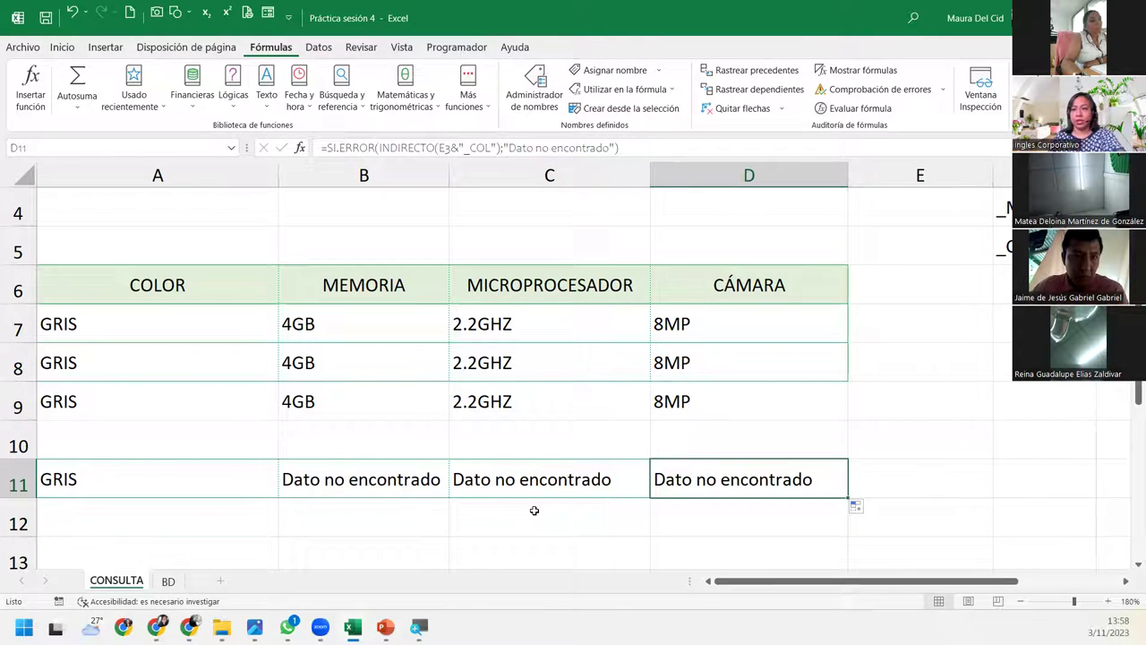
Recheck B11's formula unchanged, then select row 11 and bring up its context menu
{"action": "double_click", "coordinate": [322, 479]}
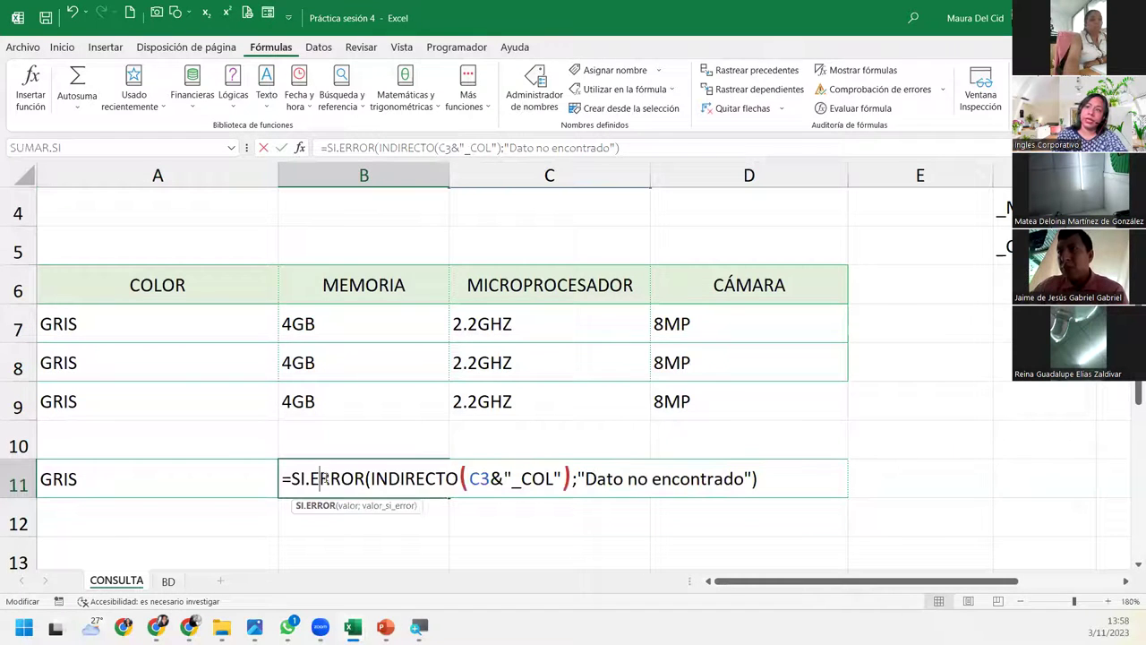
{"action": "double_click", "coordinate": [479, 479]}
{"action": "left_click", "coordinate": [546, 479]}
{"action": "key", "text": "ctrl+Return"}
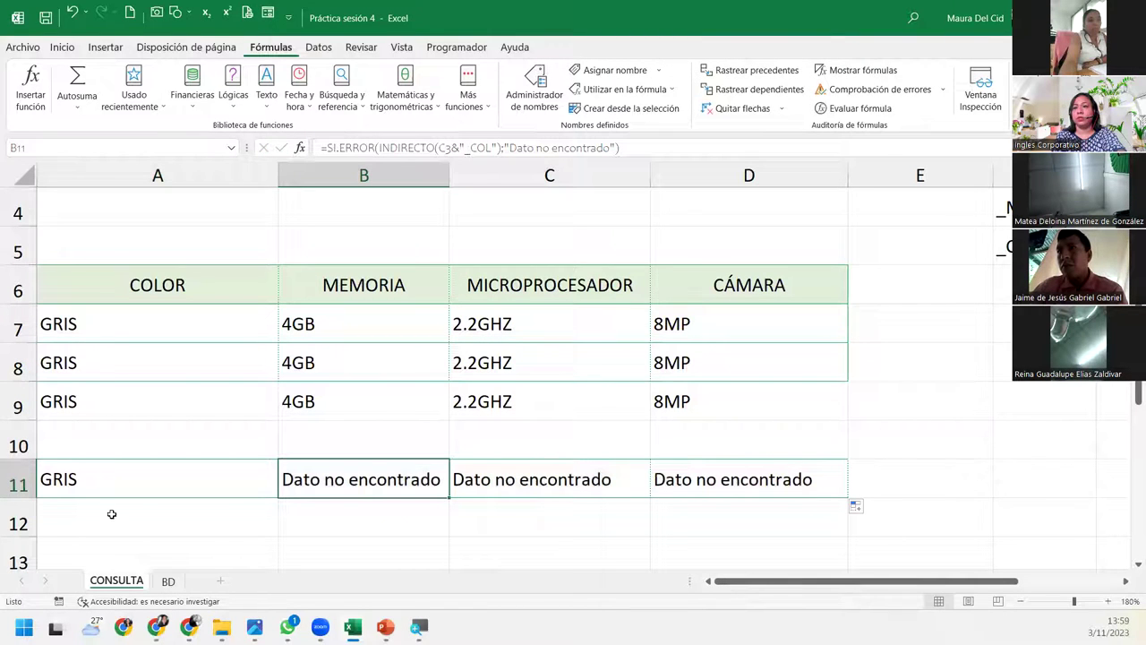
{"action": "left_click", "coordinate": [26, 486]}
{"action": "right_click", "coordinate": [26, 488]}
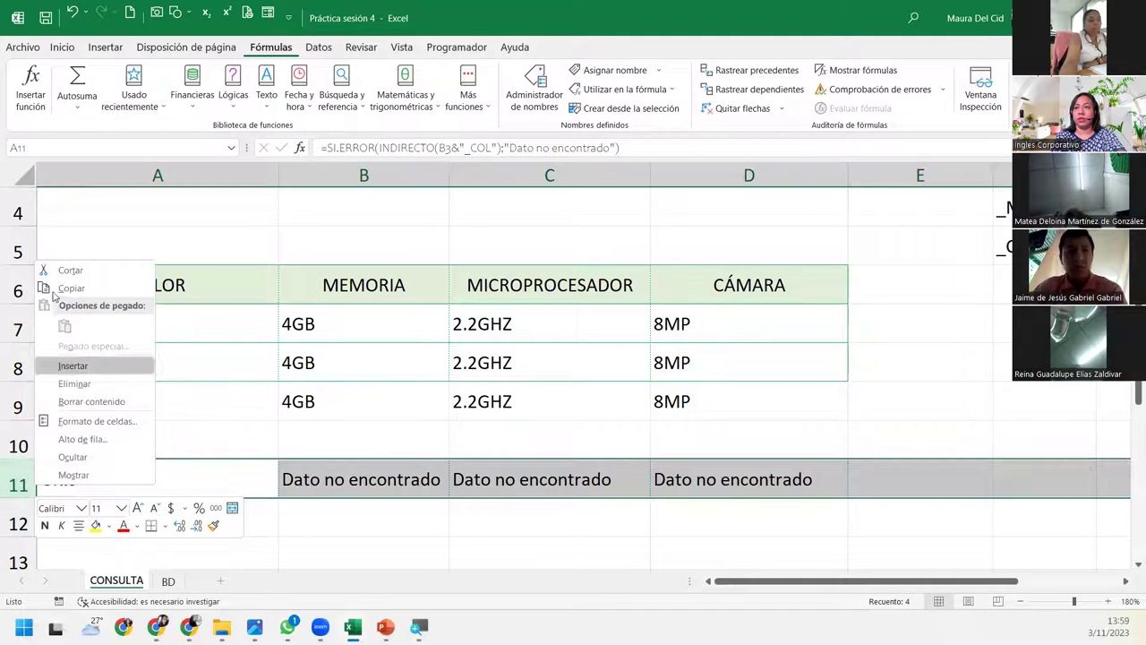
Delete row 11, copy A9's formula into A11 and change its F4 reference to F2
{"action": "left_click", "coordinate": [74, 383]}
{"action": "left_click", "coordinate": [78, 408]}
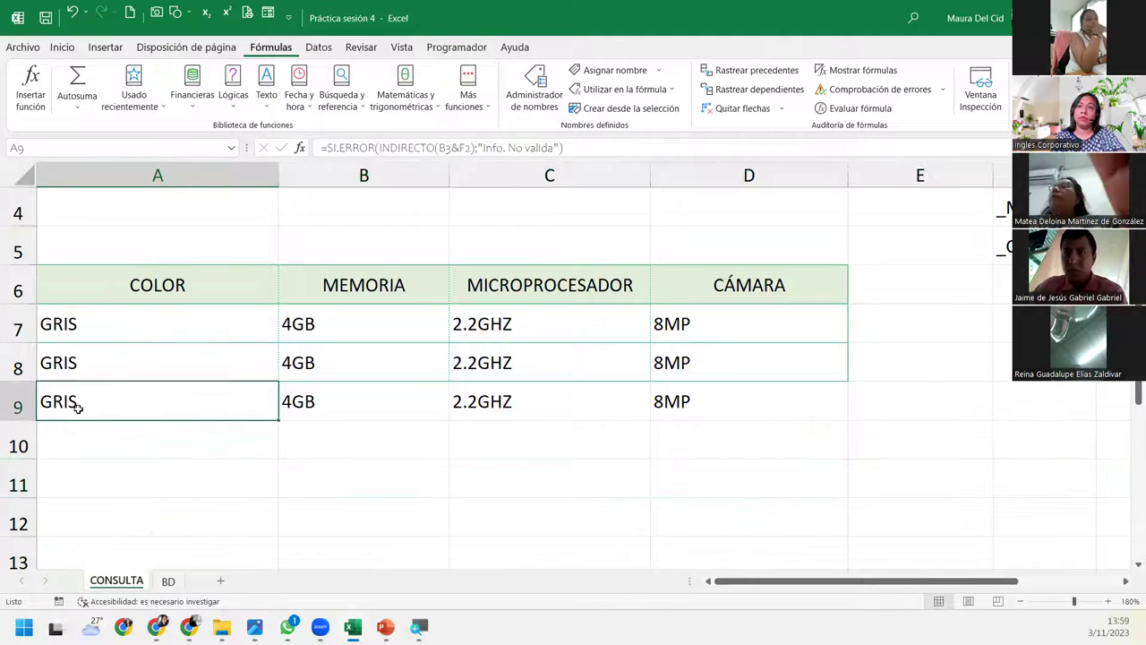
{"action": "mouse_move", "coordinate": [79, 410]}
{"action": "left_mouse_down"}
{"action": "mouse_move", "coordinate": [92, 401]}
{"action": "mouse_move", "coordinate": [106, 502]}
{"action": "mouse_move", "coordinate": [126, 484]}
{"action": "left_mouse_up"}
{"action": "double_click", "coordinate": [193, 478]}
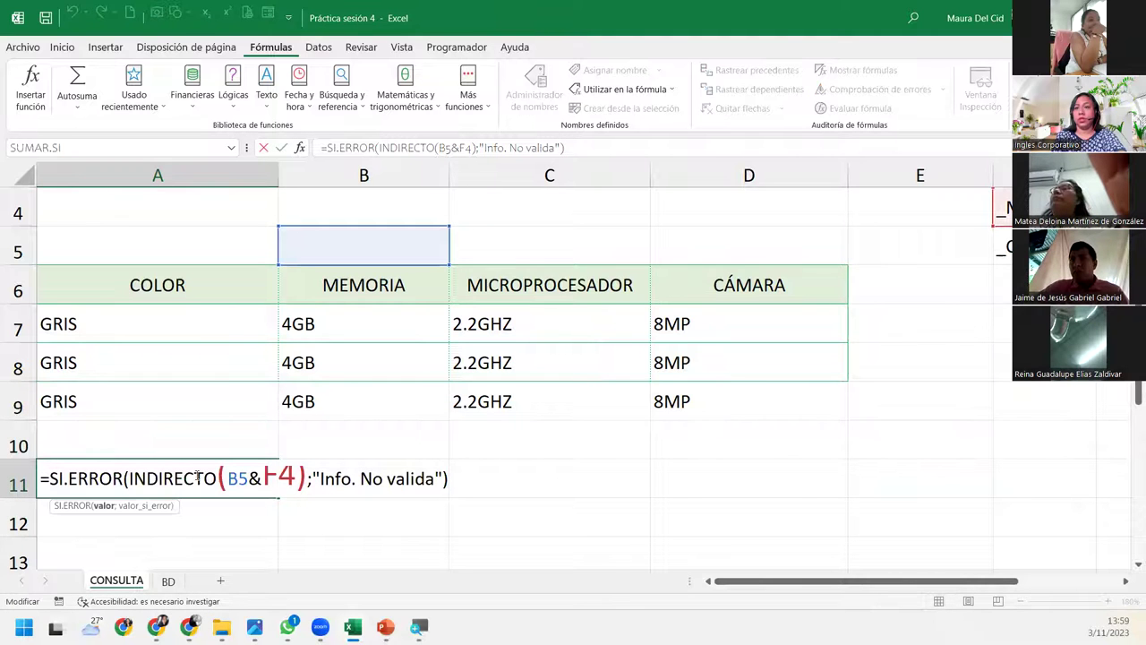
{"action": "left_click", "coordinate": [271, 478]}
{"action": "key", "text": "F2"}
{"action": "key", "text": "Up"}
{"action": "key", "text": "Up"}
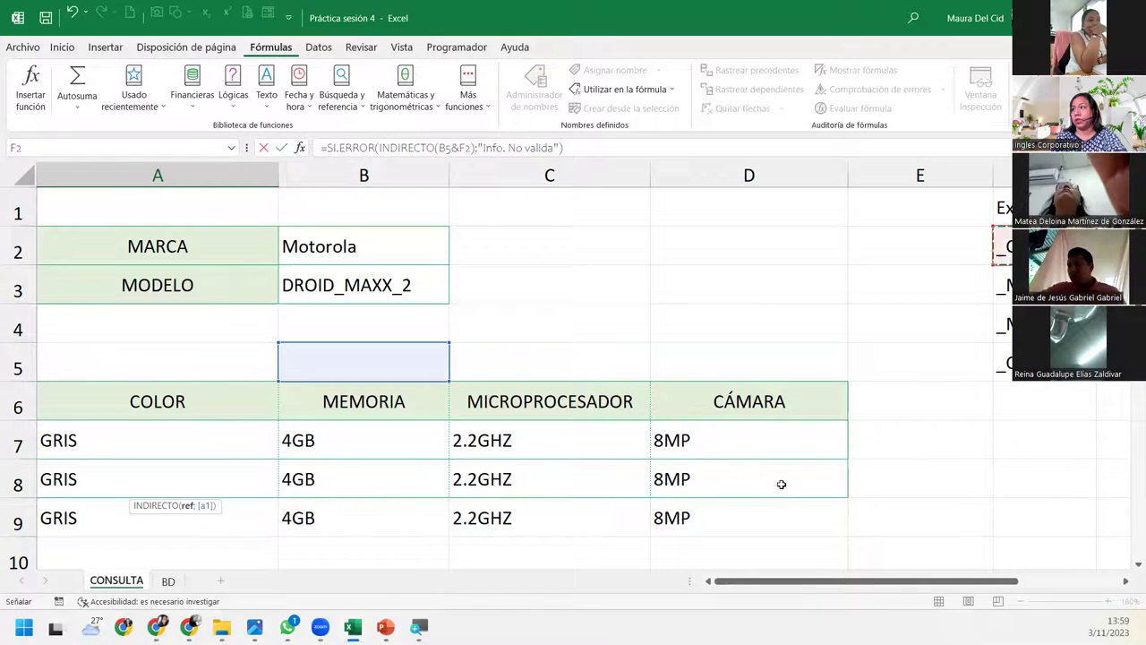
{"action": "key", "text": "Return"}
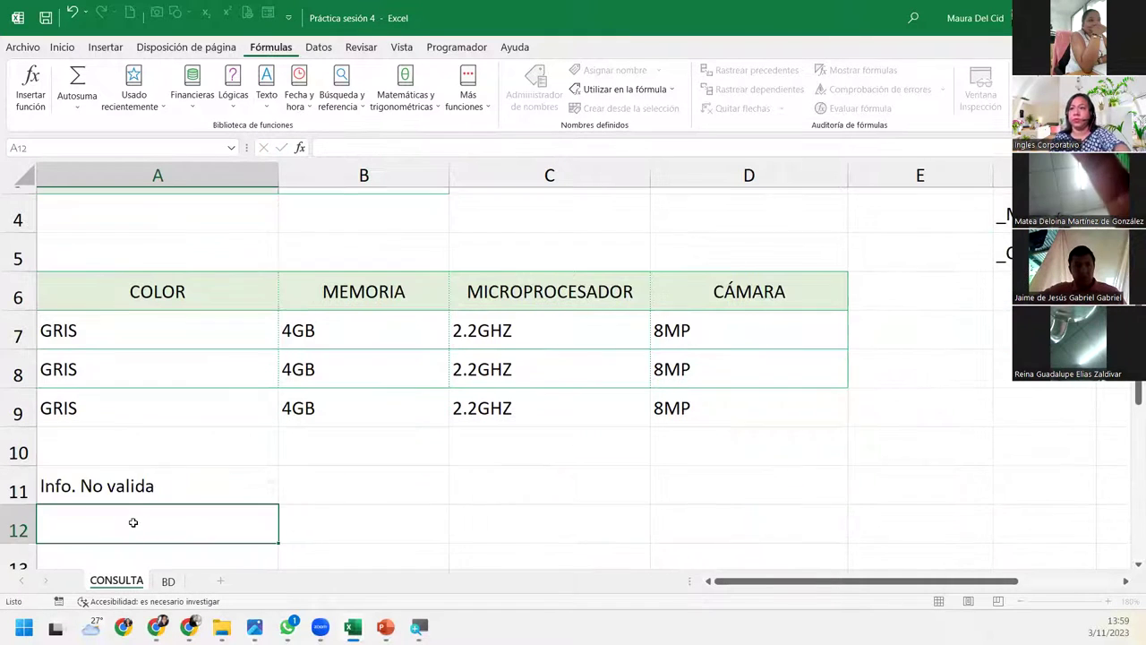
Point A11's formula at model cell B3 so it shows GRIS
{"action": "double_click", "coordinate": [141, 481]}
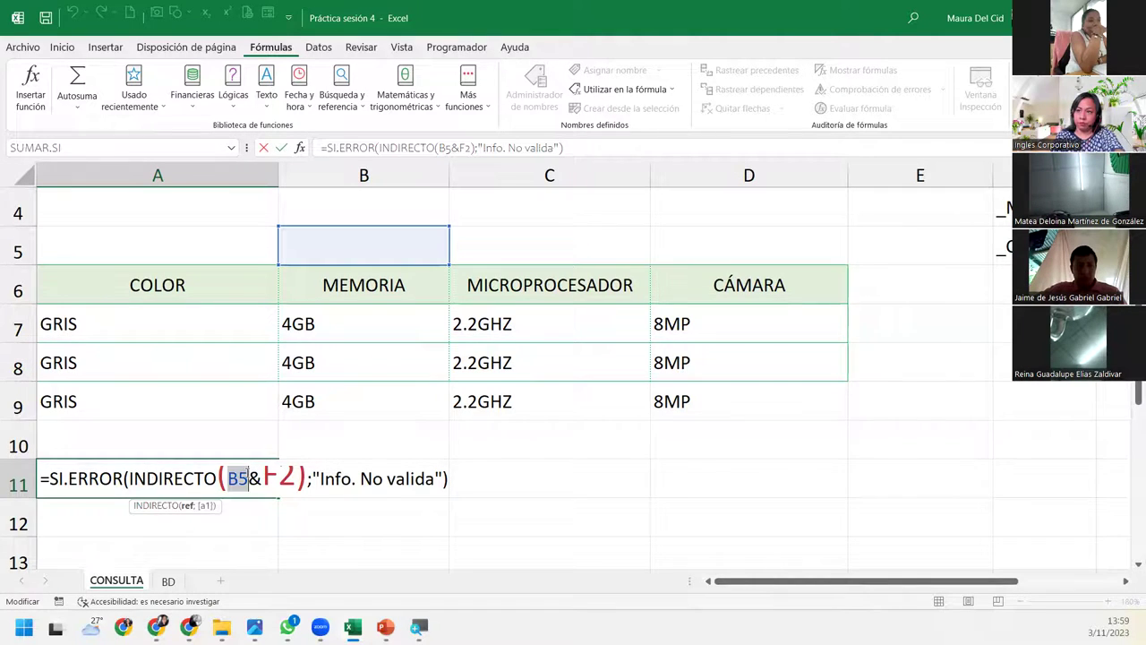
{"action": "scroll", "coordinate": [295, 430], "scroll_direction": "up", "scroll_amount": 1}
{"action": "left_click", "coordinate": [341, 281]}
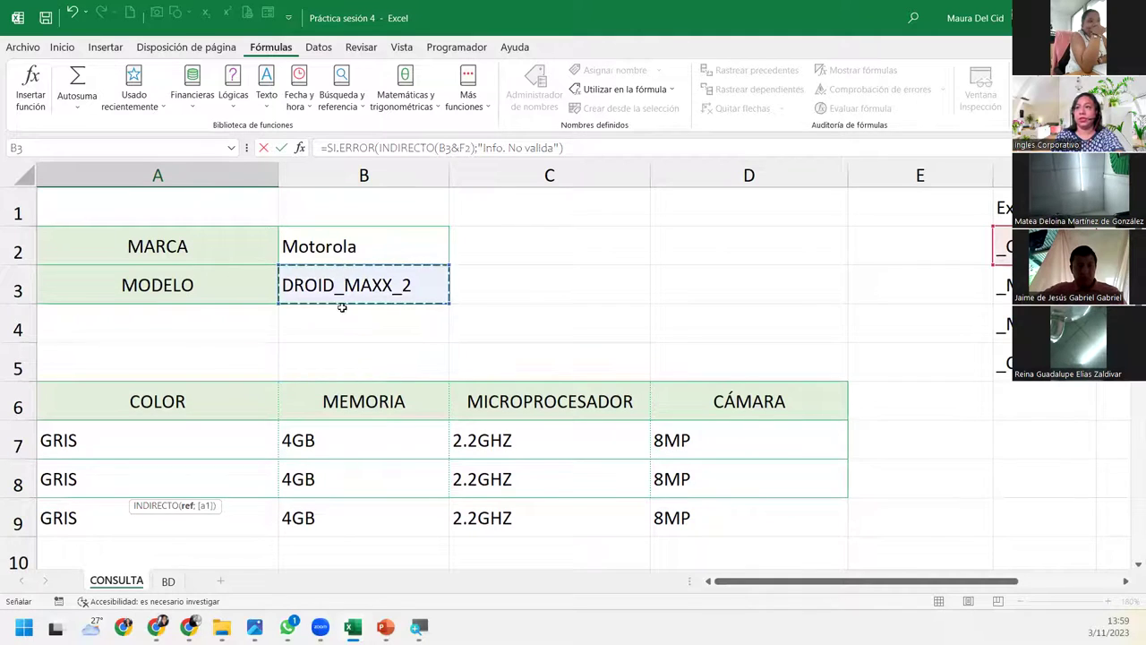
{"action": "key", "text": "Return"}
{"action": "scroll", "coordinate": [217, 412], "scroll_direction": "down", "scroll_amount": 5}
{"action": "scroll", "coordinate": [225, 314], "scroll_direction": "up", "scroll_amount": 1}
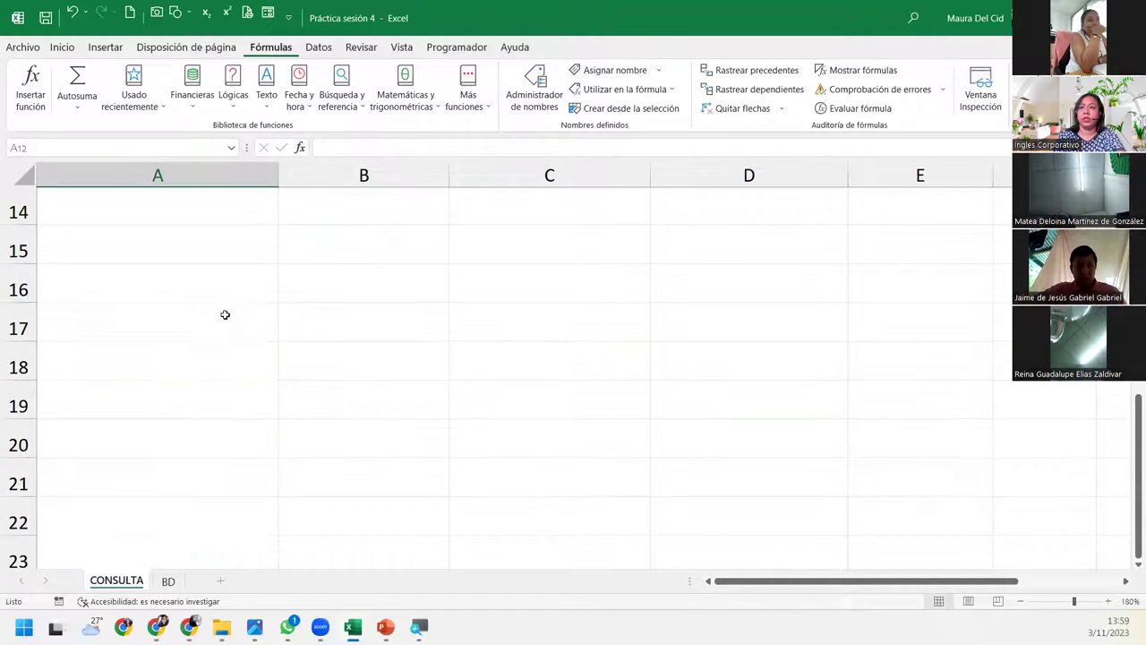
{"action": "scroll", "coordinate": [191, 469], "scroll_direction": "up", "scroll_amount": 3}
{"action": "left_click", "coordinate": [191, 475]}
{"action": "double_click", "coordinate": [192, 476]}
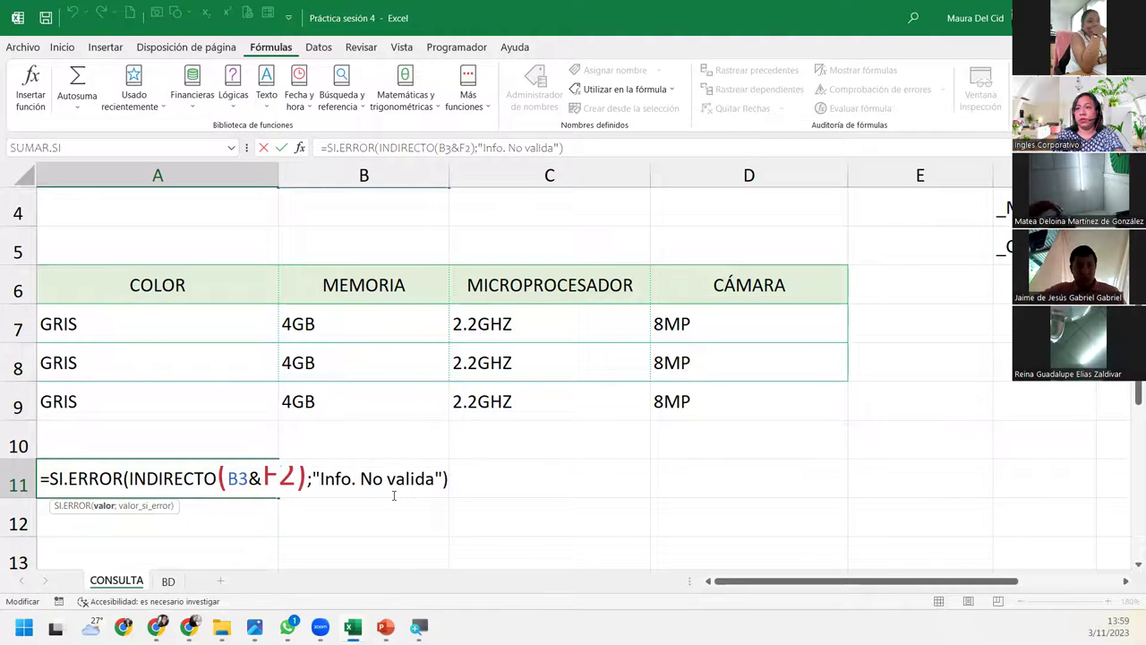
{"action": "key", "text": "Escape"}
Fill A11's formula across to D11 and inspect the B11, C11 and D11 formulas
{"action": "left_click", "coordinate": [252, 514]}
{"action": "left_click", "coordinate": [258, 484]}
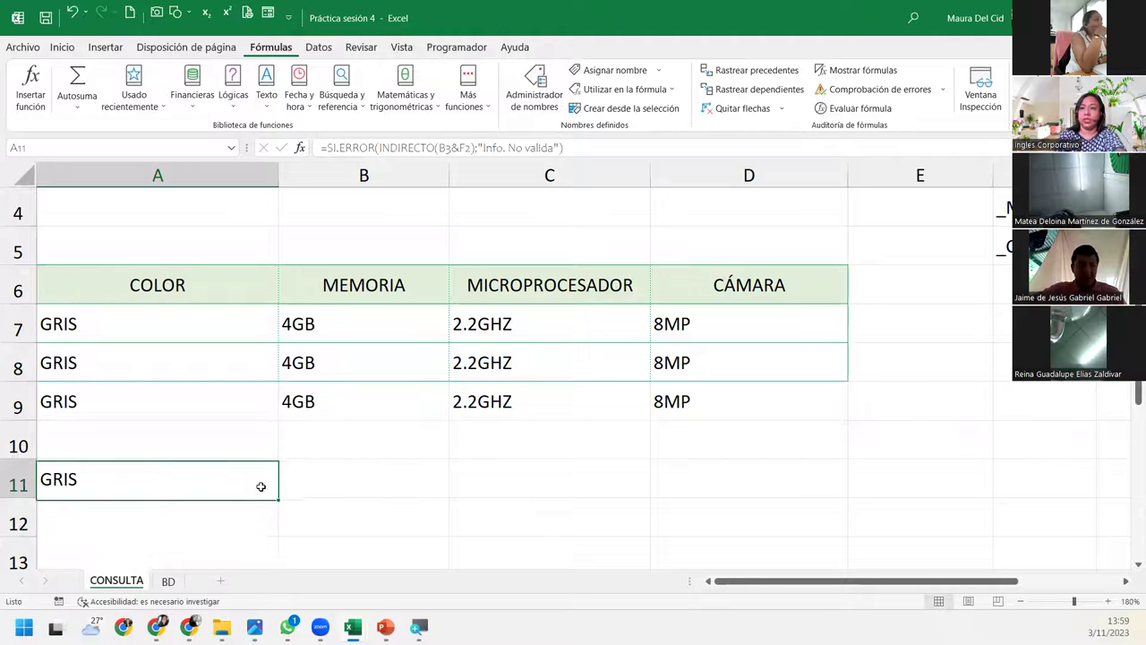
{"action": "left_click_drag", "start_coordinate": [277, 497], "coordinate": [791, 475]}
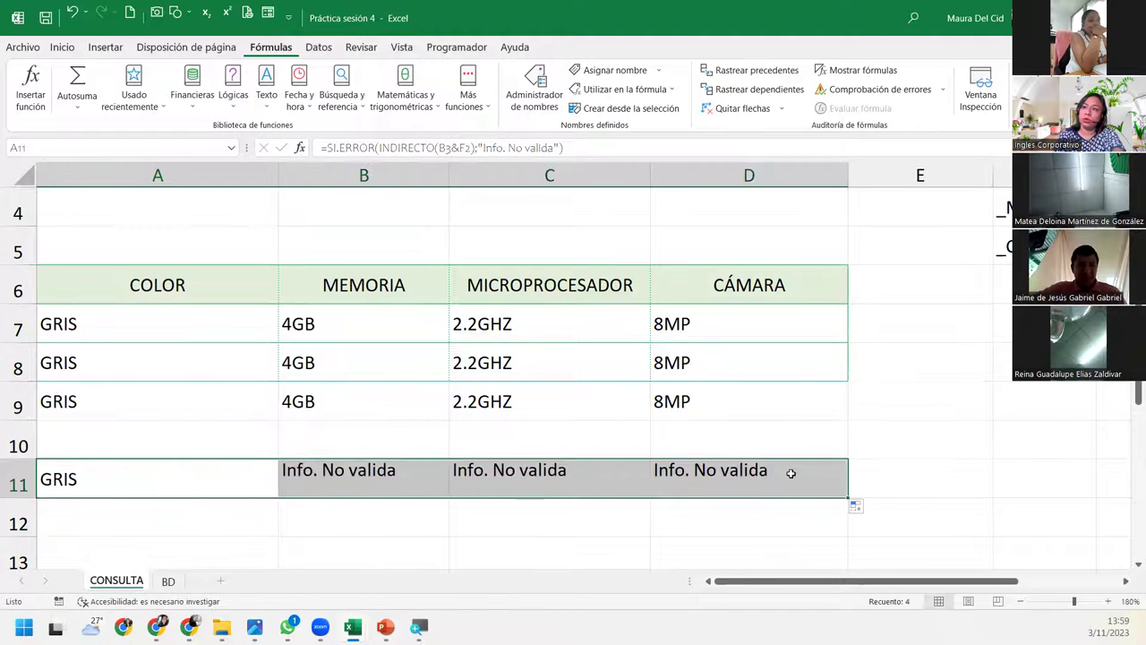
{"action": "double_click", "coordinate": [356, 471]}
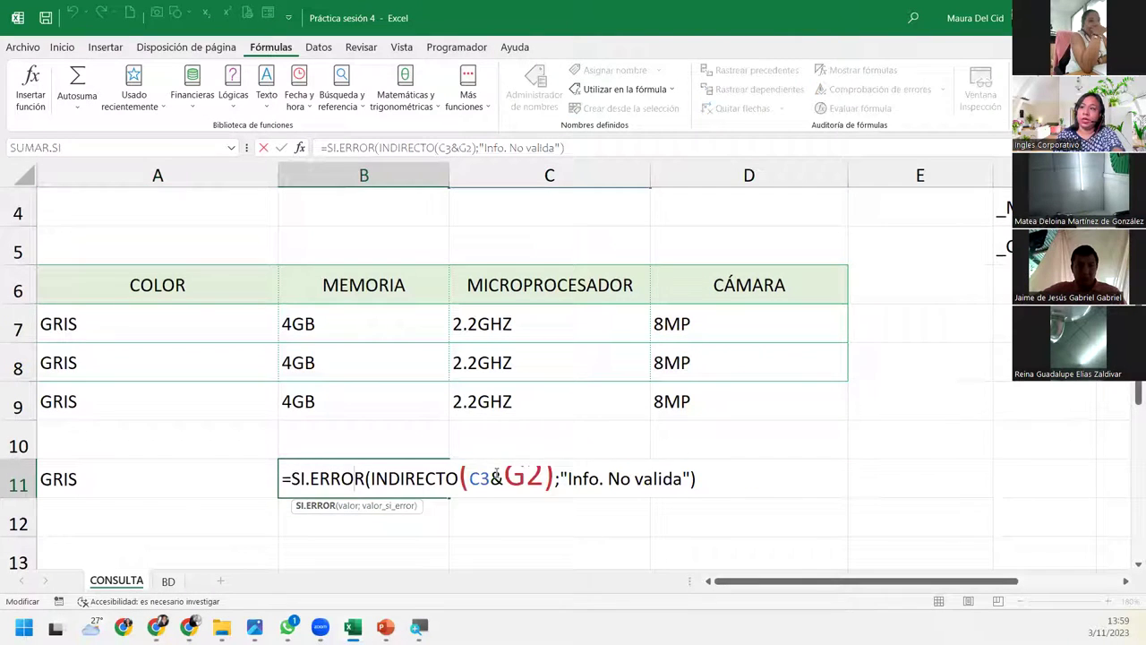
{"action": "double_click", "coordinate": [527, 476]}
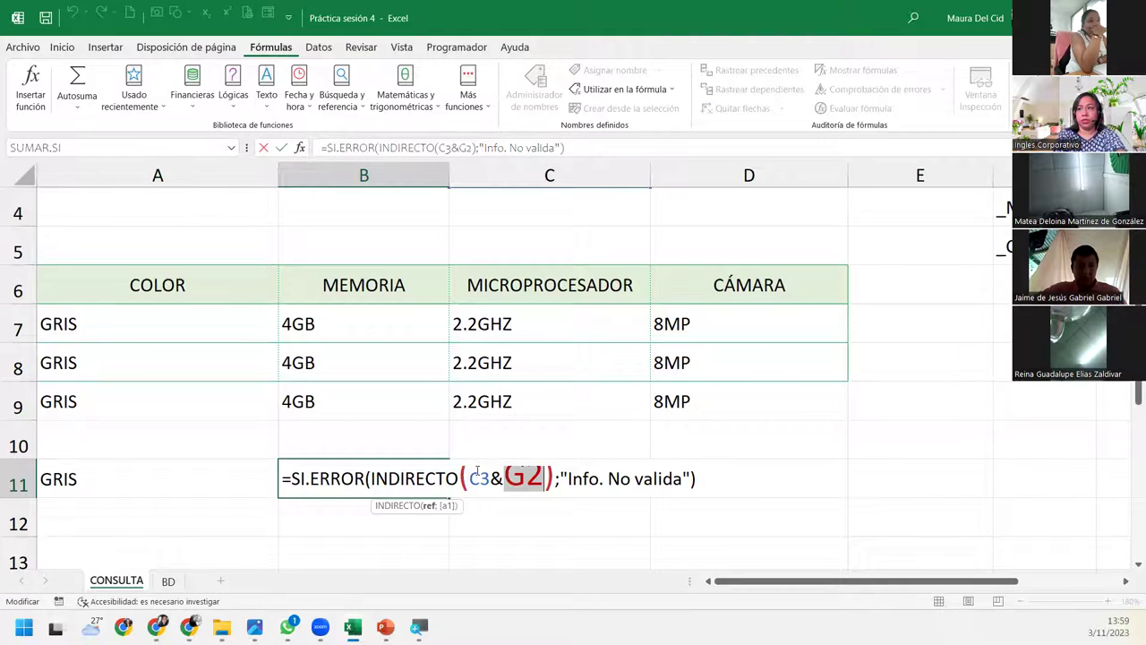
{"action": "key", "text": "Escape"}
{"action": "double_click", "coordinate": [558, 476]}
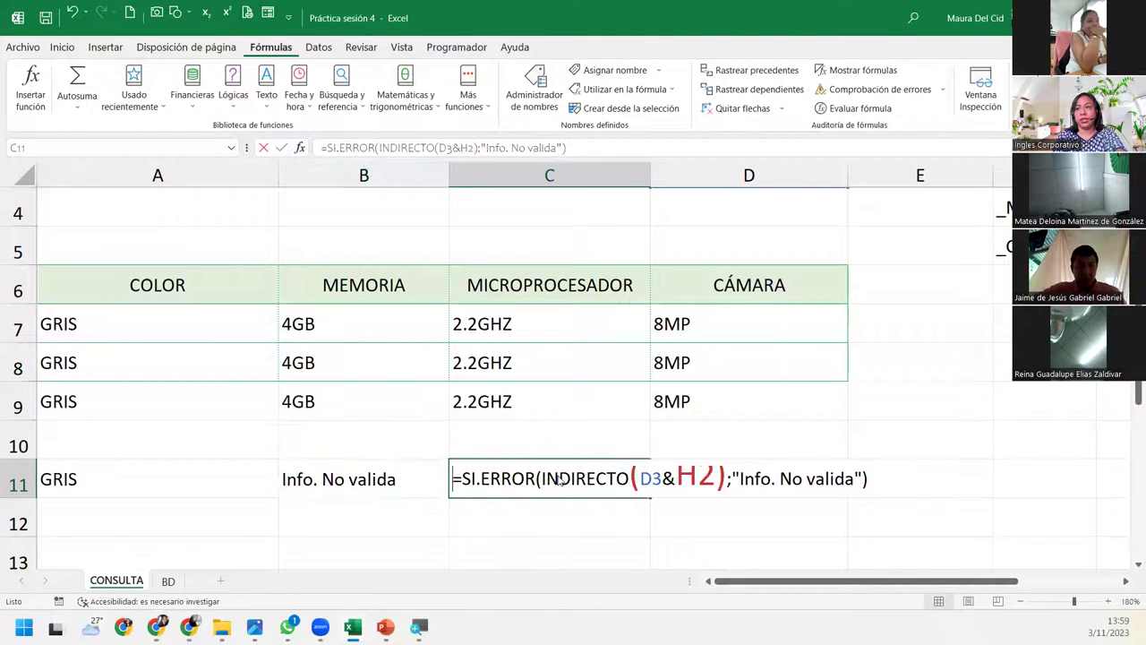
{"action": "key", "text": "Escape"}
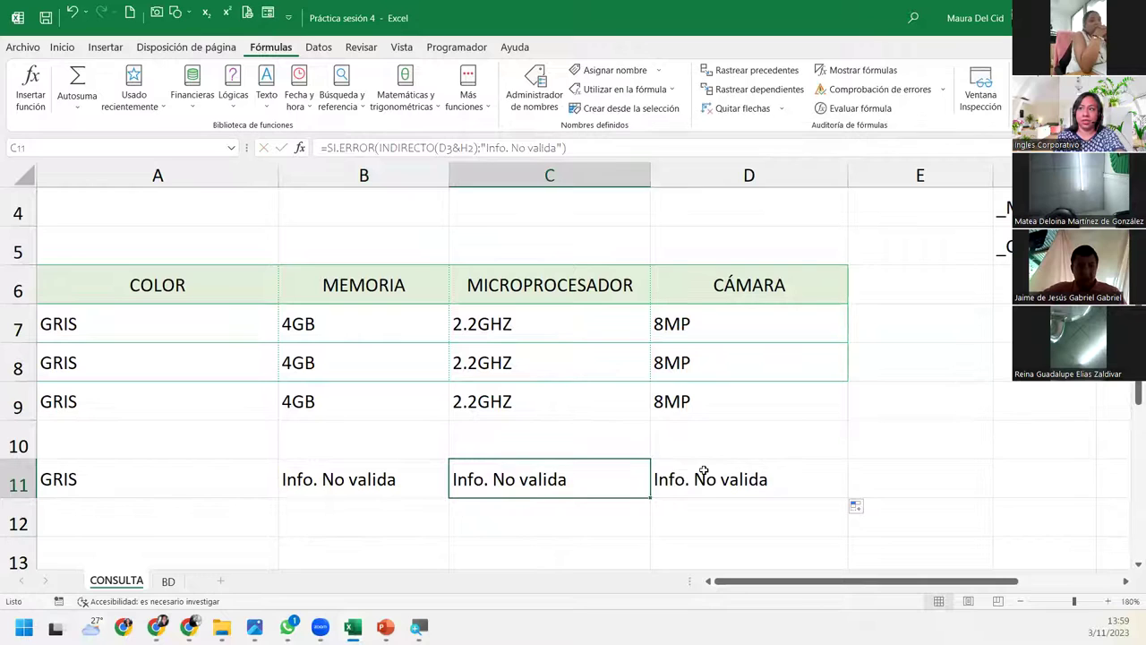
{"action": "double_click", "coordinate": [795, 477]}
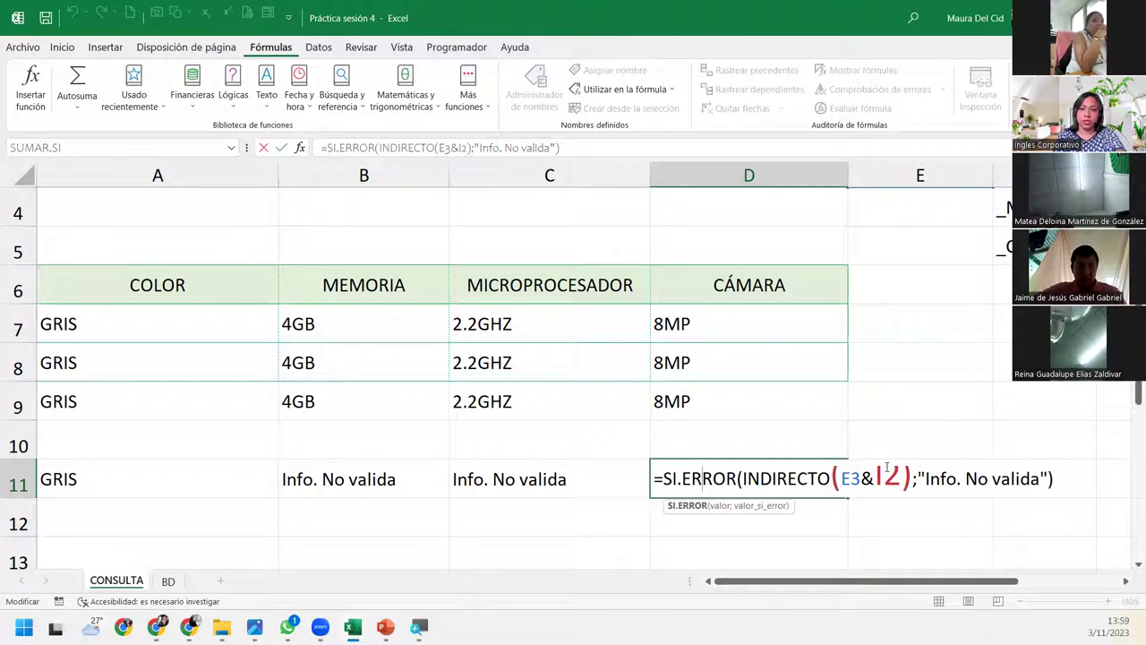
{"action": "key", "text": "Escape"}
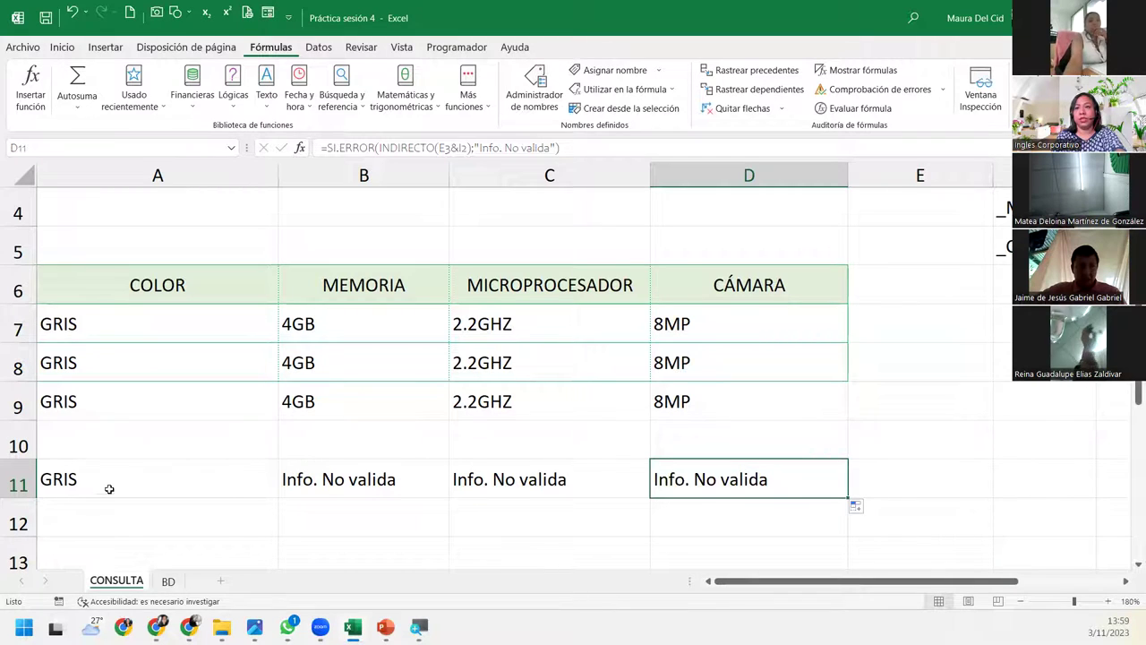
Delete test row 11, leaving the spec table in rows 7–9
{"action": "left_click", "coordinate": [20, 482]}
{"action": "right_click", "coordinate": [19, 482]}
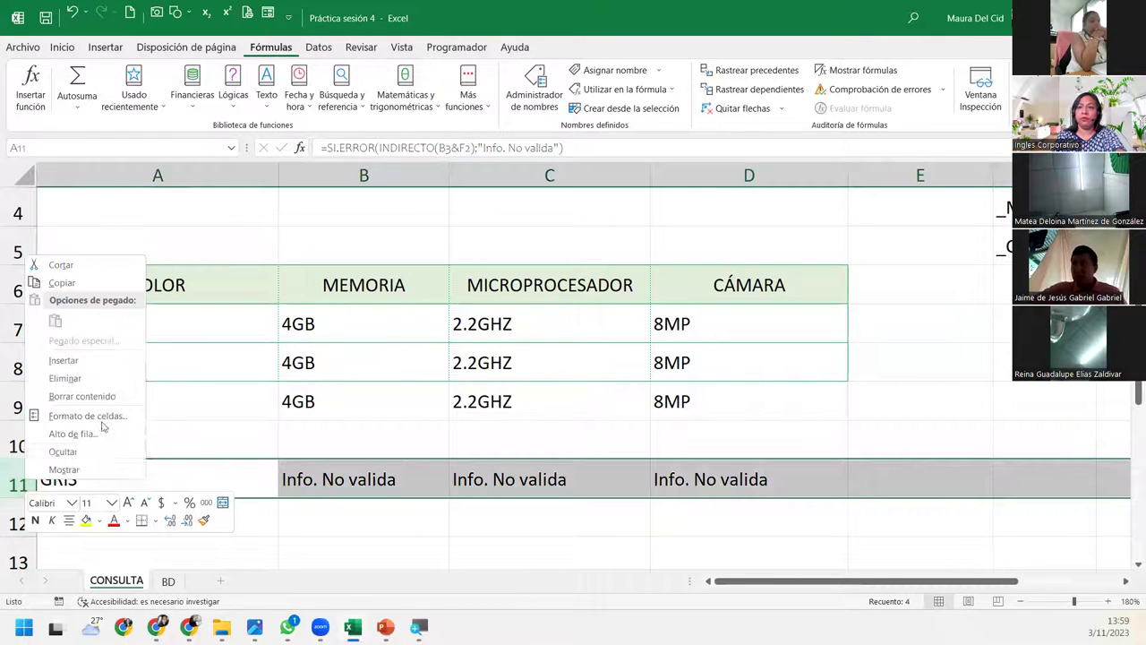
{"action": "left_click", "coordinate": [111, 374]}
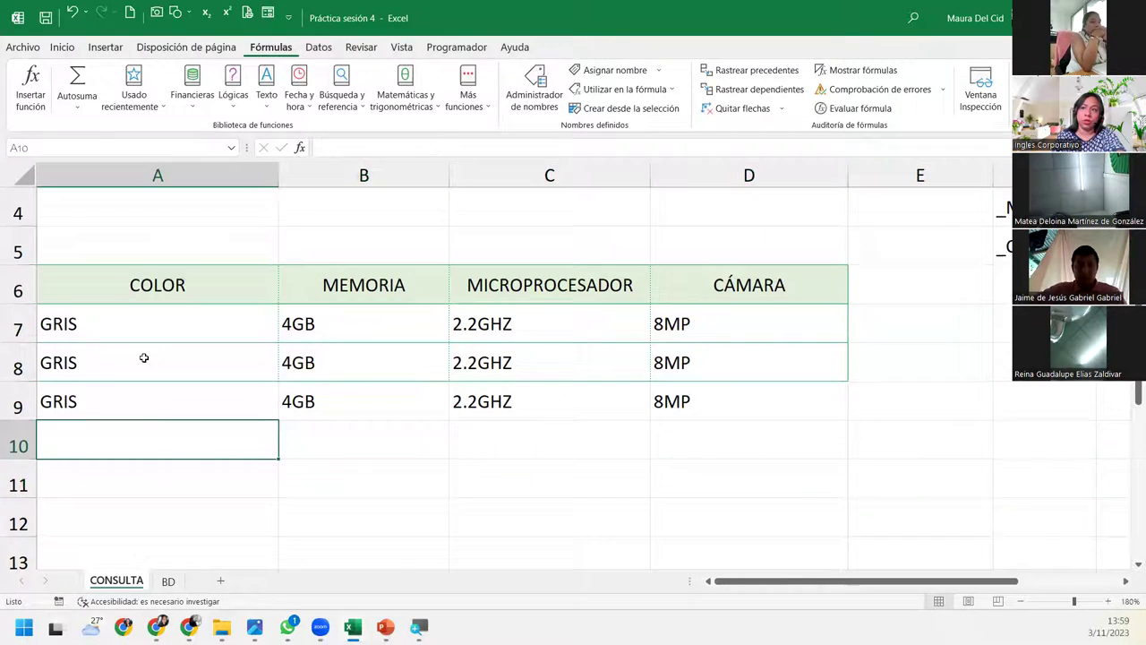
{"action": "left_click", "coordinate": [143, 358]}
Save the workbook with the Motorola DROID_MAXX_2 spec table
{"action": "left_click", "coordinate": [145, 325]}
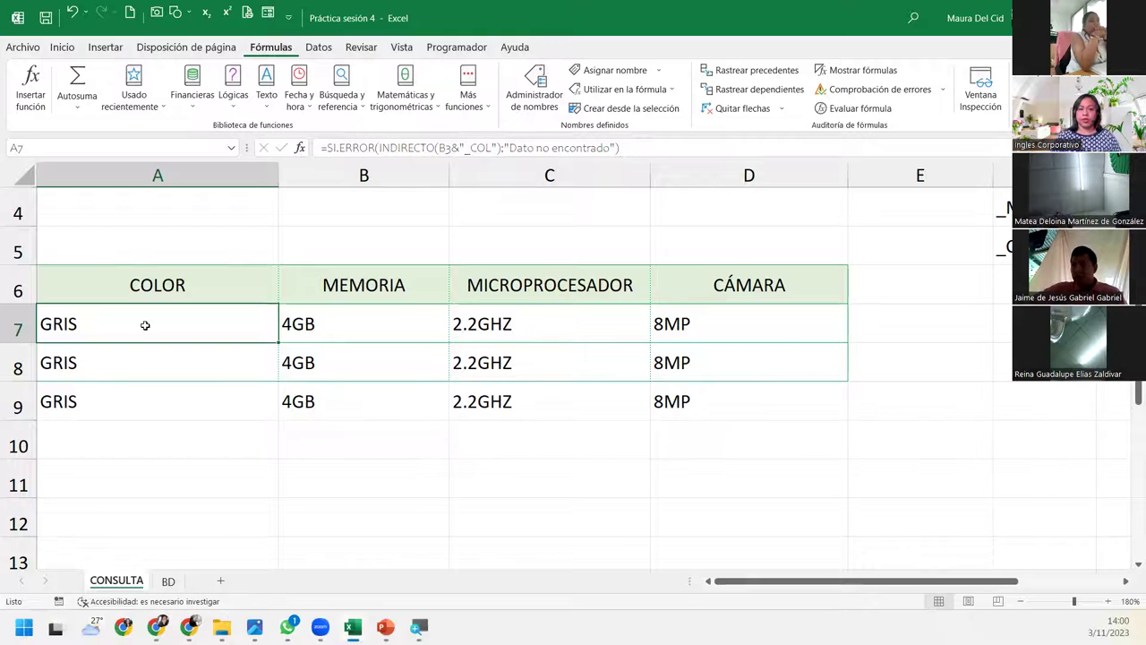
{"action": "scroll", "coordinate": [344, 333], "scroll_direction": "up", "scroll_amount": 1}
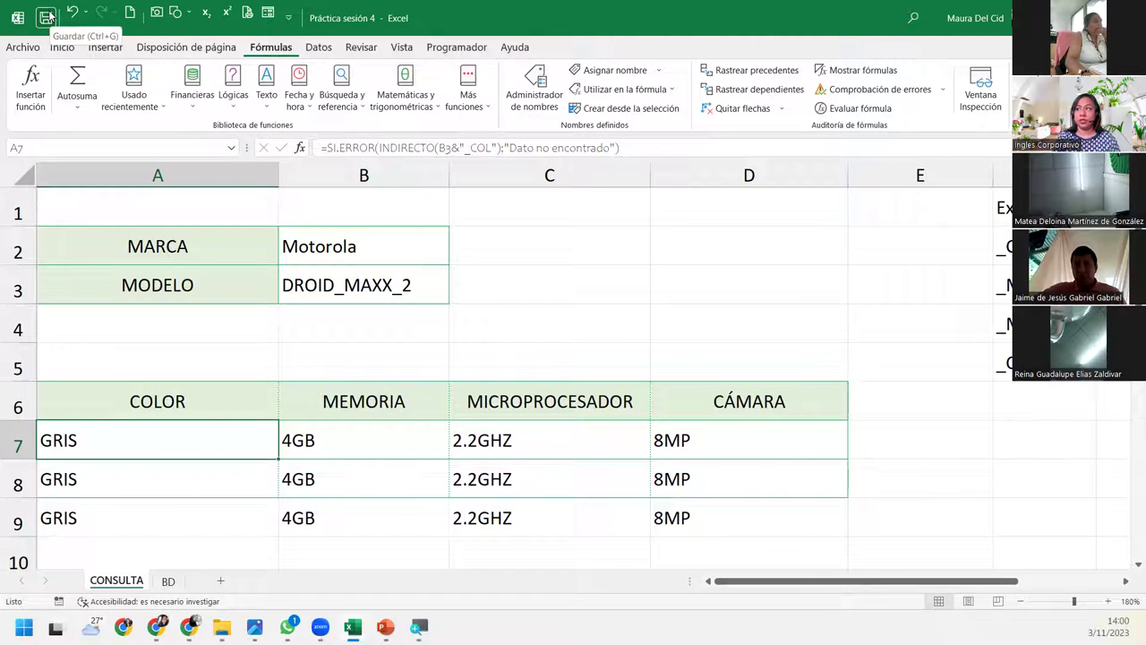
{"action": "left_click", "coordinate": [49, 15]}
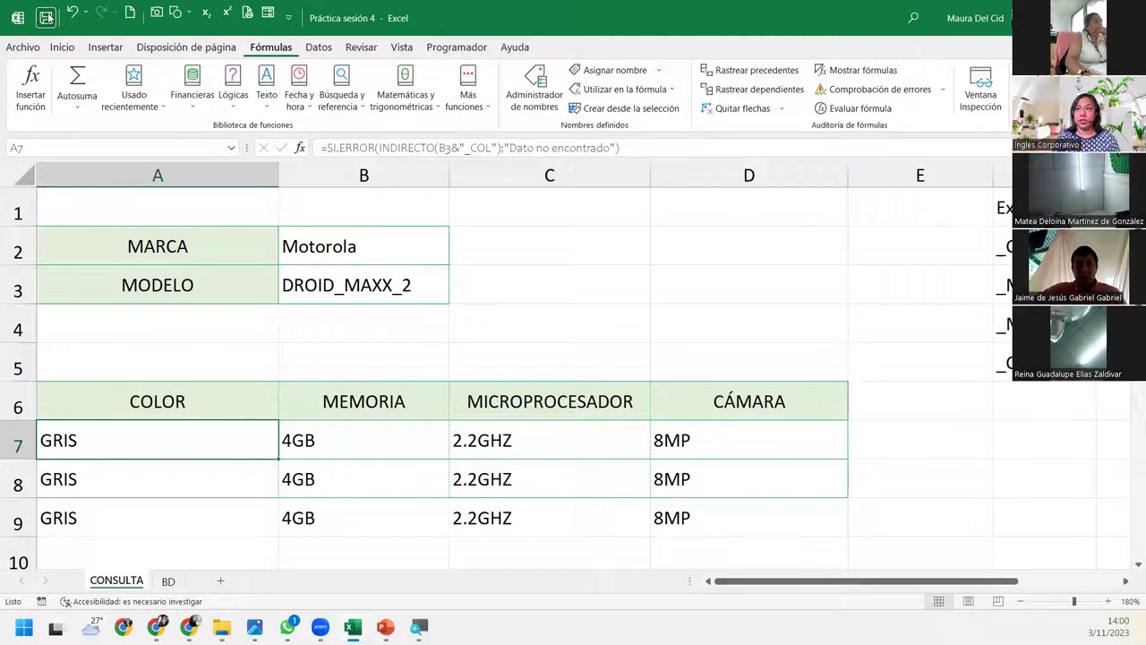
Start Guardar como in prácticas desarrolladas, naming the copy 'Práctica sesión 4 - su nombre'
{"action": "left_click", "coordinate": [18, 48]}
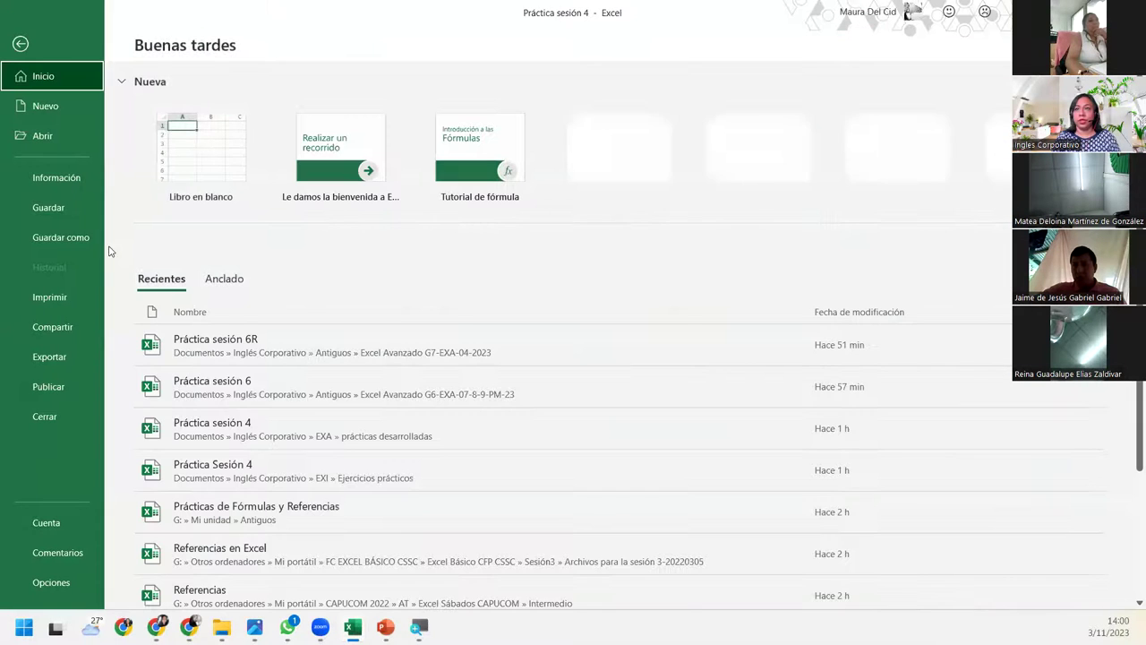
{"action": "left_click", "coordinate": [89, 240]}
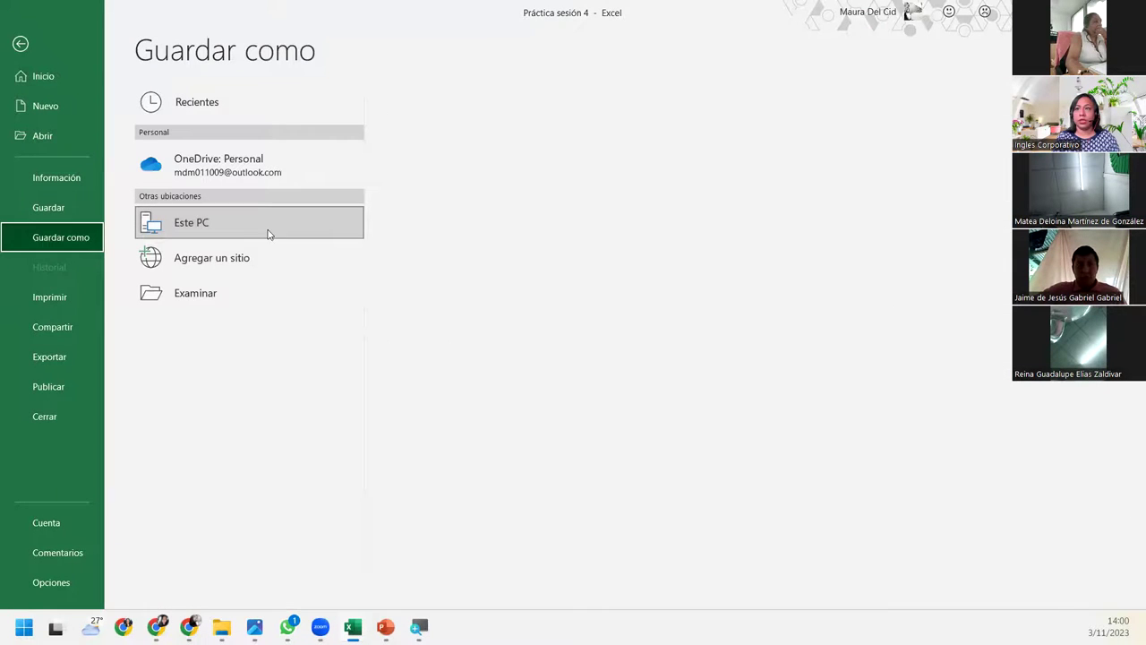
{"action": "left_click", "coordinate": [204, 304]}
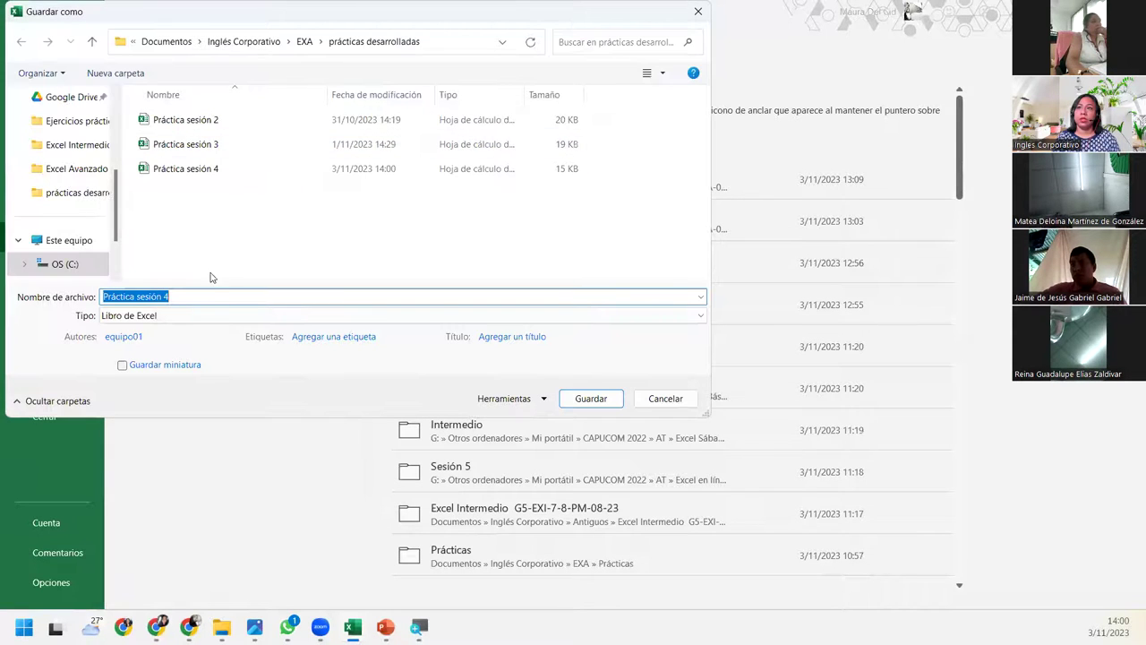
{"action": "left_click", "coordinate": [206, 296]}
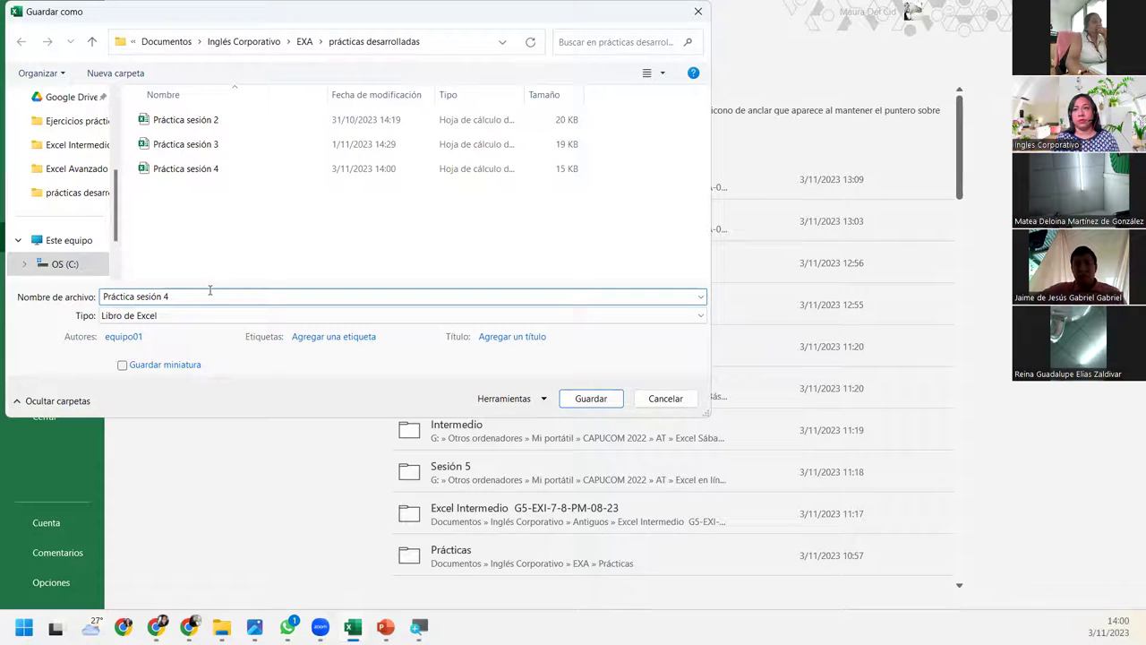
{"action": "type", "text": "- su nombre"}
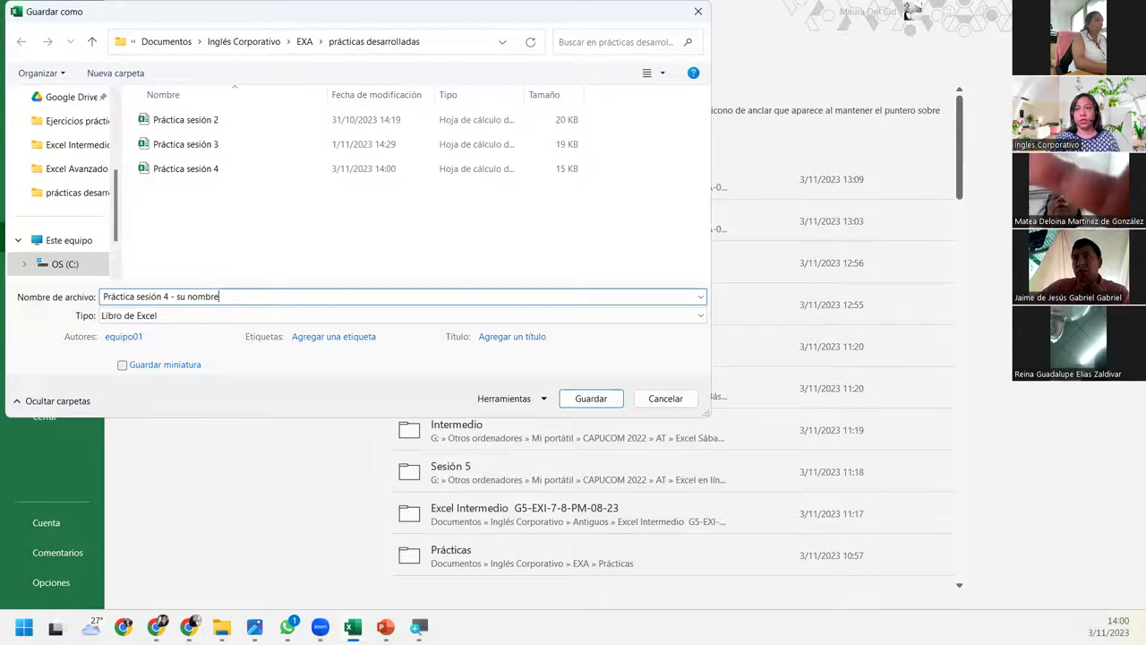
Save the copy as 'Práctica sesión 4 - su nombre'
{"action": "key", "text": "Return"}
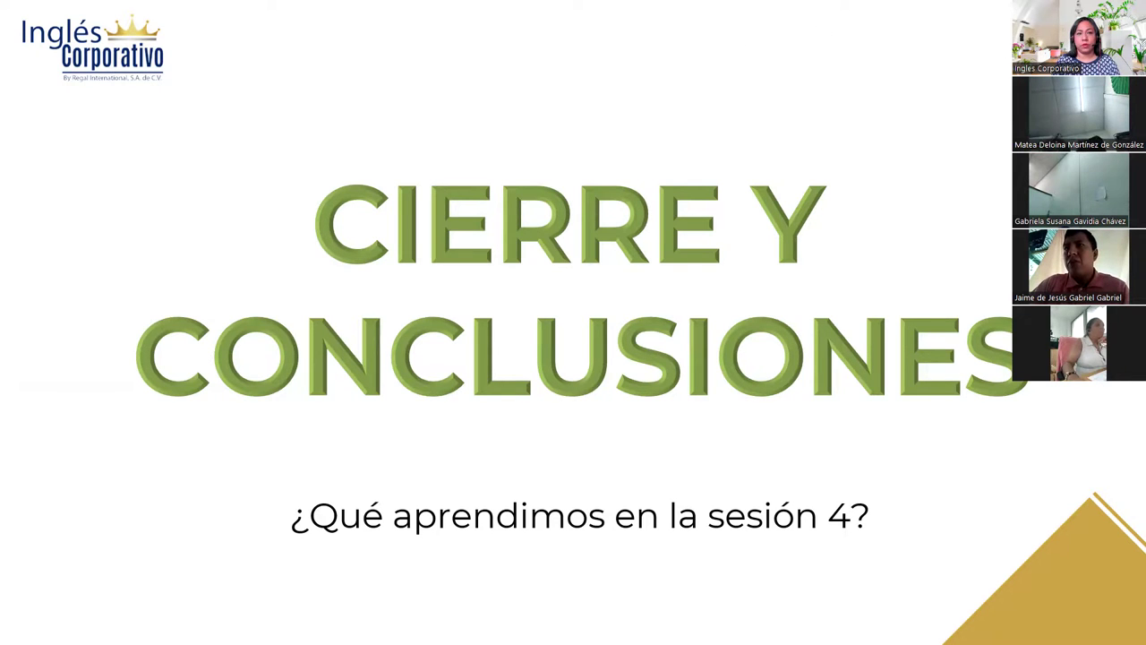
{"action": "key", "text": "alt+Tab"}
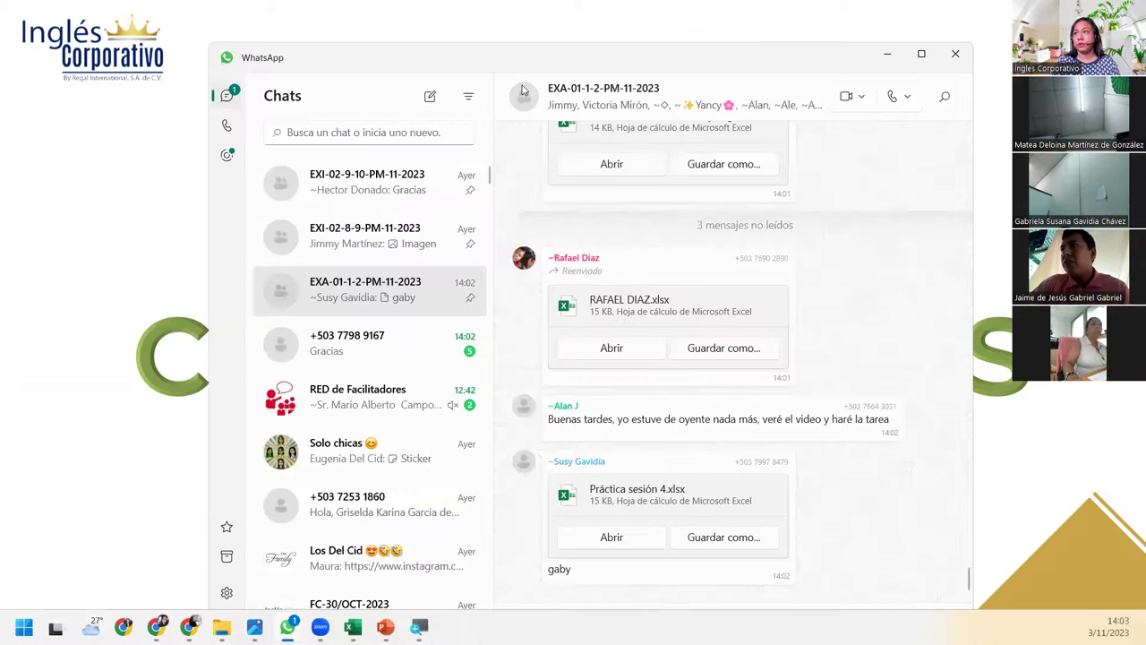
{"action": "double_click", "coordinate": [635, 62]}
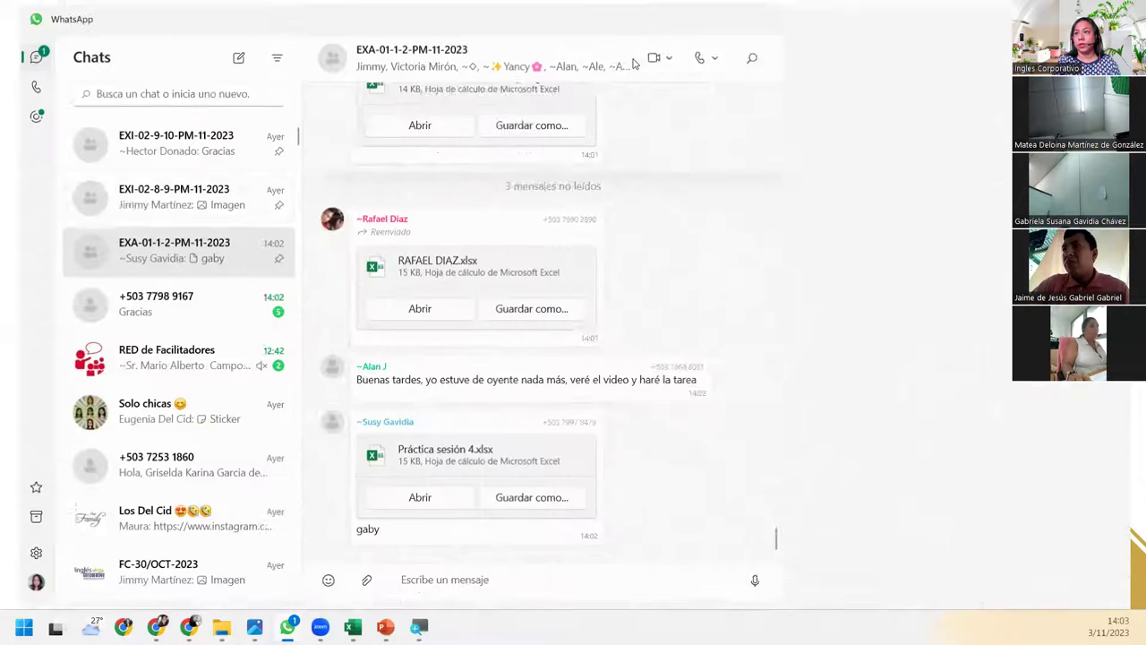
{"action": "left_click", "coordinate": [382, 591]}
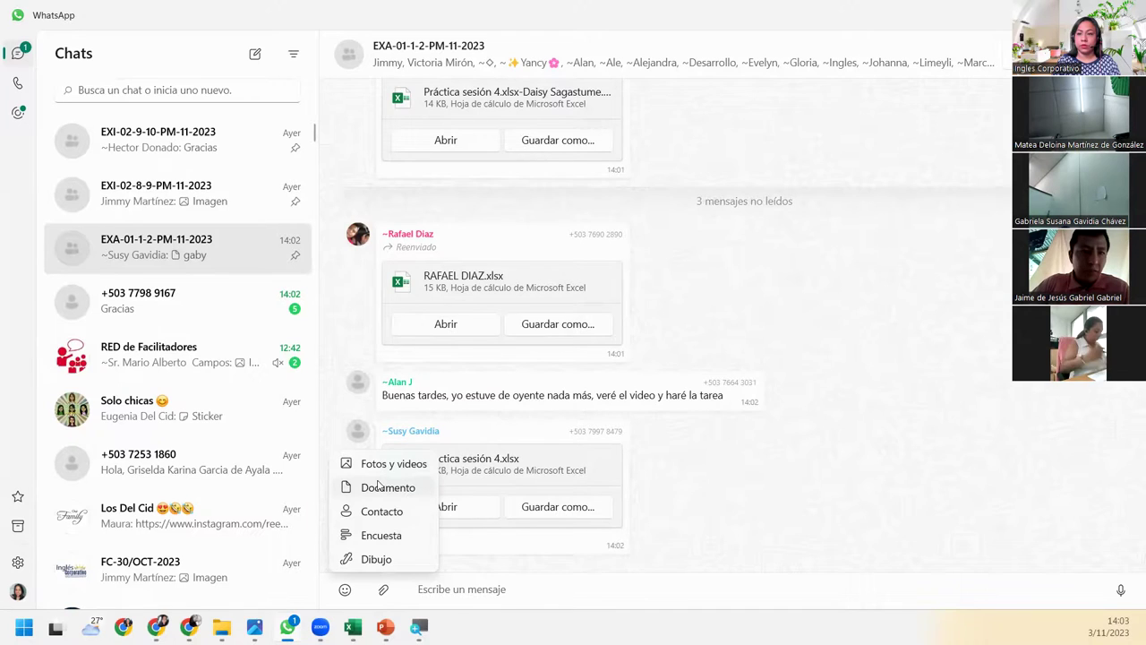
{"action": "key", "text": "Escape"}
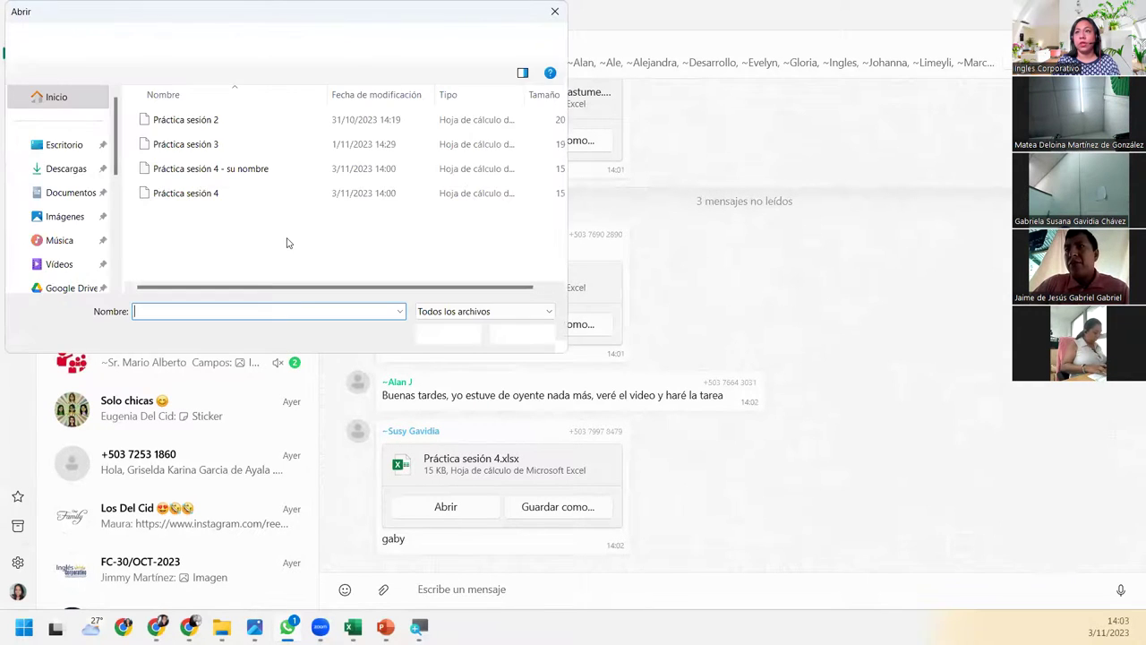
{"action": "left_click", "coordinate": [219, 170]}
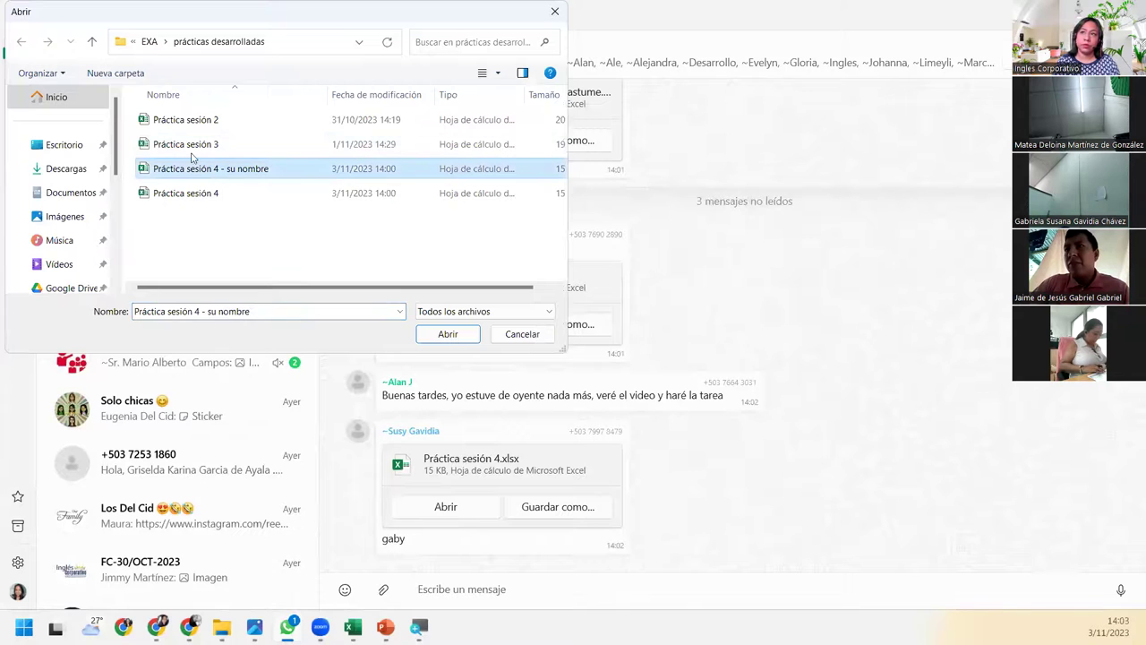
{"action": "left_click", "coordinate": [453, 338]}
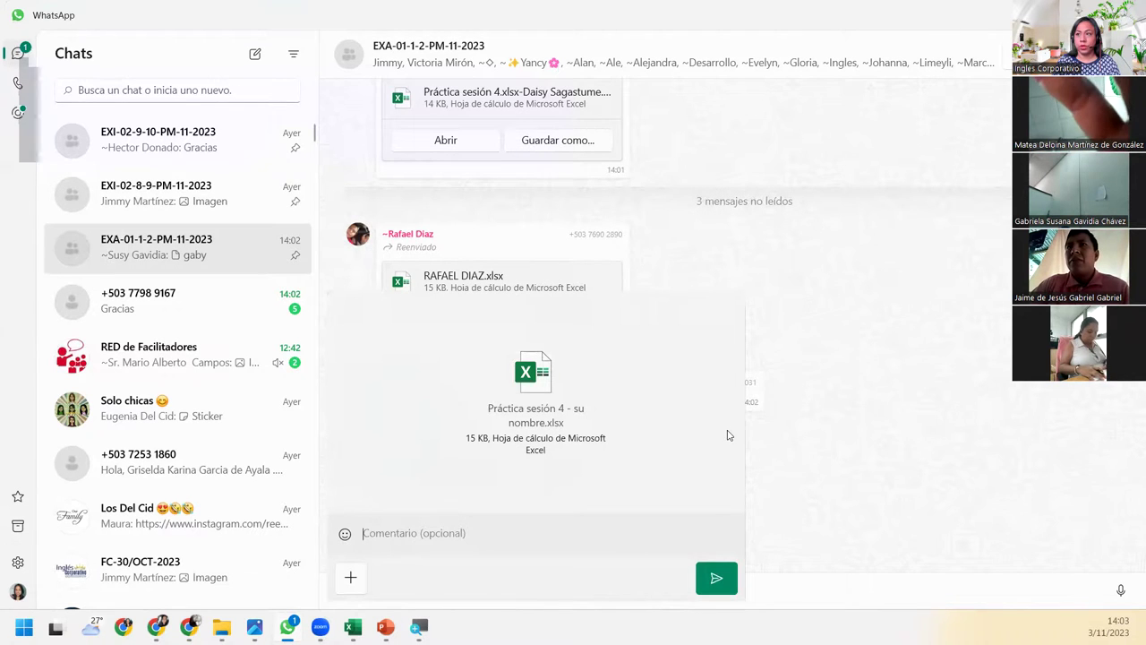
{"action": "left_click", "coordinate": [855, 296]}
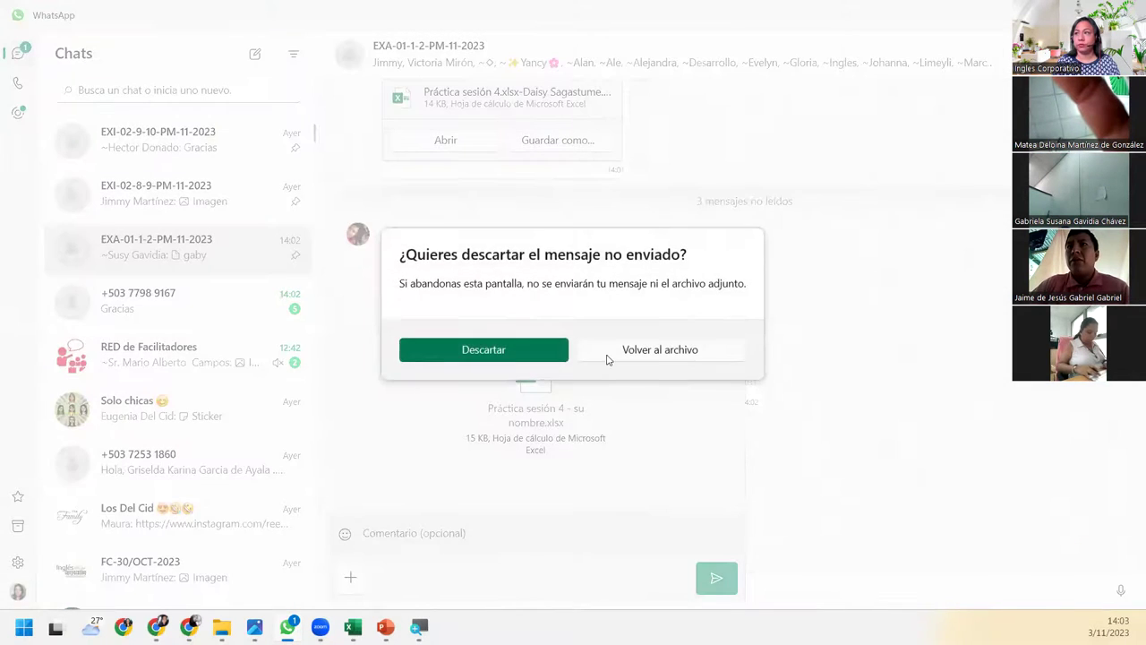
{"action": "left_click", "coordinate": [557, 349]}
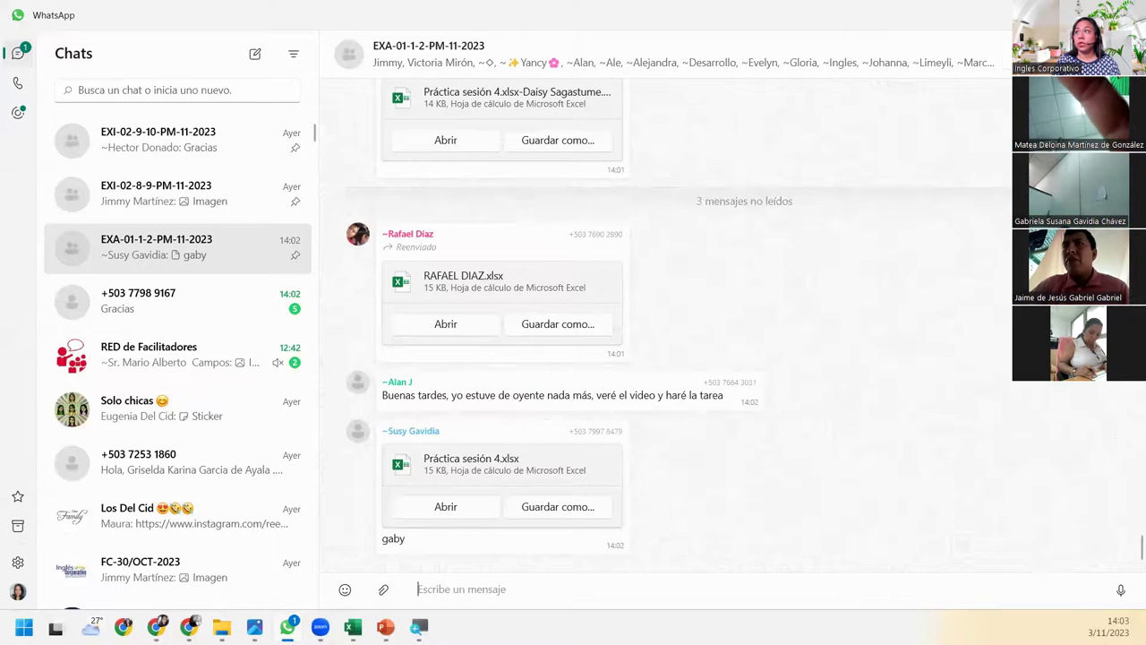
{"action": "key", "text": "alt+Tab"}
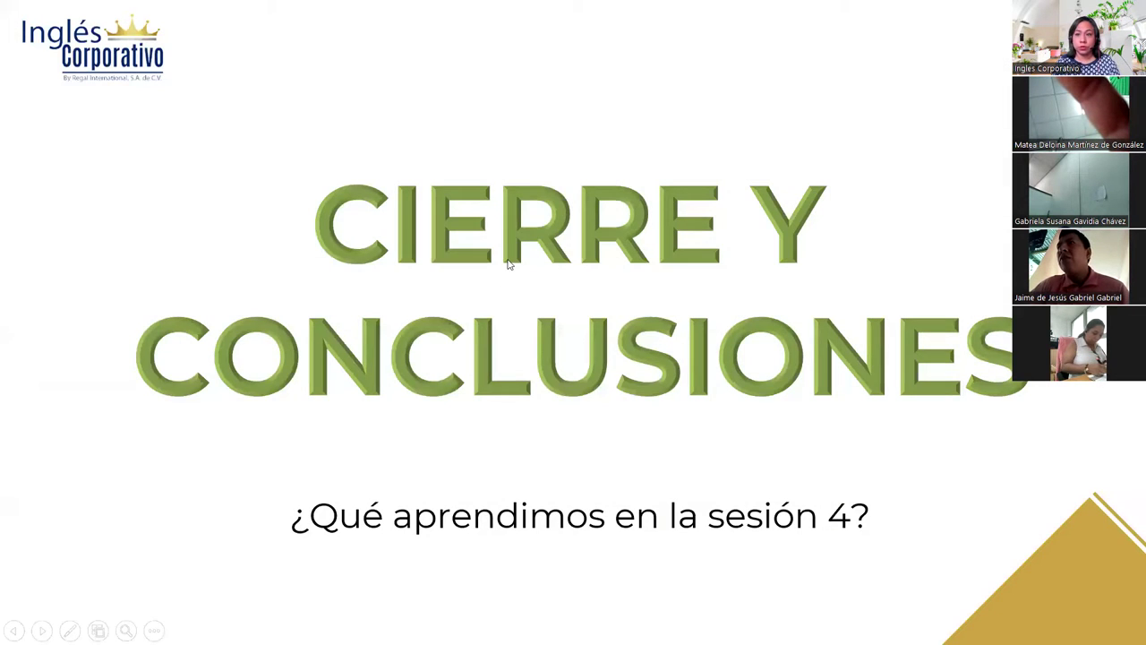